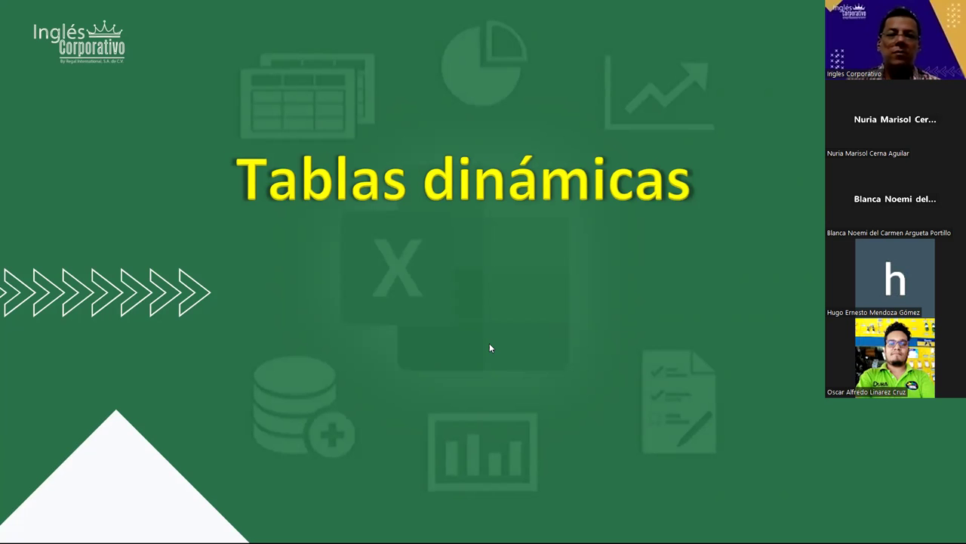
Advance to the Objetivo slide, then switch to the 'Sesión 13 Excel Intermedio Ingles Corporativo' workbook.
key(Right)
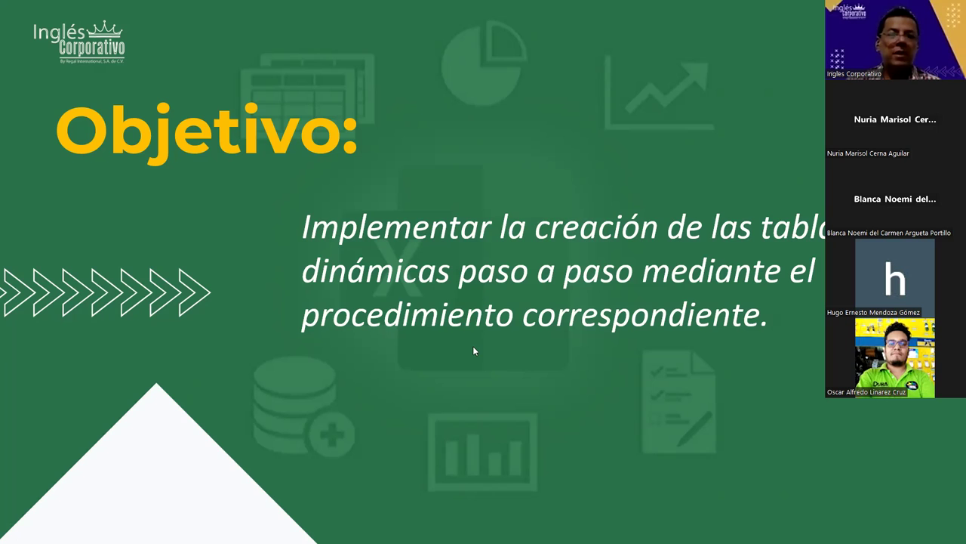
key(alt+Tab)
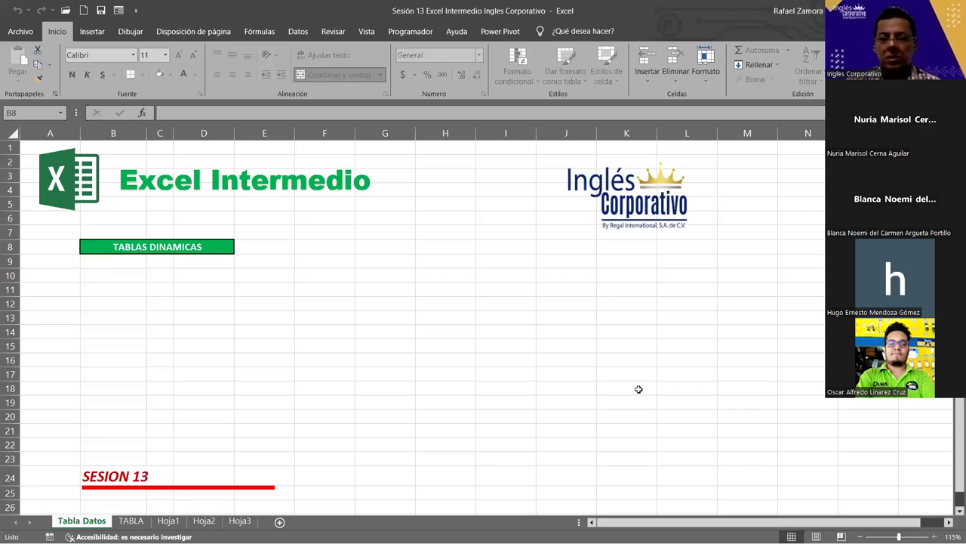
click(136, 520)
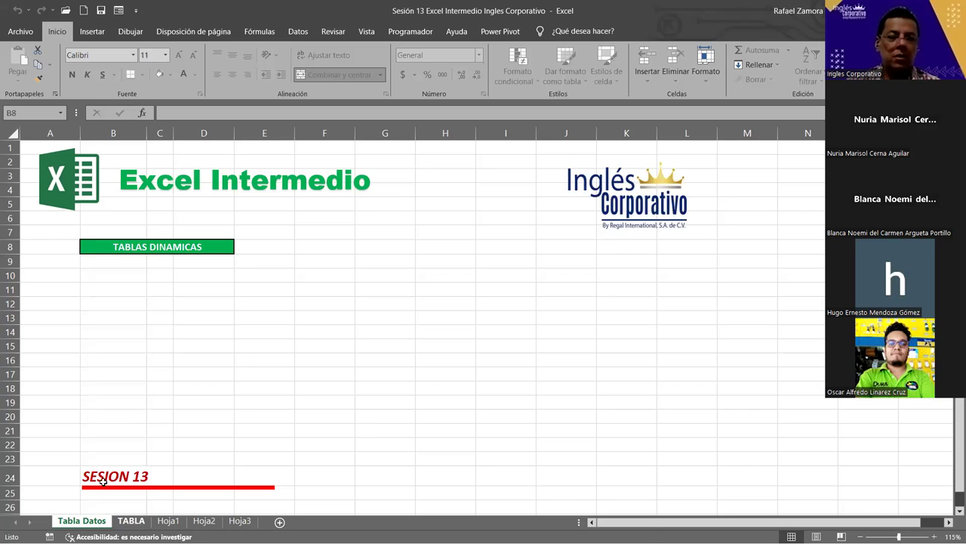
click(90, 520)
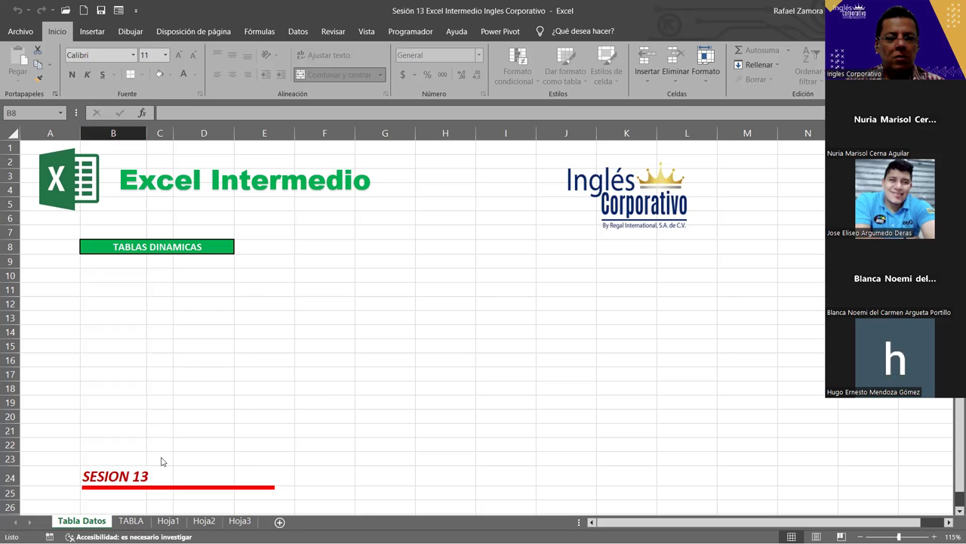
Compare the 2015, 2016 and 2017 sales tables on Hoja1–Hoja3, ending on Hoja1.
key(ctrl+Page_Down)
key(ctrl+Page_Down)
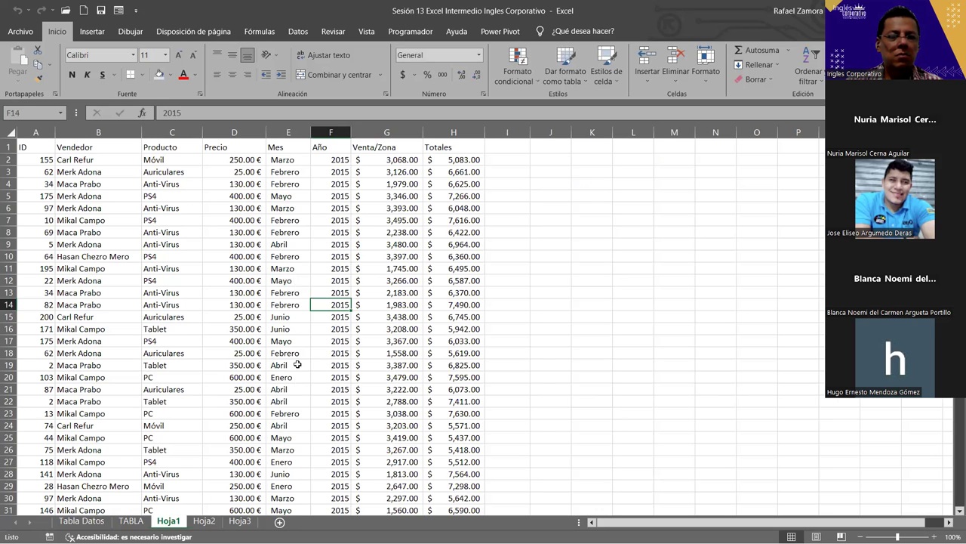
key(ctrl+Page_Down)
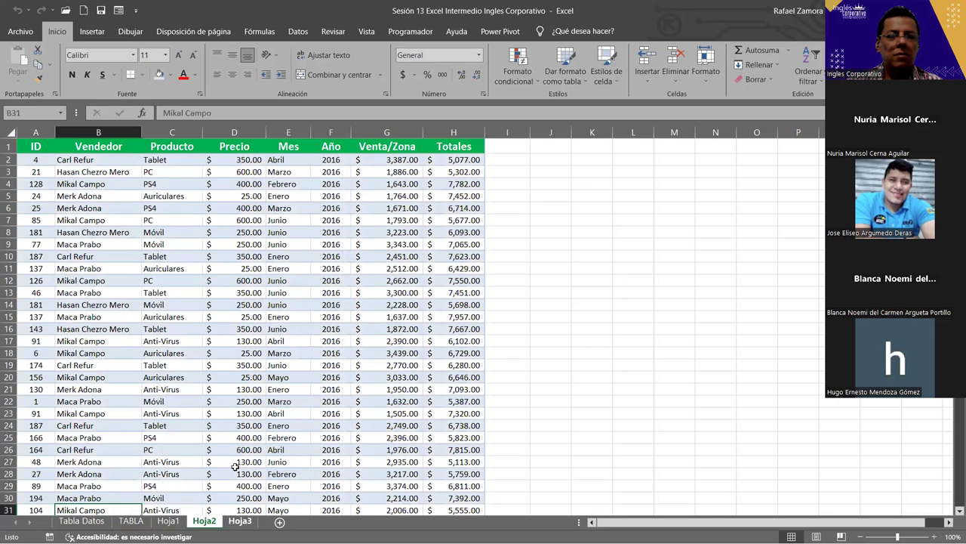
key(ctrl+Page_Down)
key(ctrl+Page_Up)
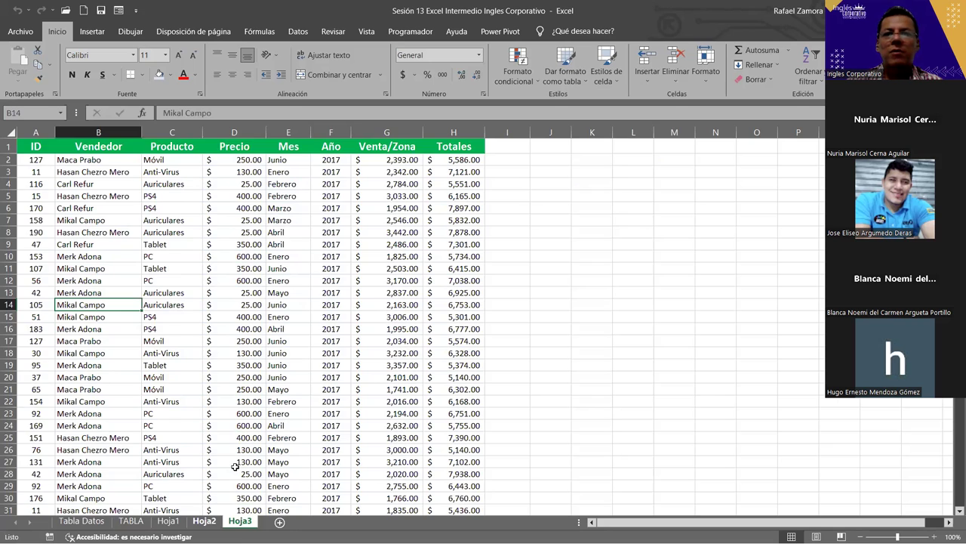
key(ctrl+Page_Up)
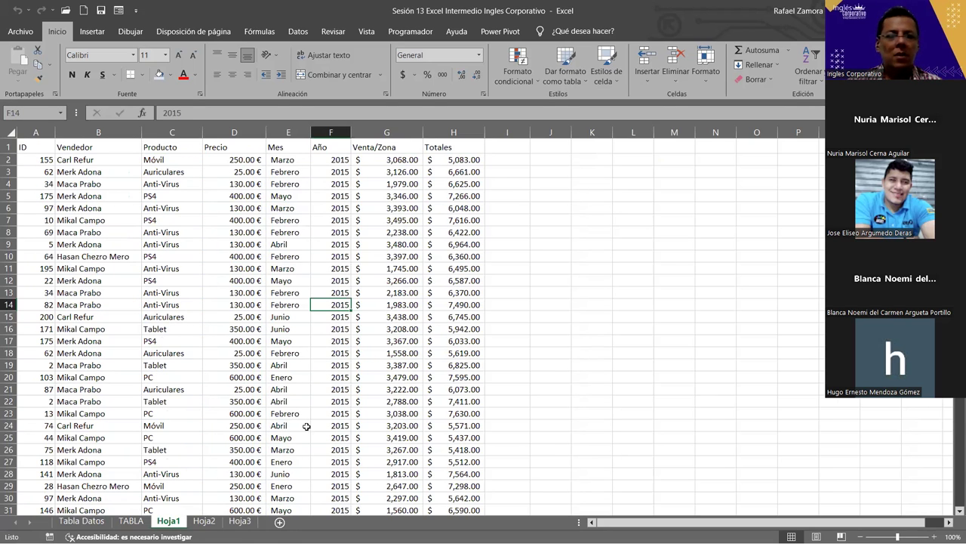
key(ctrl+Page_Down)
key(ctrl+Page_Down)
key(ctrl+Page_Up)
key(ctrl+Page_Up)
key(ctrl+Page_Down)
key(ctrl+Page_Down)
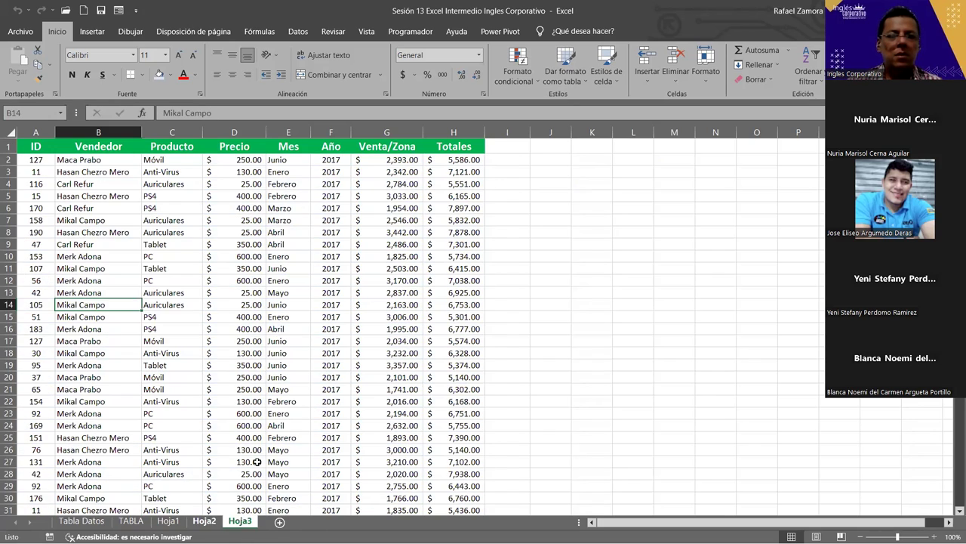
key(ctrl+Page_Up)
key(ctrl+Page_Up)
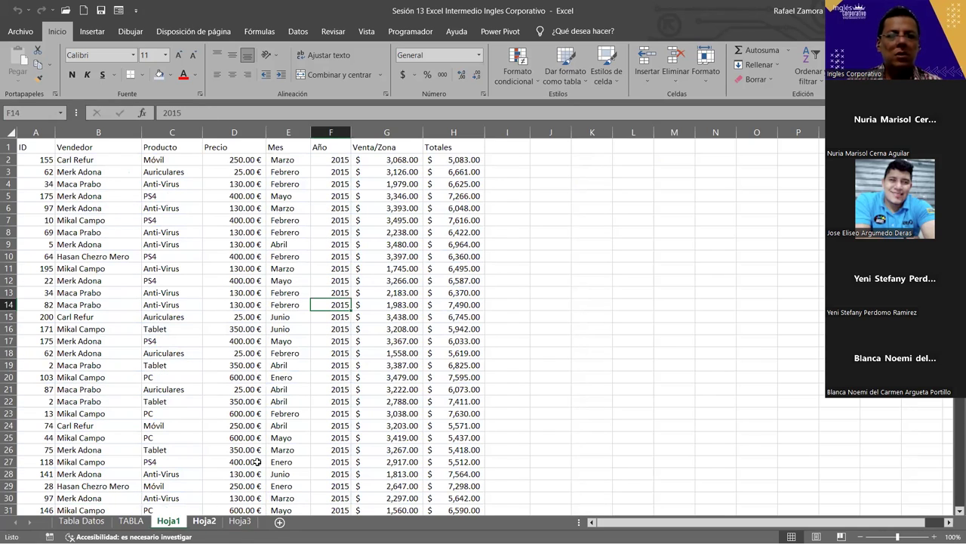
key(ctrl+Page_Down)
key(ctrl+Page_Down)
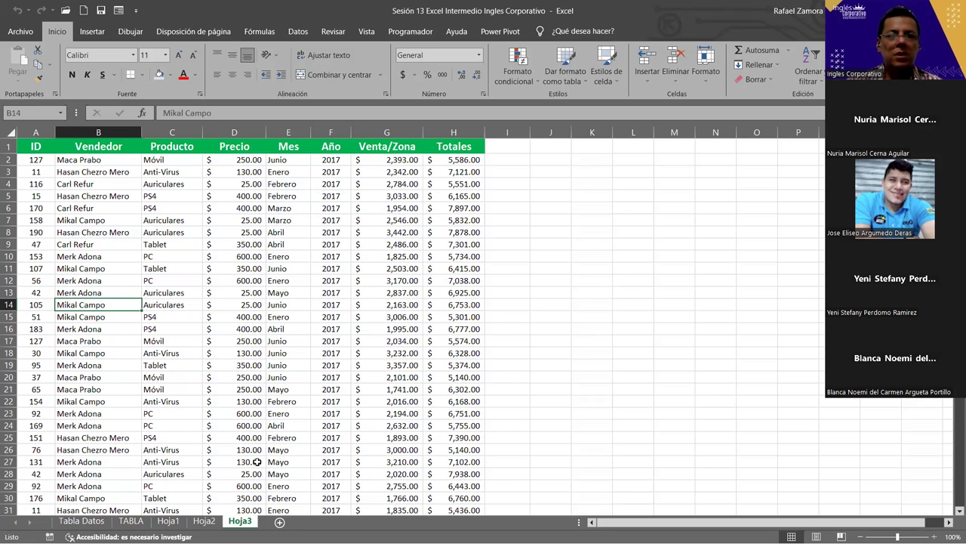
key(ctrl+Page_Up)
key(ctrl+Page_Up)
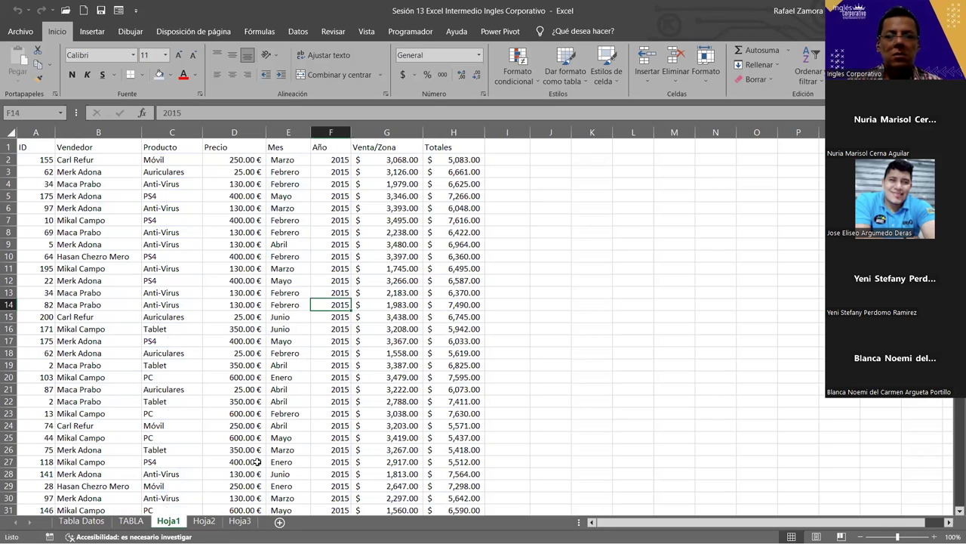
key(ctrl+Page_Down)
key(ctrl+Page_Down)
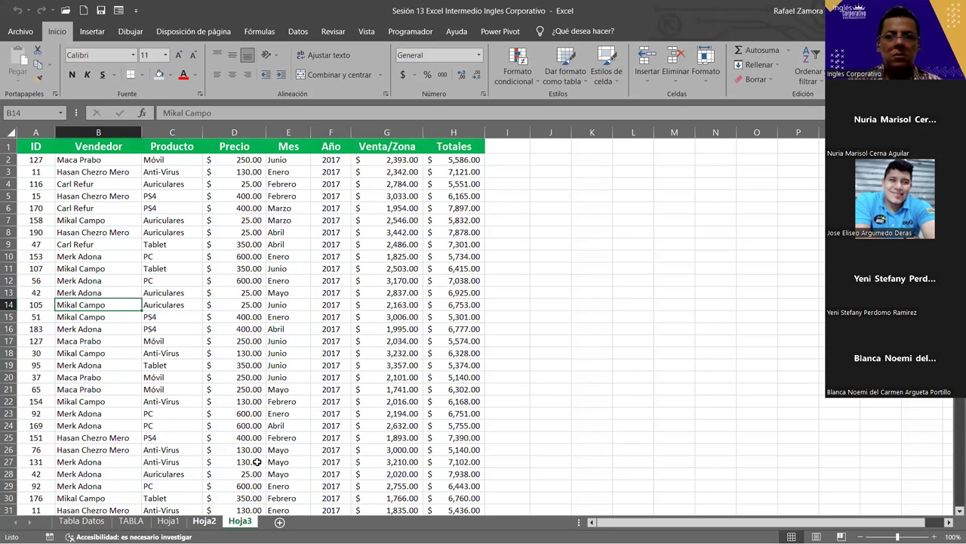
key(ctrl+Page_Up)
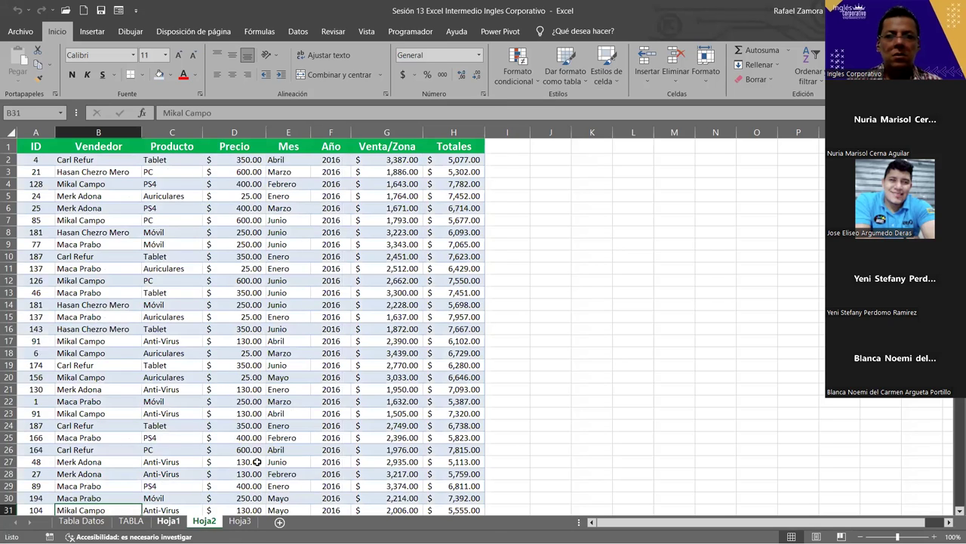
key(ctrl+Page_Down)
key(ctrl+Page_Down)
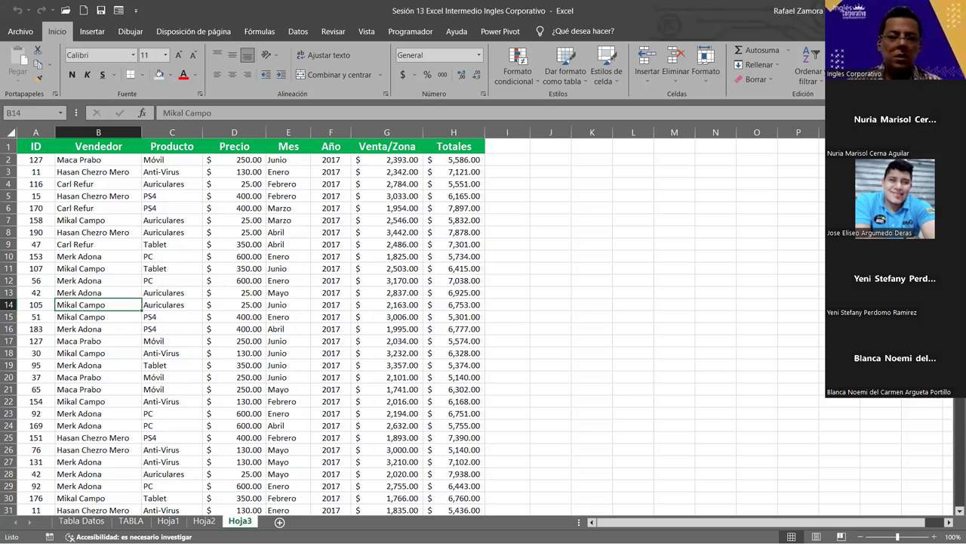
key(ctrl+Page_Up)
key(ctrl+Page_Up)
key(ctrl+Page_Up)
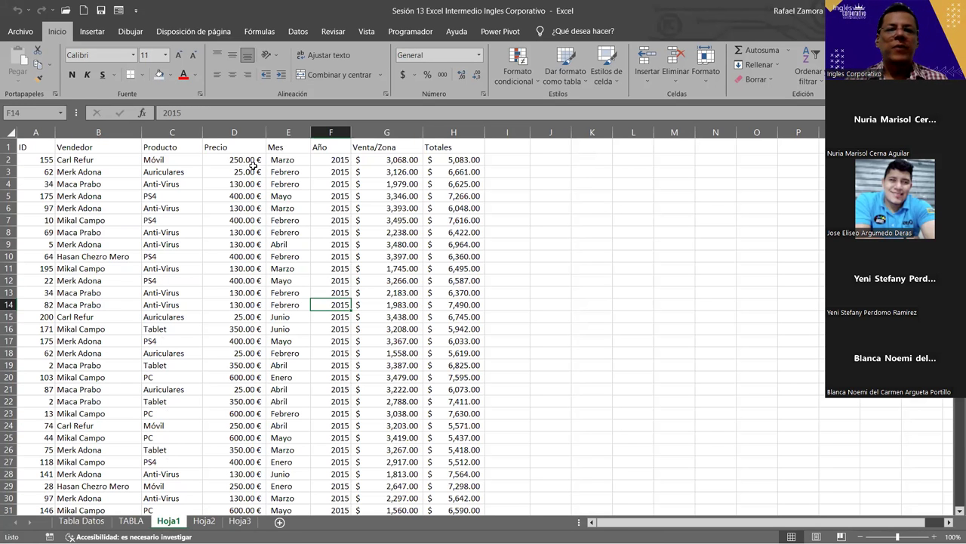
Change the Precio (D) and Venta/Zona (G) columns to General number format.
click(244, 144)
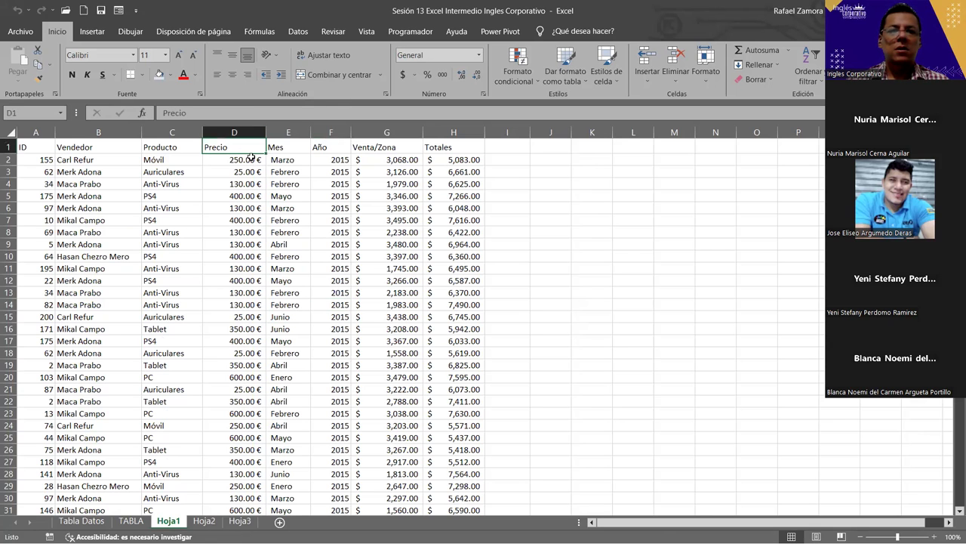
click(240, 132)
click(478, 55)
click(445, 77)
click(387, 208)
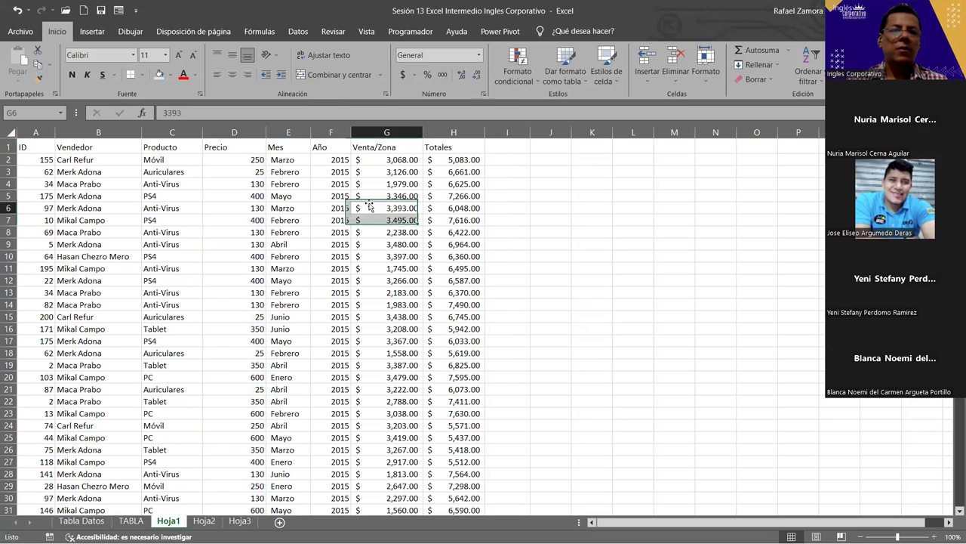
click(393, 134)
click(478, 56)
click(466, 73)
click(358, 219)
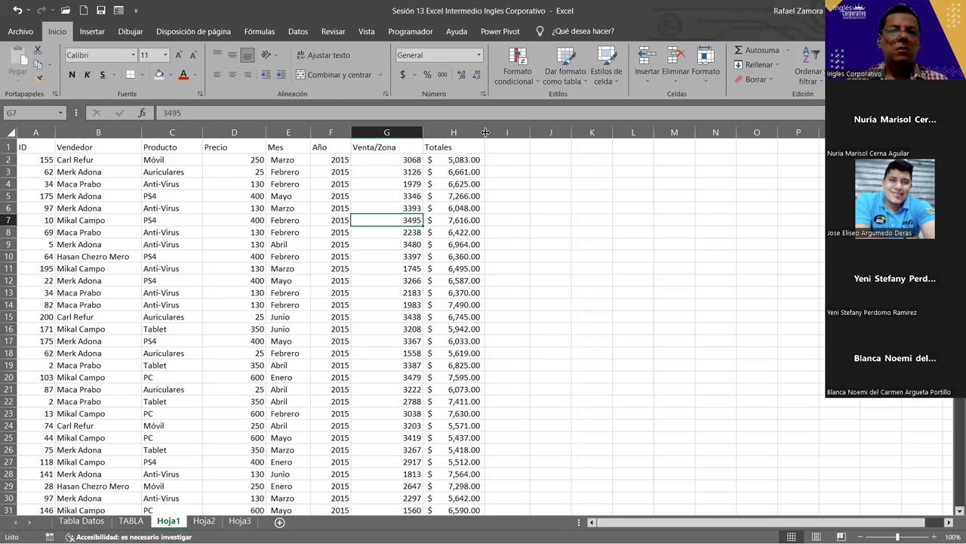
Change the Totales column (H) to General format and select the table range A1:H24.
click(482, 132)
click(480, 55)
click(431, 71)
click(291, 329)
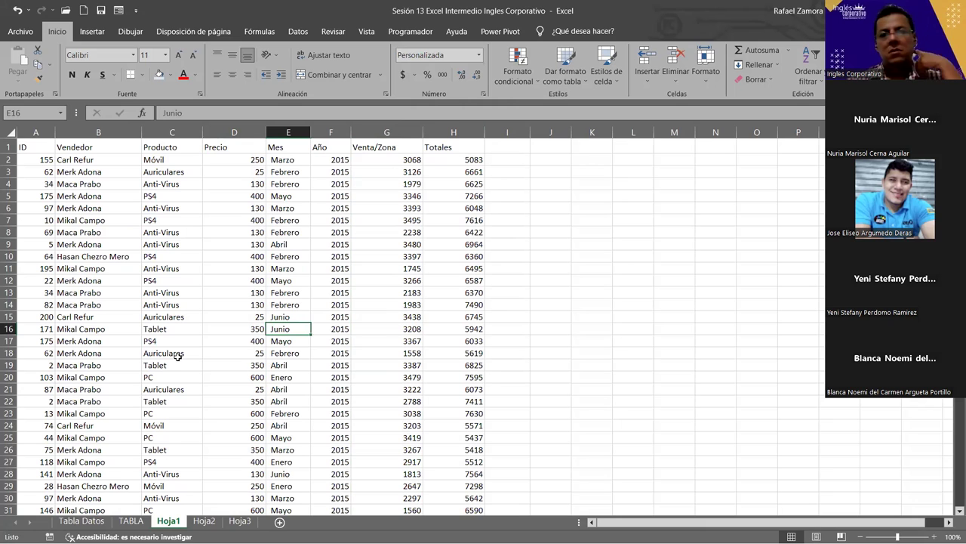
drag(21, 146, 479, 425)
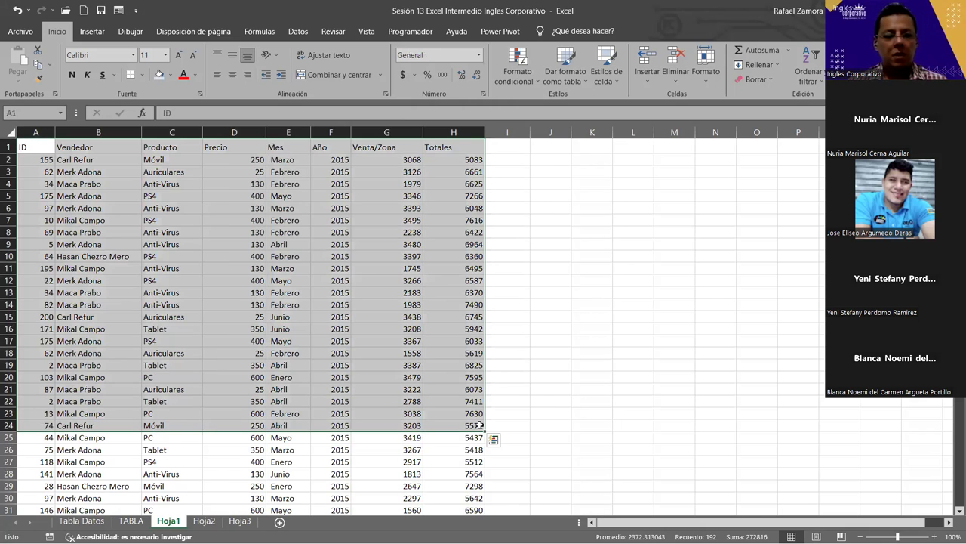
Copy A1:H24 into a new last sheet Hoja4, pasting it at A2.
key(ctrl+c)
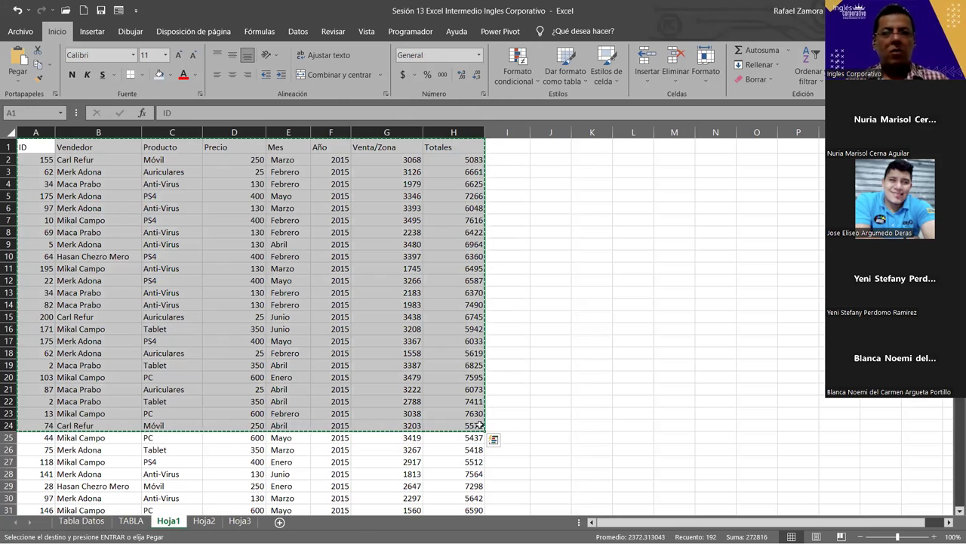
click(280, 521)
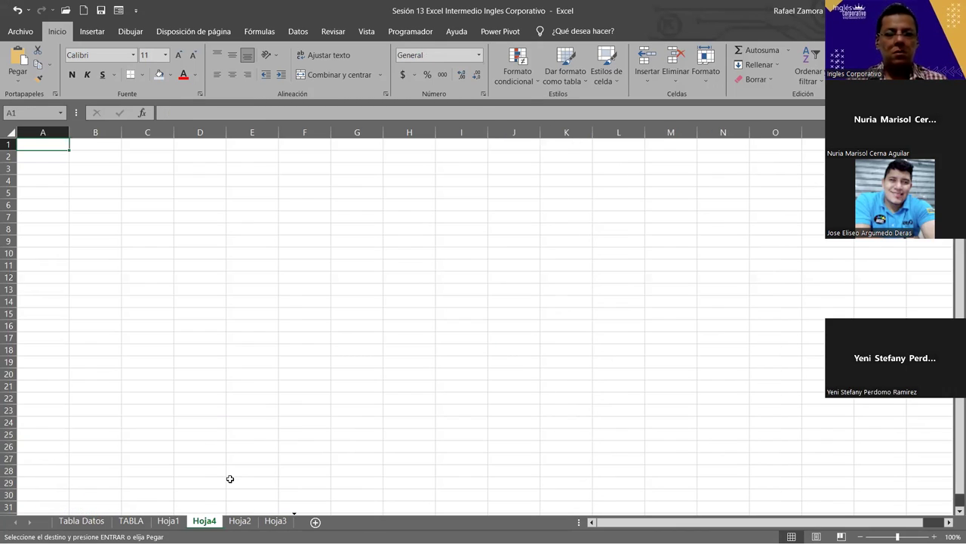
click(55, 156)
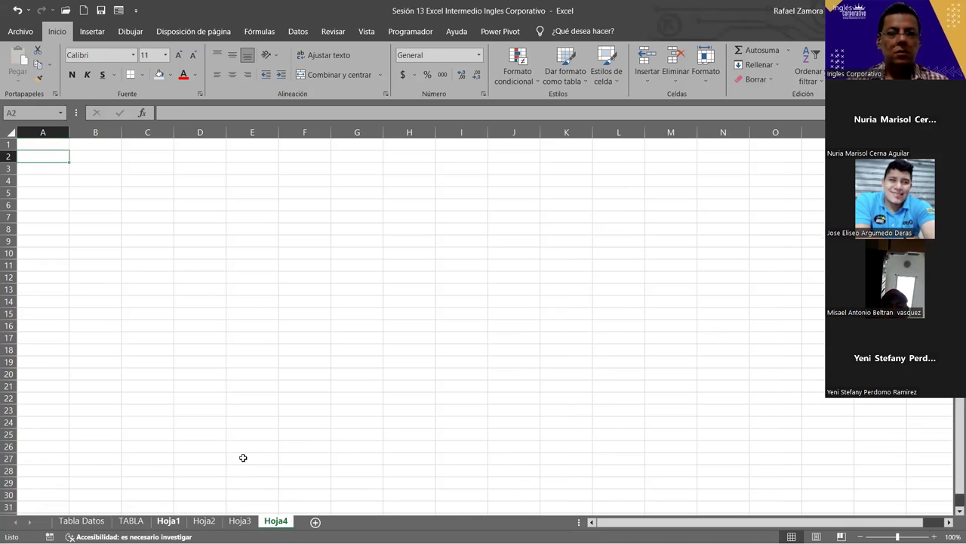
key(ctrl+Page_Up)
key(ctrl+Page_Up)
key(ctrl+Page_Up)
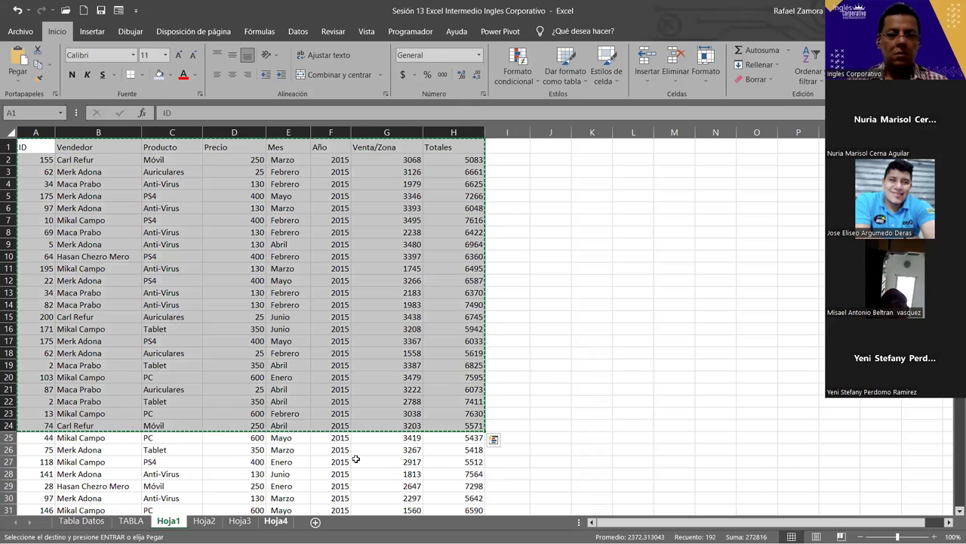
key(ctrl+Page_Down)
key(ctrl+Page_Down)
key(ctrl+Page_Down)
key(ctrl+v)
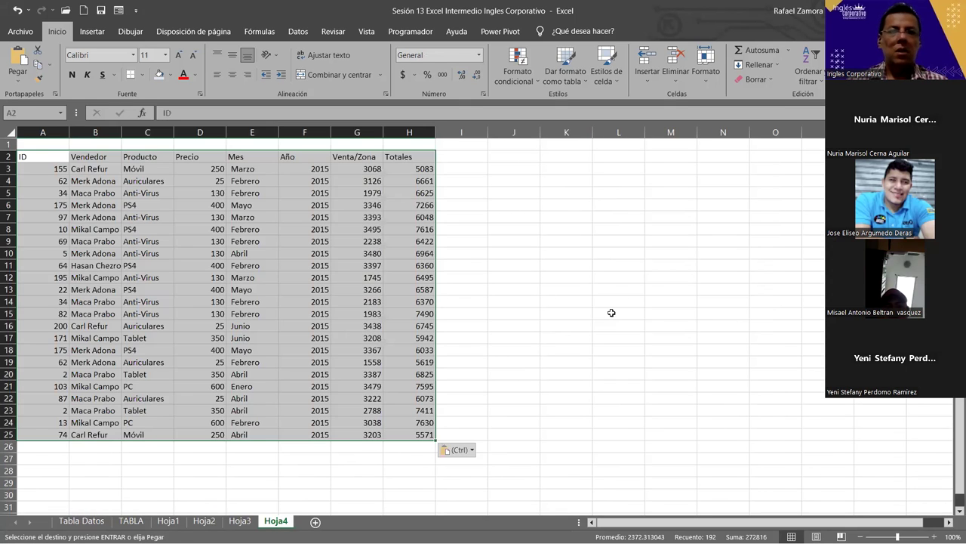
click(604, 325)
ctrl+scroll(596, 329, up, 1)
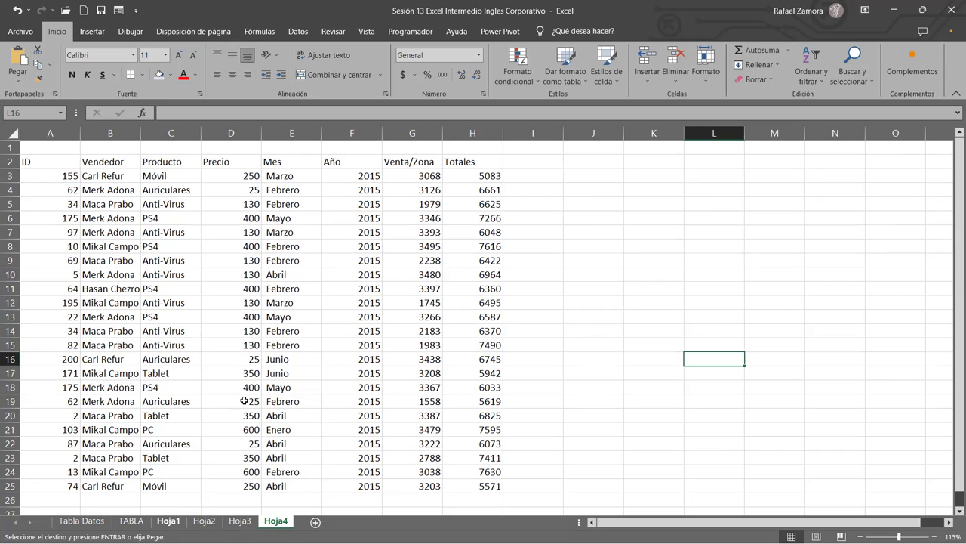
click(214, 241)
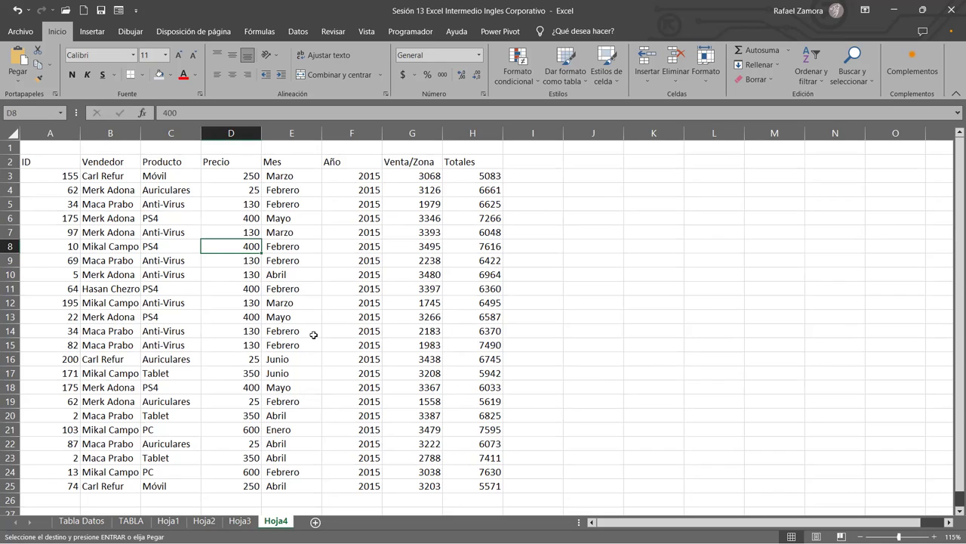
click(229, 257)
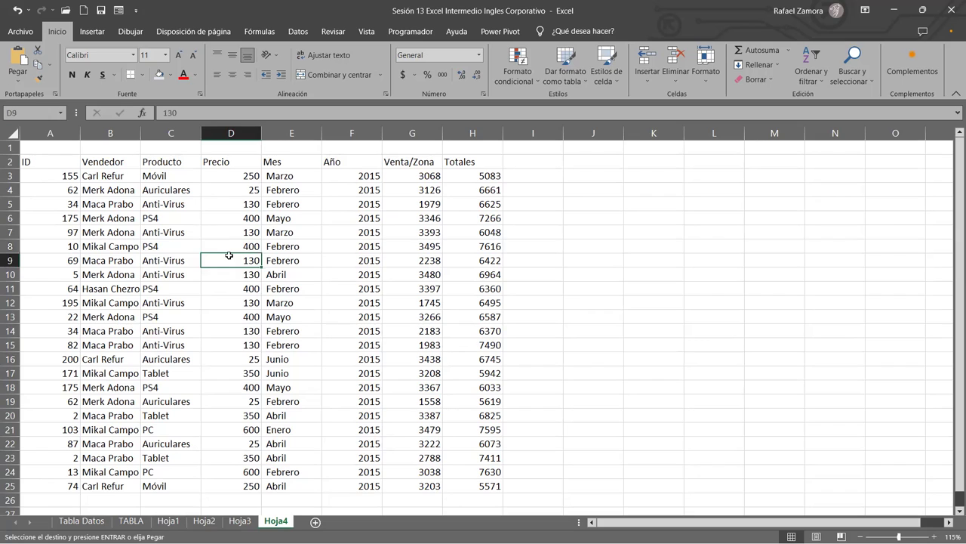
click(163, 258)
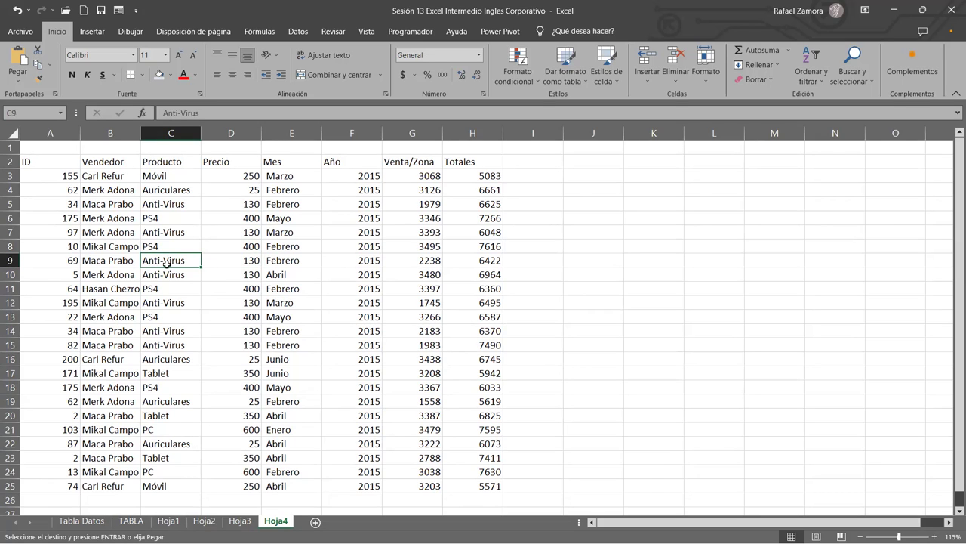
Fill the header row A2:H2 light blue and clear the contents of rows 21–25.
click(58, 161)
drag(58, 161, 475, 162)
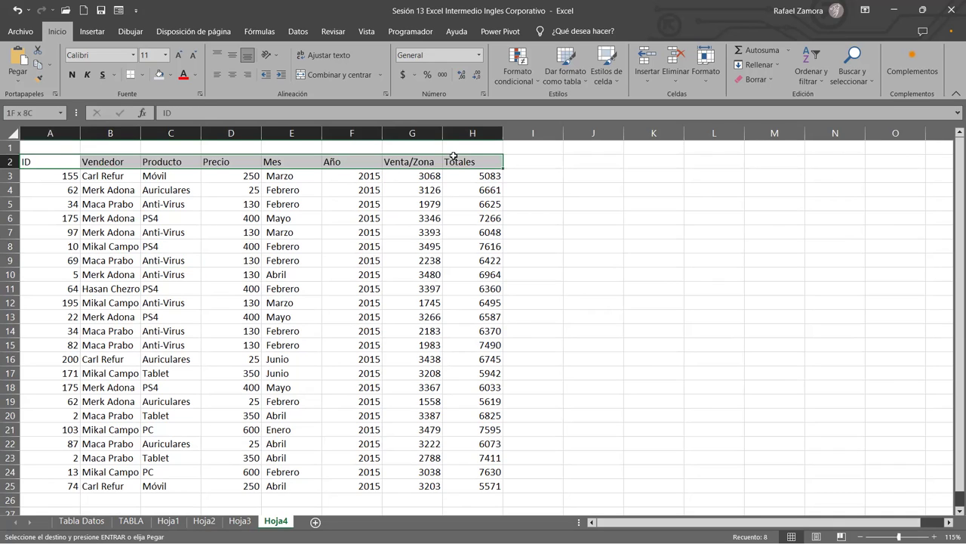
click(169, 76)
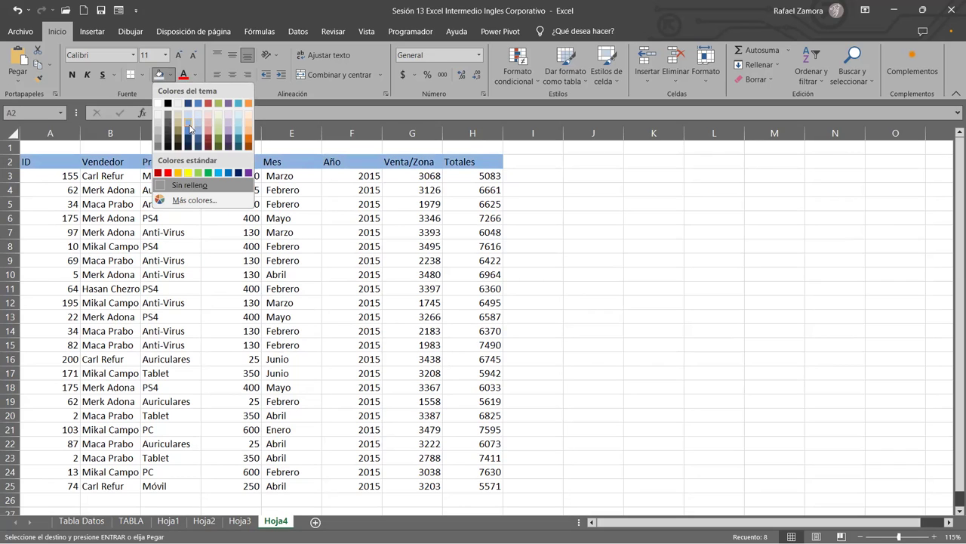
click(189, 129)
drag(10, 429, 15, 489)
key(Delete)
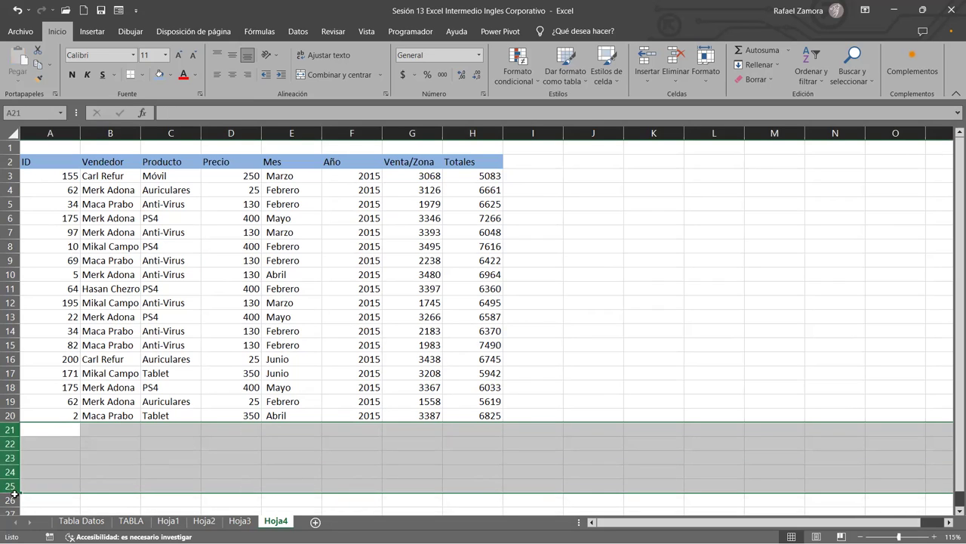
Shade rows 4, 6, 8, 10, 12, 14, 16, 18 and 20 across A:H light blue.
click(62, 176)
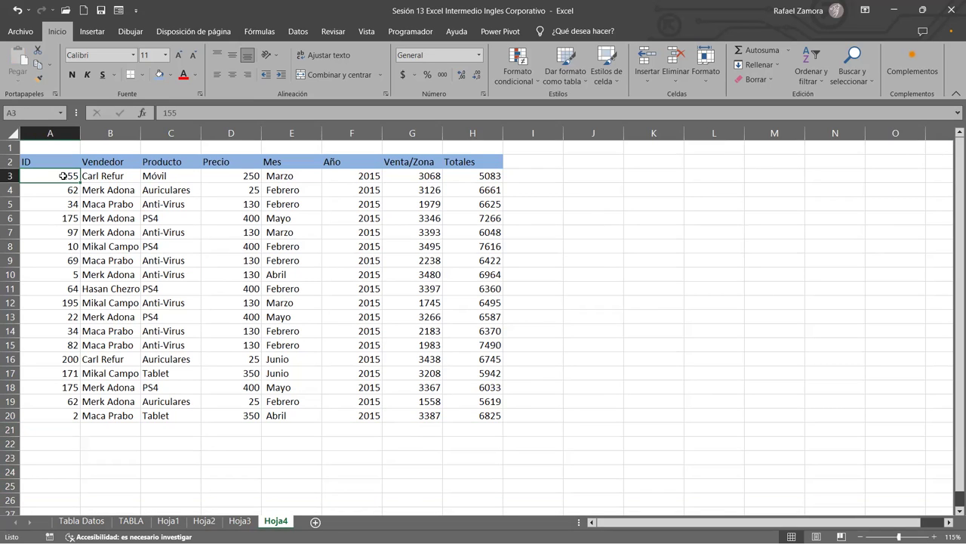
drag(62, 188, 478, 190)
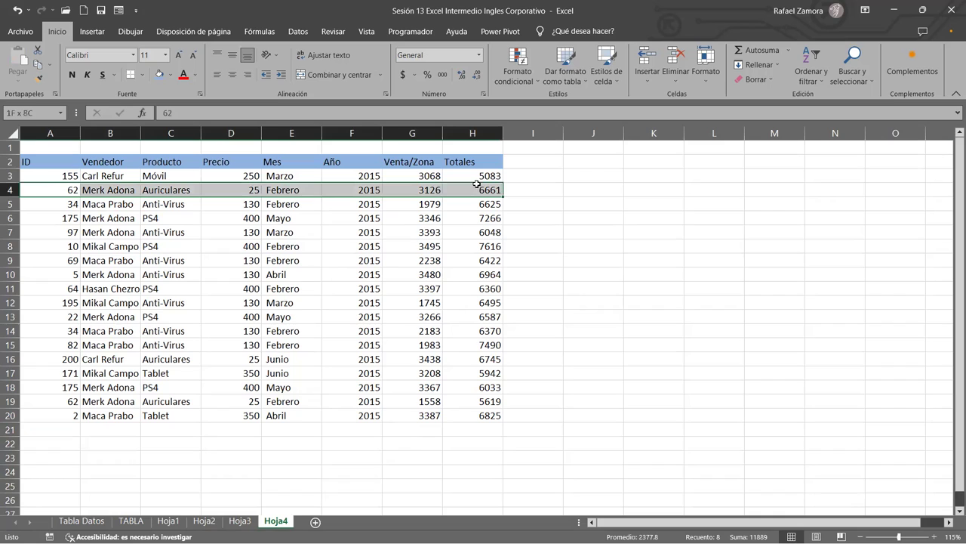
ctrl+drag(47, 216, 470, 218)
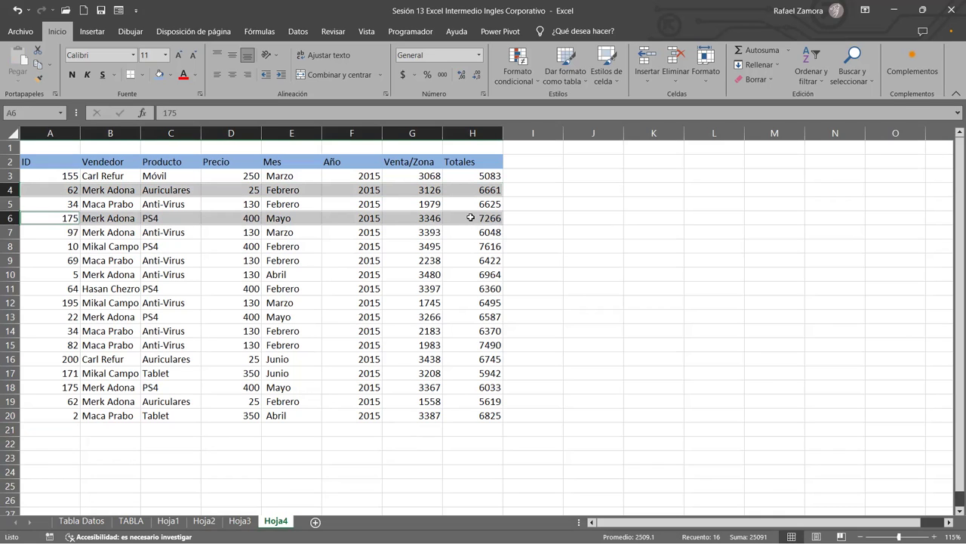
ctrl+click(56, 245)
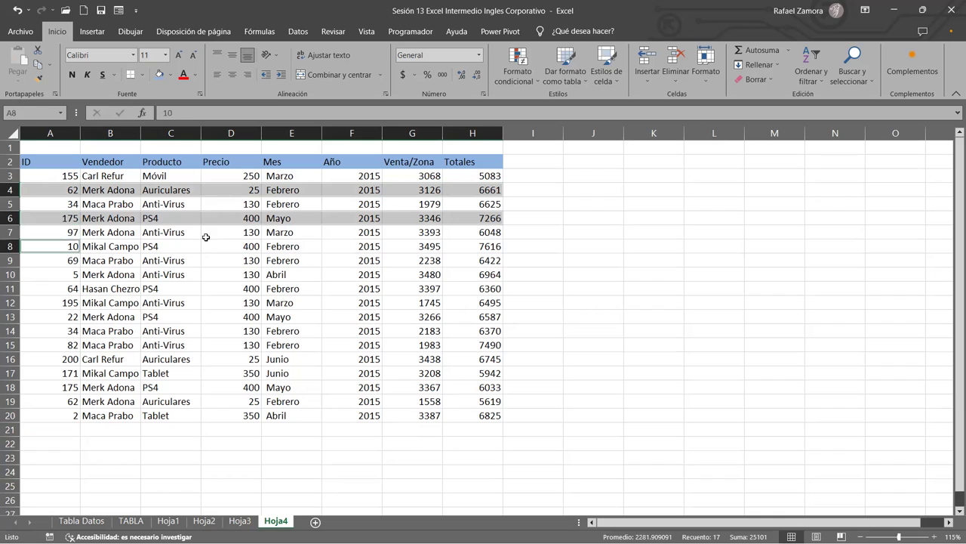
ctrl+drag(205, 237, 479, 244)
ctrl+drag(50, 275, 474, 273)
ctrl+drag(50, 301, 494, 300)
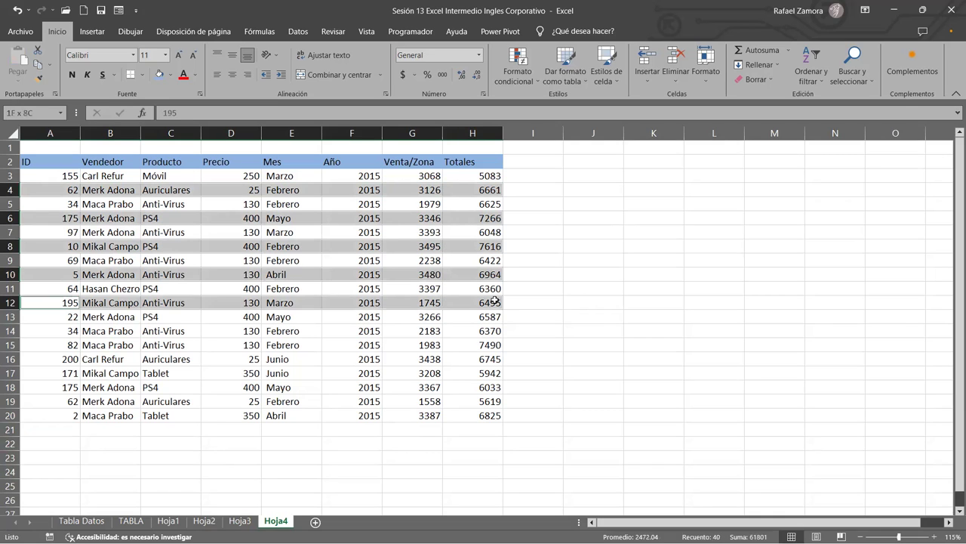
mouse_move(66, 330)
ctrl+mouse_down()
mouse_move(461, 320)
mouse_move(461, 331)
ctrl+mouse_up()
ctrl+drag(56, 360, 456, 358)
ctrl+drag(41, 385, 460, 385)
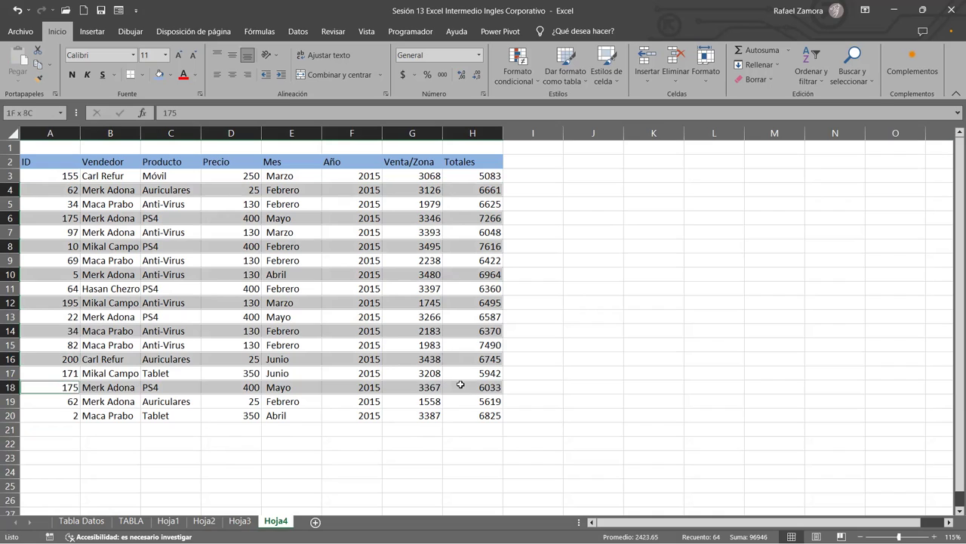
ctrl+drag(44, 415, 485, 414)
click(172, 75)
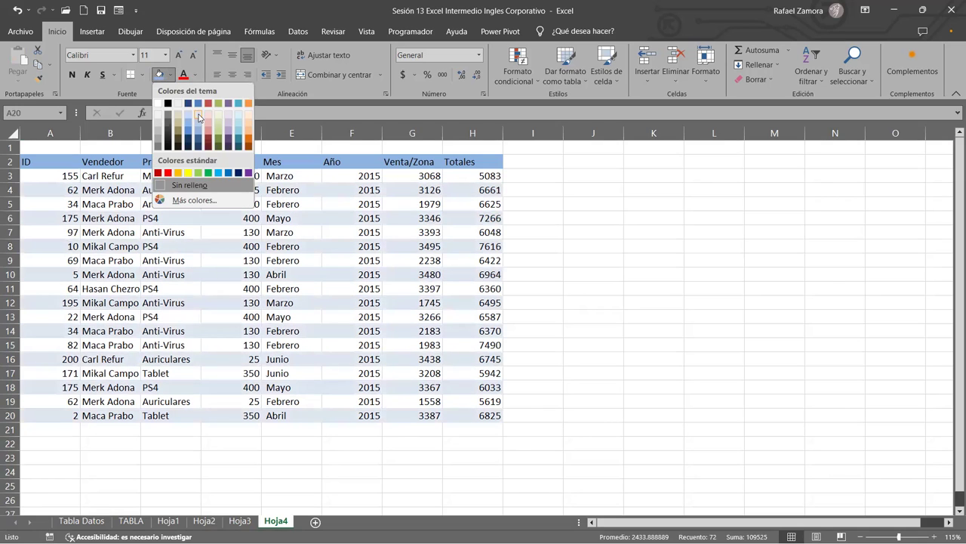
click(198, 117)
click(532, 344)
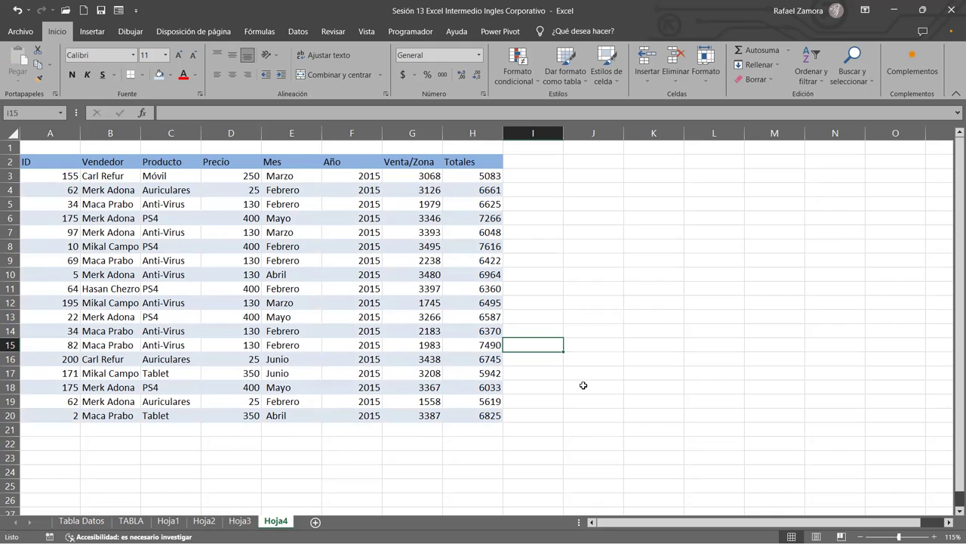
click(446, 354)
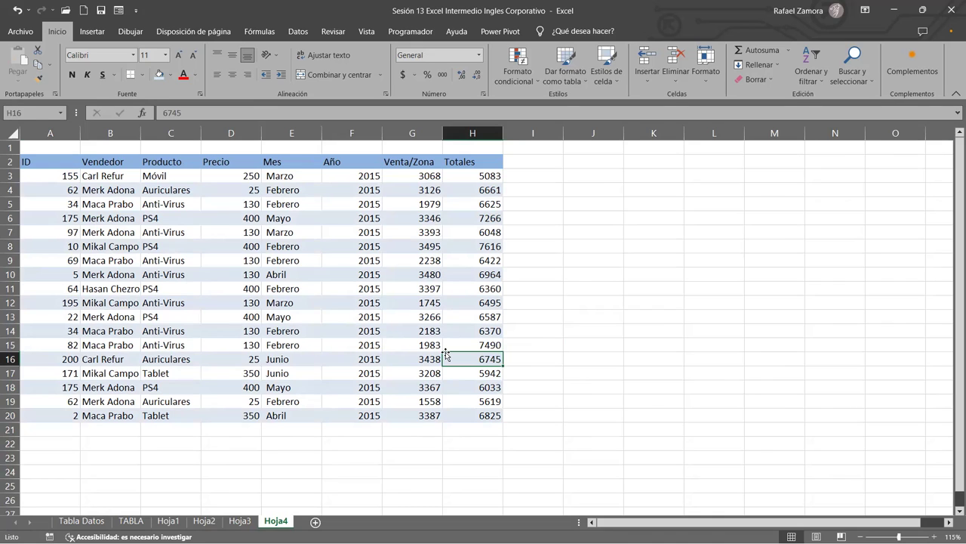
Format the Precio values D3:D20 as $ Español accounting.
click(241, 172)
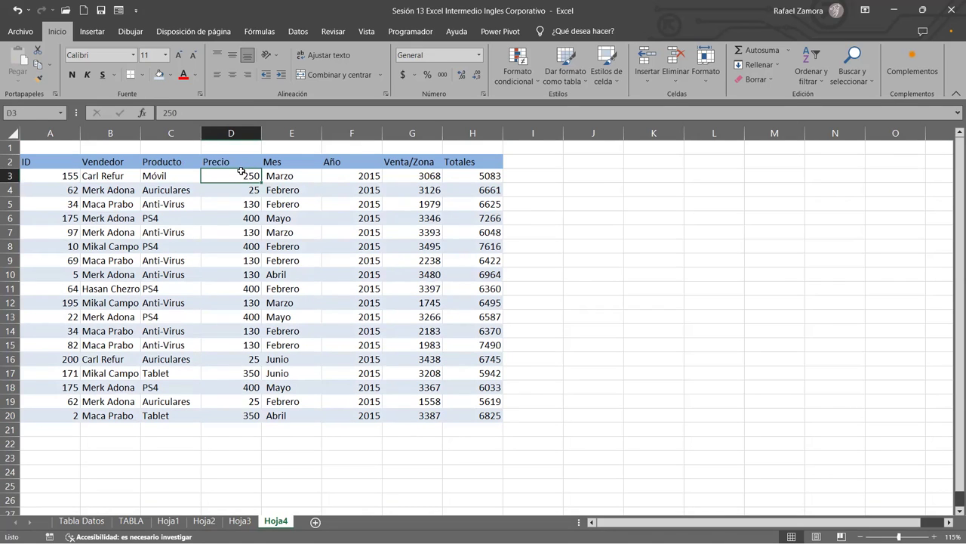
drag(240, 172, 238, 417)
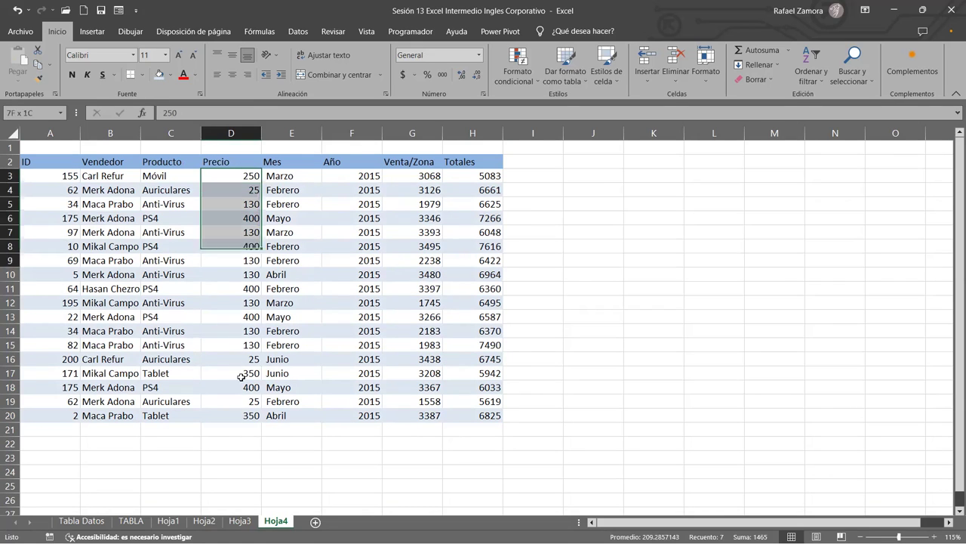
click(401, 74)
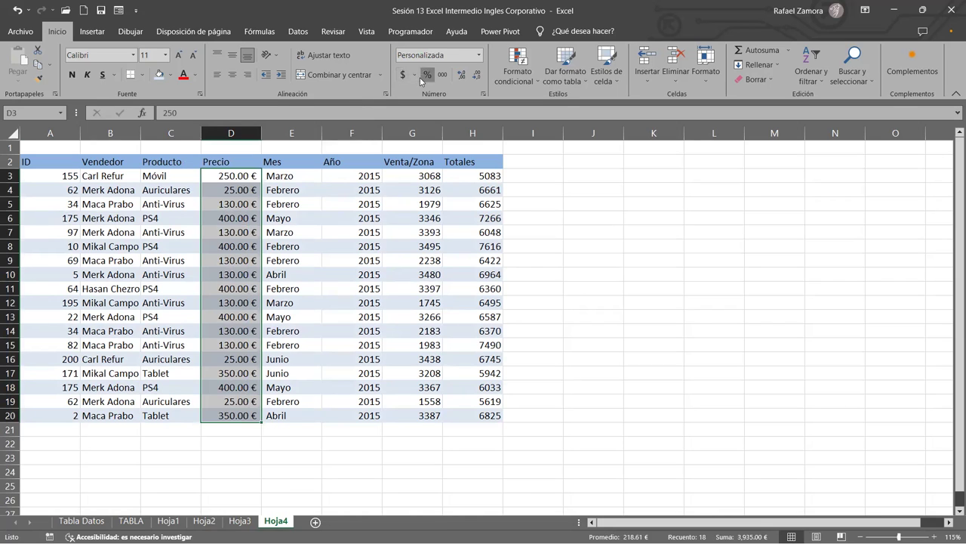
click(426, 75)
click(414, 74)
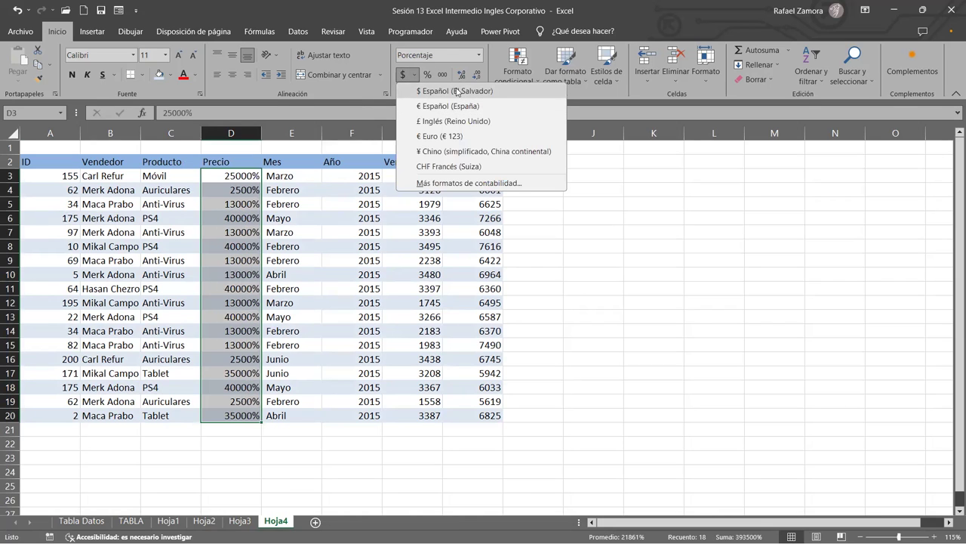
click(456, 91)
Apply $ Español accounting format to the Venta/Zona and Totales values G3:H20.
drag(411, 175, 491, 415)
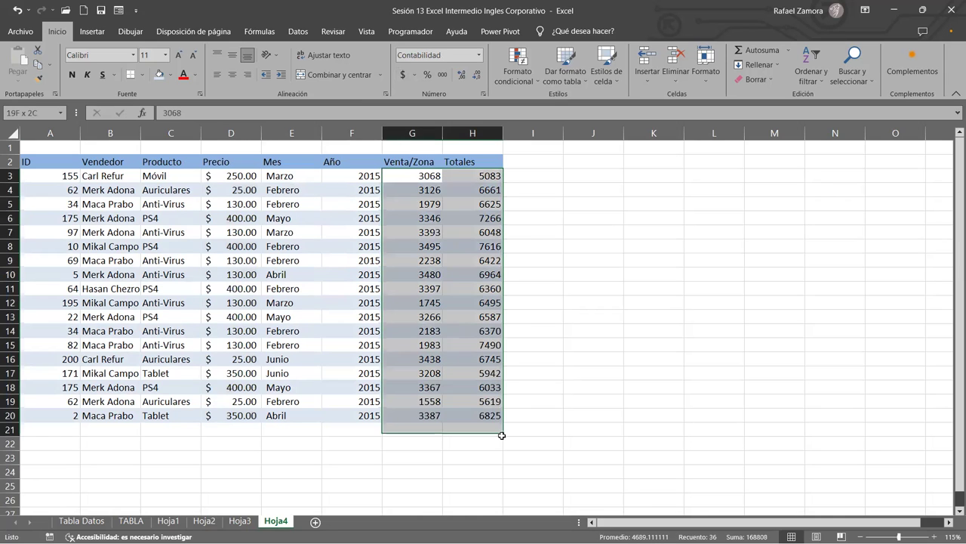
click(415, 76)
click(456, 90)
click(591, 276)
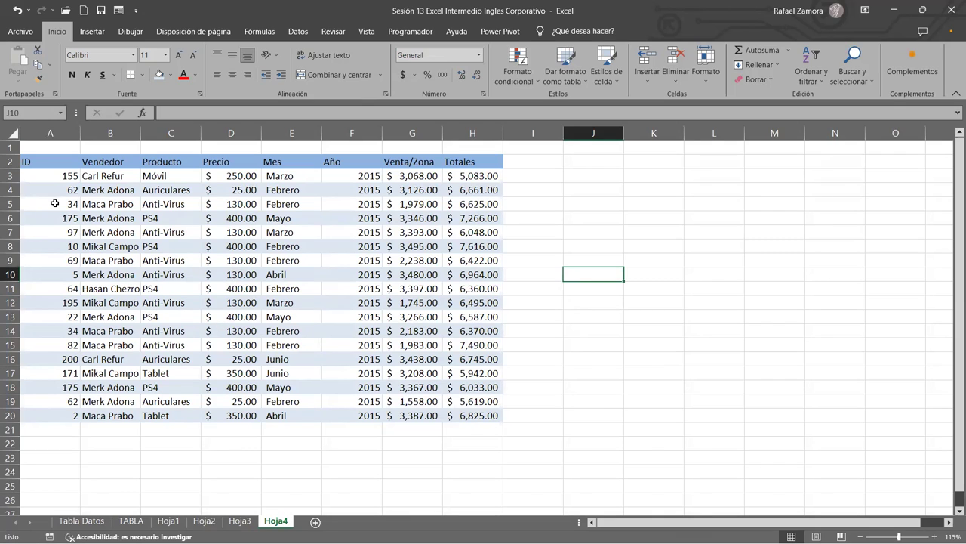
Centre the ID values A2:A20 and autofit the Vendedor and Producto column widths.
drag(51, 162, 58, 414)
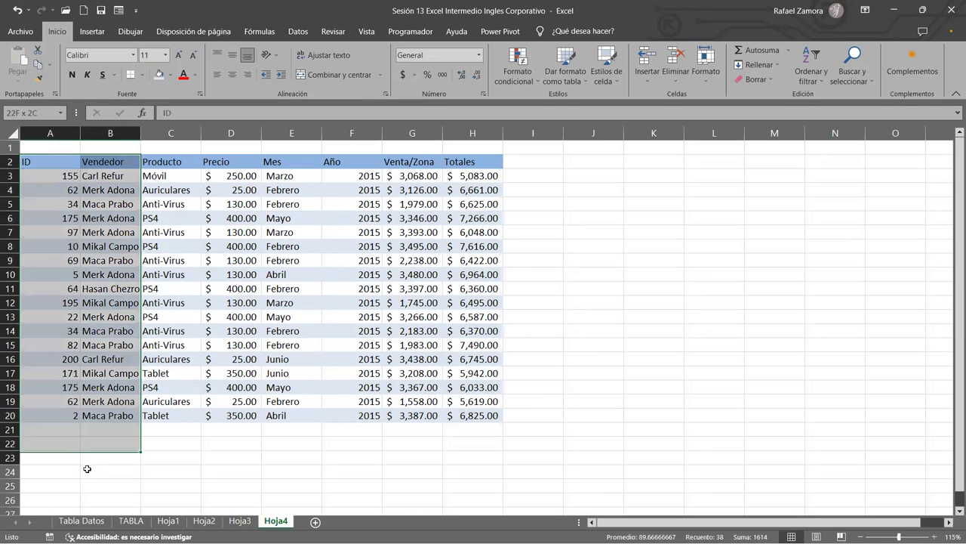
click(233, 74)
click(231, 247)
double_click(143, 133)
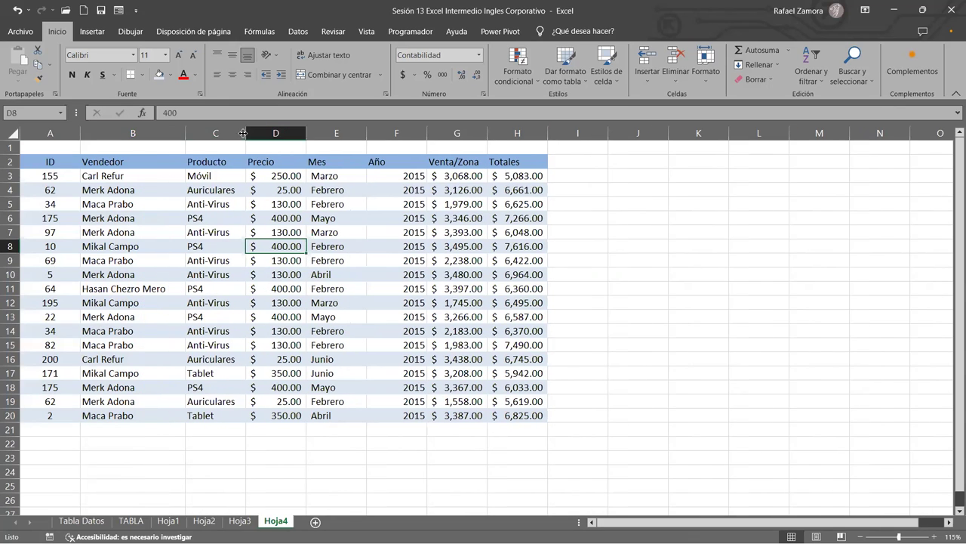
double_click(246, 134)
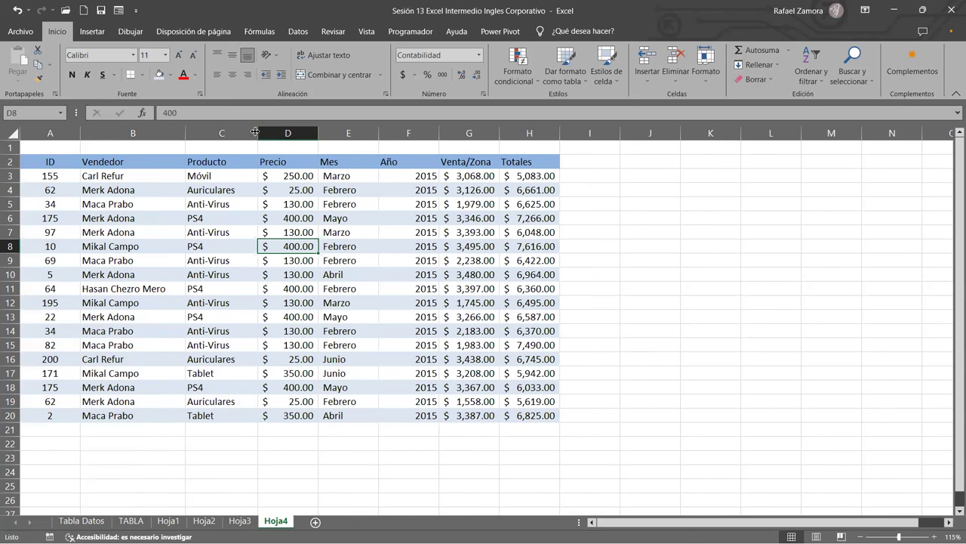
Centre the Año column F values, then select row 8.
click(429, 136)
click(233, 74)
click(534, 332)
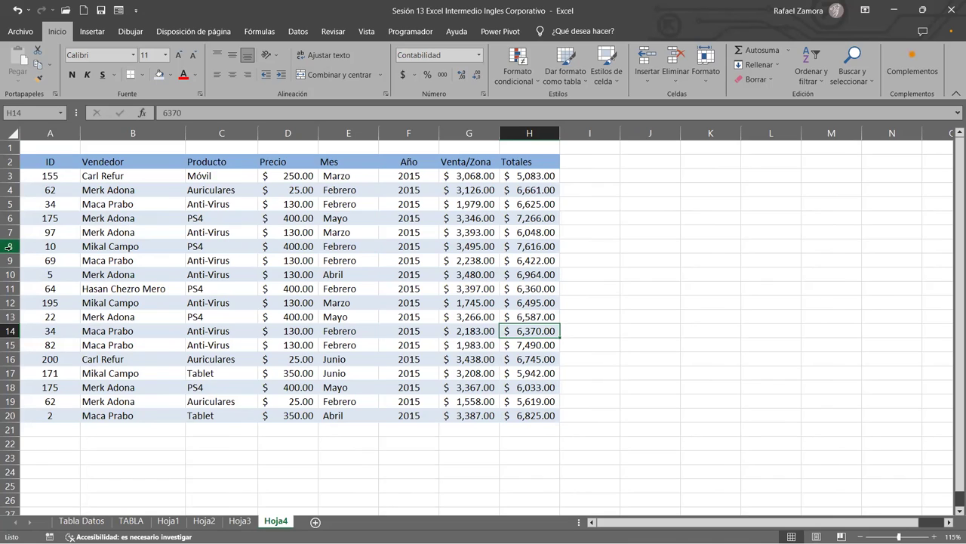
click(9, 247)
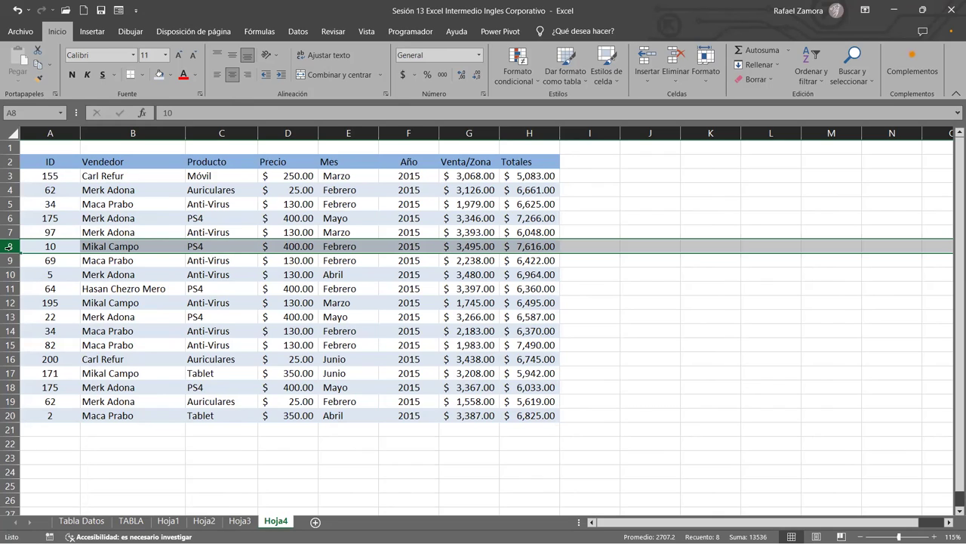
right_click(9, 252)
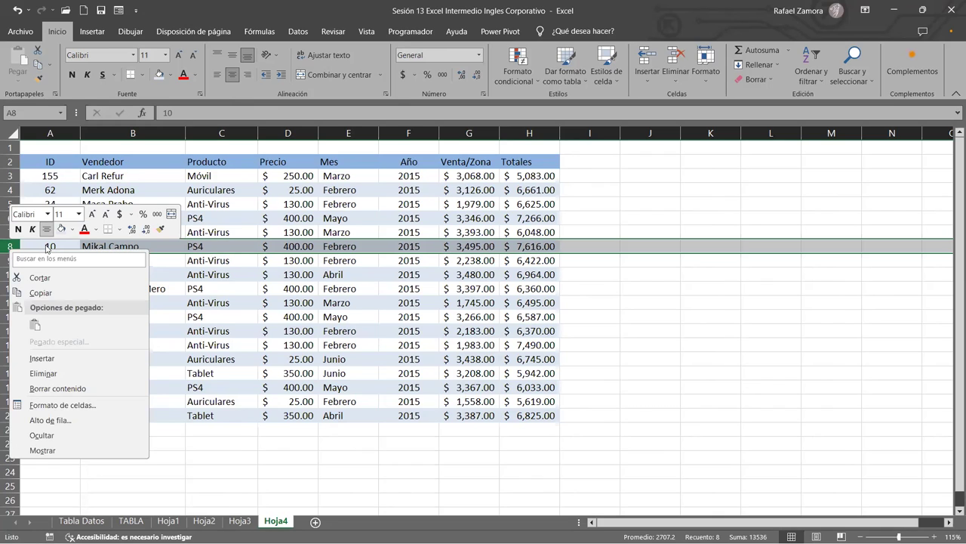
click(65, 360)
click(691, 359)
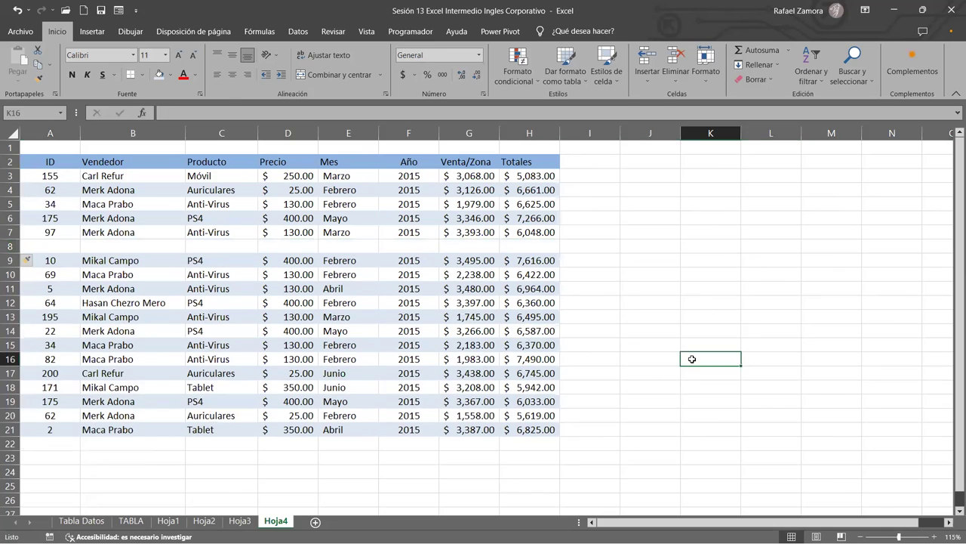
key(ctrl+z)
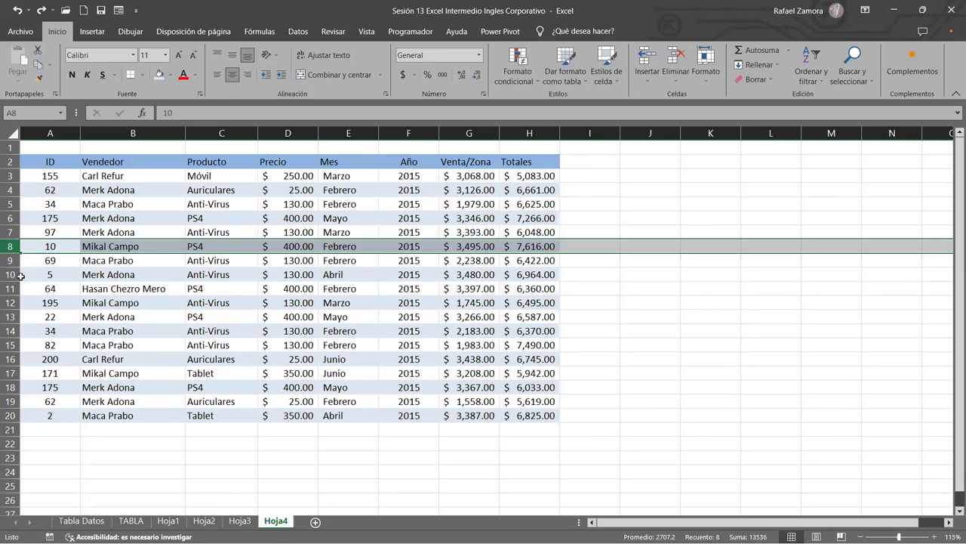
click(9, 274)
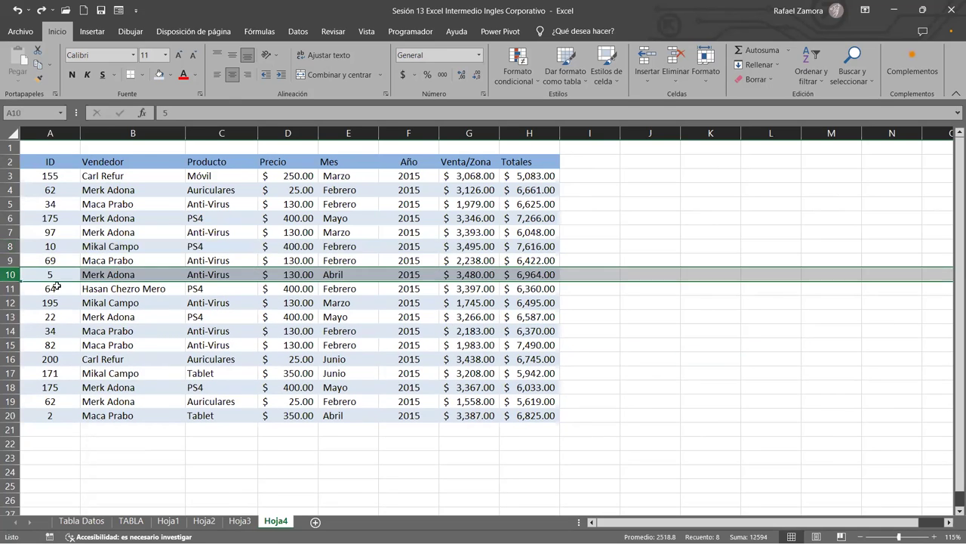
key(ctrl+plus)
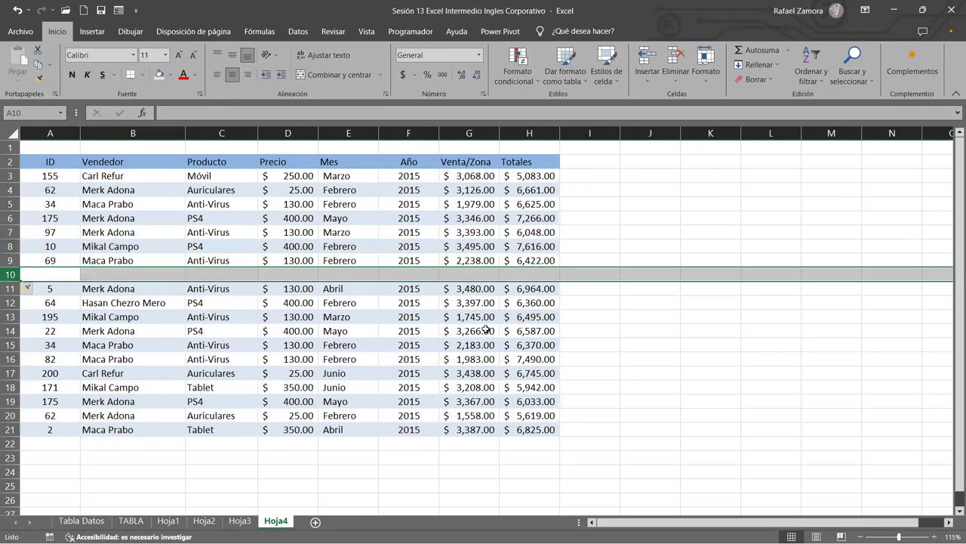
click(536, 334)
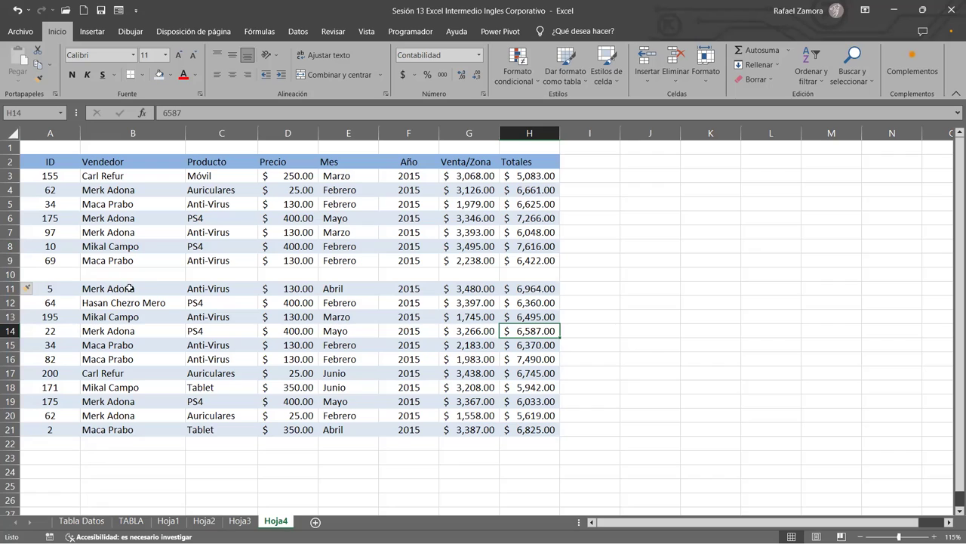
key(ctrl+z)
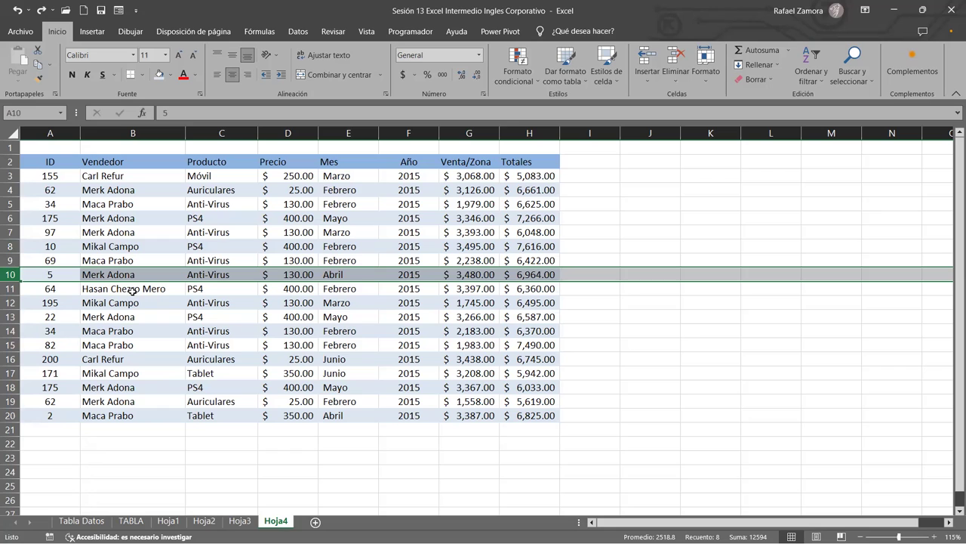
click(9, 247)
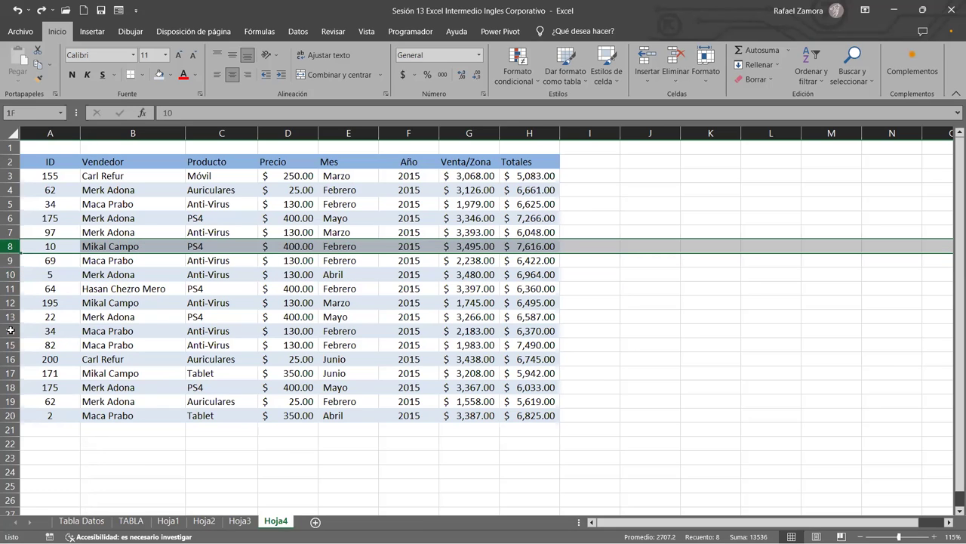
shift+click(8, 302)
key(ctrl+plus)
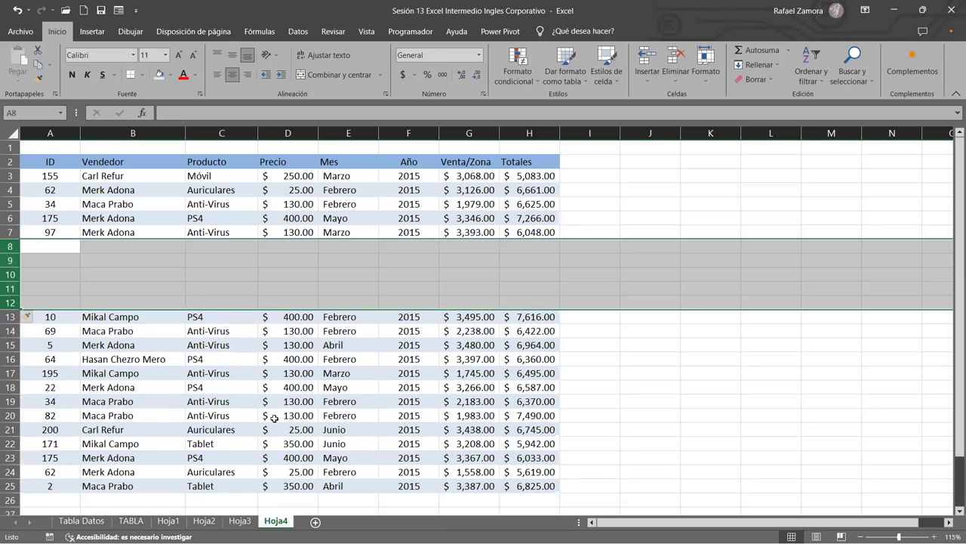
click(274, 418)
key(ctrl+z)
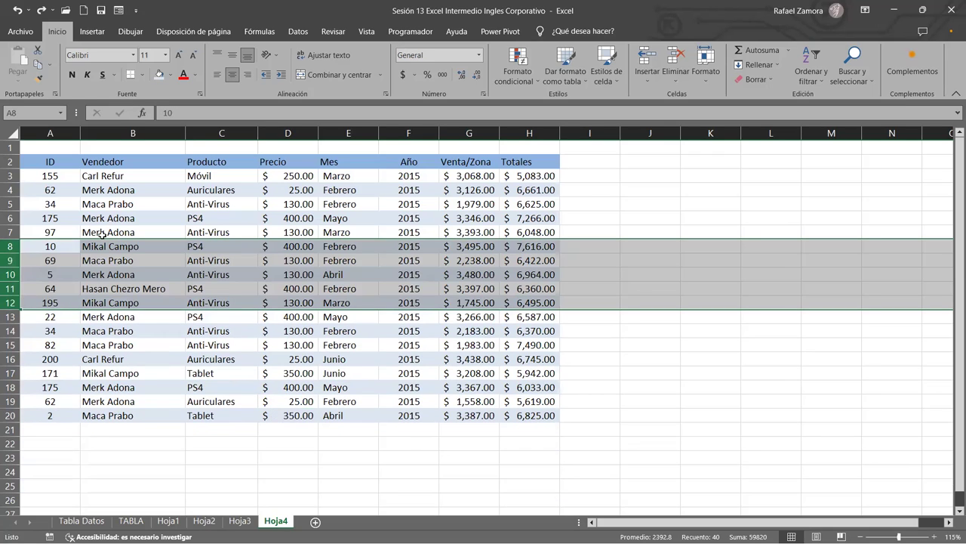
click(72, 231)
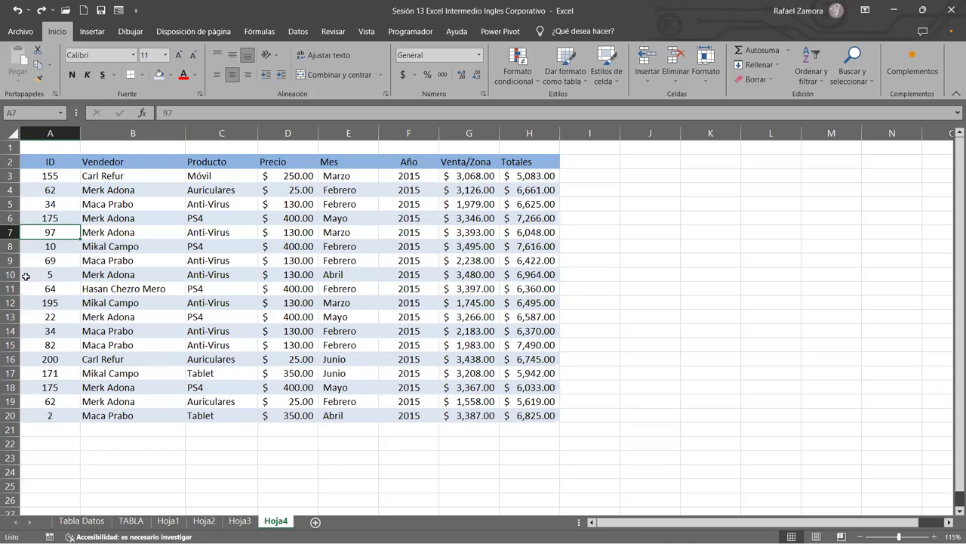
click(7, 259)
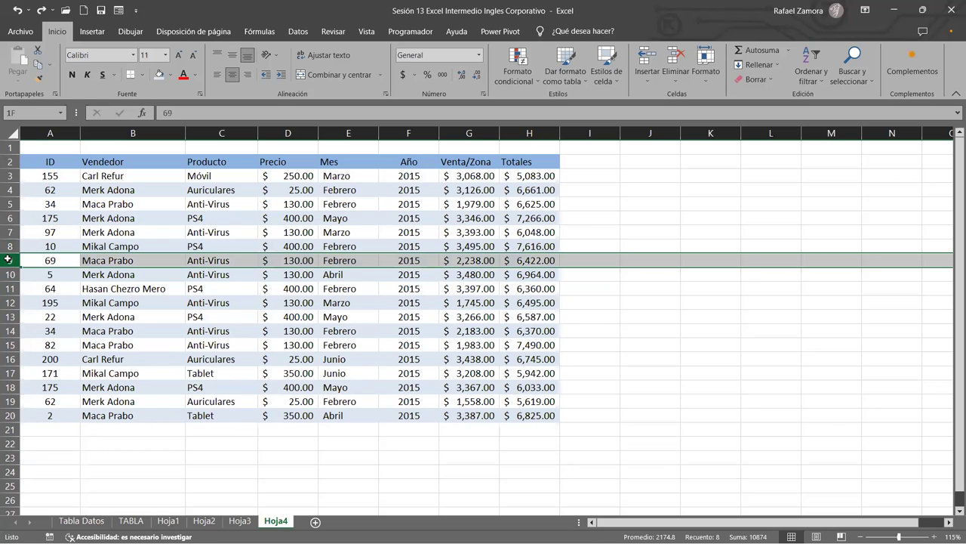
drag(4, 326, 5, 330)
key(ctrl+plus)
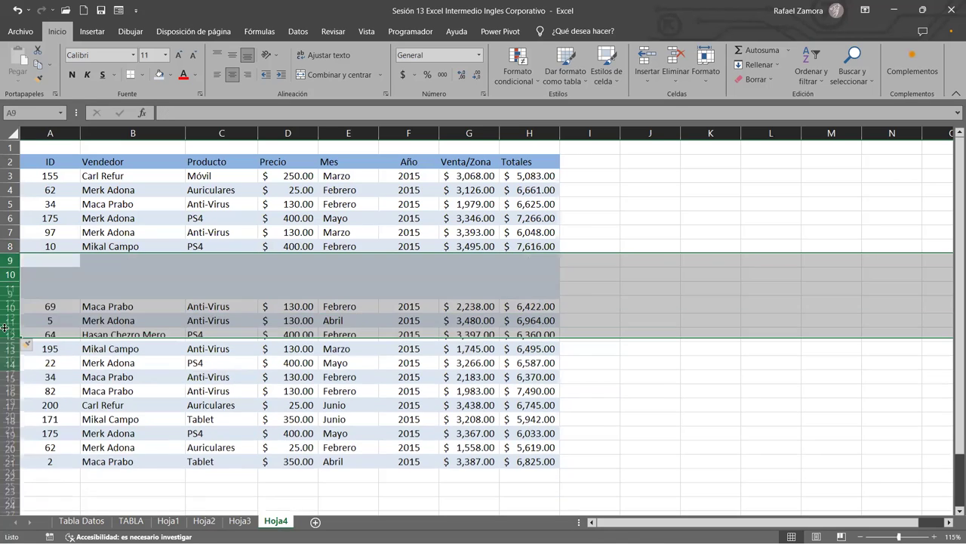
click(291, 389)
drag(111, 267, 526, 343)
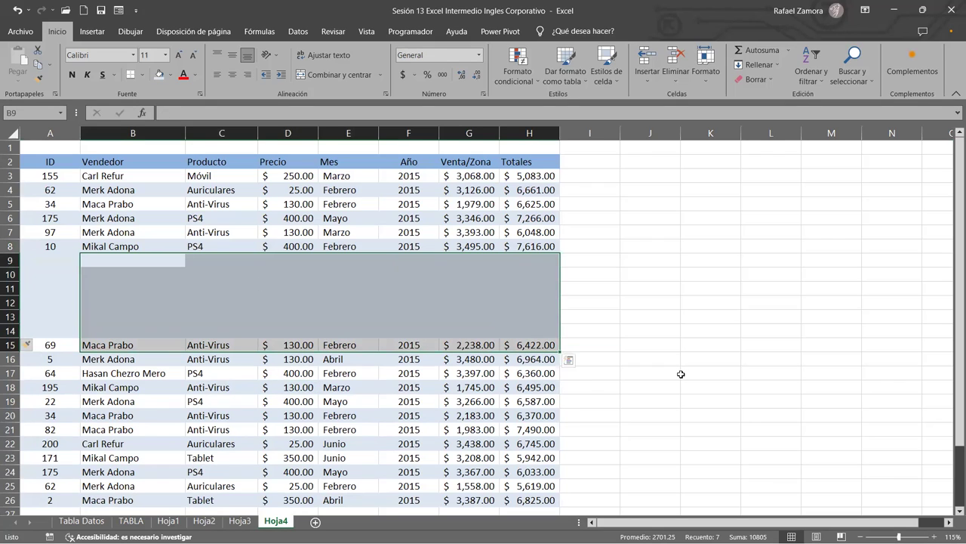
click(756, 355)
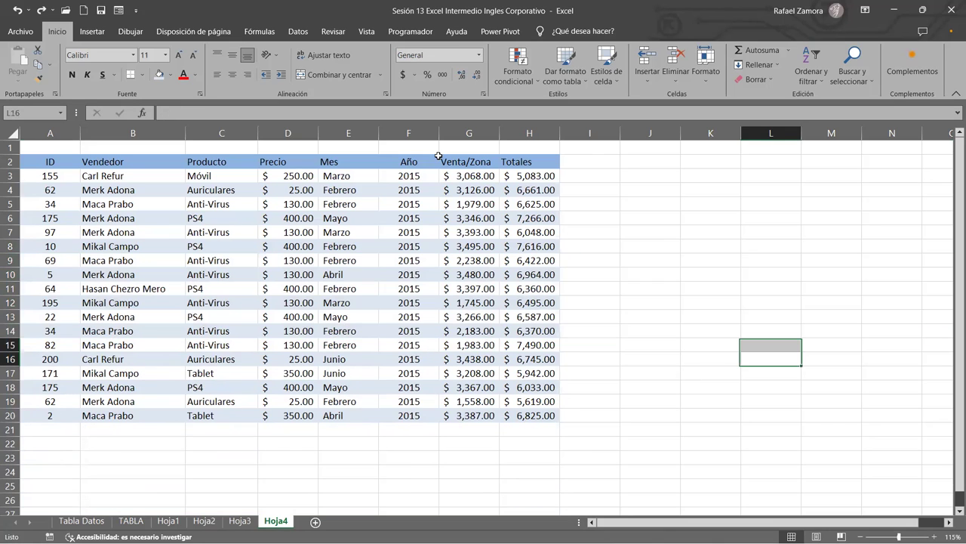
click(409, 133)
key(ctrl+plus)
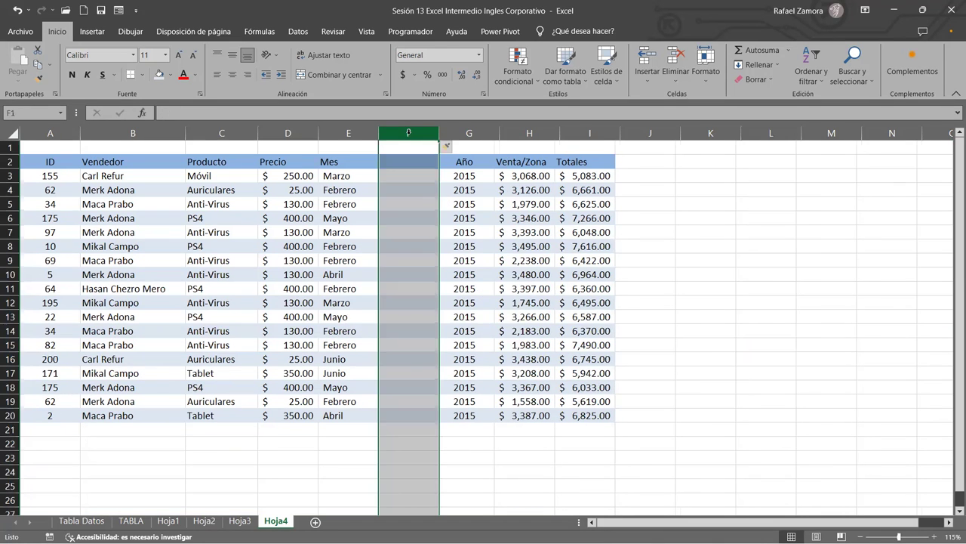
key(ctrl+minus)
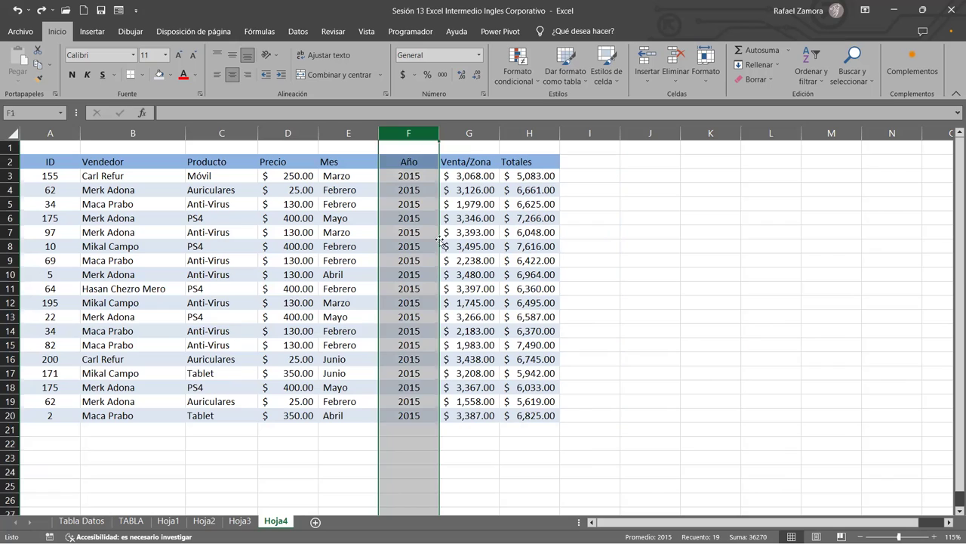
click(383, 241)
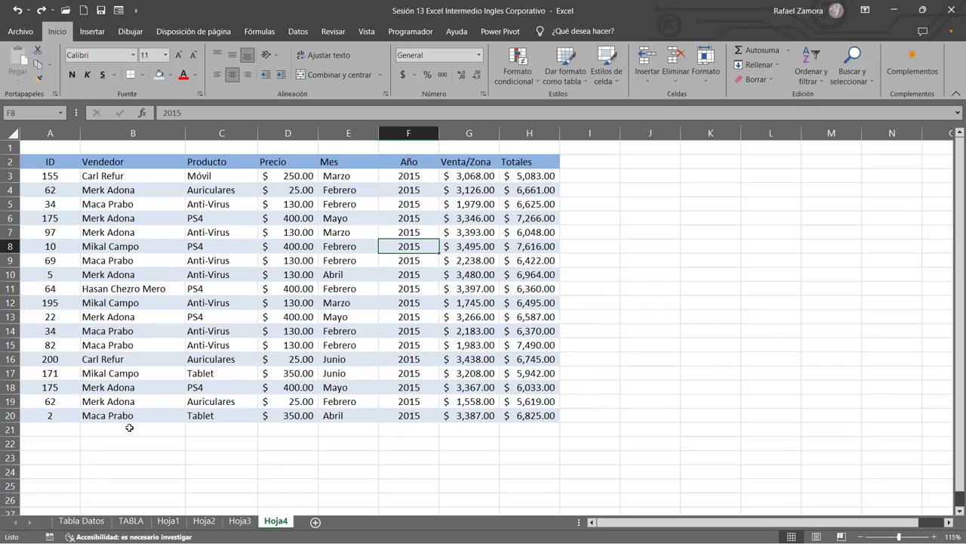
Enter a new row 21 record: ID 45, a salesperson name, product PS4, price 453.
click(76, 431)
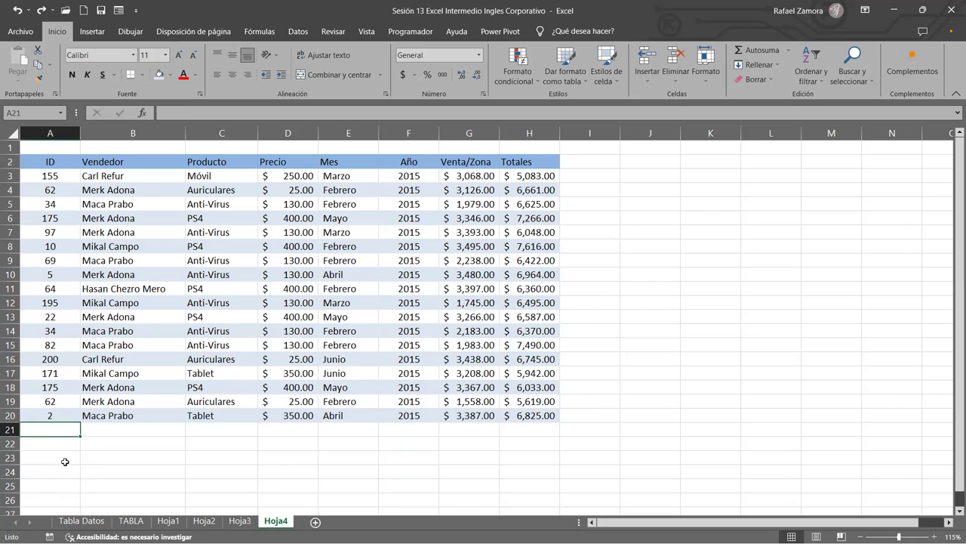
text(45)
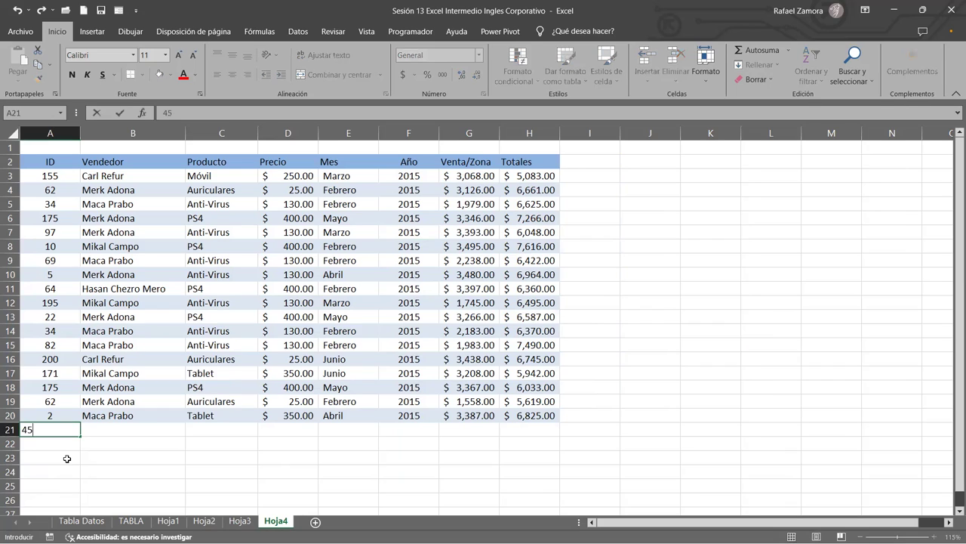
key(Tab)
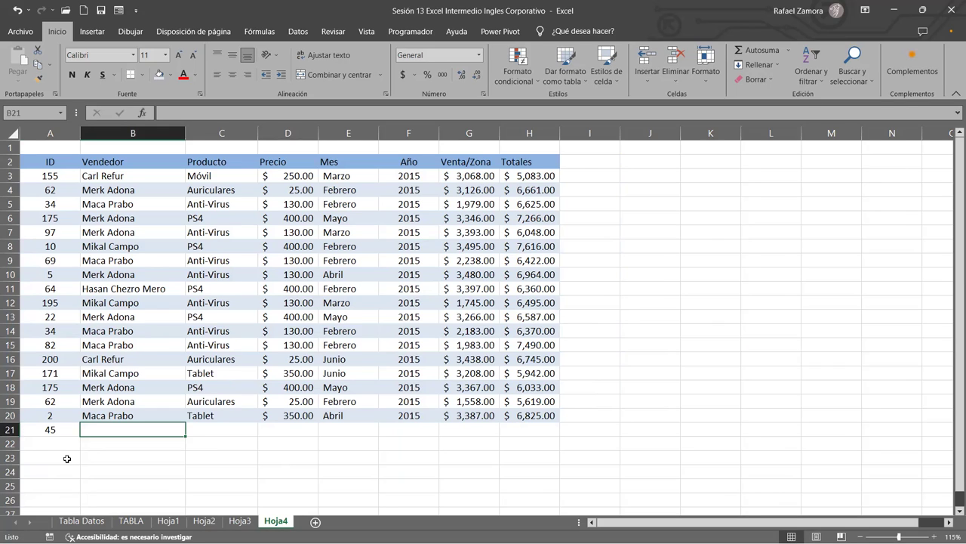
text(jUA)
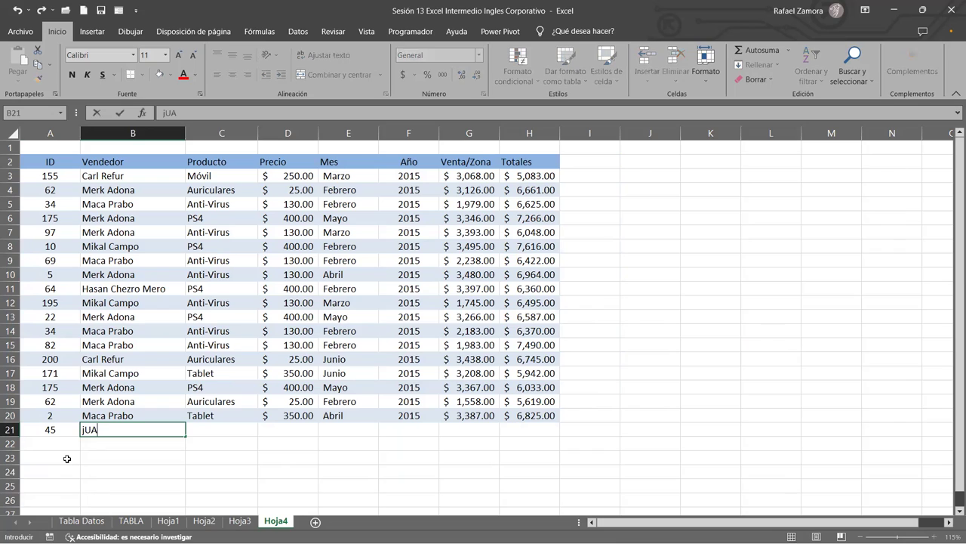
text(N)
key(Tab)
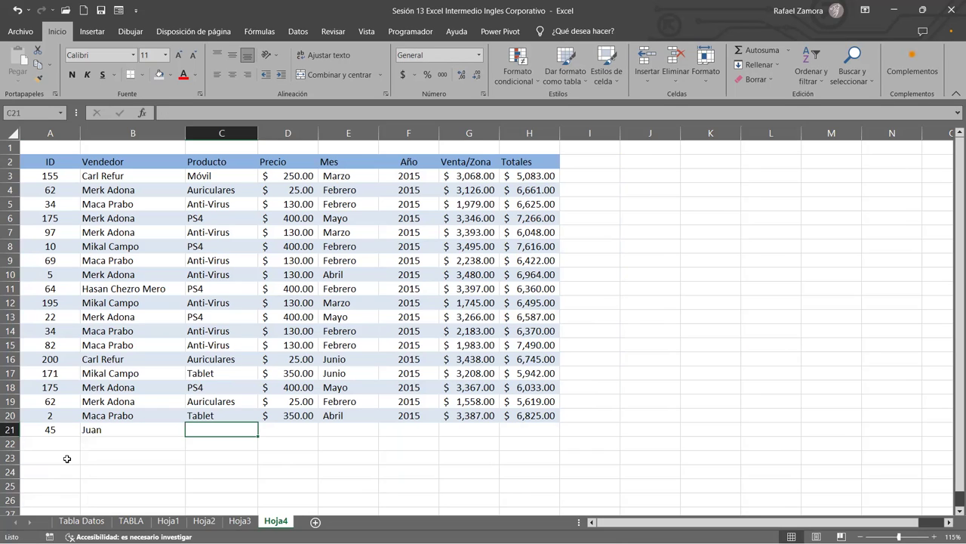
text(PS4)
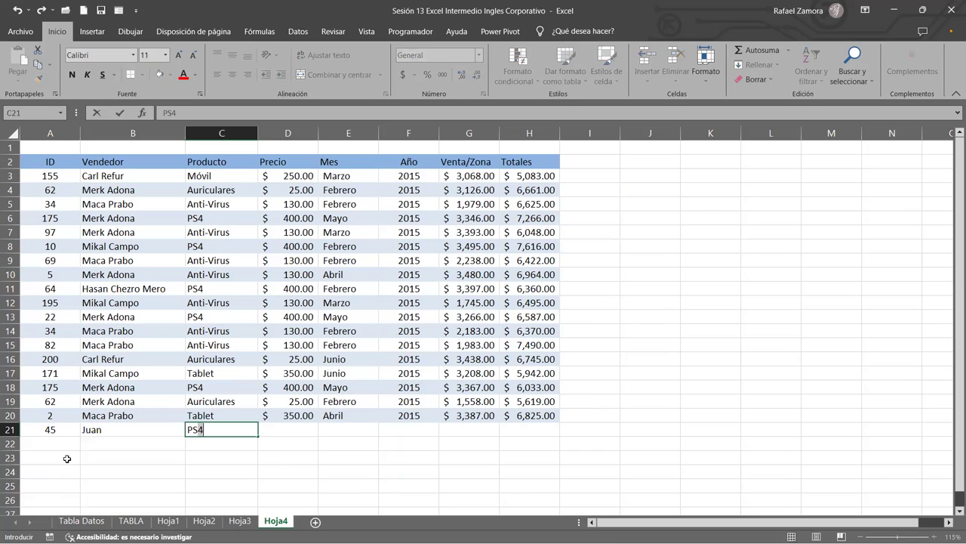
key(Tab)
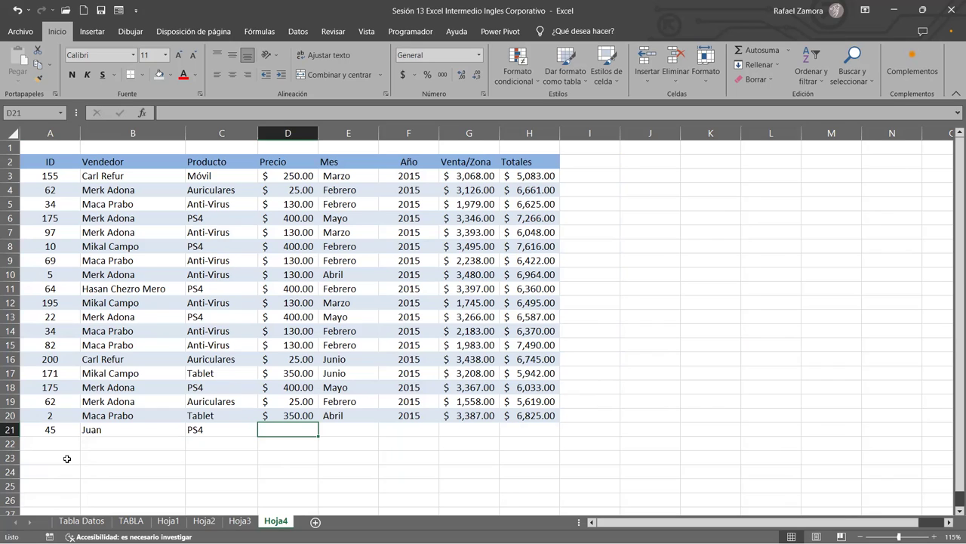
text(453)
key(Return)
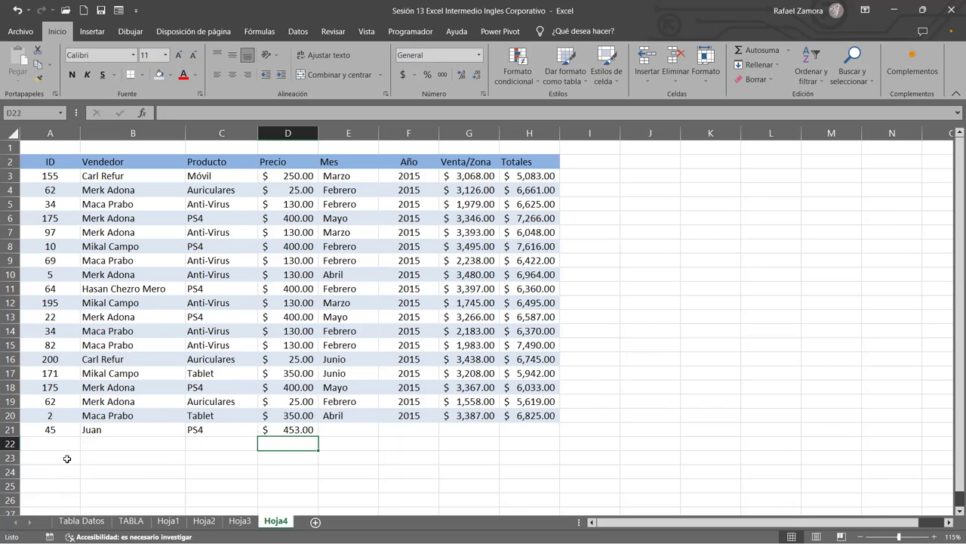
Enter a second record in row 22 (ID 452, a salesperson, Anti-Virus), then undo it.
click(63, 445)
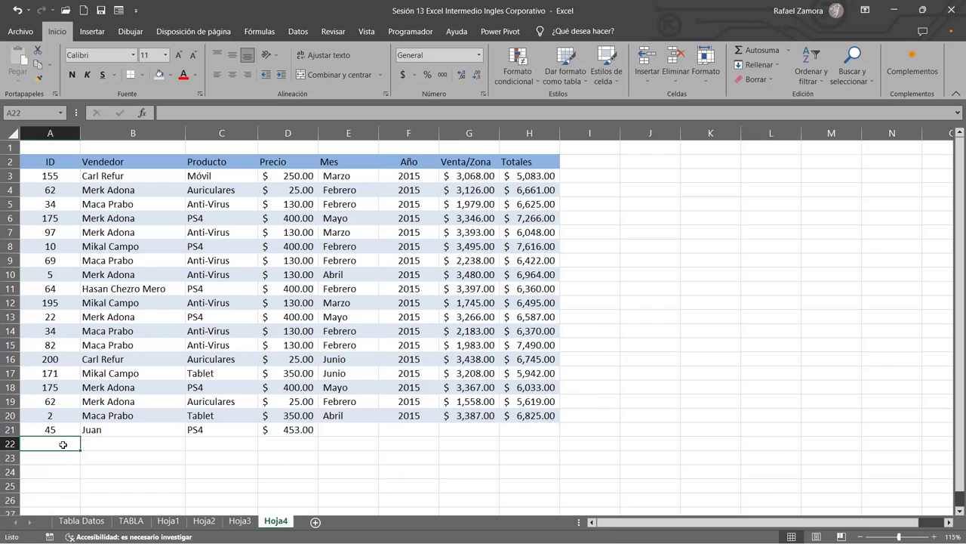
text(452)
key(Return)
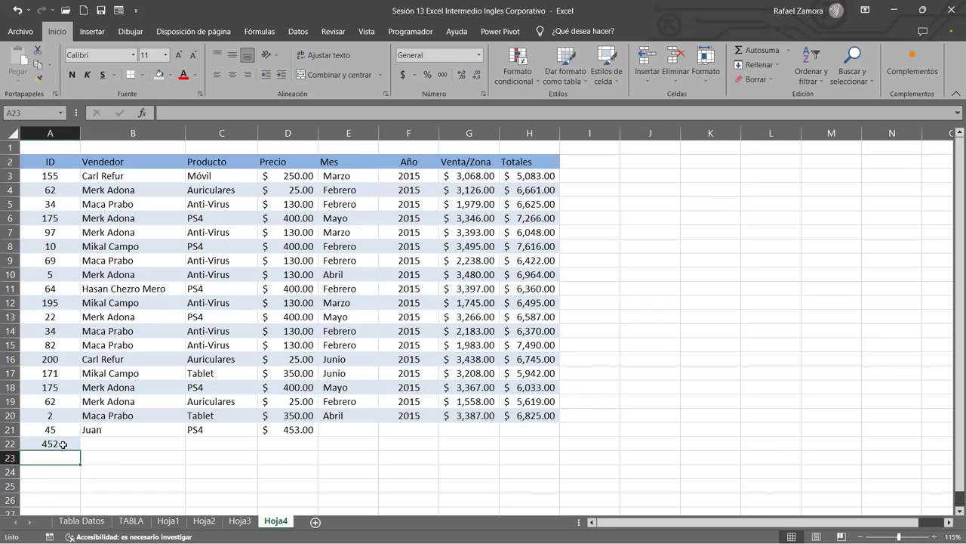
click(140, 447)
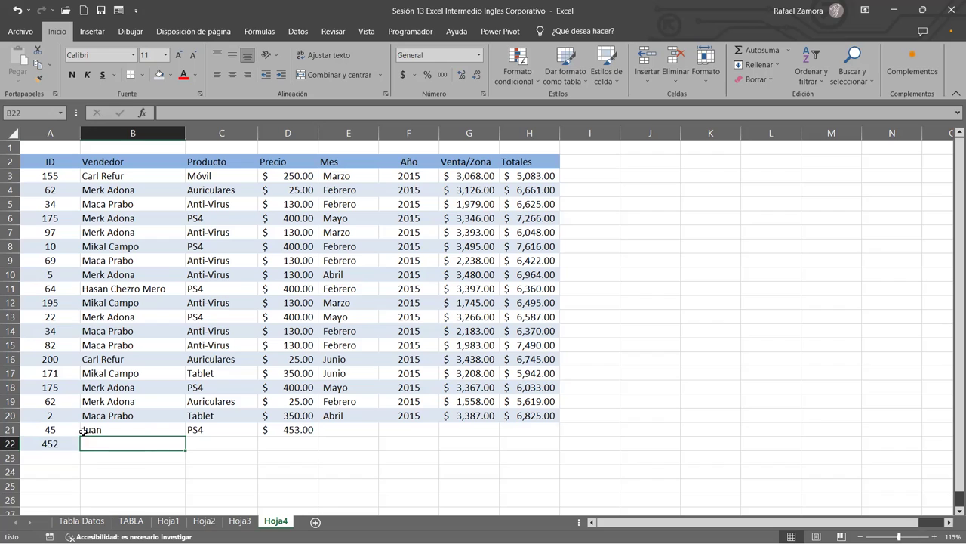
text(Pedro)
key(Tab)
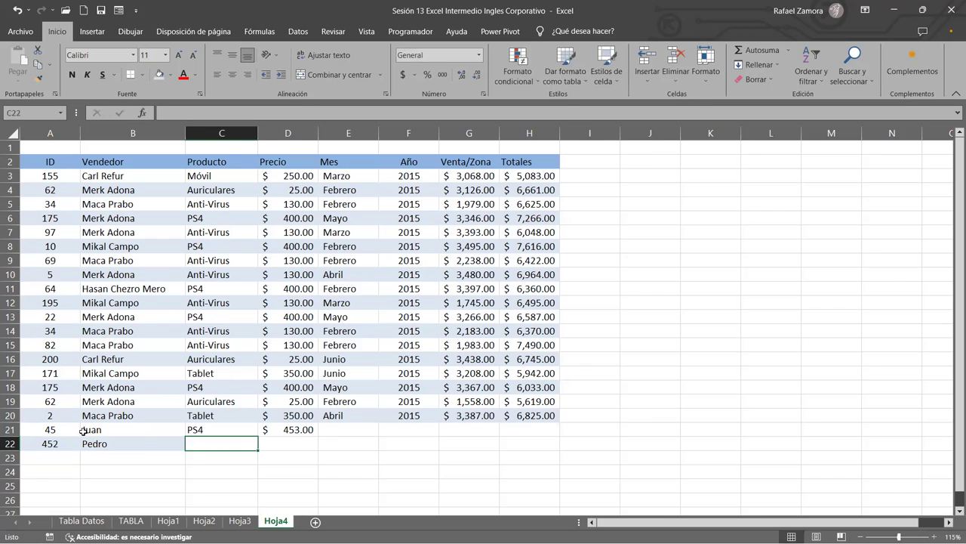
text(a)
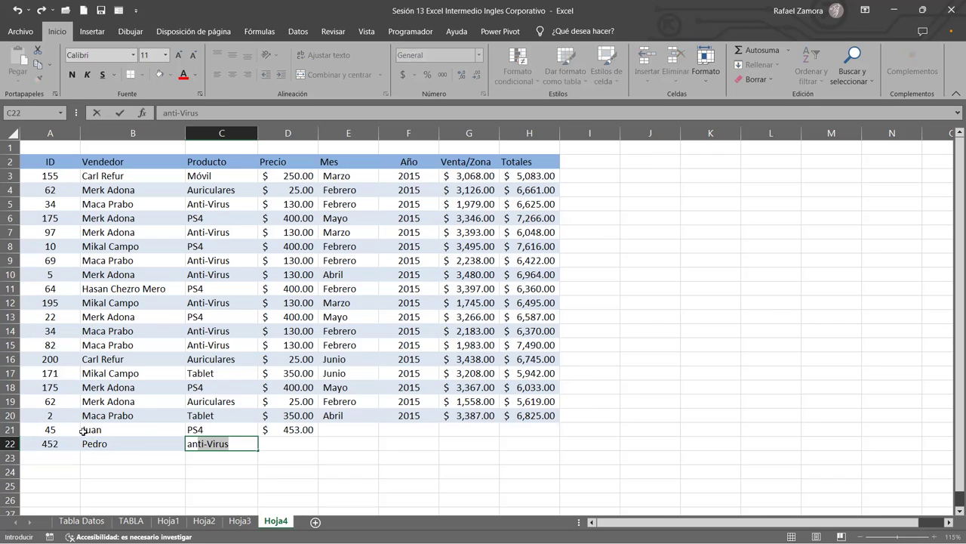
key(Tab)
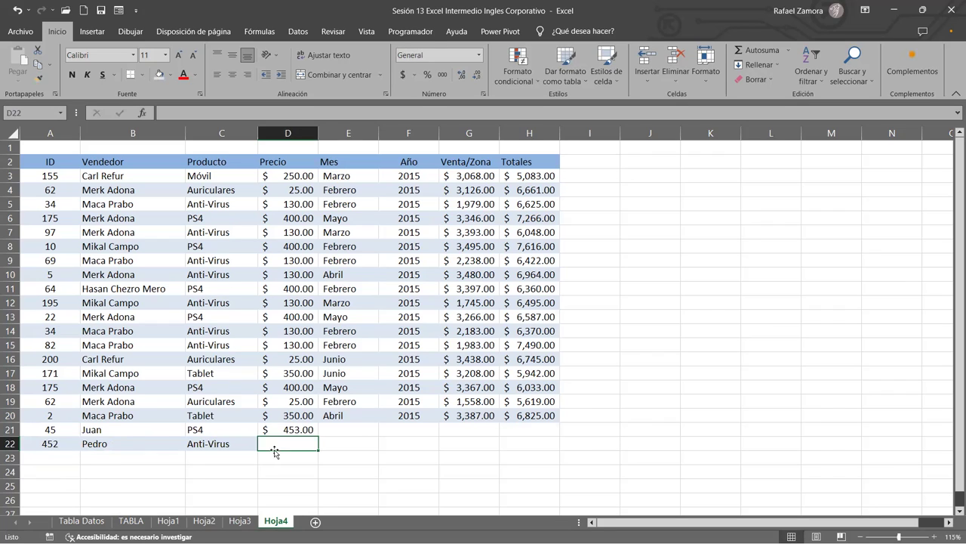
key(ctrl+z)
key(ctrl+z)
key(ctrl+z)
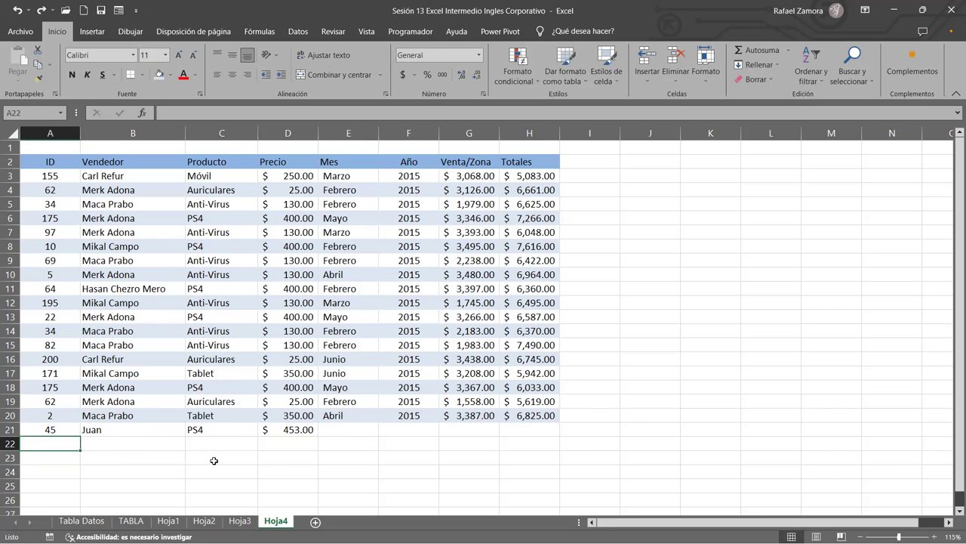
key(ctrl+z)
key(ctrl+z)
key(ctrl+z)
key(ctrl+z)
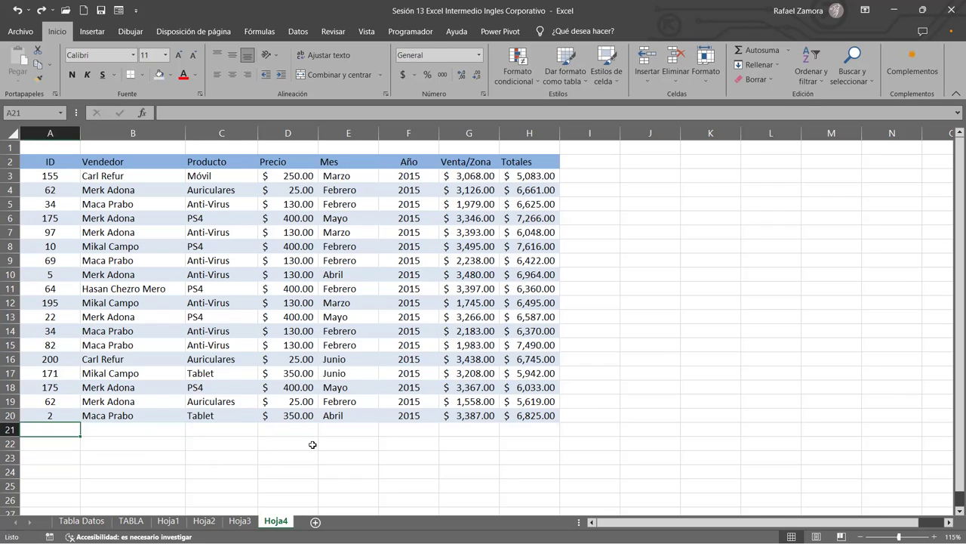
Select a cell within the Hoja4 sales data and display the Insertar ribbon.
click(312, 445)
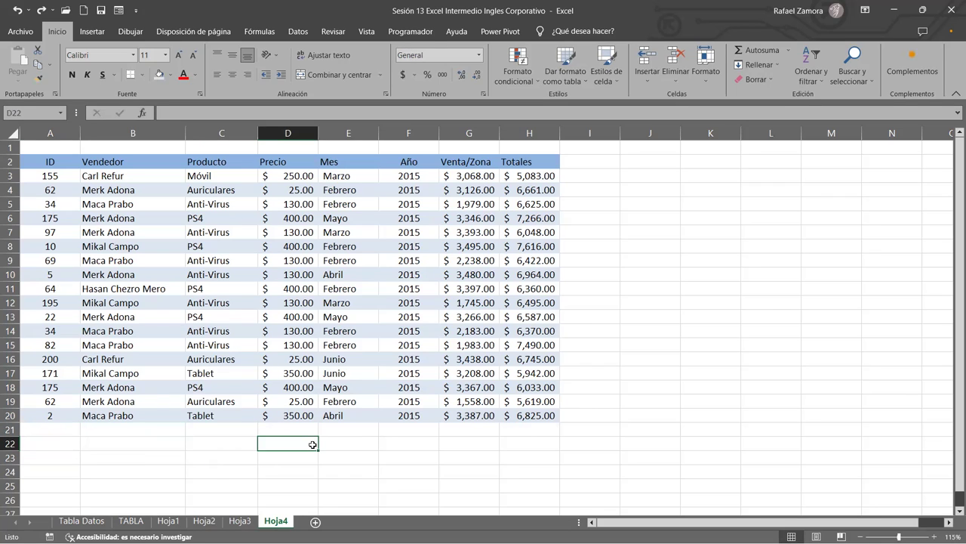
click(604, 367)
click(408, 288)
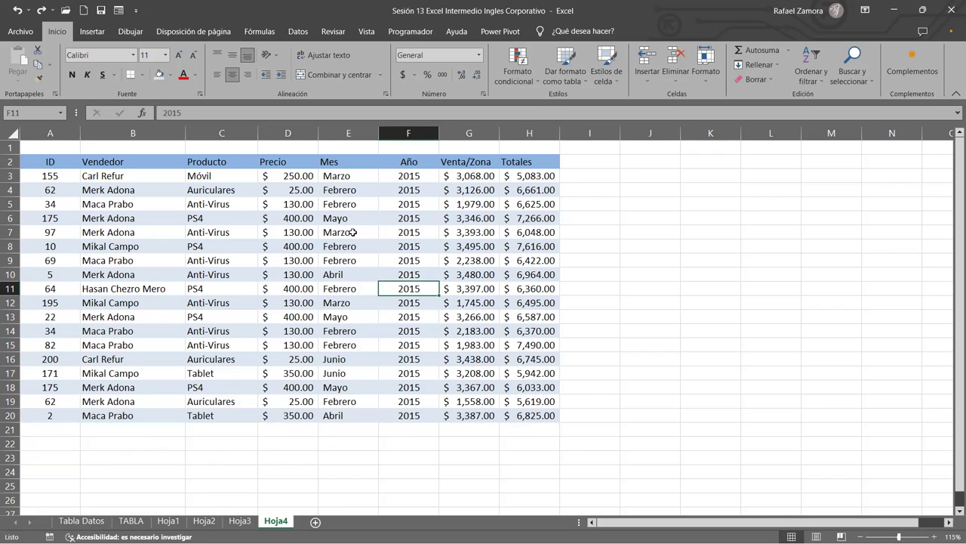
click(193, 194)
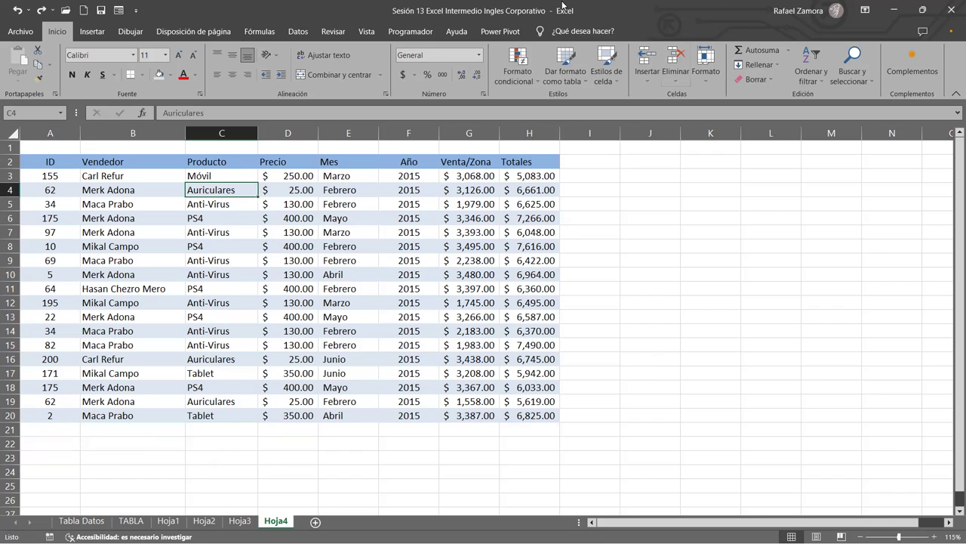
click(103, 35)
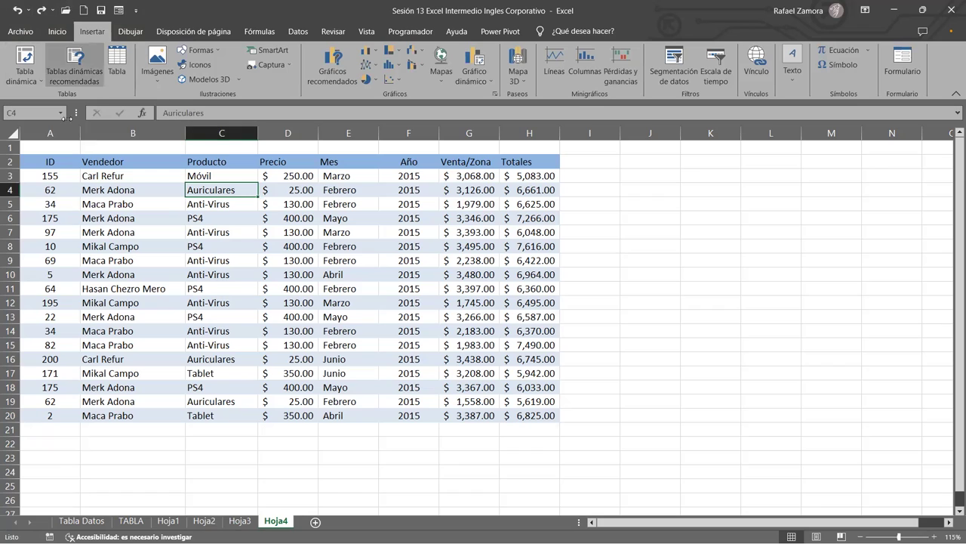
Convert the Hoja4 sales range A2:H20 into table Tabla1 with headers.
click(117, 66)
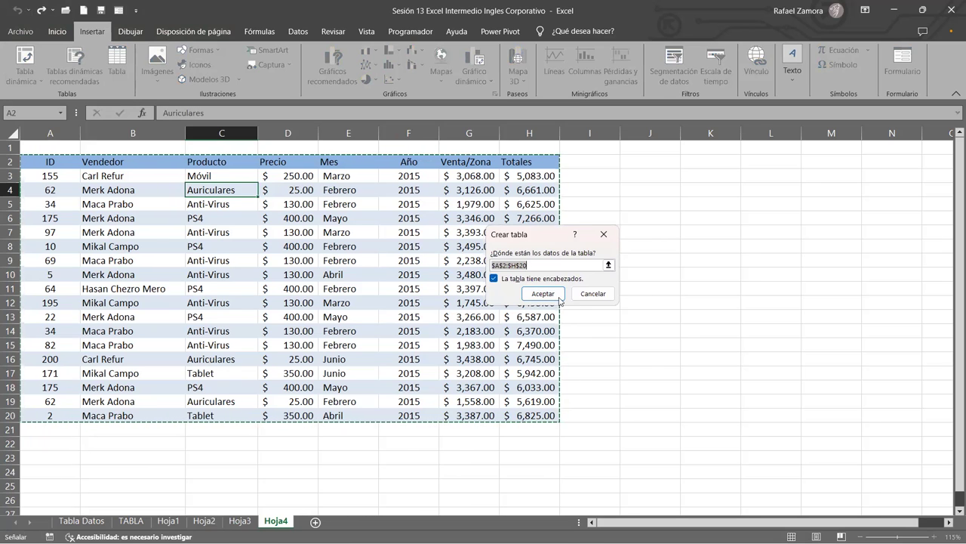
click(544, 293)
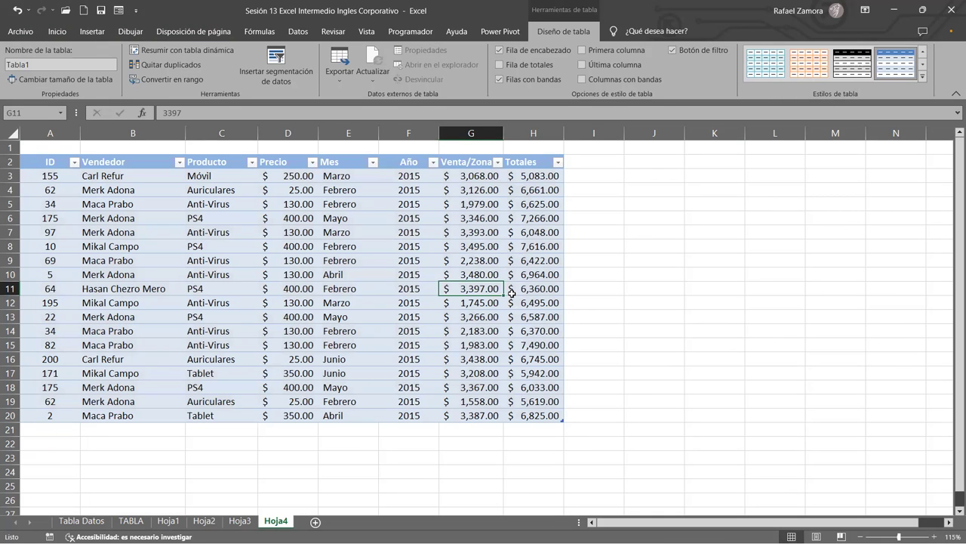
click(161, 215)
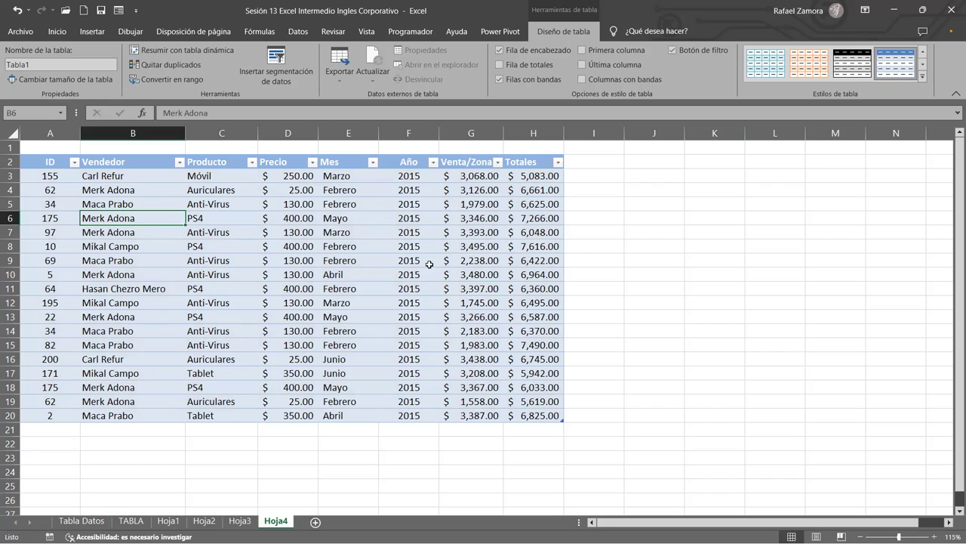
click(382, 219)
drag(391, 225, 654, 227)
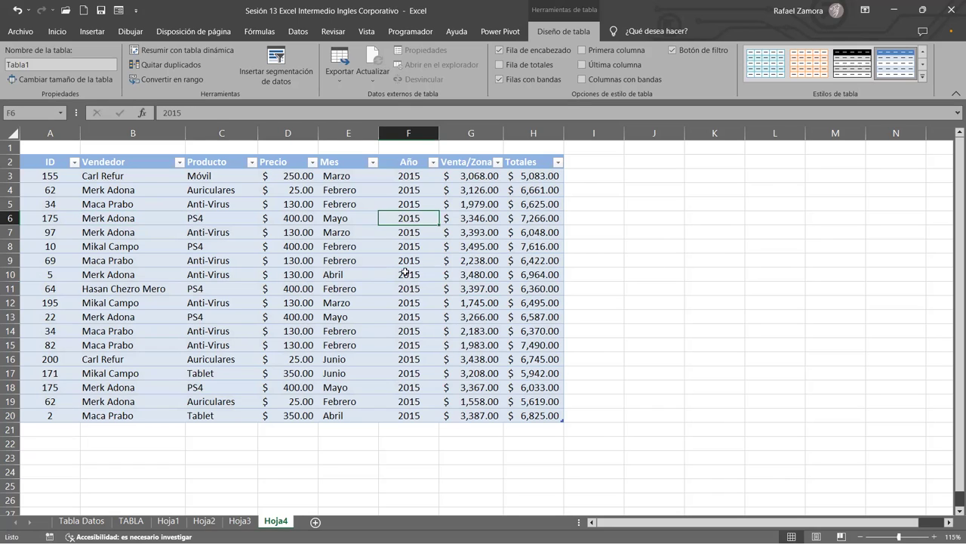
click(655, 227)
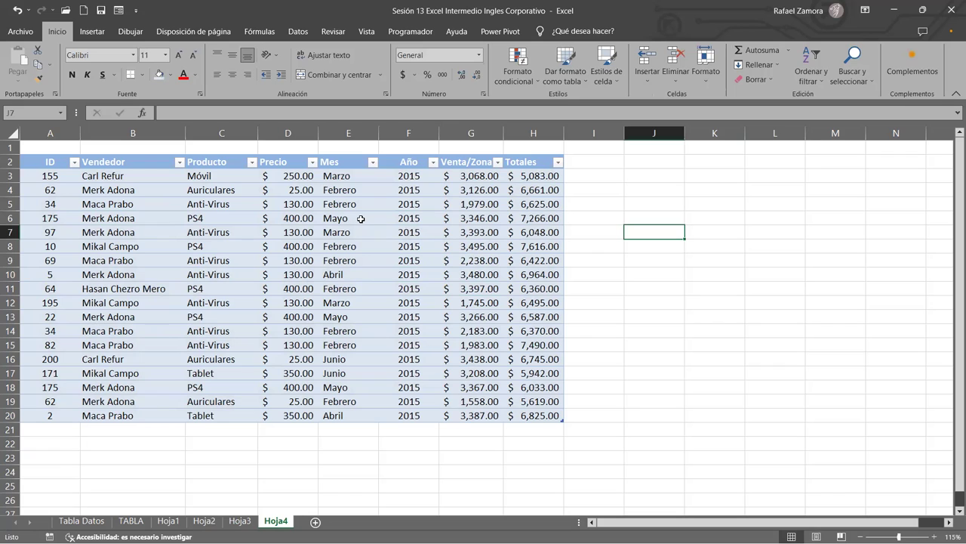
Undo the table conversion, then check the seller and year cells in row 10.
key(ctrl+z)
click(623, 257)
click(105, 268)
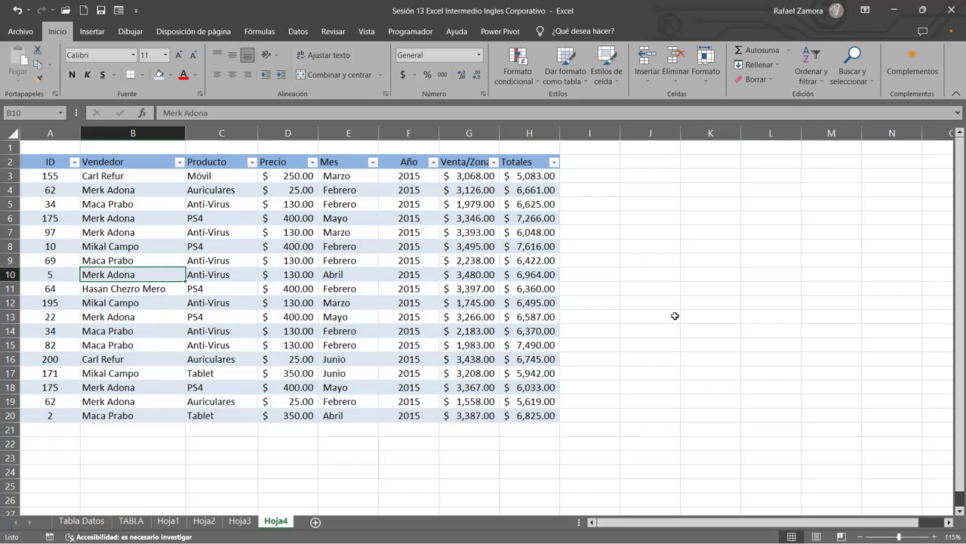
key(ctrl+Right)
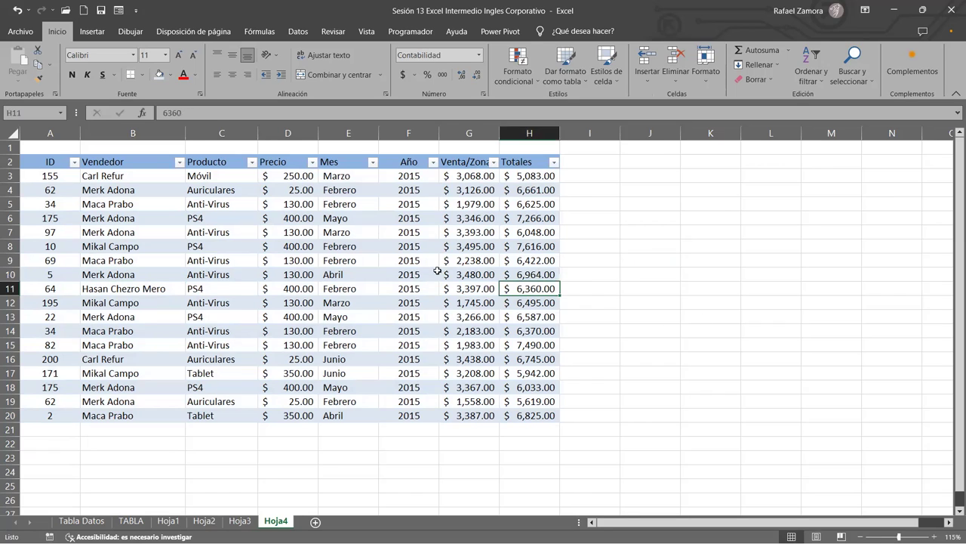
click(436, 273)
click(690, 259)
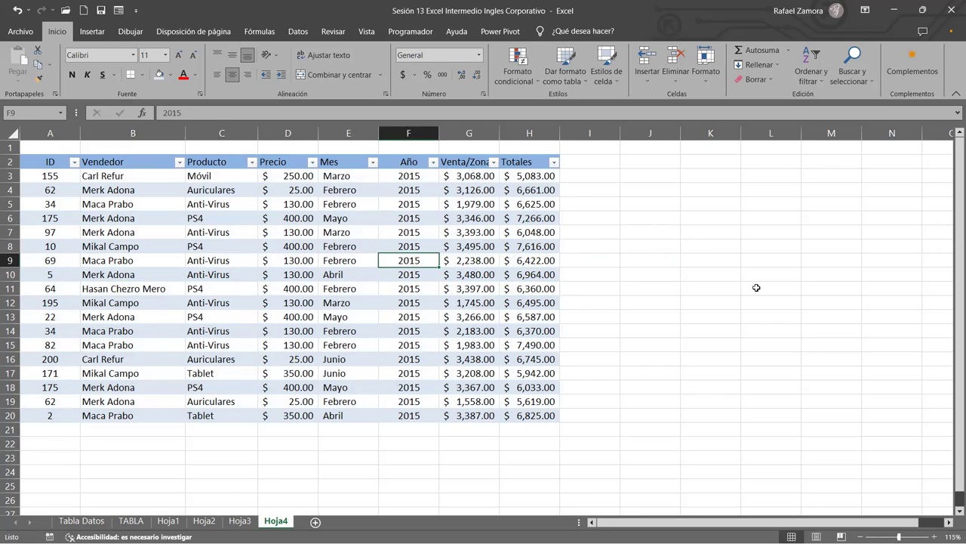
click(702, 291)
Undo the remaining table formatting, then review cells F8, C10 and E9.
key(ctrl+z)
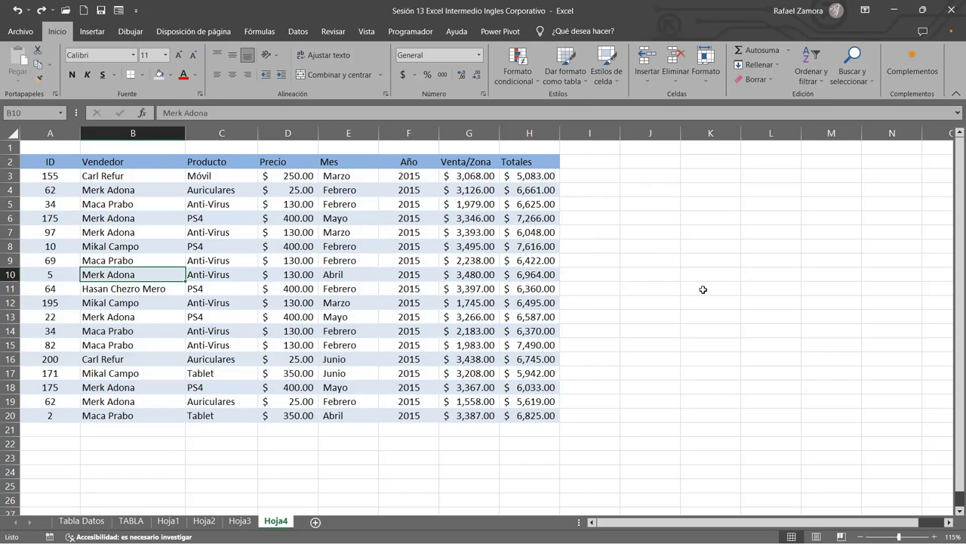
click(656, 315)
click(430, 252)
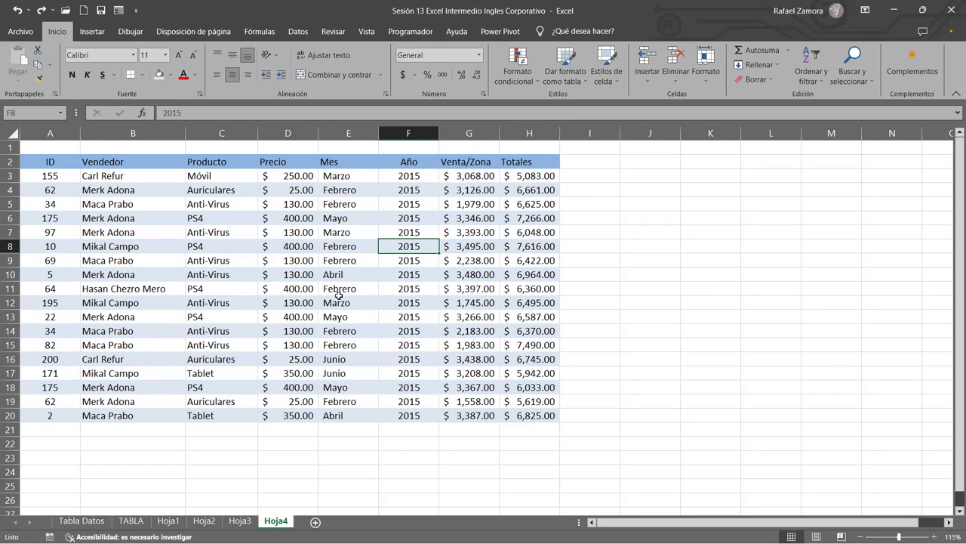
click(239, 274)
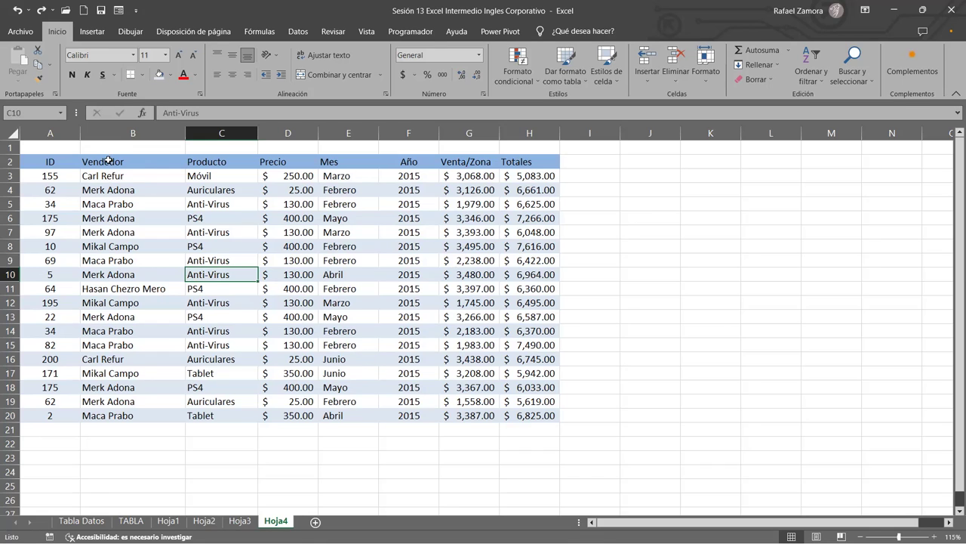
click(355, 260)
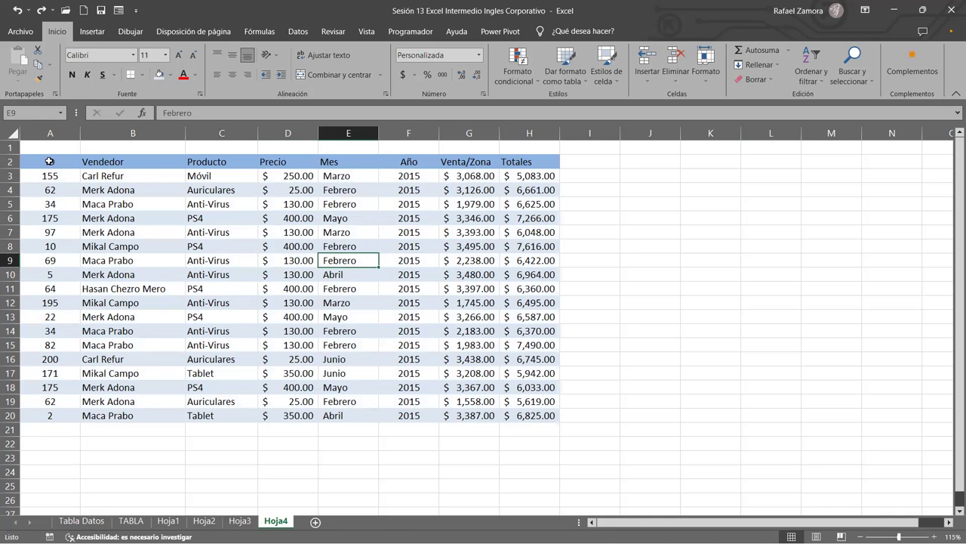
Select the sales range A2:H20 and bring up the Dar formato como tabla style gallery.
drag(47, 160, 520, 416)
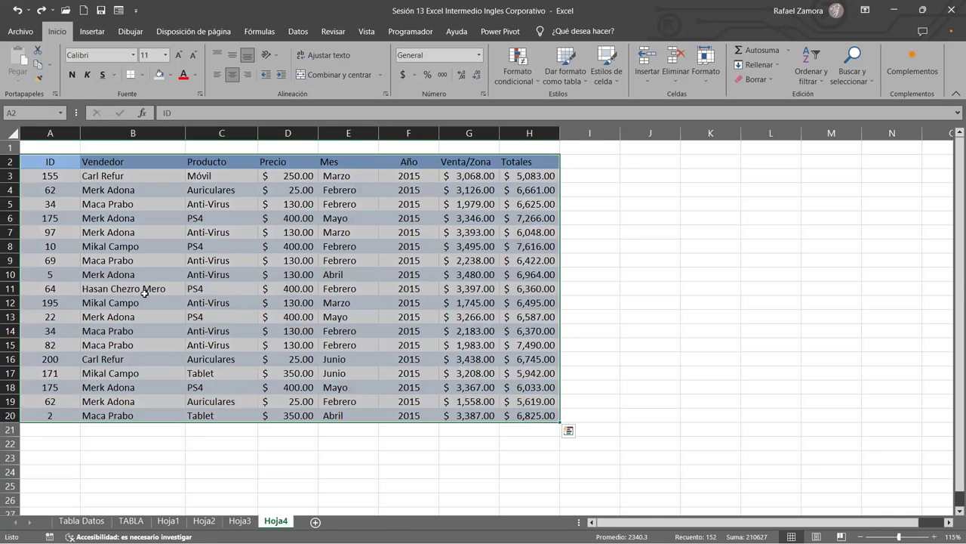
click(108, 256)
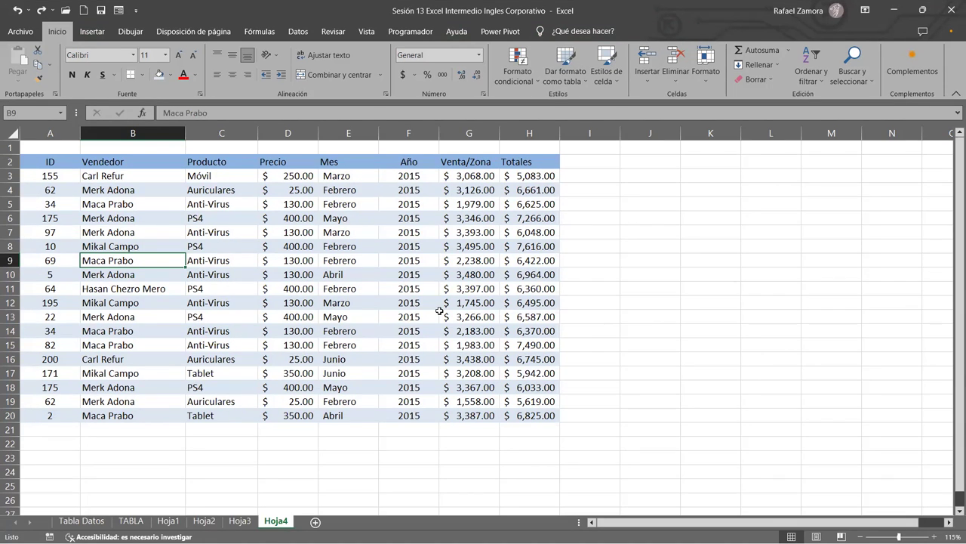
click(589, 133)
click(584, 81)
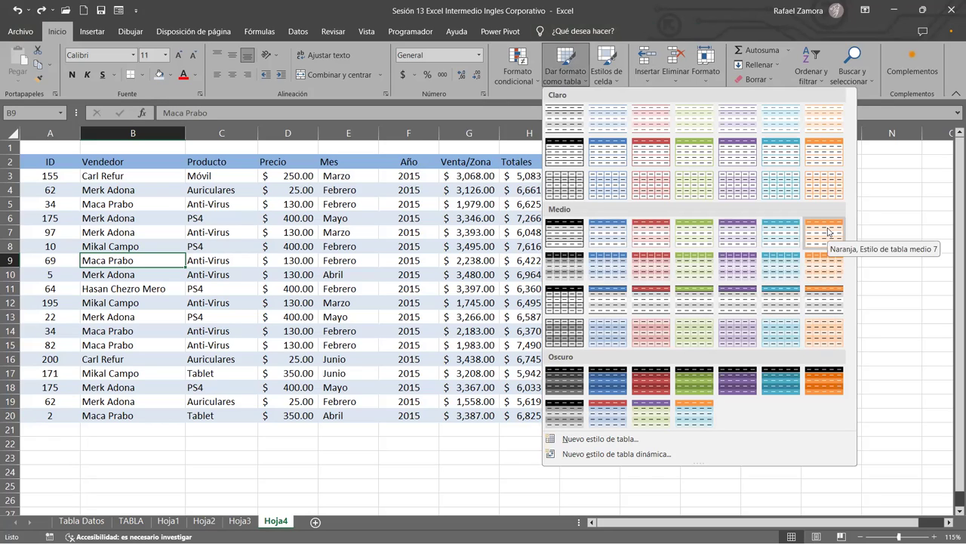
Format A2:H20 as a table in Naranja, Estilo de tabla medio 7, with headers.
click(828, 231)
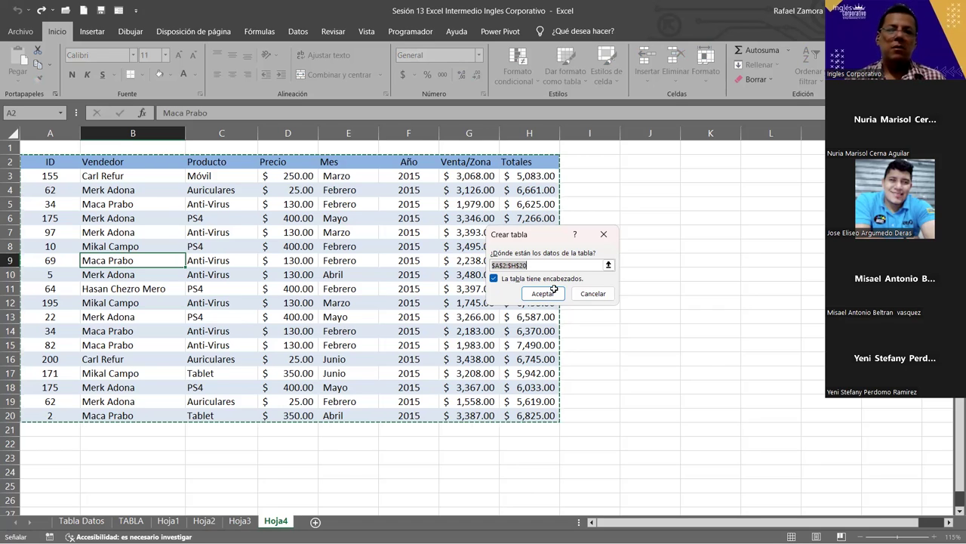
key(Return)
click(656, 236)
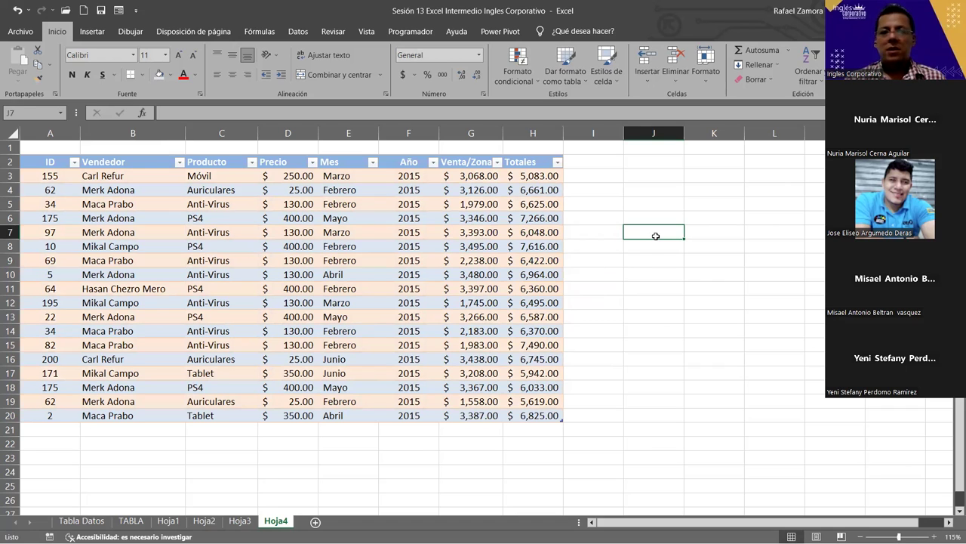
Undo the orange table formatting twice, then select PS4 in C6.
key(ctrl+z)
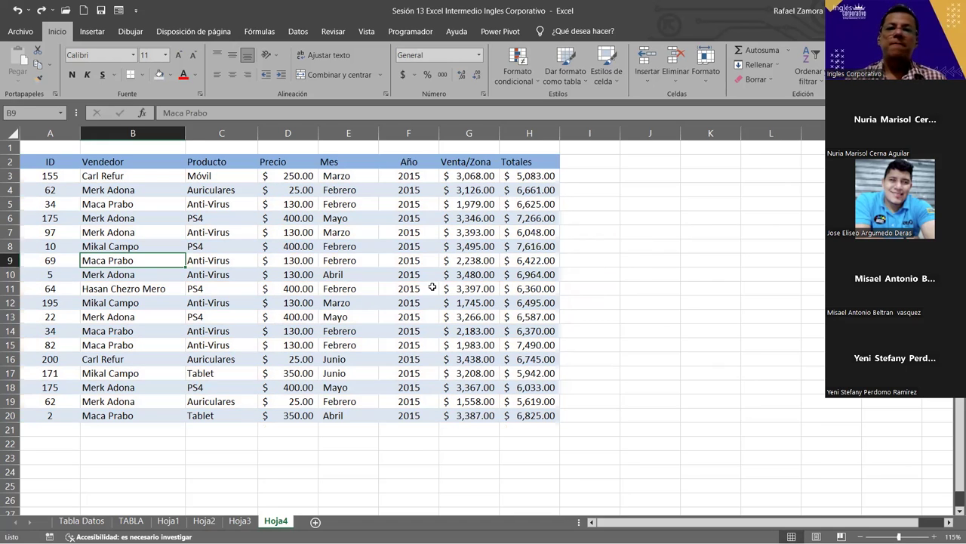
key(ctrl+z)
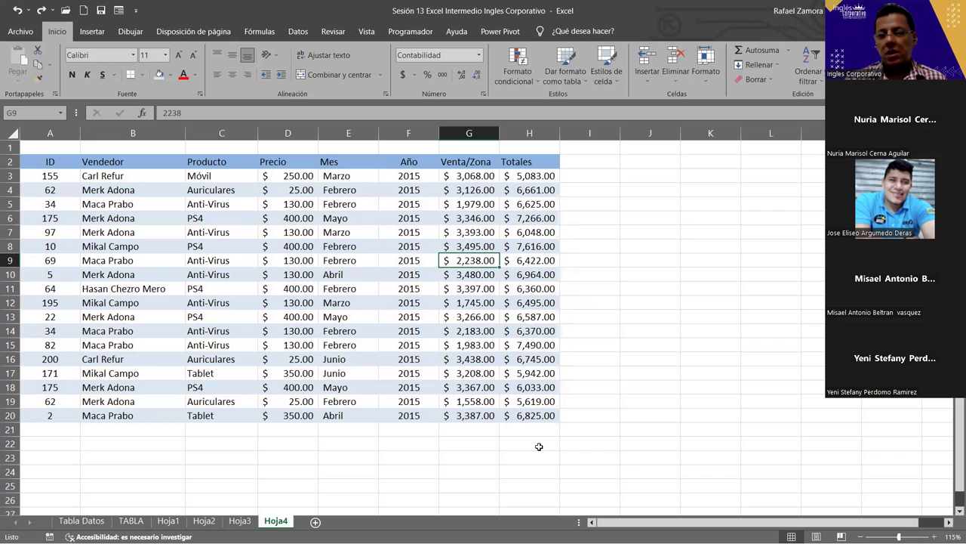
click(215, 224)
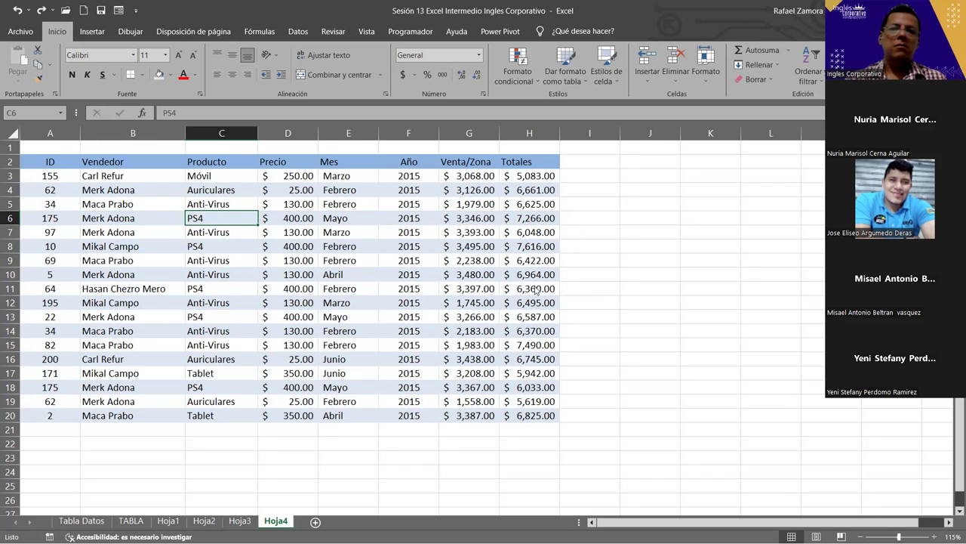
key(ctrl+t)
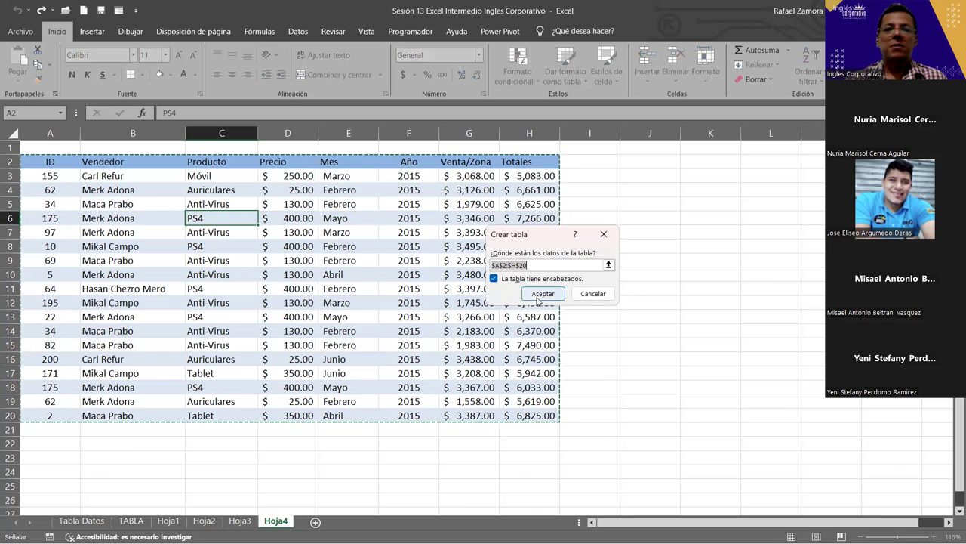
click(536, 295)
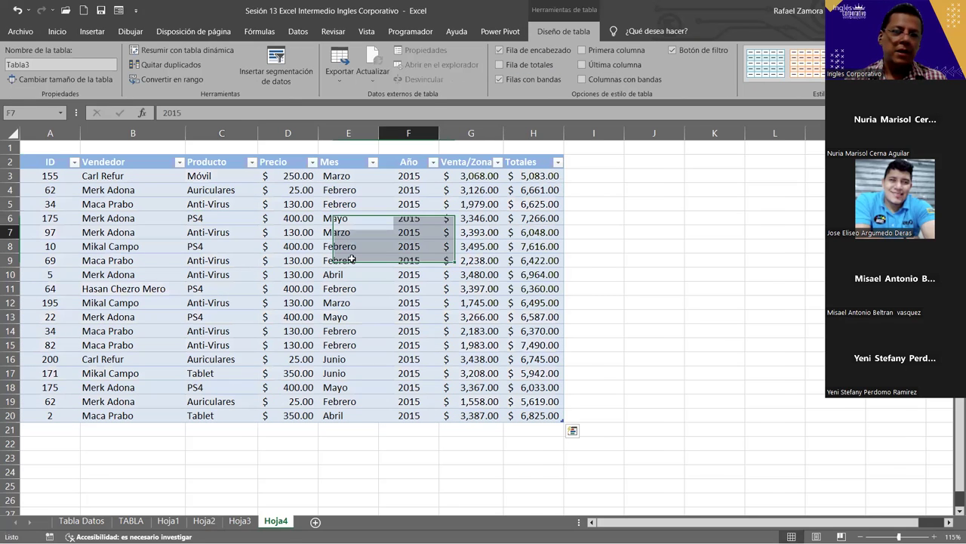
click(409, 232)
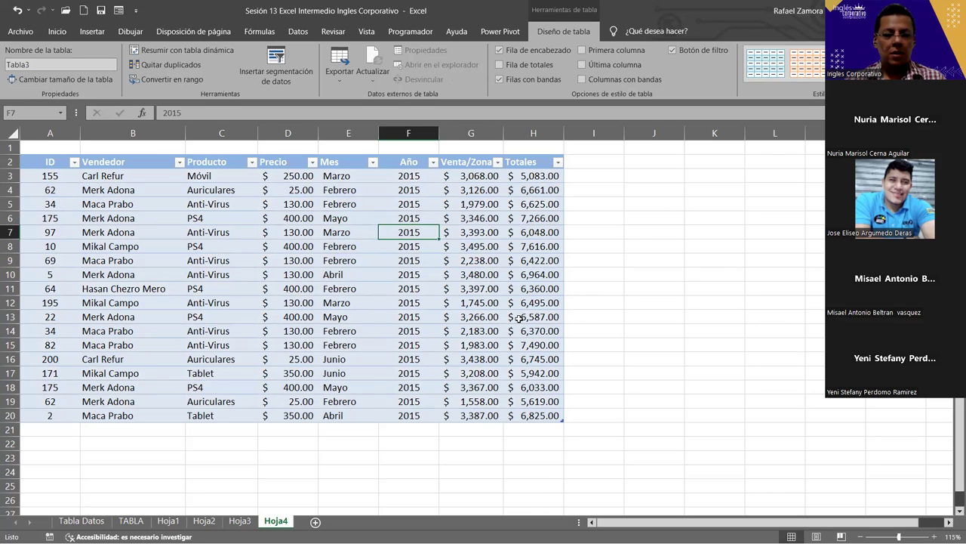
key(ctrl+z)
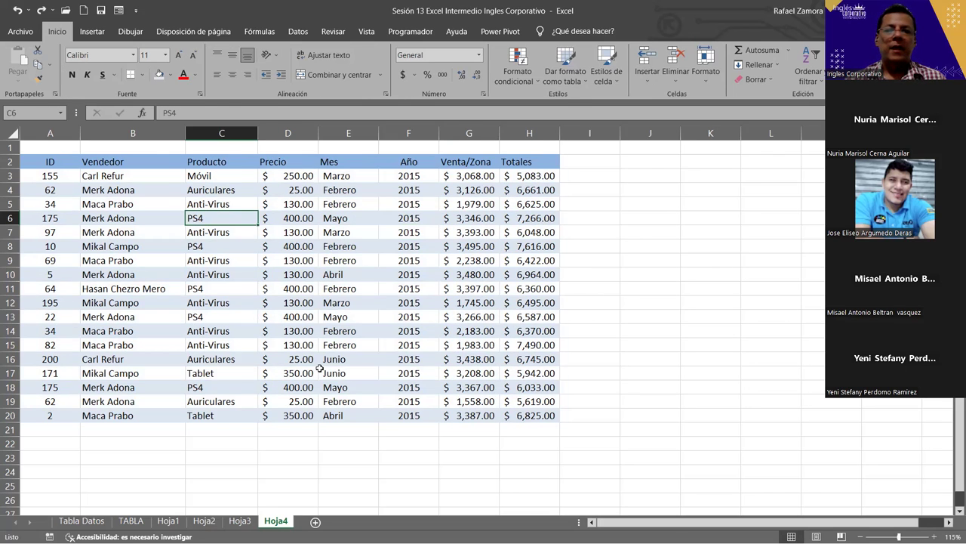
click(312, 359)
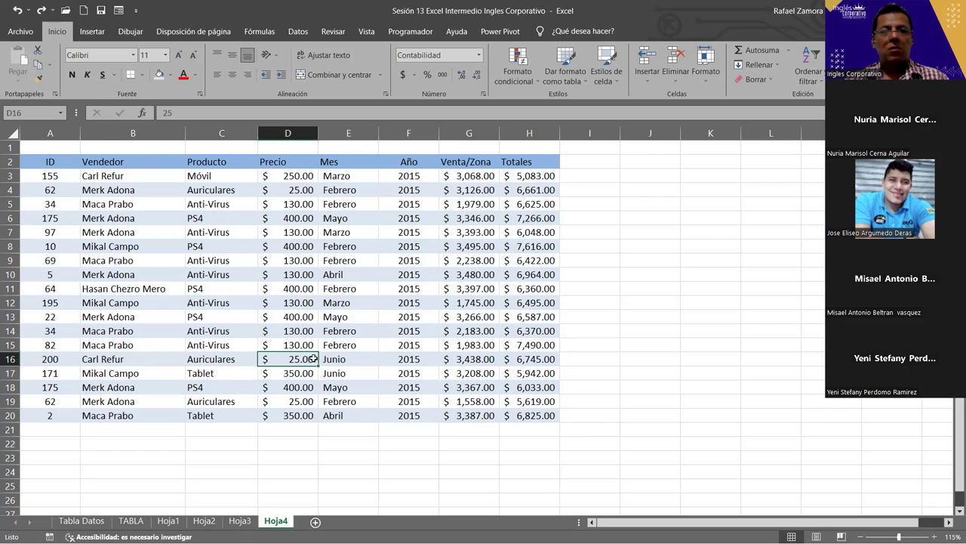
key(ctrl+t)
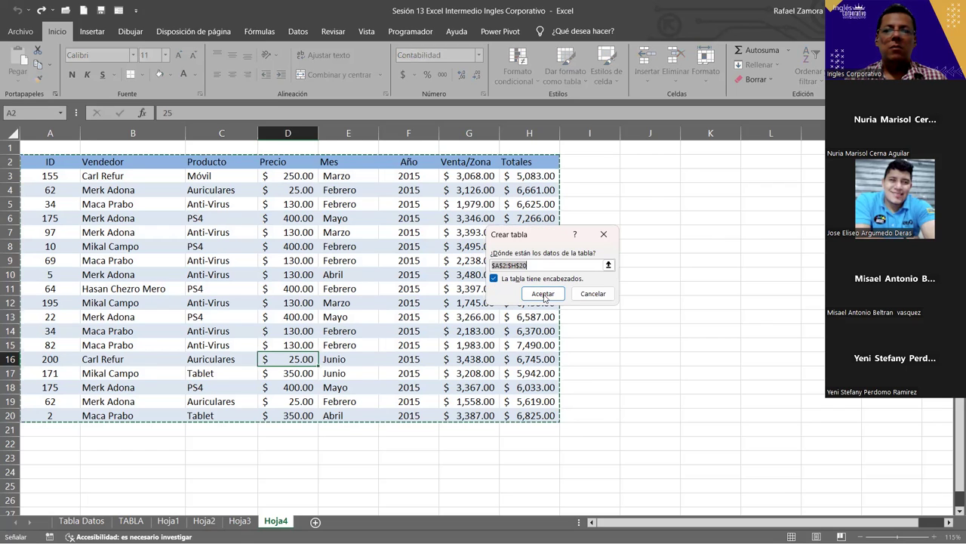
key(Return)
click(412, 234)
key(ctrl+z)
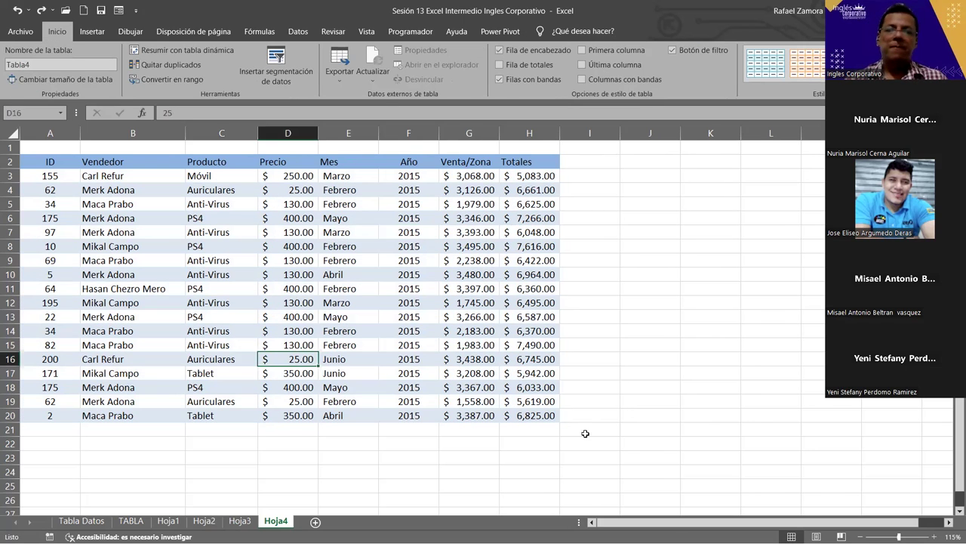
click(583, 426)
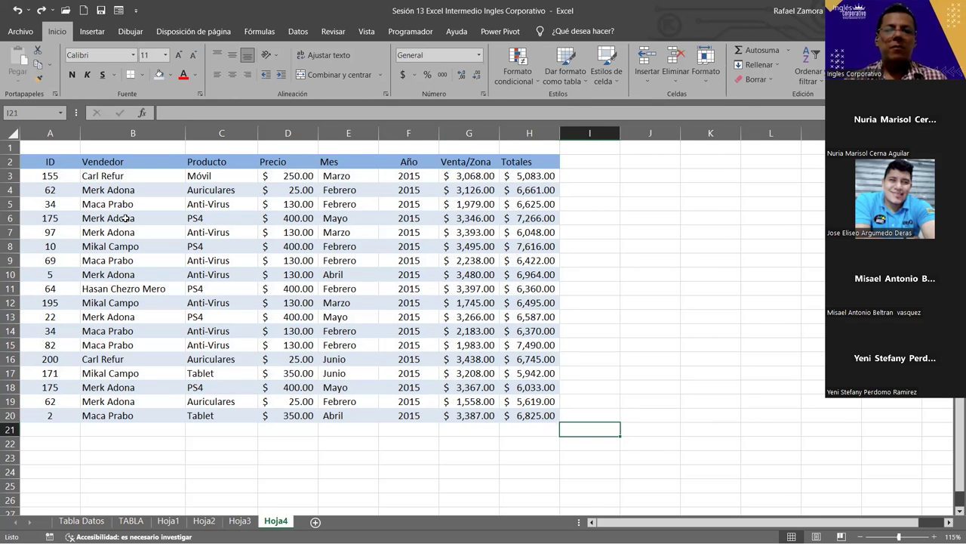
click(160, 270)
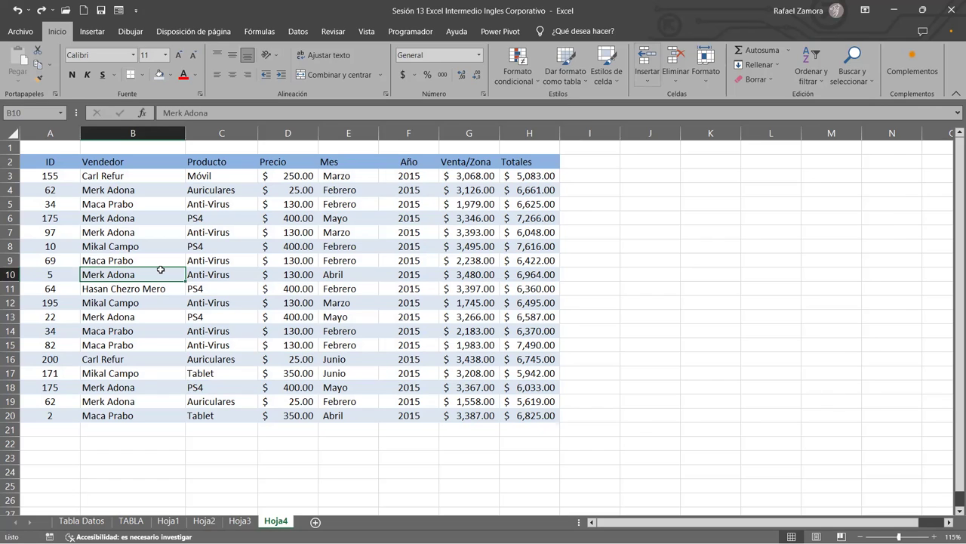
Format A2:H20 as a purple Medium 5 table with headers, clearing existing formatting.
click(408, 331)
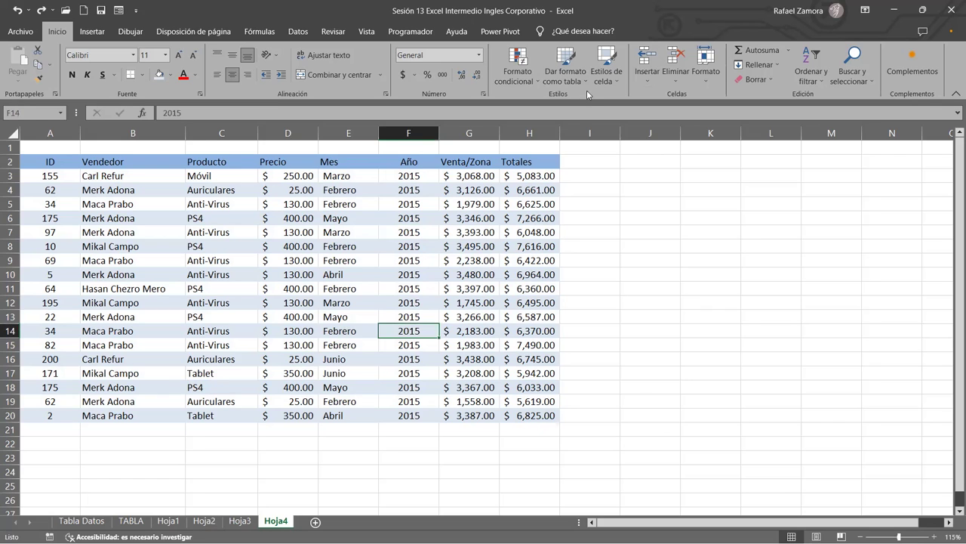
click(564, 86)
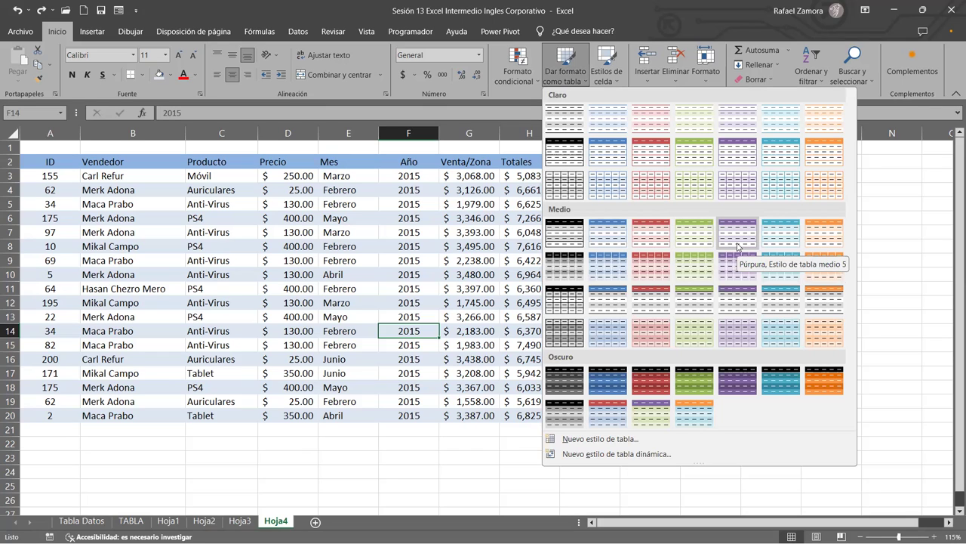
right_click(738, 246)
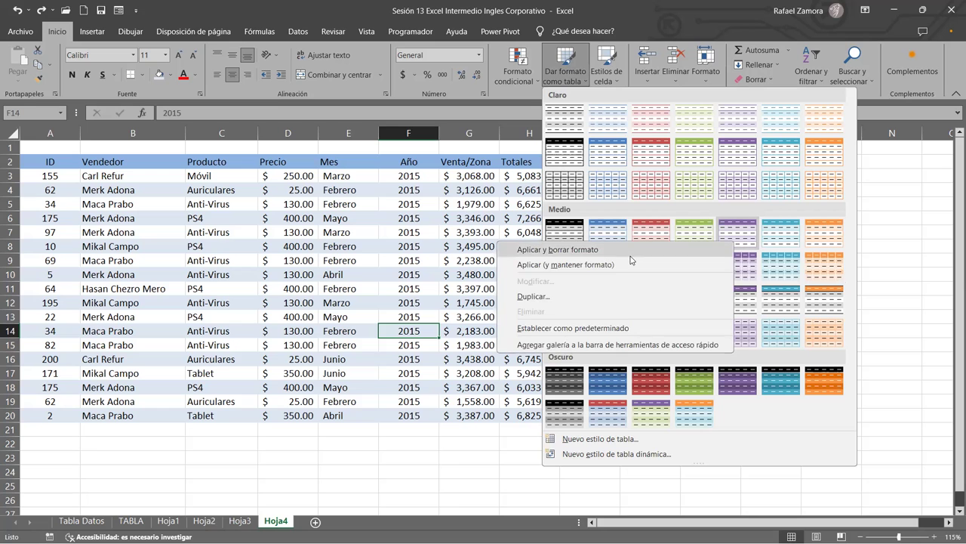
click(632, 256)
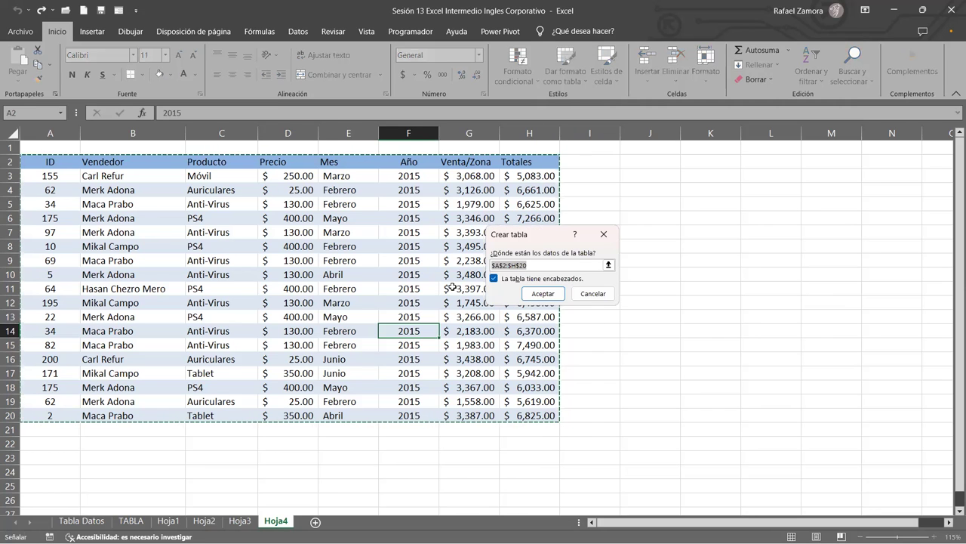
click(548, 296)
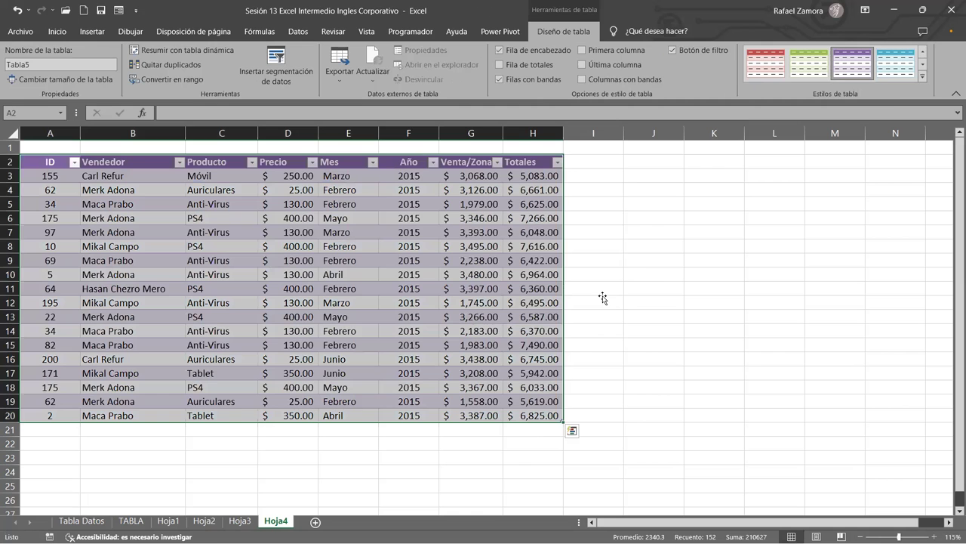
click(603, 299)
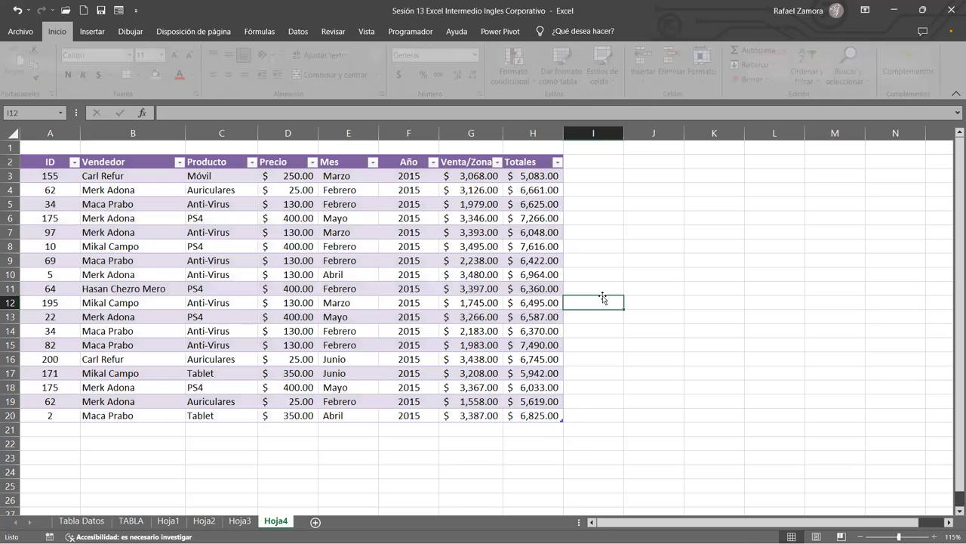
Try the red and then the light-blue table styles on Tabla5.
click(437, 294)
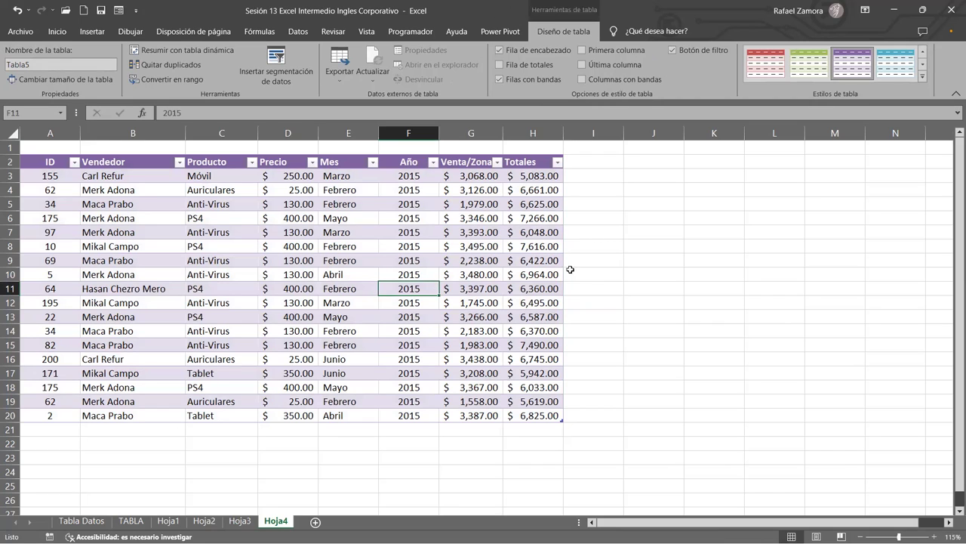
click(925, 78)
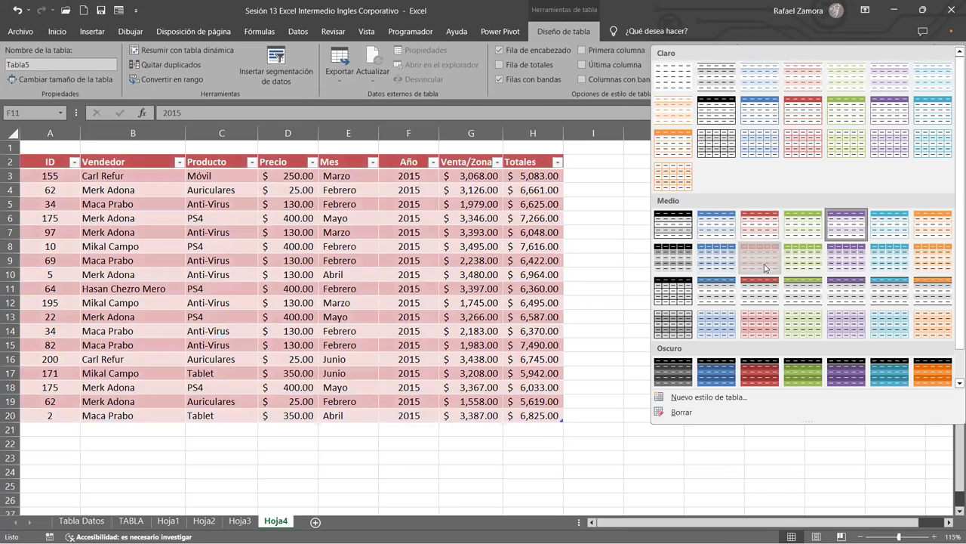
click(764, 263)
click(923, 78)
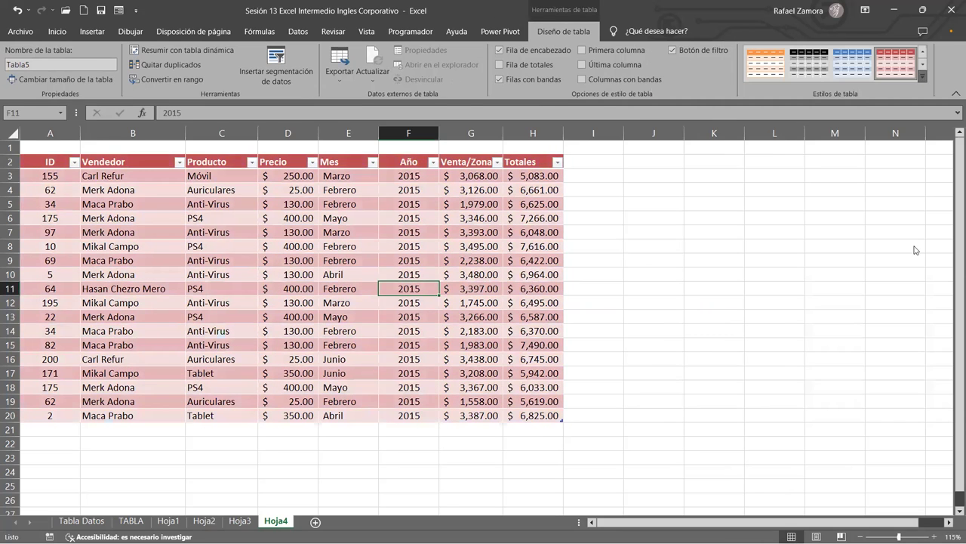
click(891, 298)
click(714, 274)
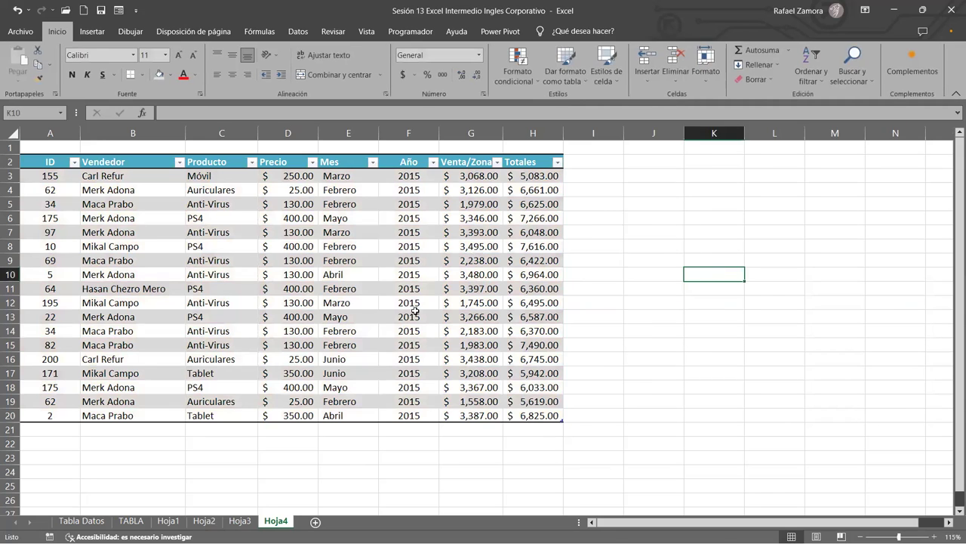
click(348, 330)
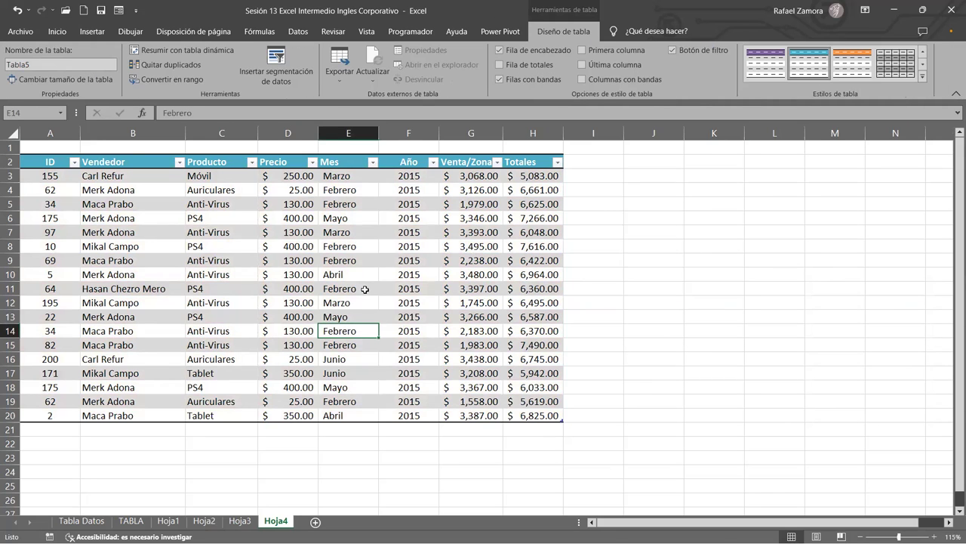
click(385, 355)
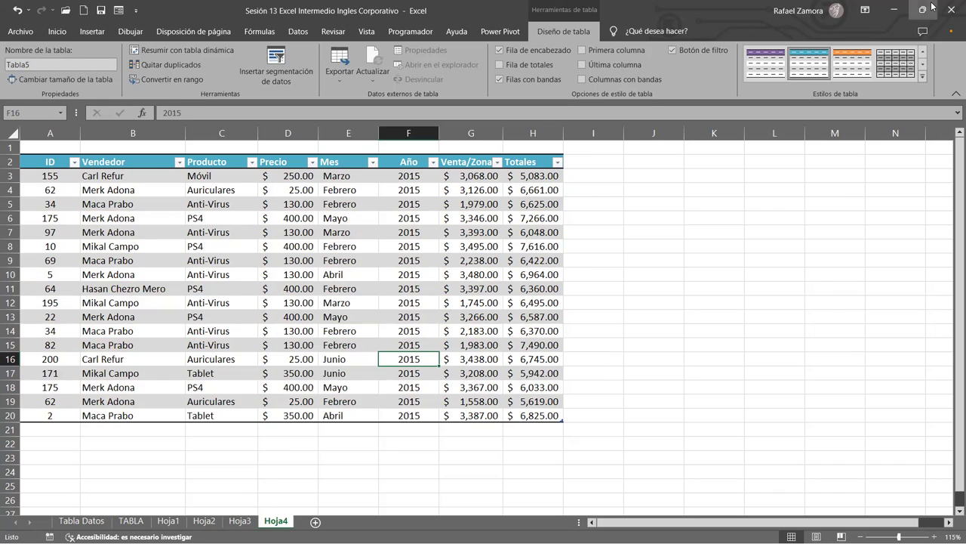
Try the orange style, then settle on the dark blue Oscuro style.
click(852, 64)
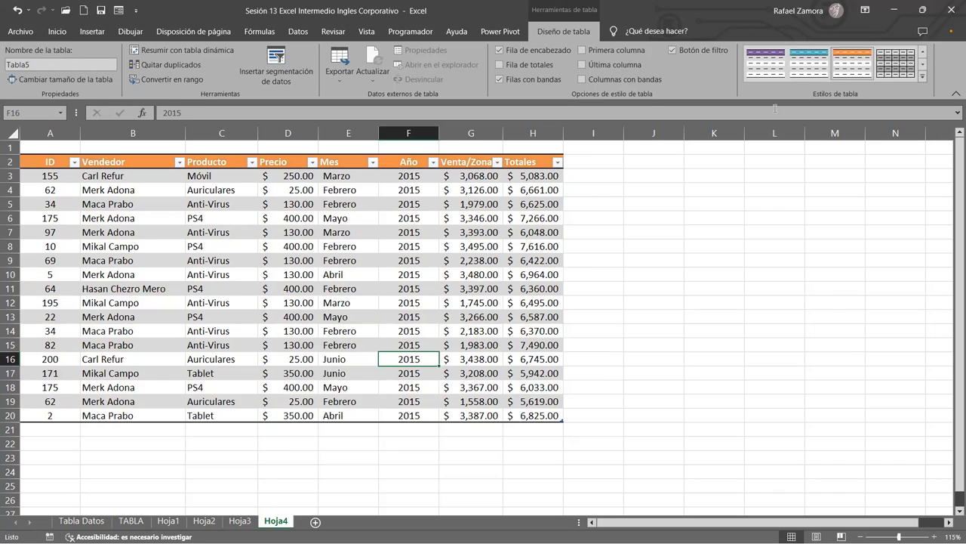
click(921, 77)
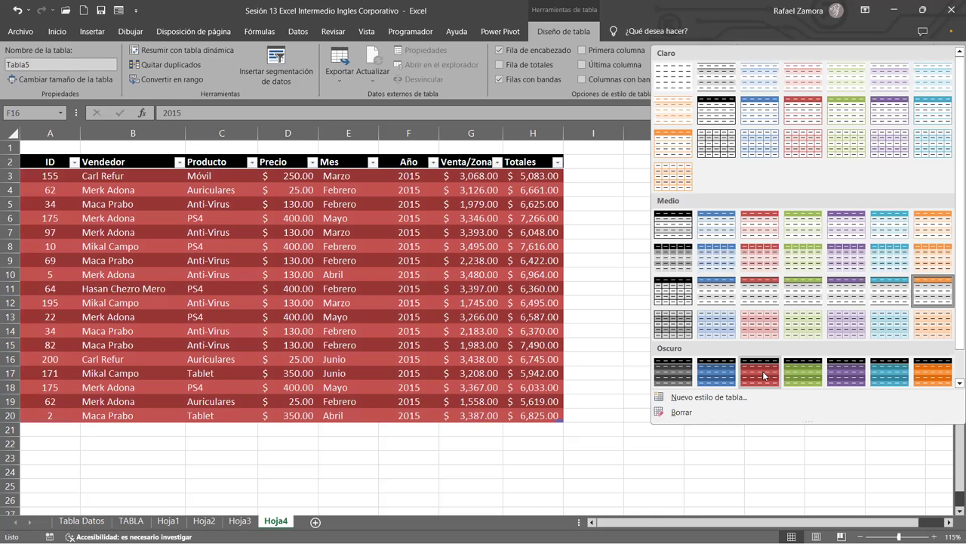
click(727, 371)
click(471, 246)
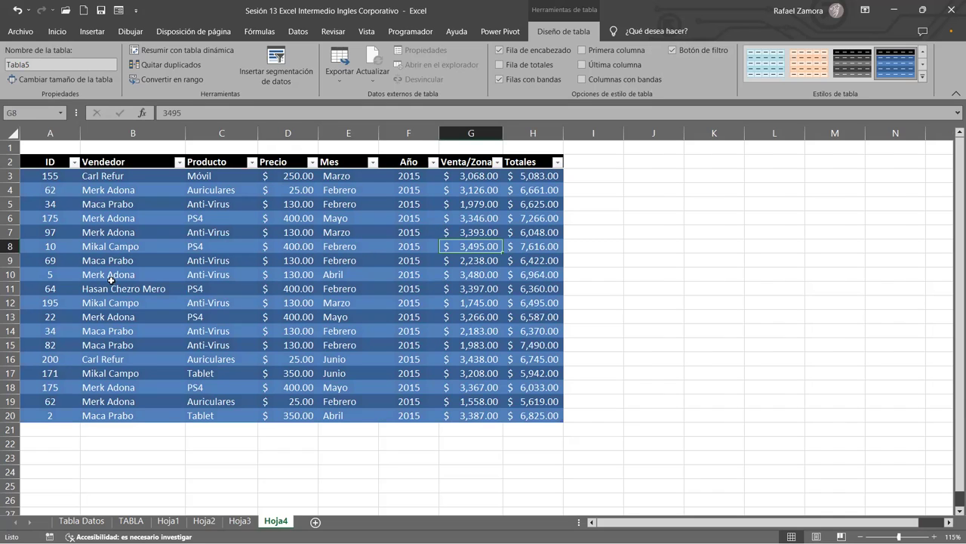
click(9, 246)
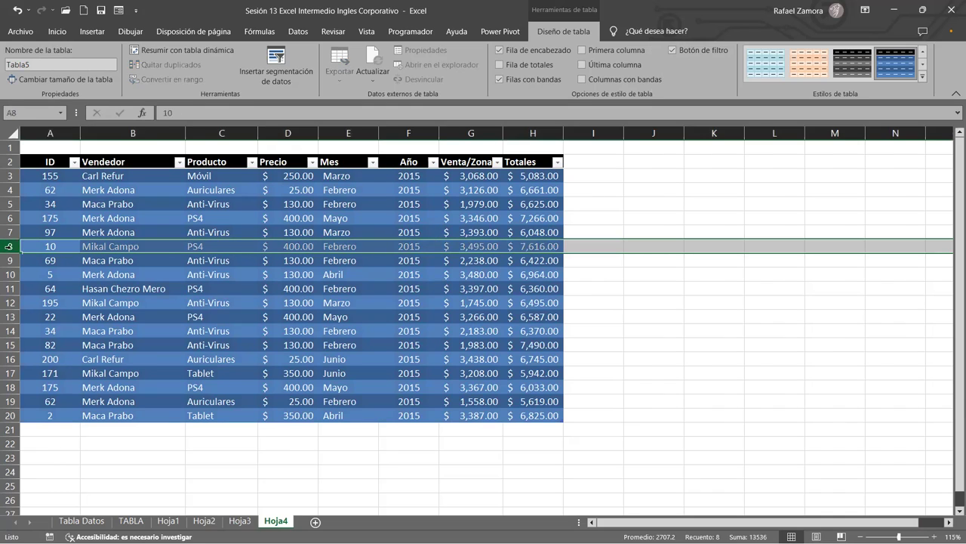
key(ctrl+plus)
key(ctrl+plus)
key(ctrl+plus)
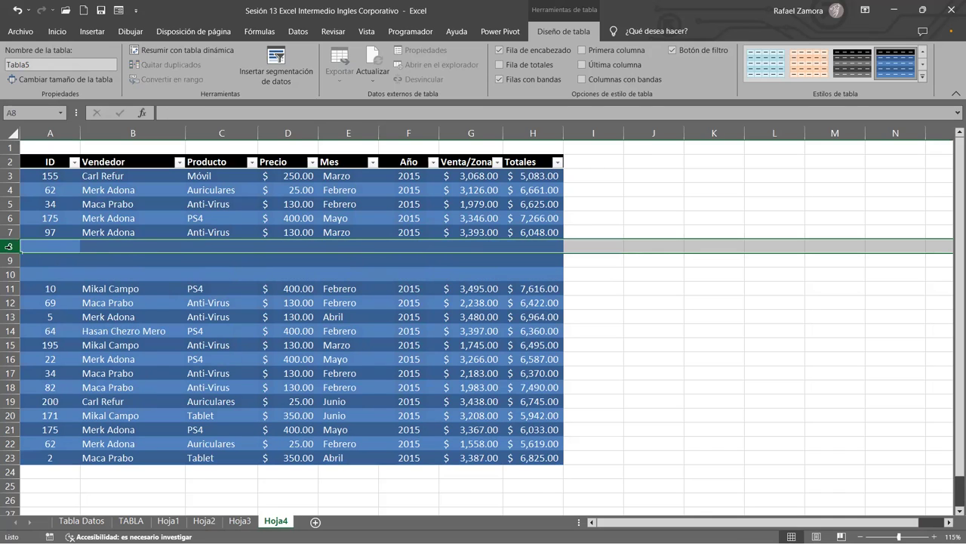
key(ctrl+plus)
click(406, 362)
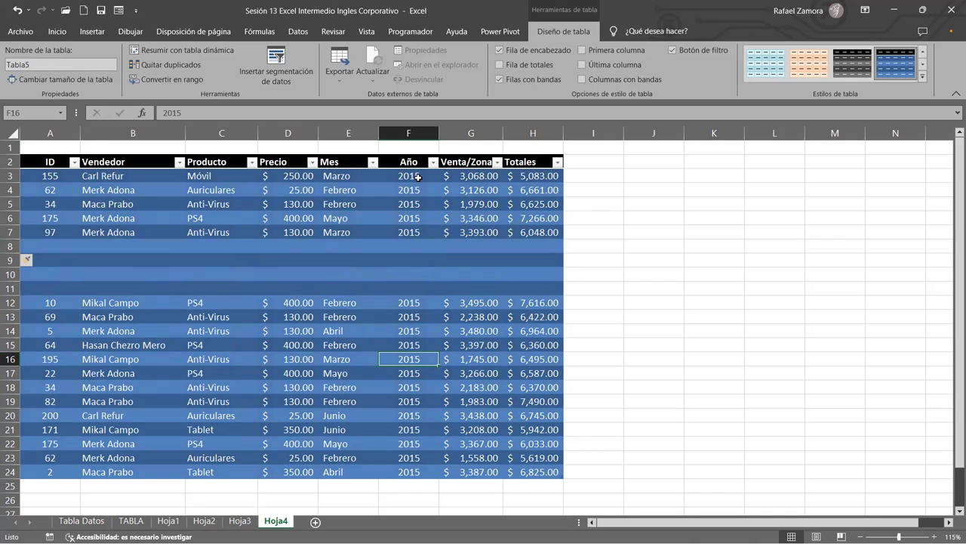
click(467, 132)
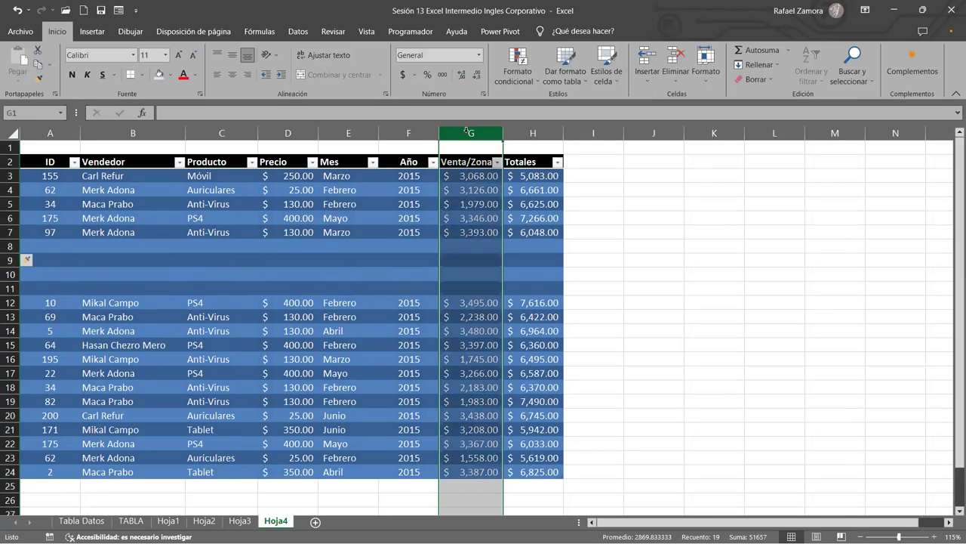
key(ctrl+plus)
key(ctrl+plus)
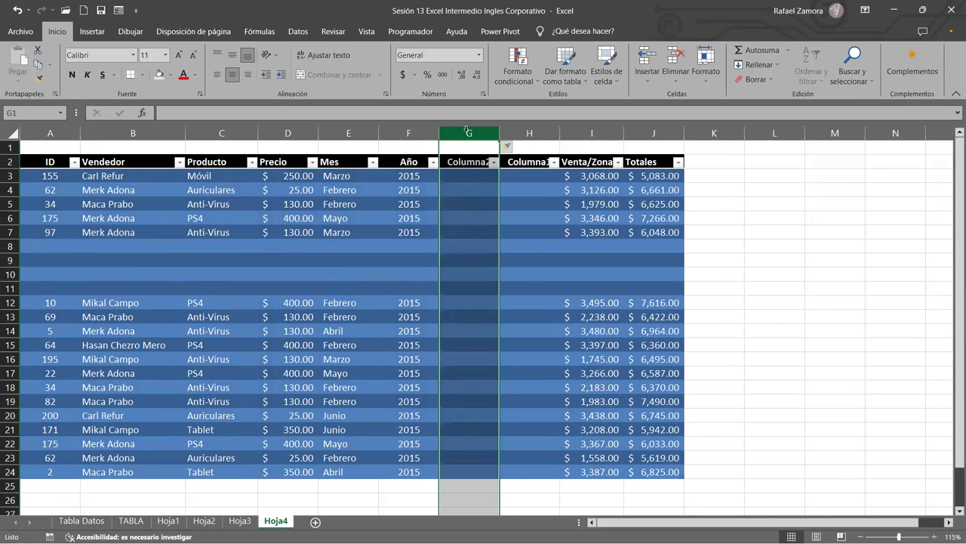
key(ctrl+z)
key(ctrl+z)
key(ctrl+z)
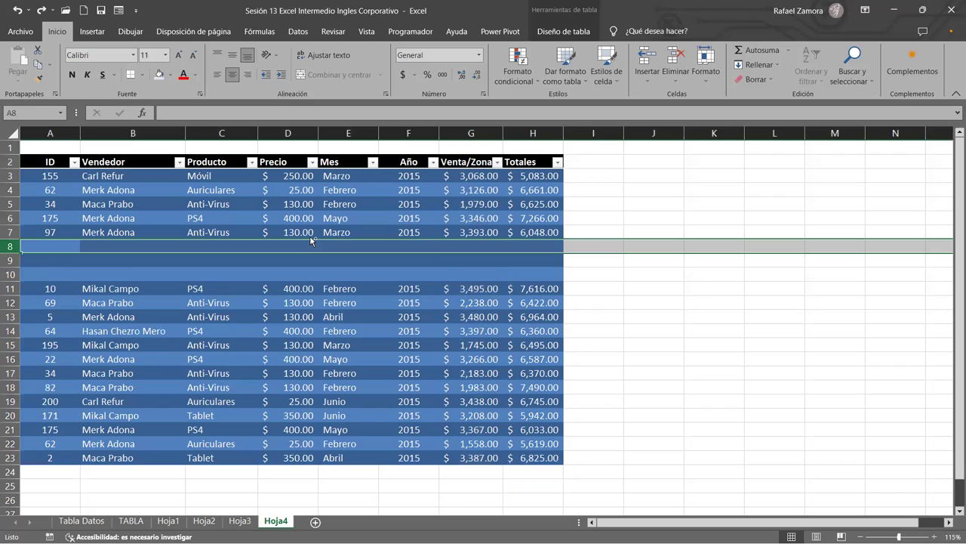
key(ctrl+z)
key(ctrl+z)
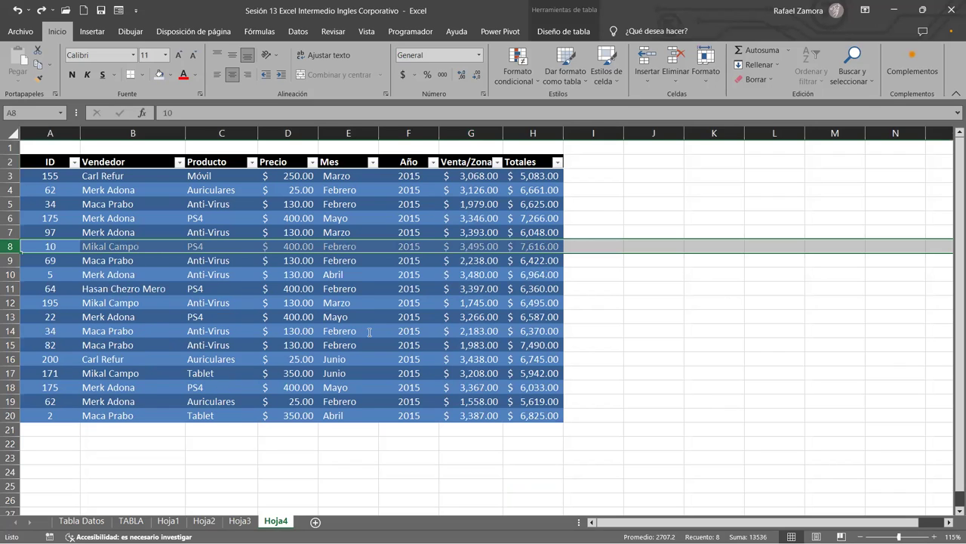
double_click(367, 337)
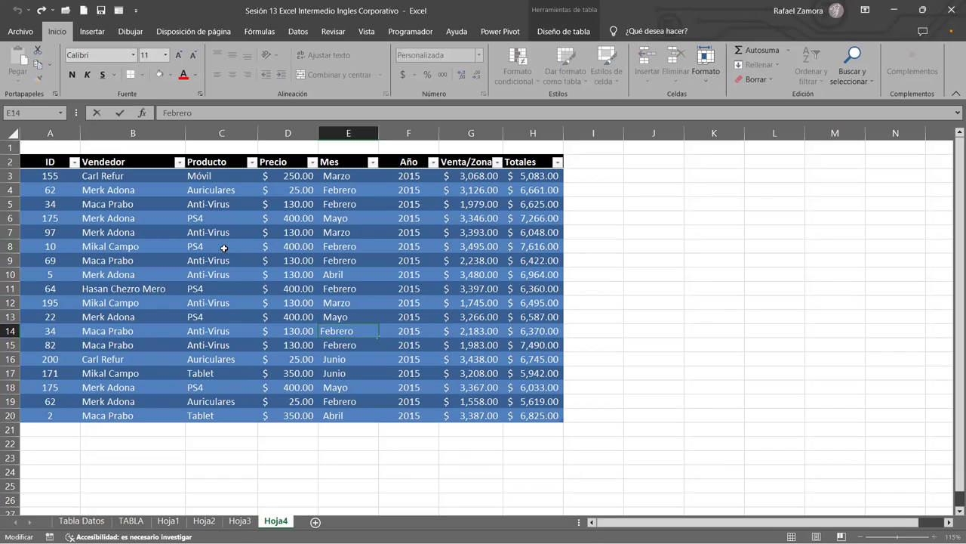
Copy table rows 6–13 and paste them as plain values starting at J6.
click(43, 219)
shift+click(532, 313)
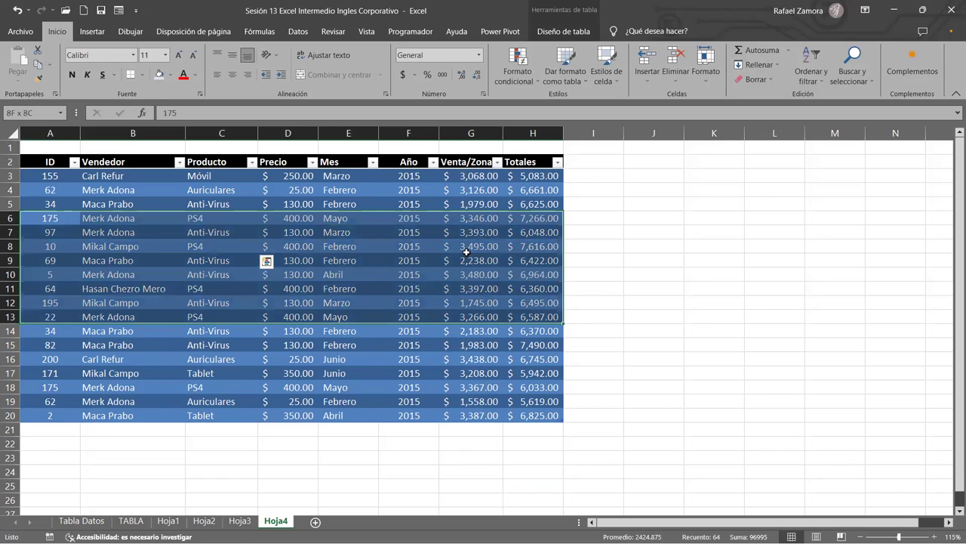
key(ctrl+c)
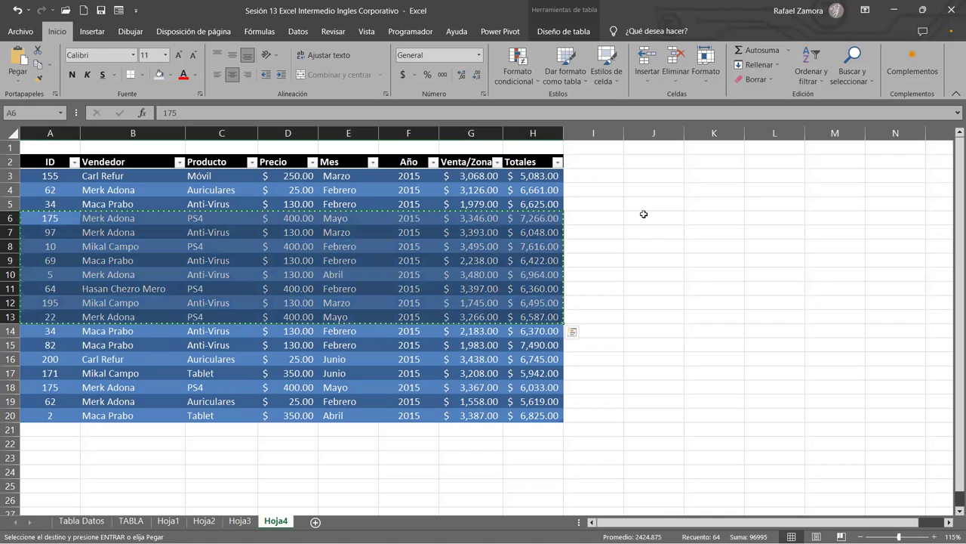
click(643, 214)
right_click(698, 298)
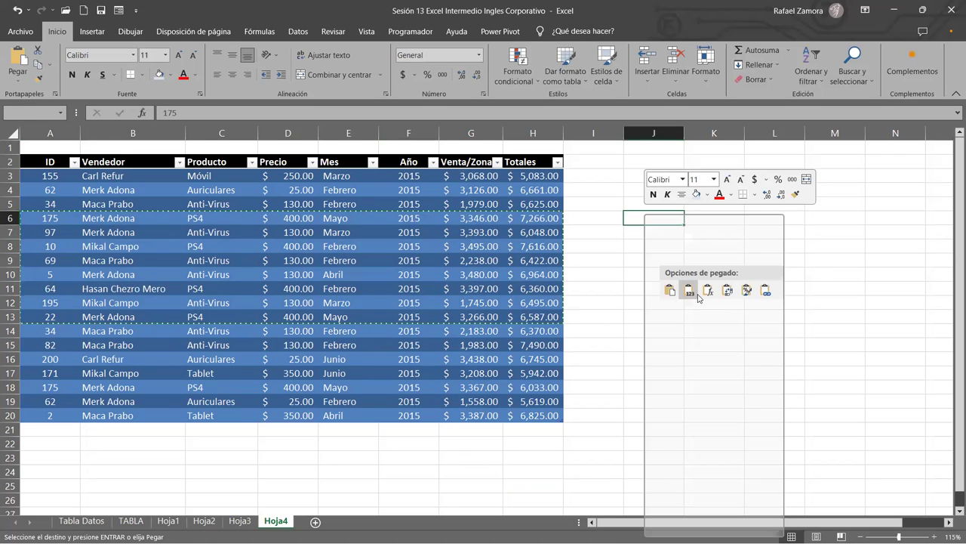
click(698, 298)
click(750, 441)
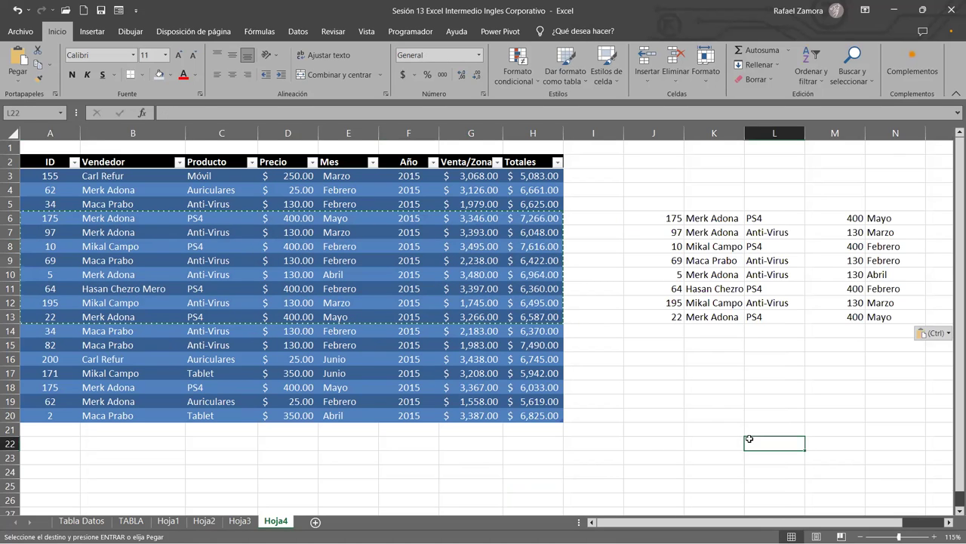
click(642, 375)
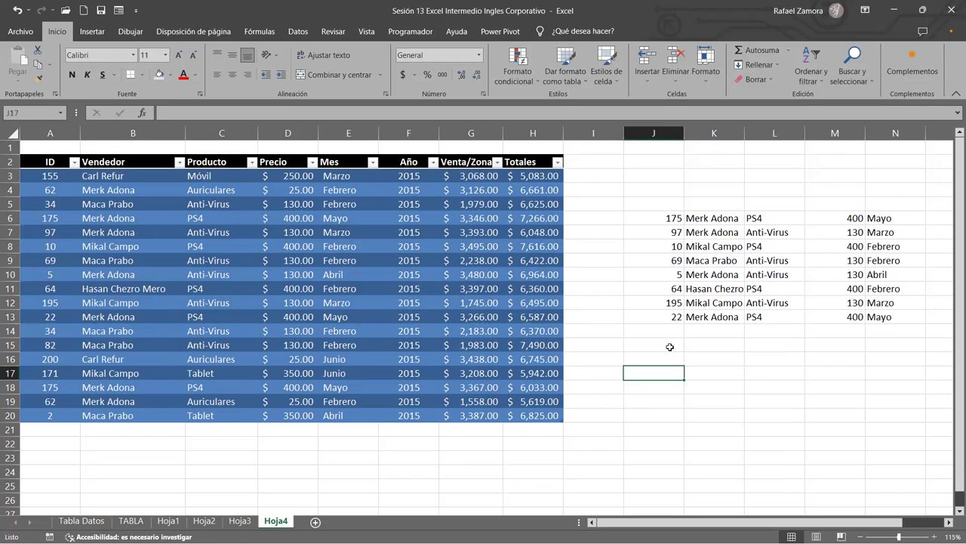
click(713, 246)
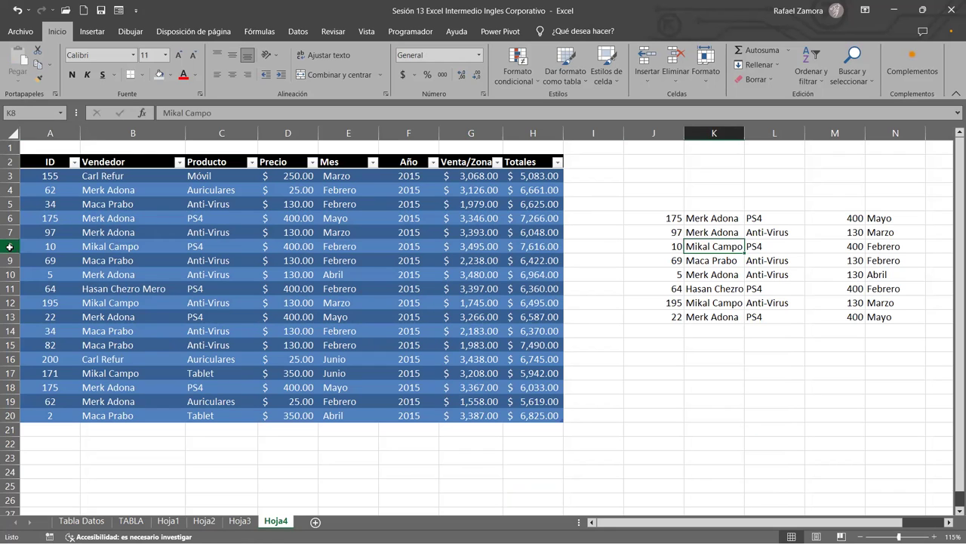
Insert five blank rows at rows 8–12, then undo the insertion.
click(10, 246)
shift+click(6, 304)
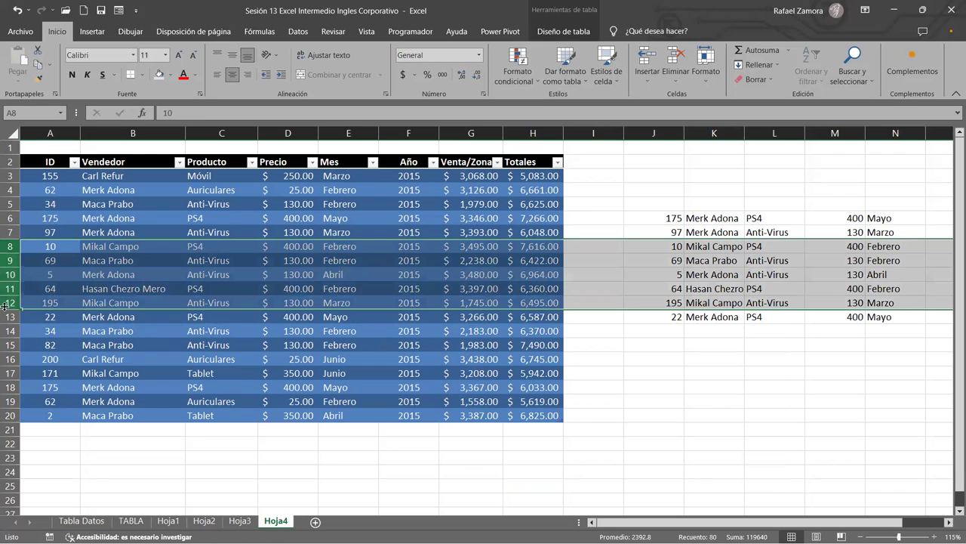
key(ctrl+plus)
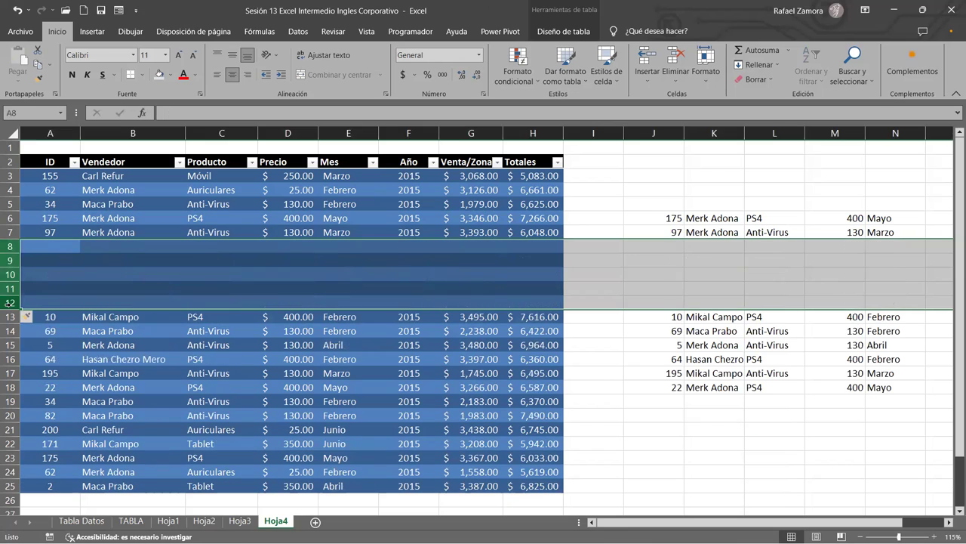
click(626, 369)
click(697, 248)
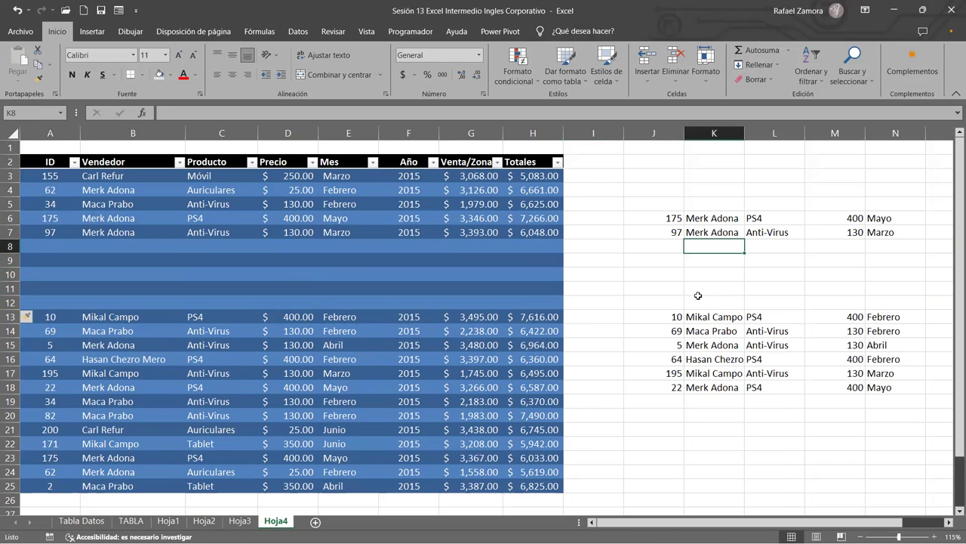
key(ctrl+z)
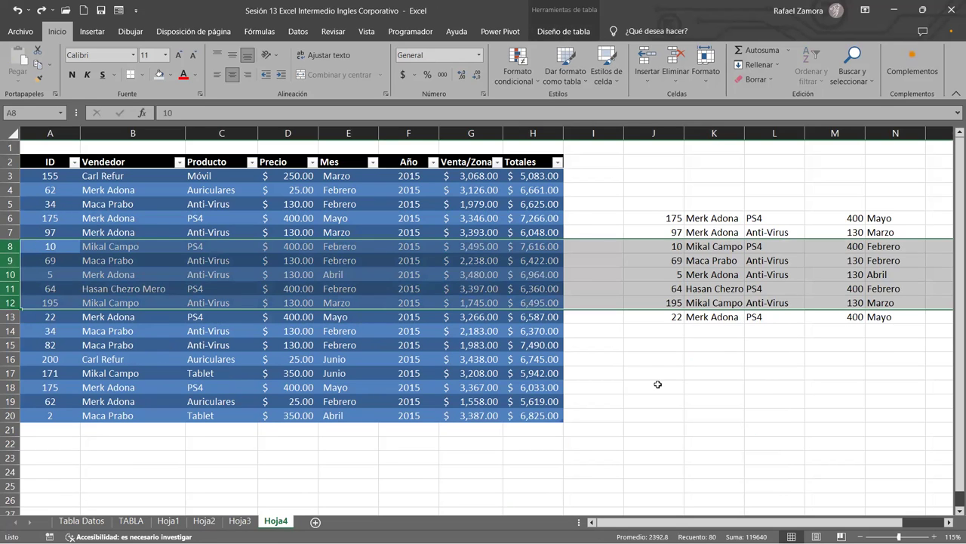
click(658, 385)
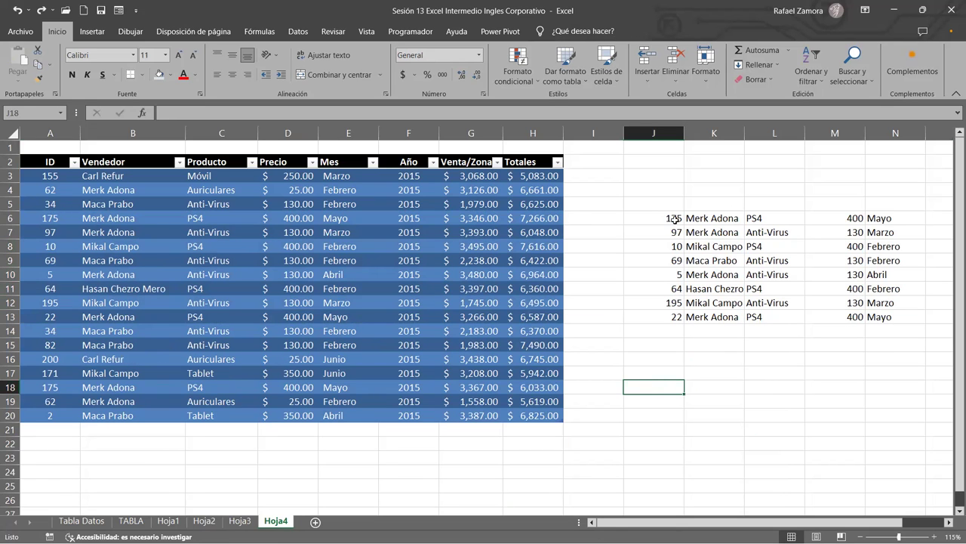
drag(657, 218, 921, 343)
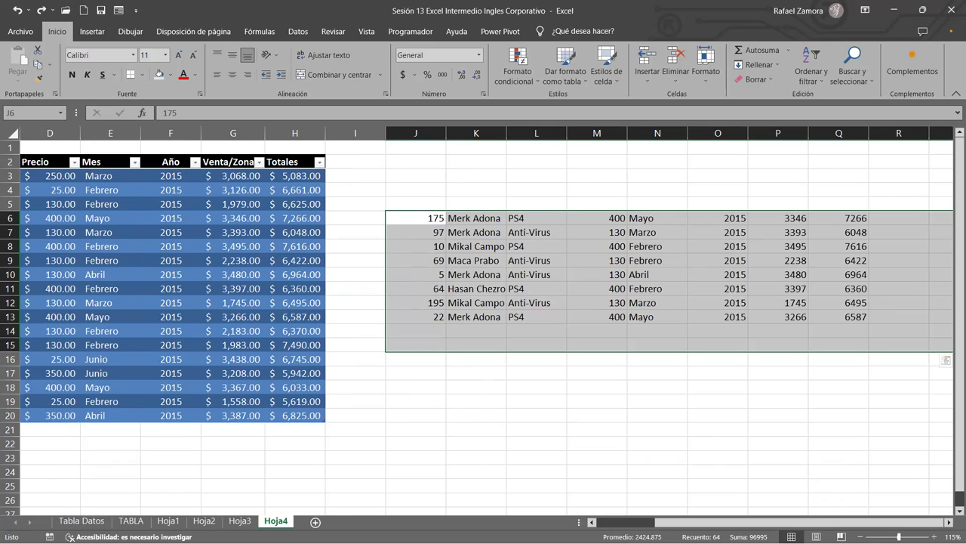
drag(784, 526, 725, 527)
click(348, 359)
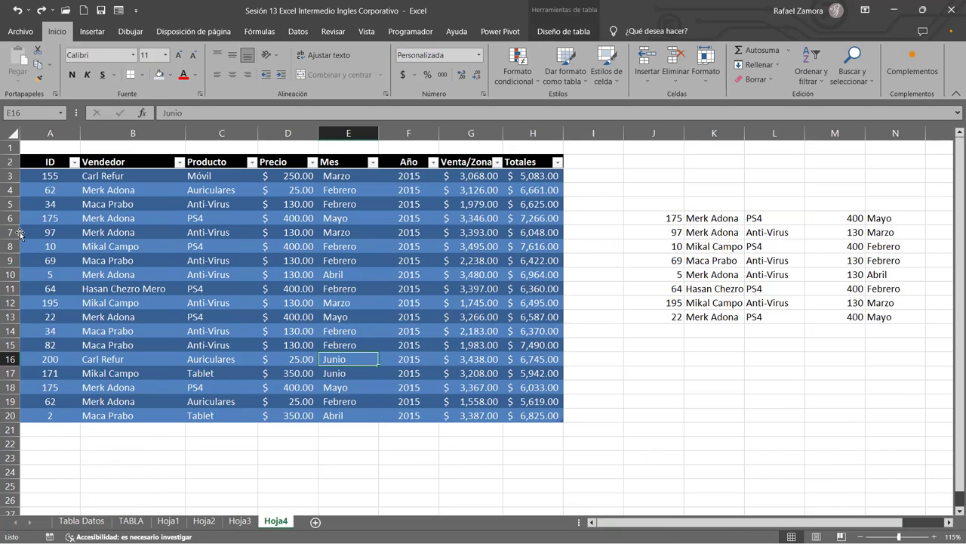
click(24, 230)
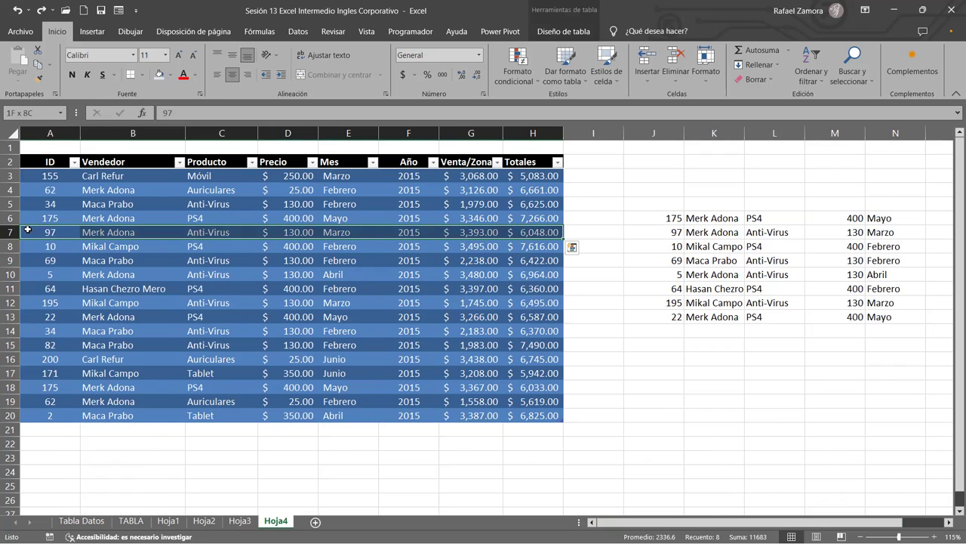
drag(25, 230, 25, 272)
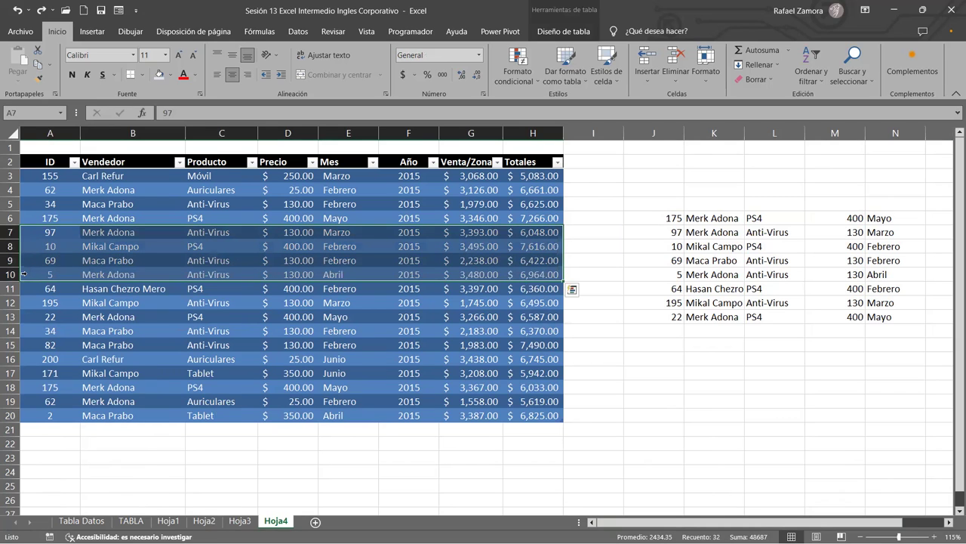
key(ctrl+plus)
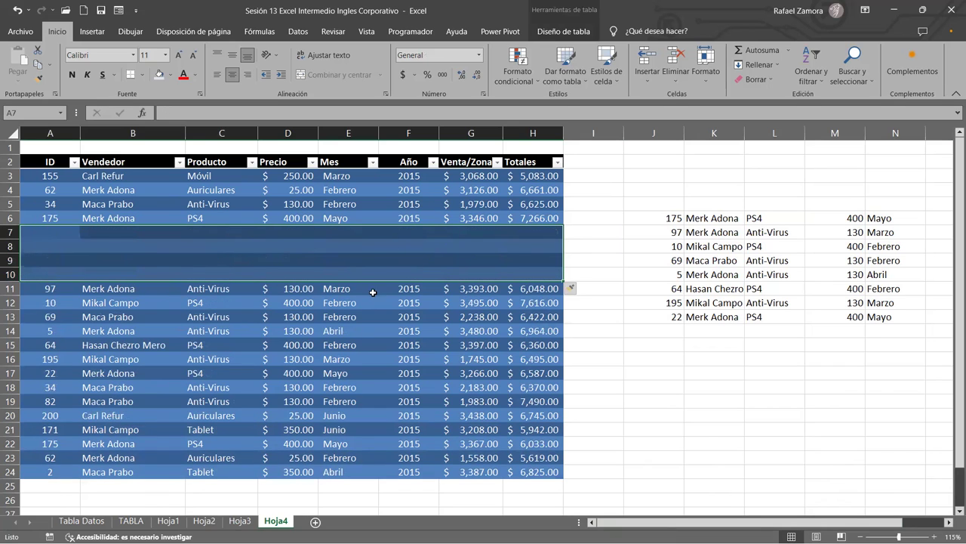
click(419, 370)
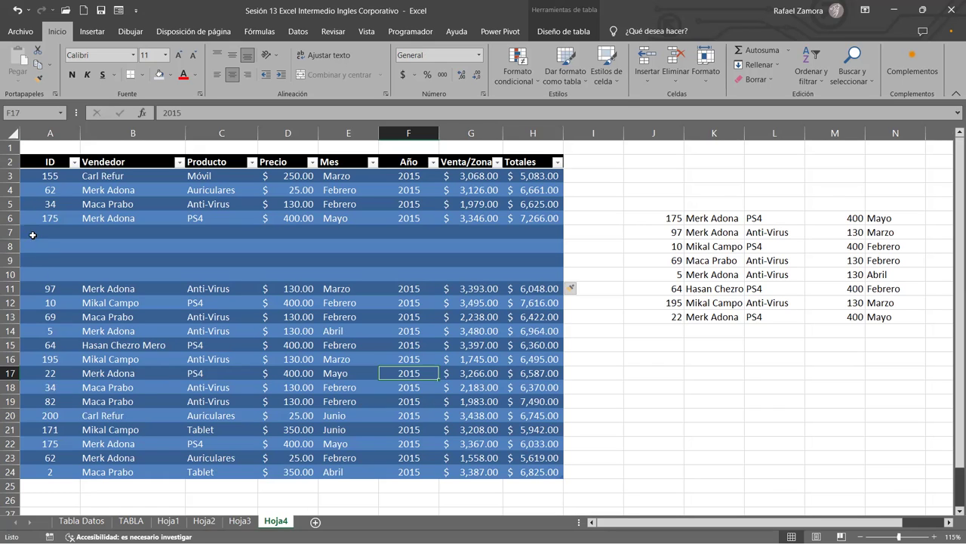
drag(33, 235, 25, 275)
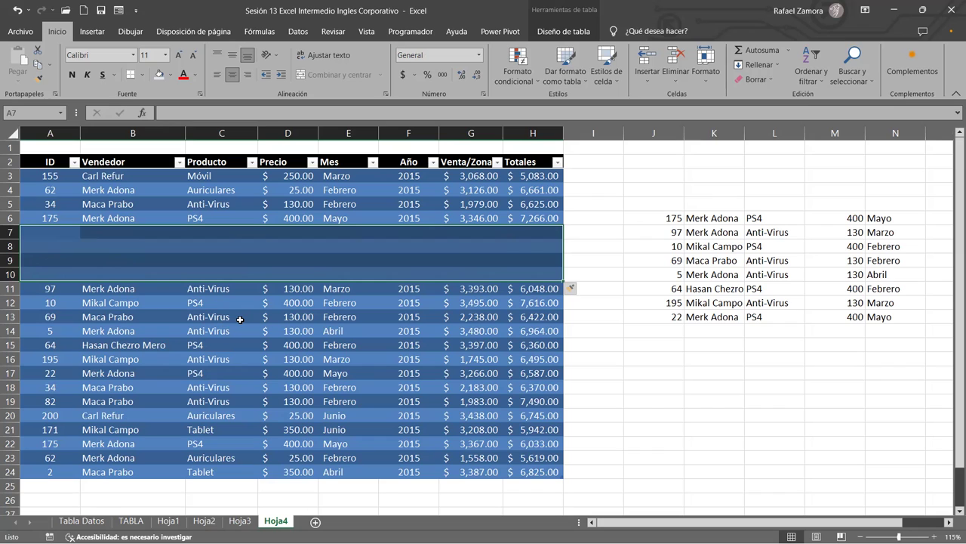
key(ctrl+minus)
click(151, 326)
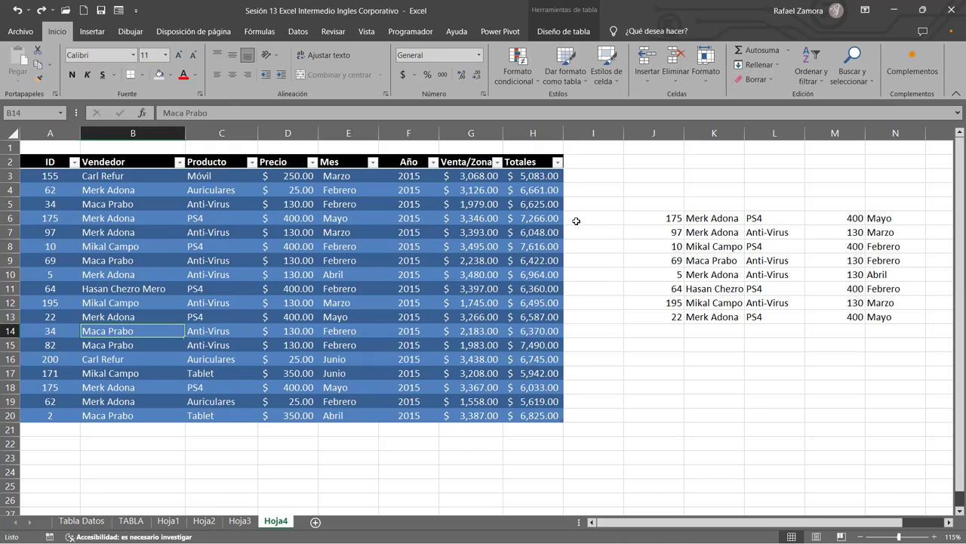
Hide the filter arrows on Tabla5's header row.
click(501, 202)
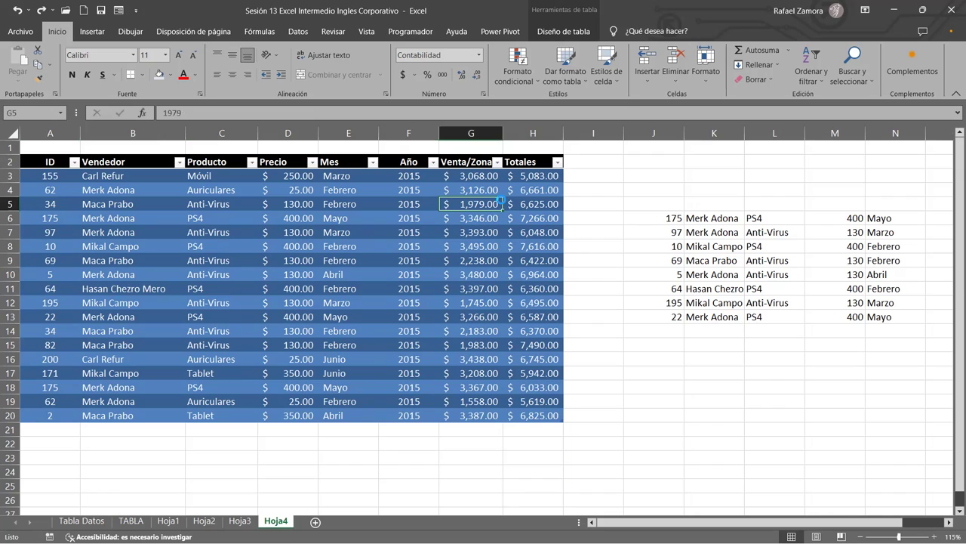
click(515, 300)
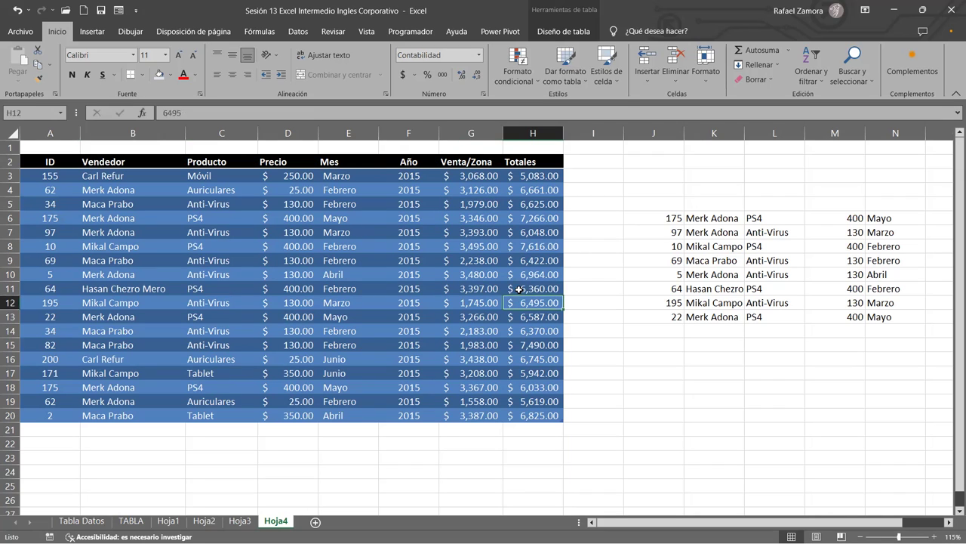
click(332, 232)
click(266, 284)
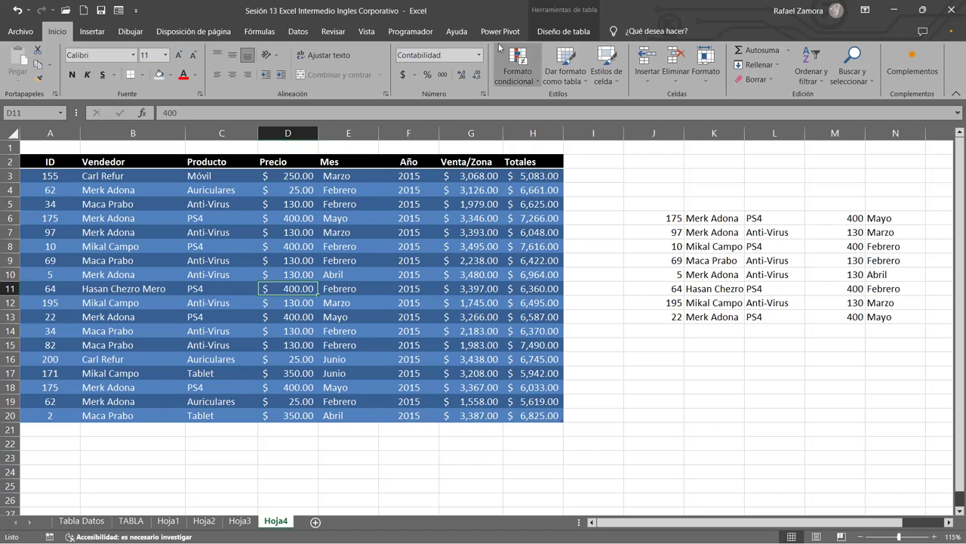
Select the Año header in Tabla5 and show the Diseño de tabla options.
click(631, 234)
click(718, 448)
click(715, 232)
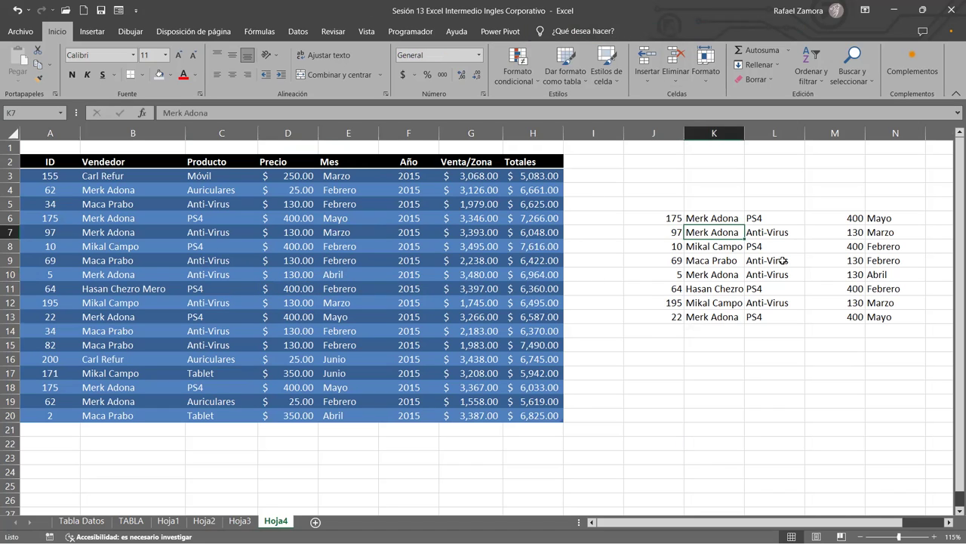
click(653, 246)
click(830, 246)
click(750, 305)
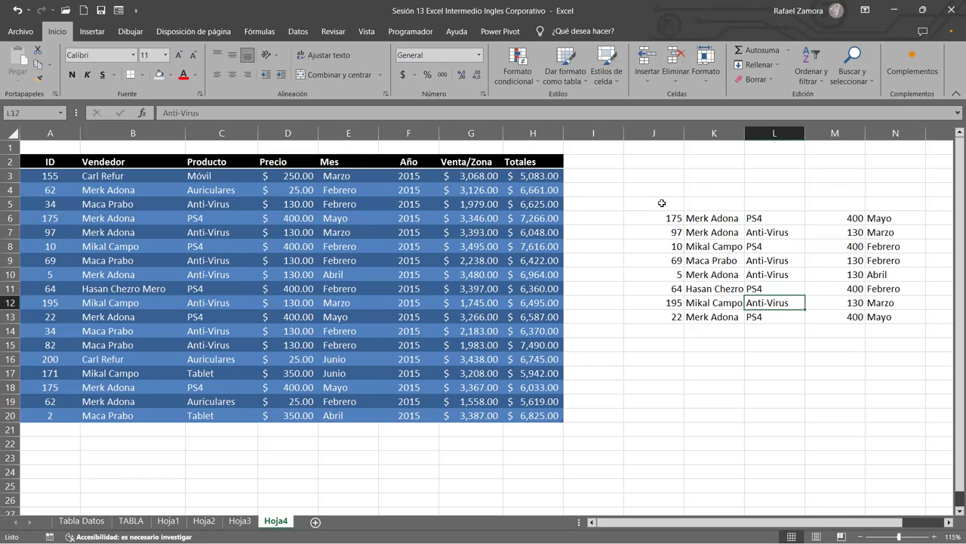
click(410, 162)
click(386, 194)
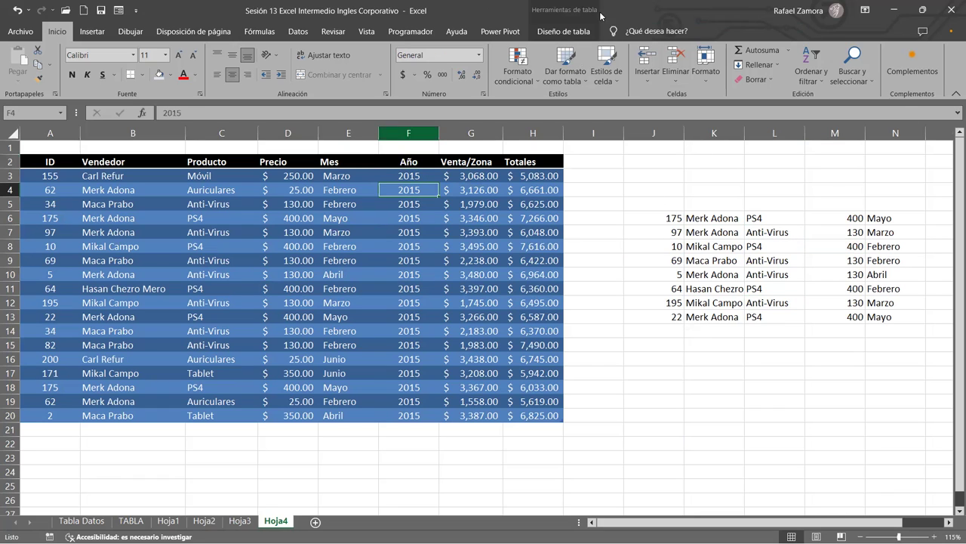
click(560, 30)
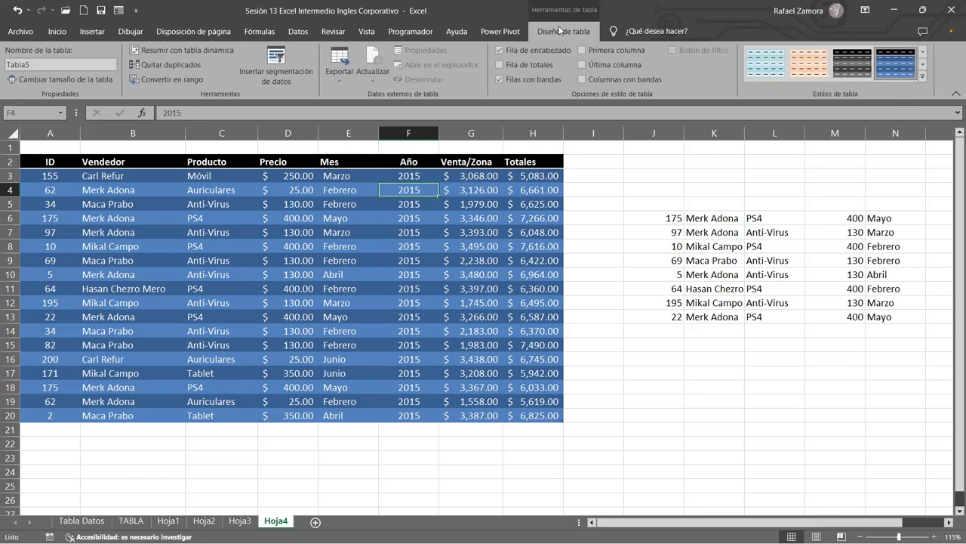
Apply the orange banded table style to Tabla5.
click(540, 258)
click(446, 331)
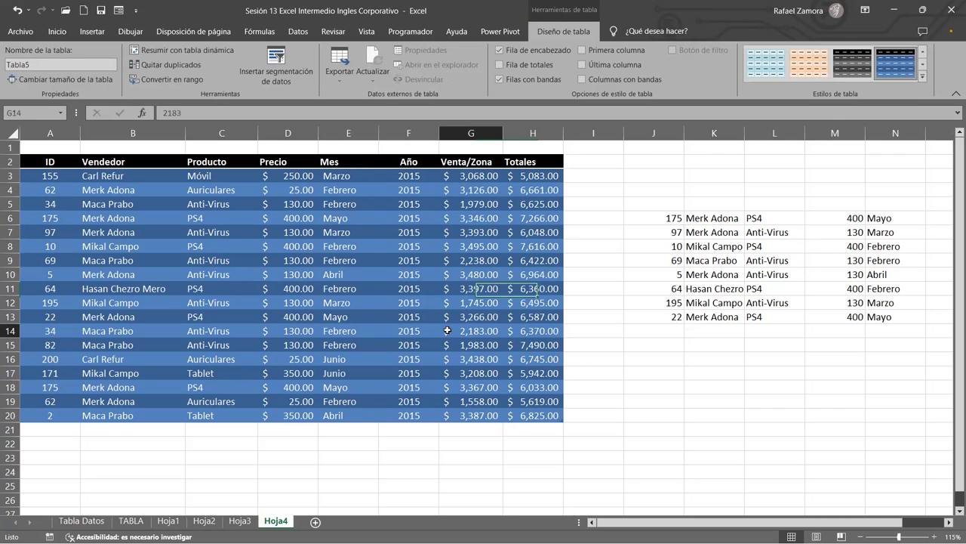
click(808, 65)
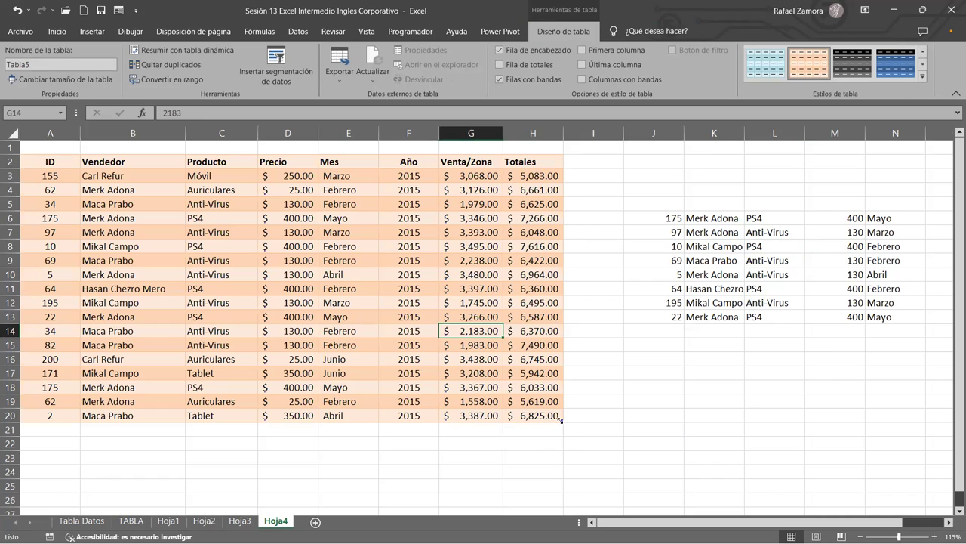
Drag the table's edge down to row 40, then undo so it ends at row 20 again.
drag(561, 419, 562, 491)
scroll(569, 346, down, 6)
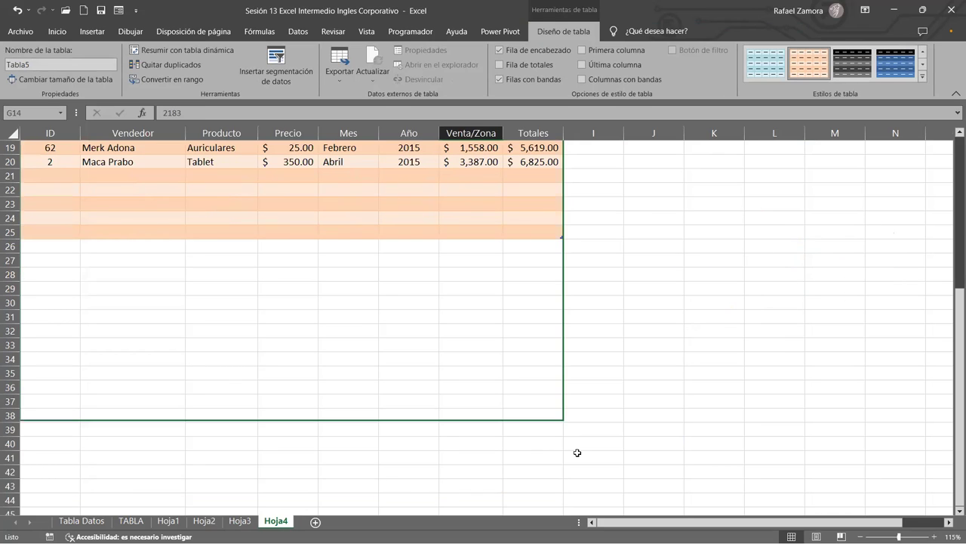
drag(556, 310, 566, 451)
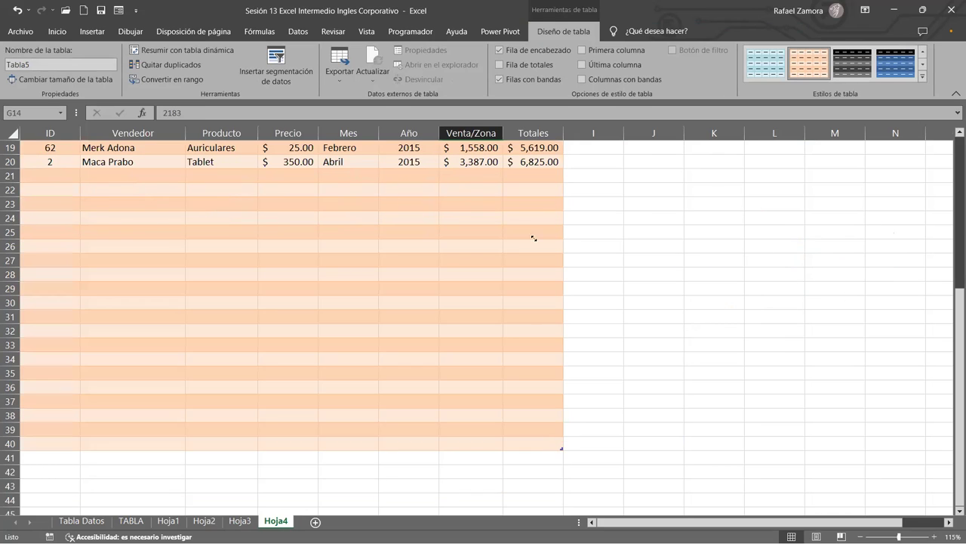
key(ctrl+z)
scroll(628, 397, up, 6)
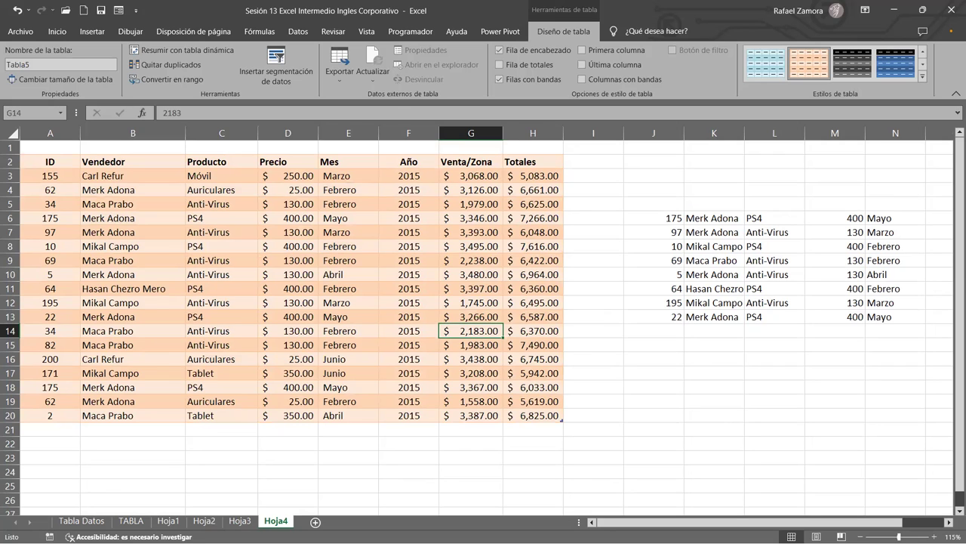
click(677, 426)
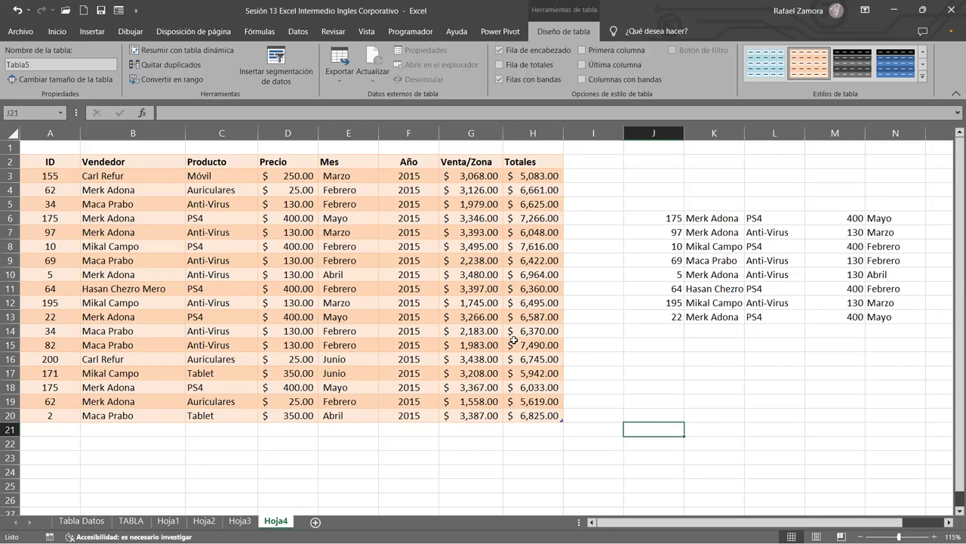
click(409, 302)
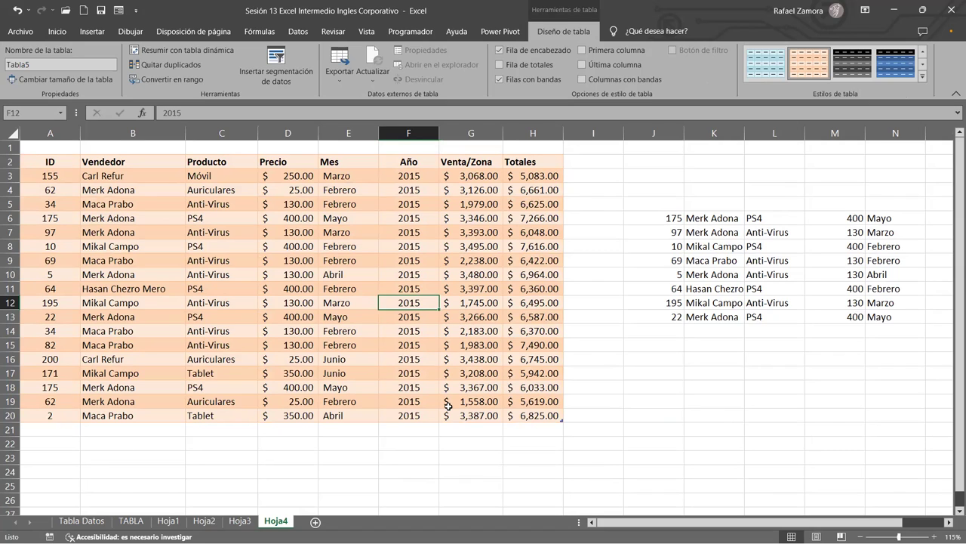
click(377, 477)
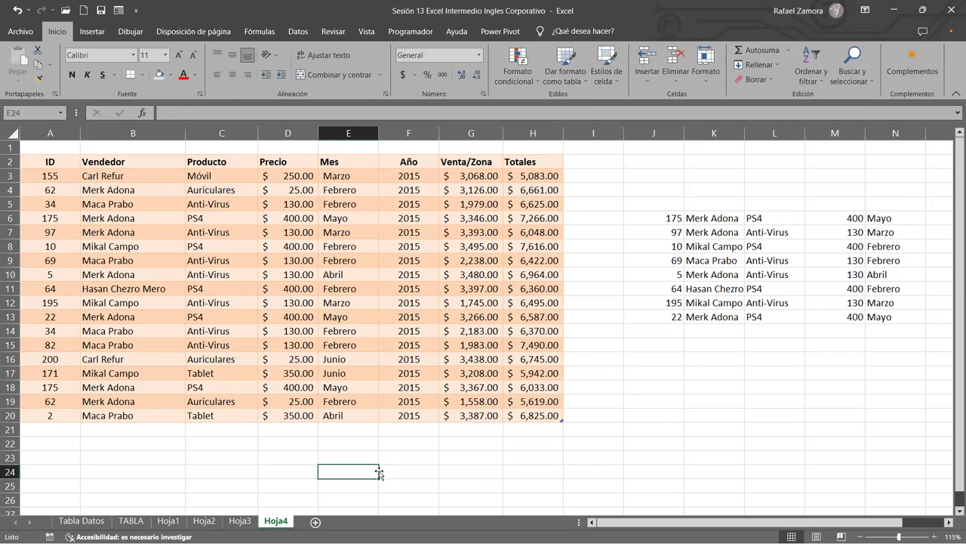
click(462, 317)
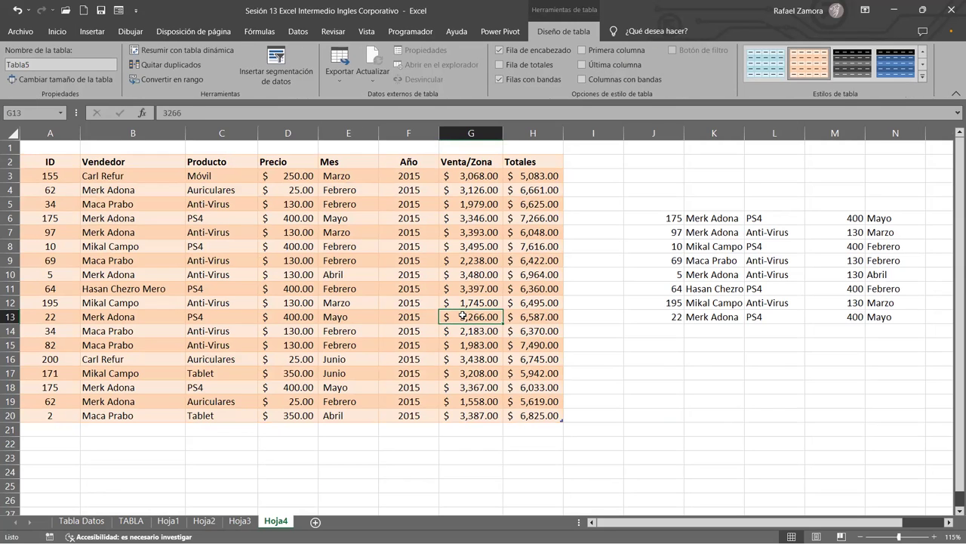
click(450, 429)
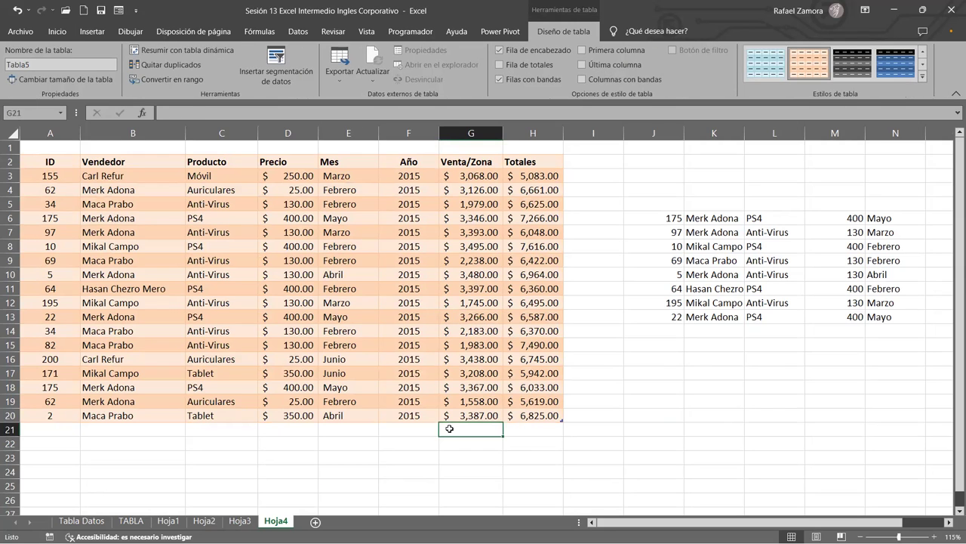
click(590, 456)
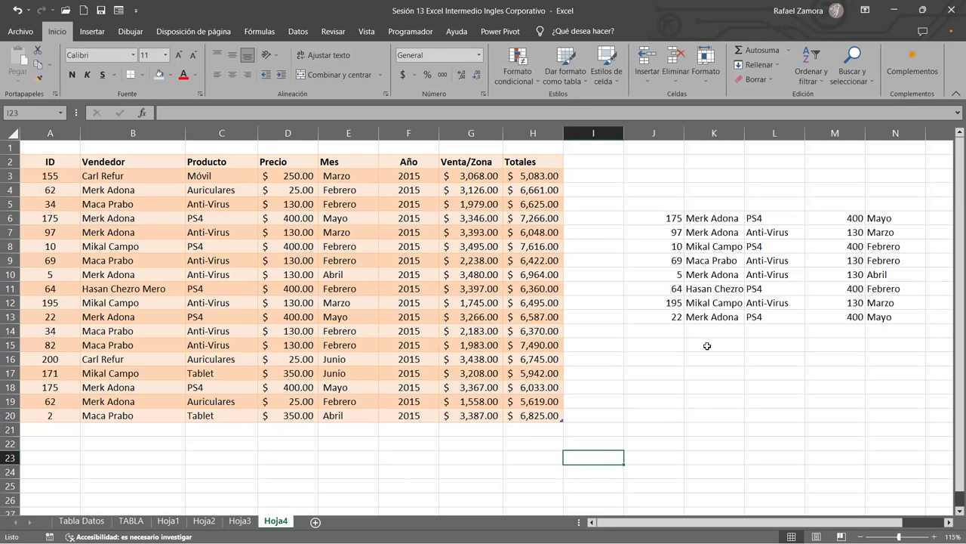
drag(857, 526, 875, 526)
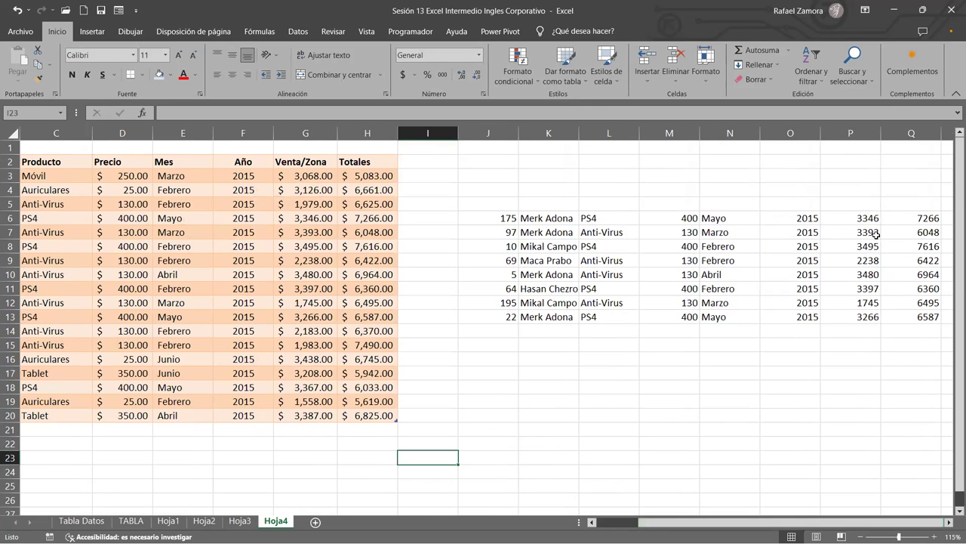
click(868, 330)
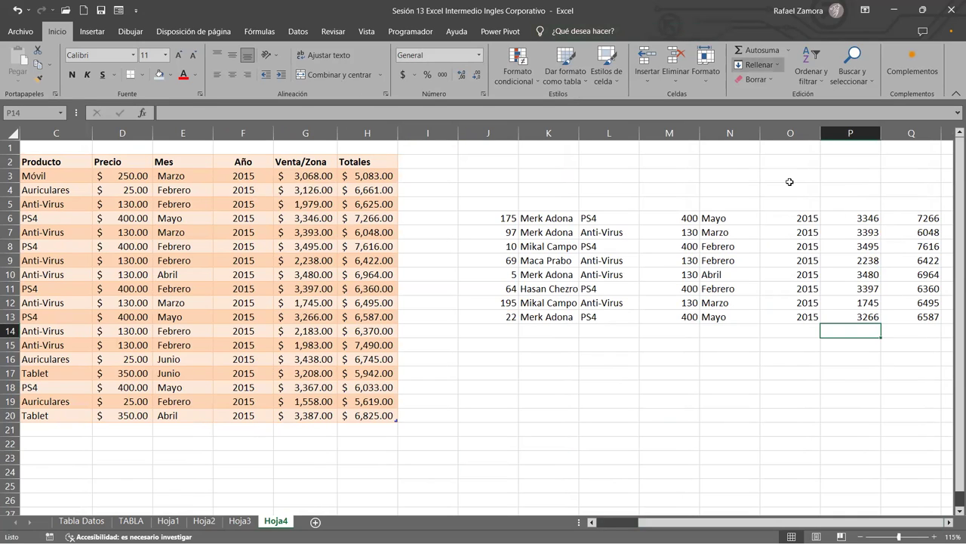
key(alt+equal)
key(Return)
click(928, 333)
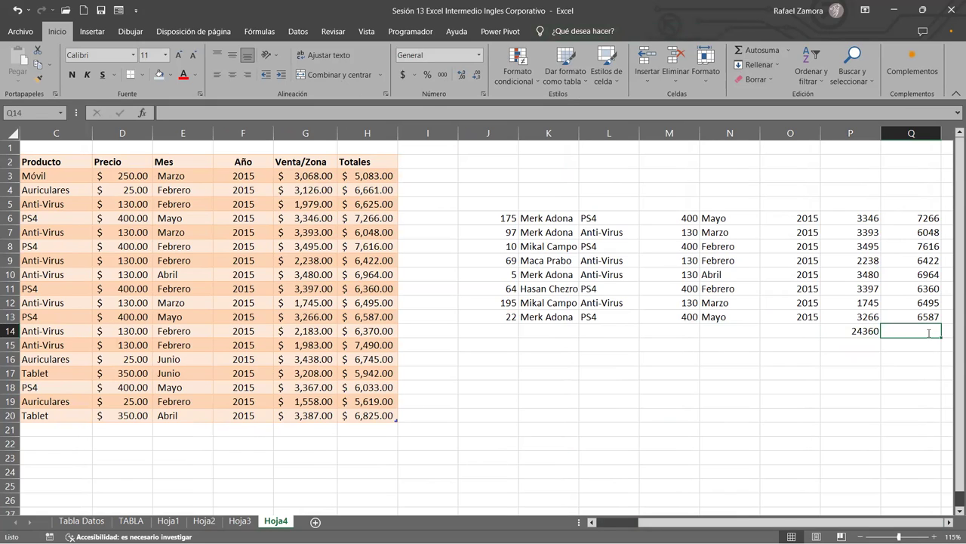
key(alt+equal)
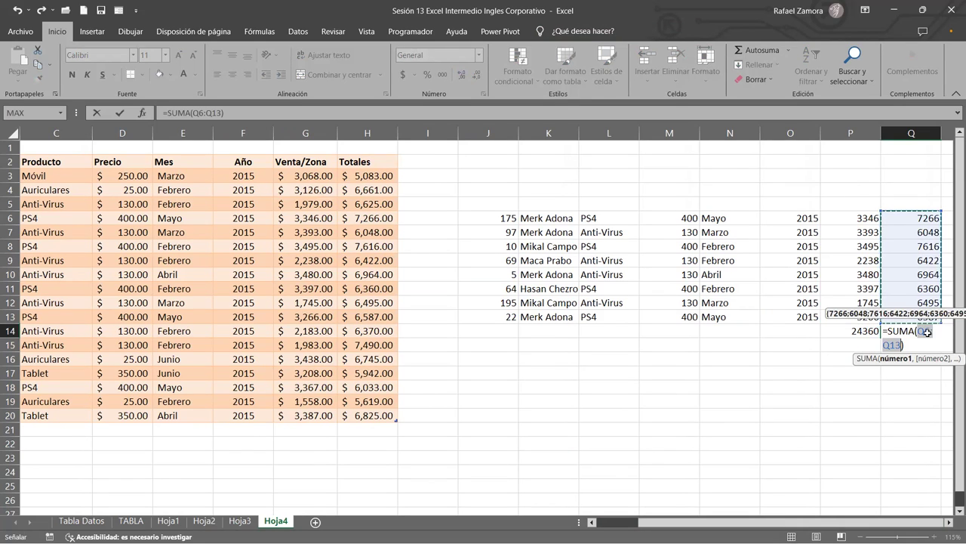
key(Return)
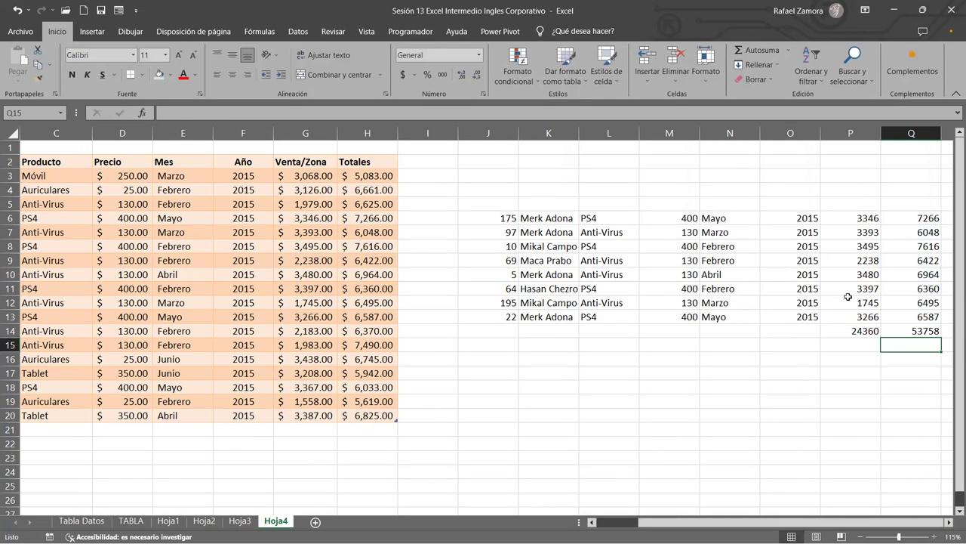
key(ctrl+z)
key(ctrl+z)
key(ctrl+z)
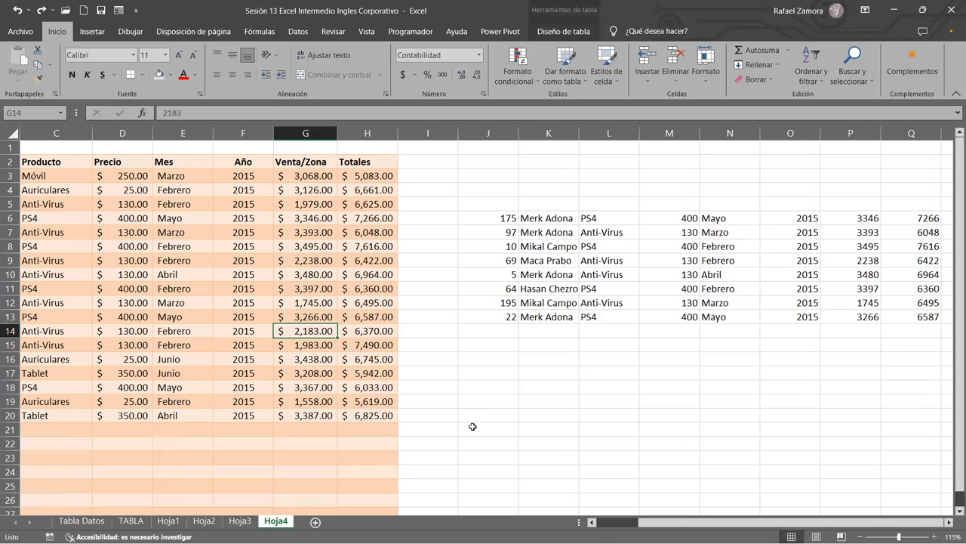
key(ctrl+z)
scroll(560, 447, left, 2)
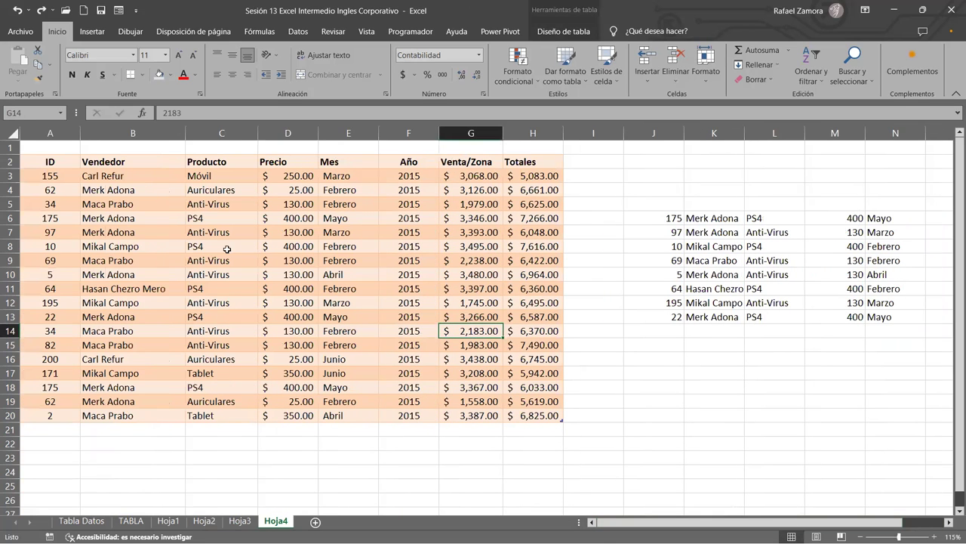
Add a totals row to Tabla5 showing $117,151.00 and autofit column H to display it.
click(261, 260)
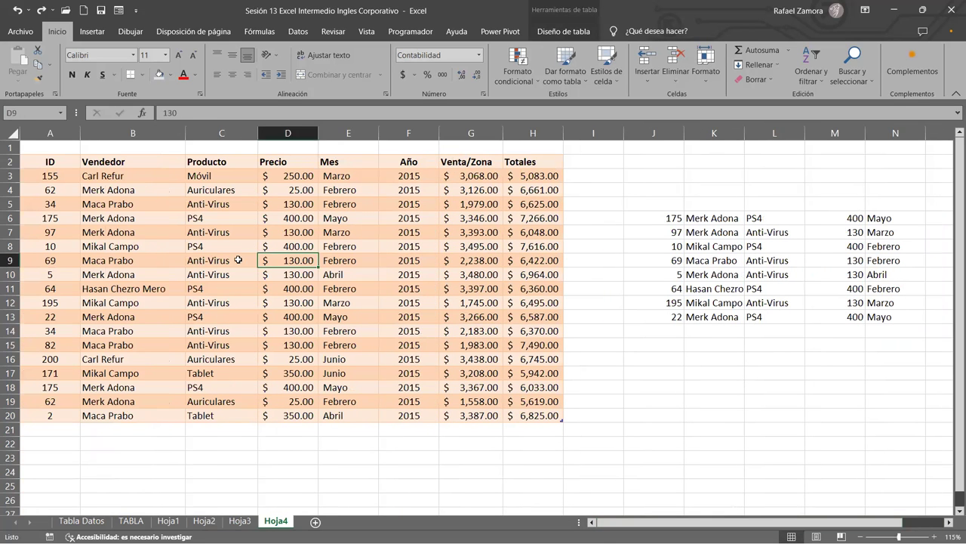
click(559, 31)
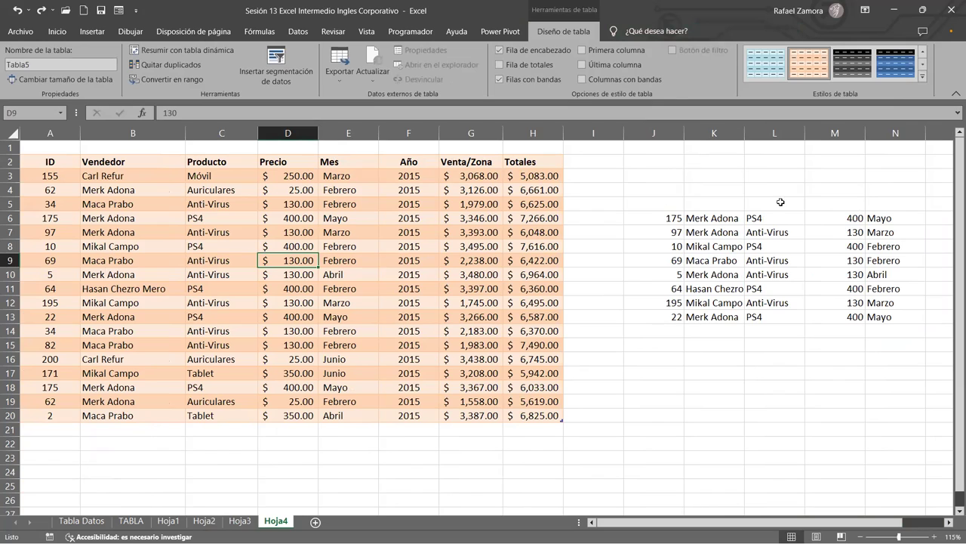
click(499, 64)
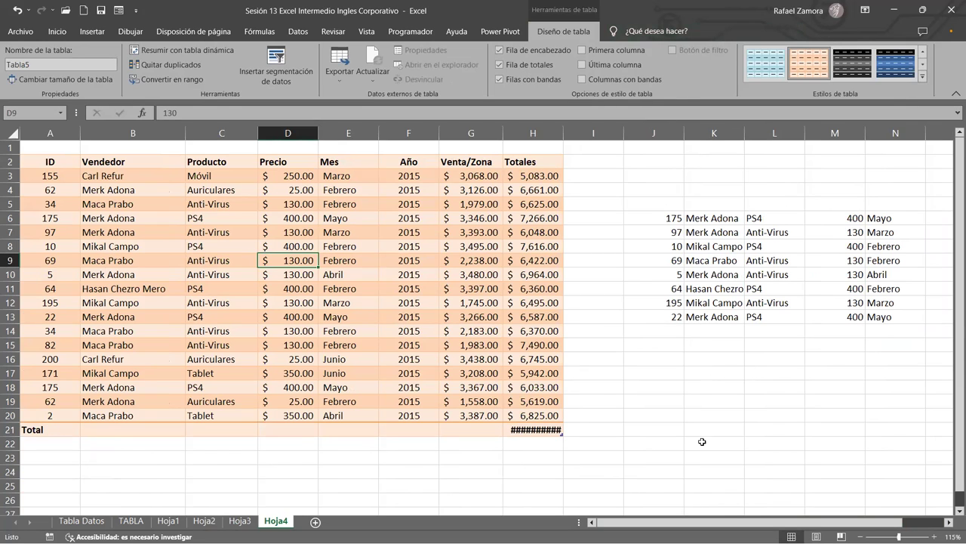
double_click(559, 135)
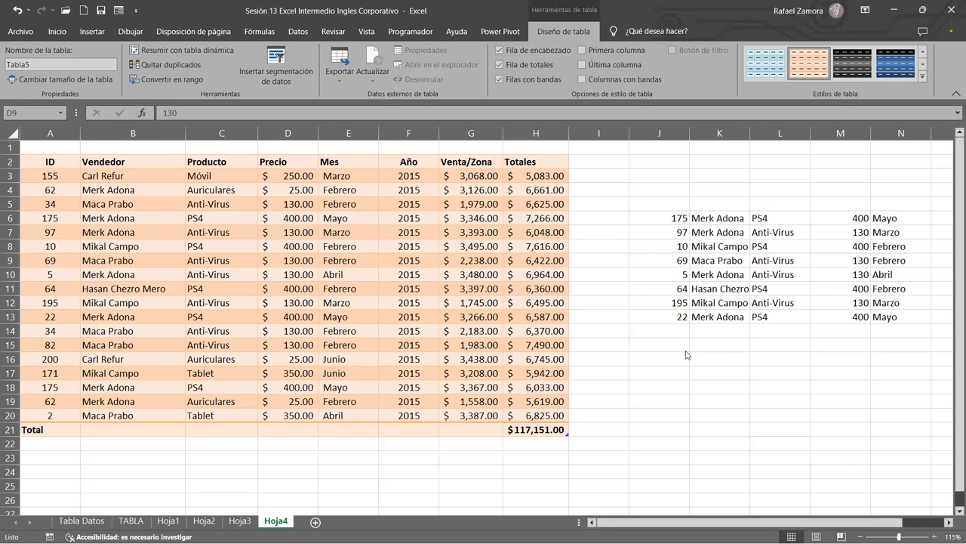
Select a few empty cells below the table around E25 and G24.
click(400, 483)
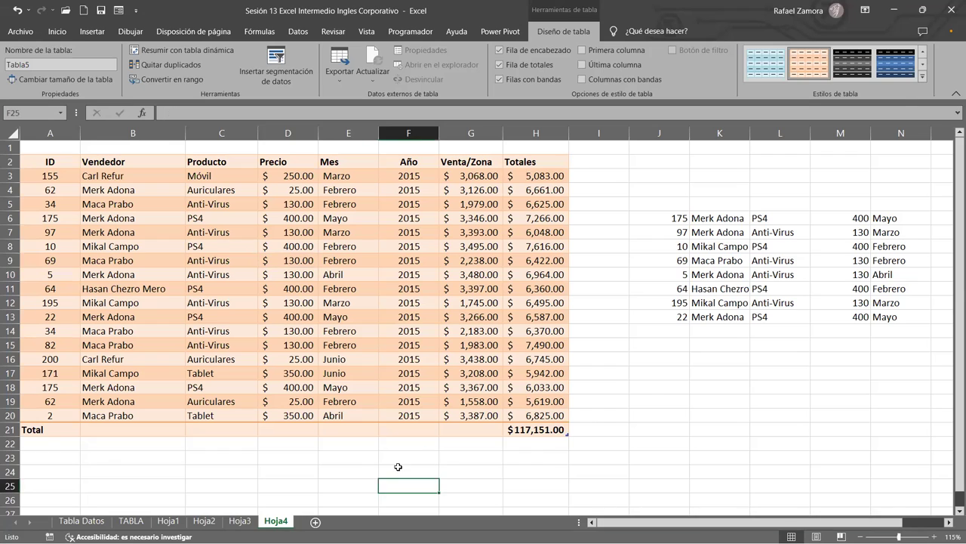
drag(347, 485, 398, 468)
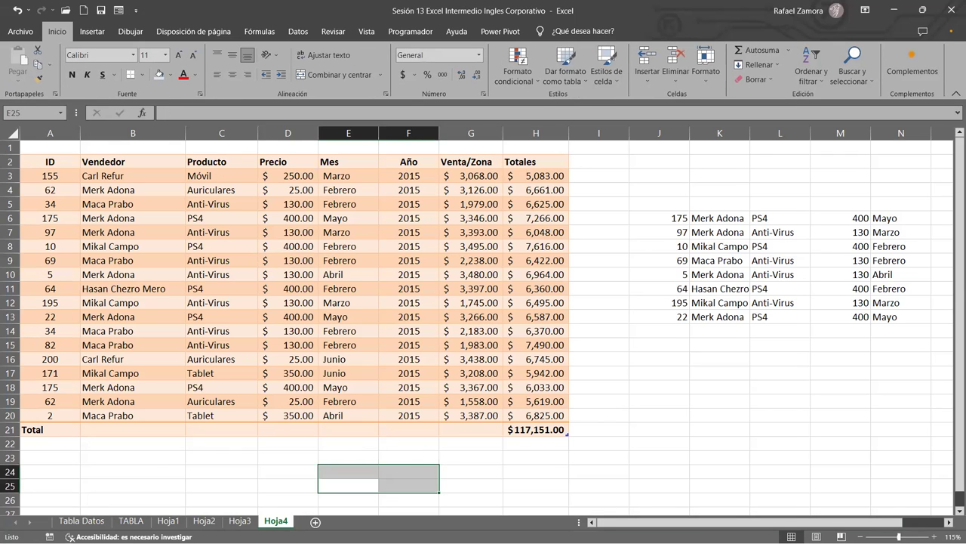
click(326, 483)
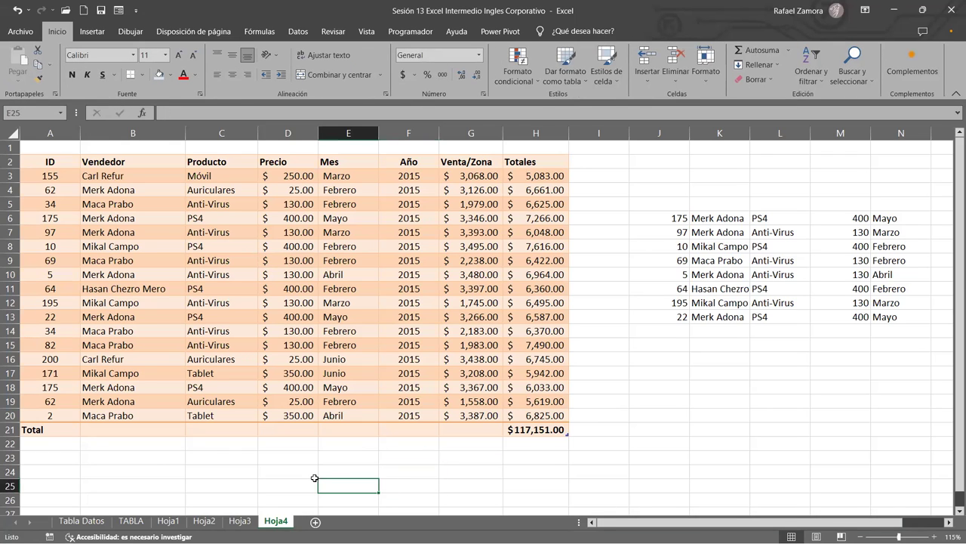
click(465, 471)
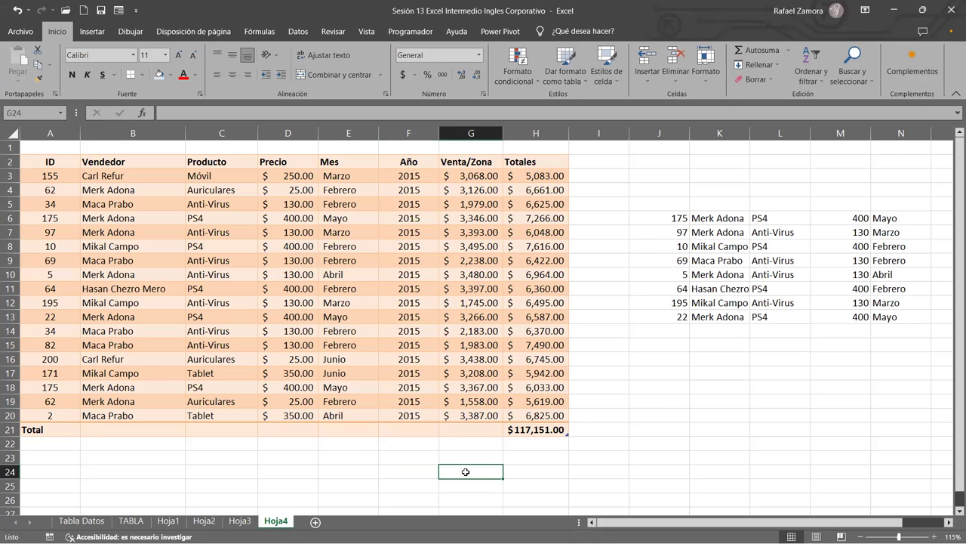
Switch to the TABLA sheet and look over its Tablas Dinamicas pivot-table diagrams.
click(128, 521)
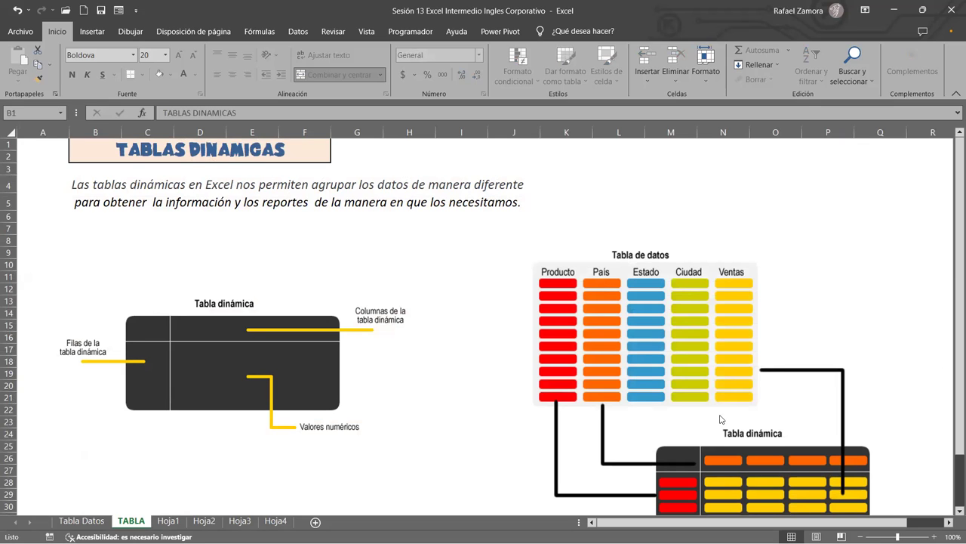
scroll(721, 418, down, 1)
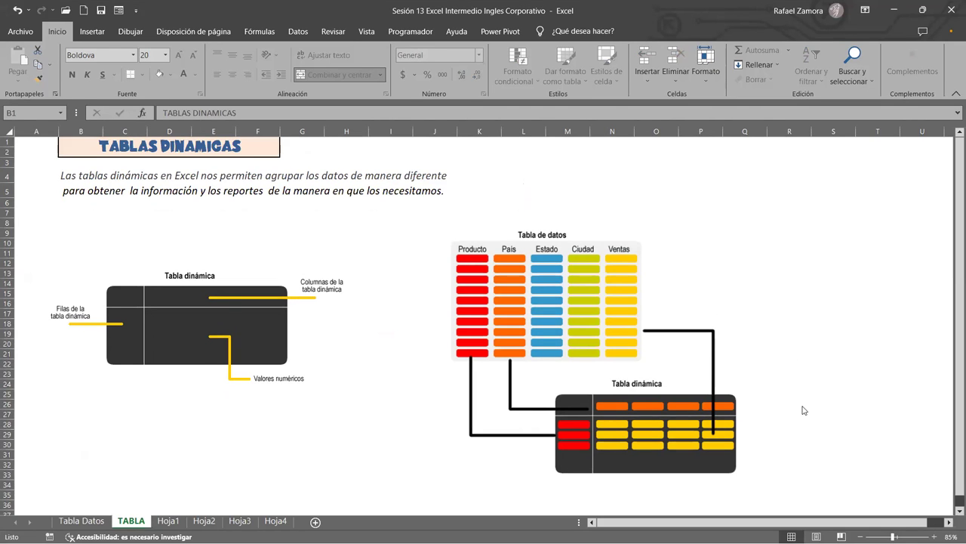
scroll(803, 410, up, 1)
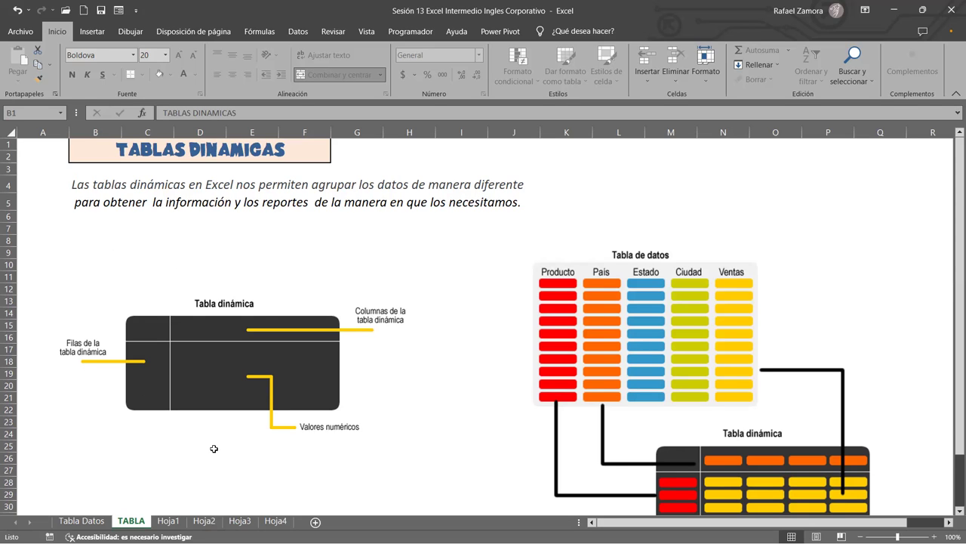
Switch from the TABLA sheet to Hoja1's 2015 sales table and clear the selection.
scroll(819, 377, down, 2)
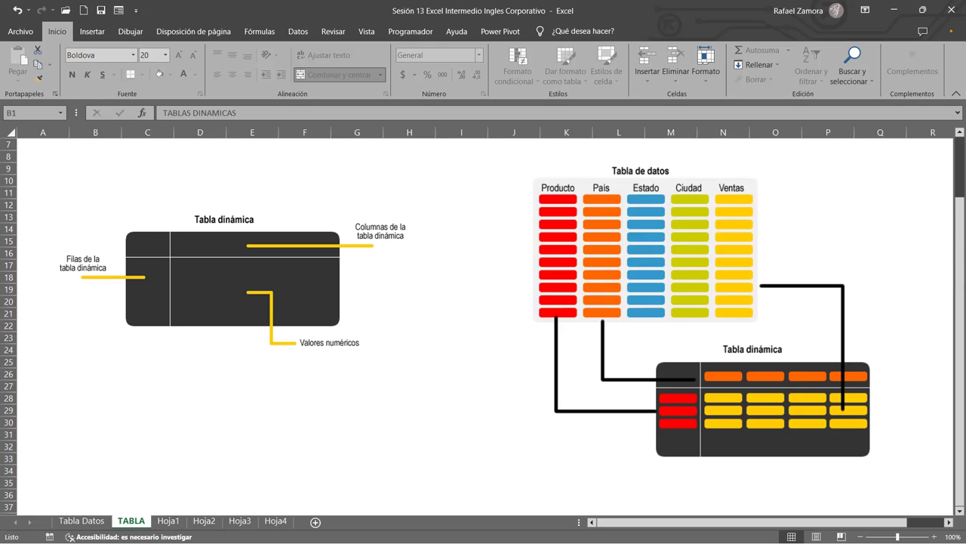
key(ctrl+Page_Down)
click(359, 300)
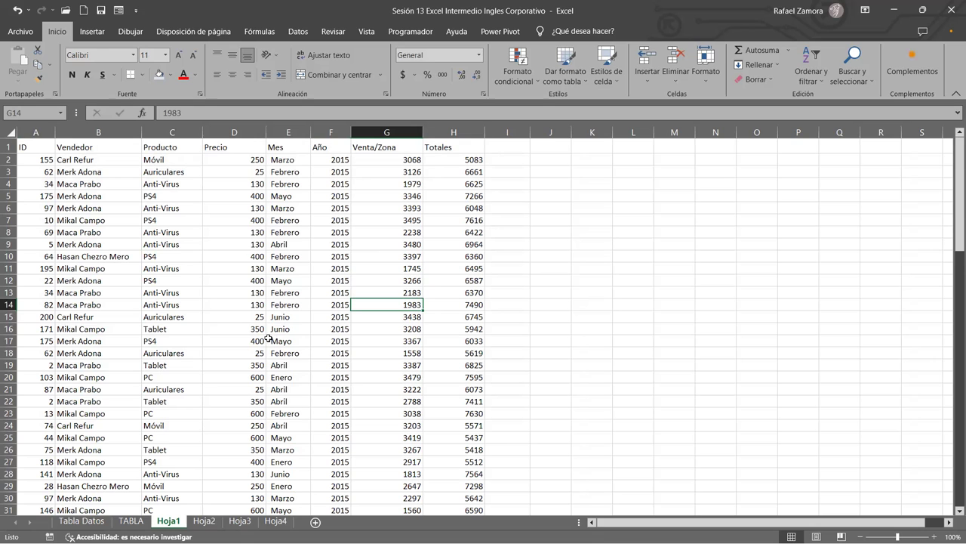
Peek at Hoja2, then point out the Mes, ID, Totales, Precio, Venta/Zona and Año columns in Hoja1.
click(236, 504)
key(ctrl+Page_Down)
key(ctrl+Page_Up)
click(299, 354)
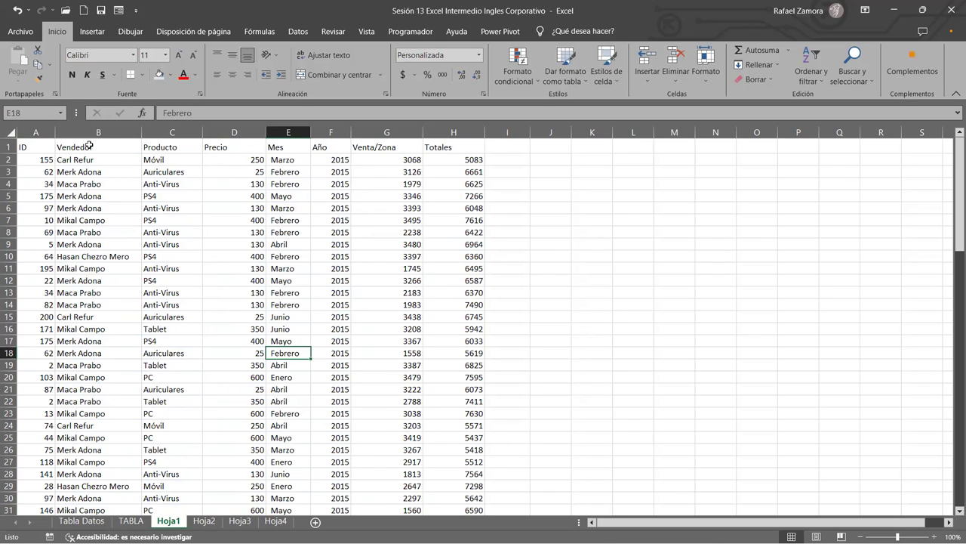
click(29, 145)
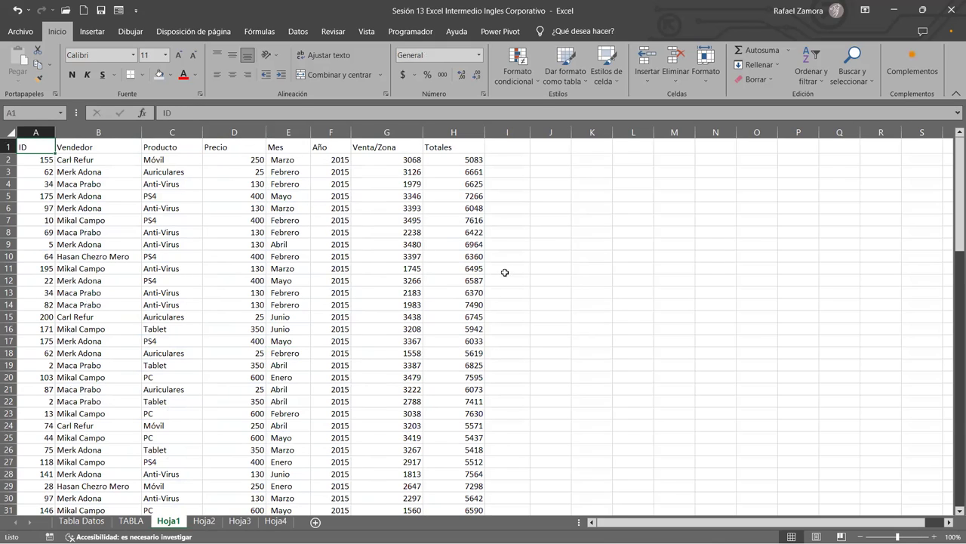
click(453, 232)
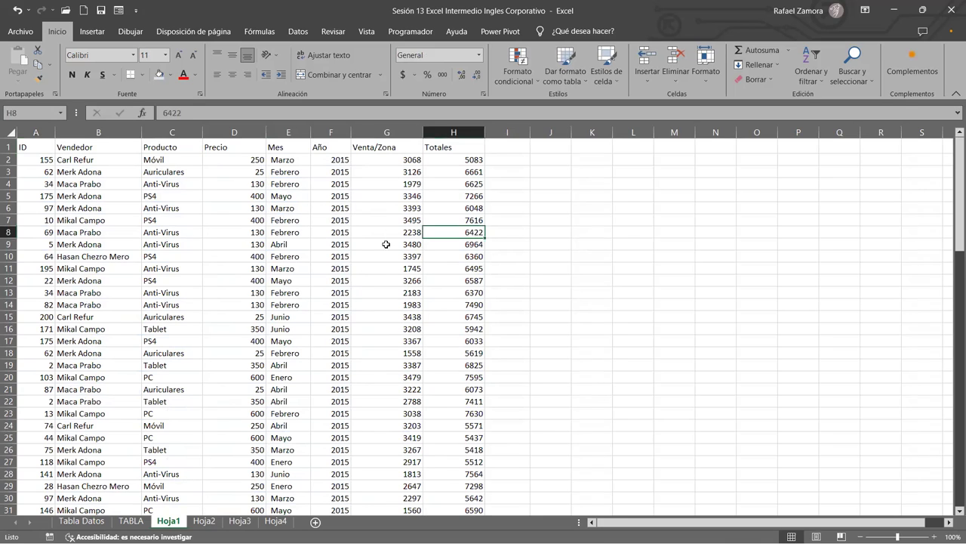
click(466, 246)
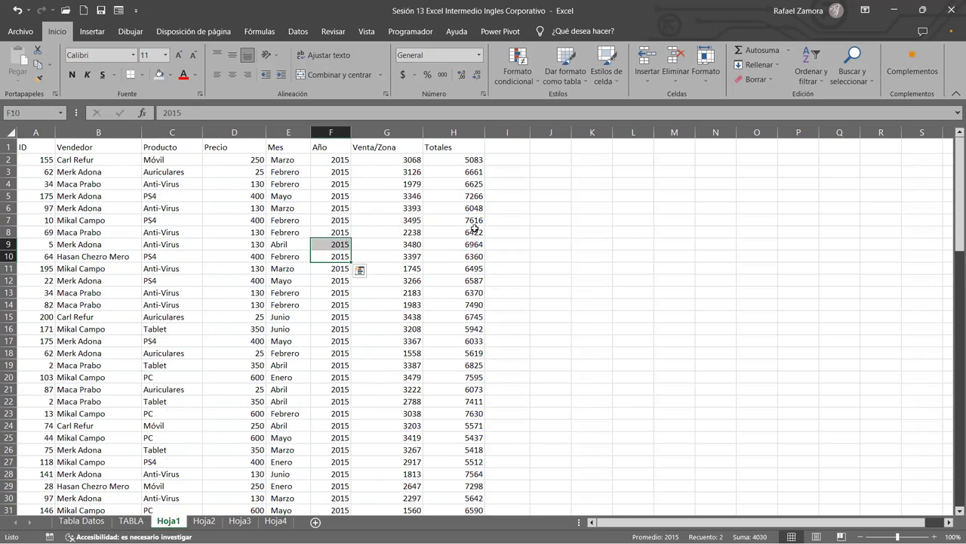
click(287, 232)
click(252, 232)
click(406, 209)
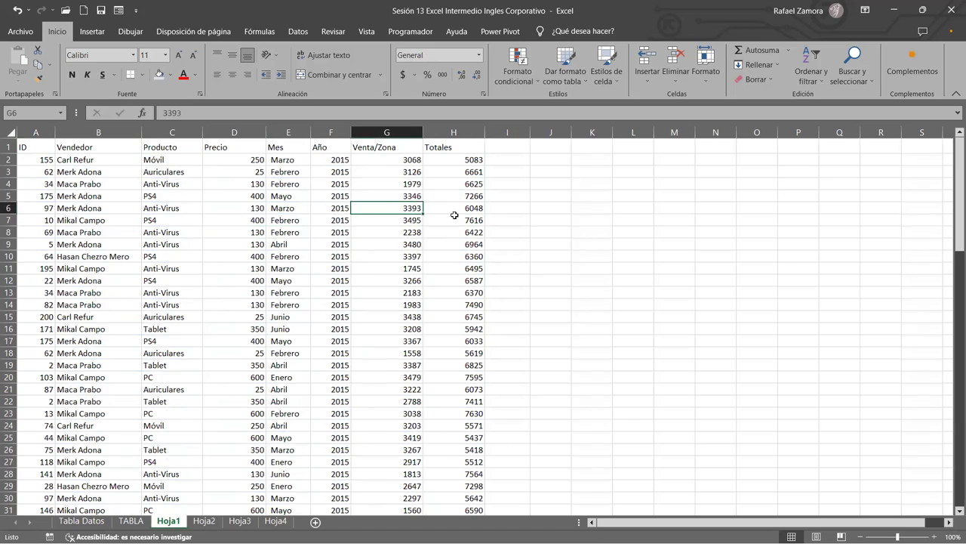
click(453, 220)
click(339, 223)
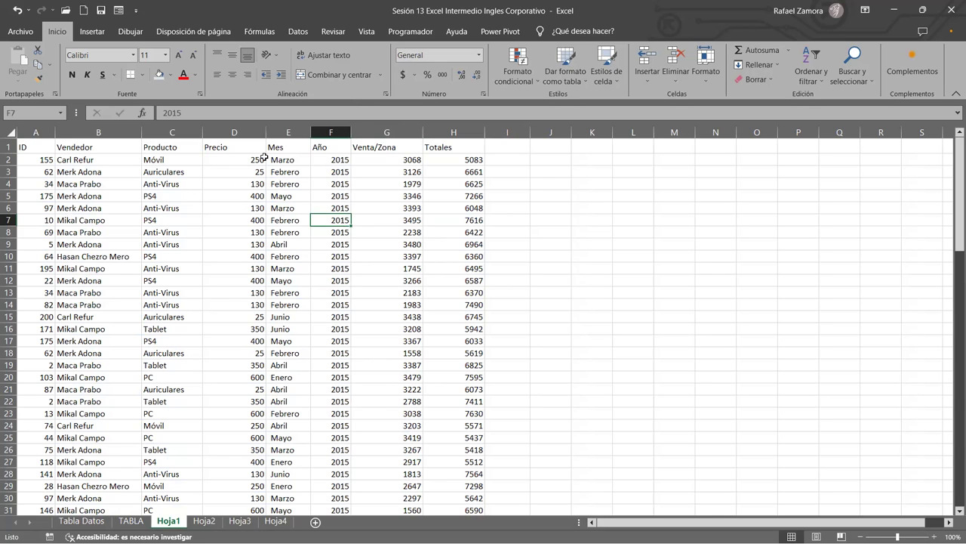
Compare with the formatted Hoja2, browse the Vendedor column to the last row, and show the Insertar options.
key(ctrl+Page_Down)
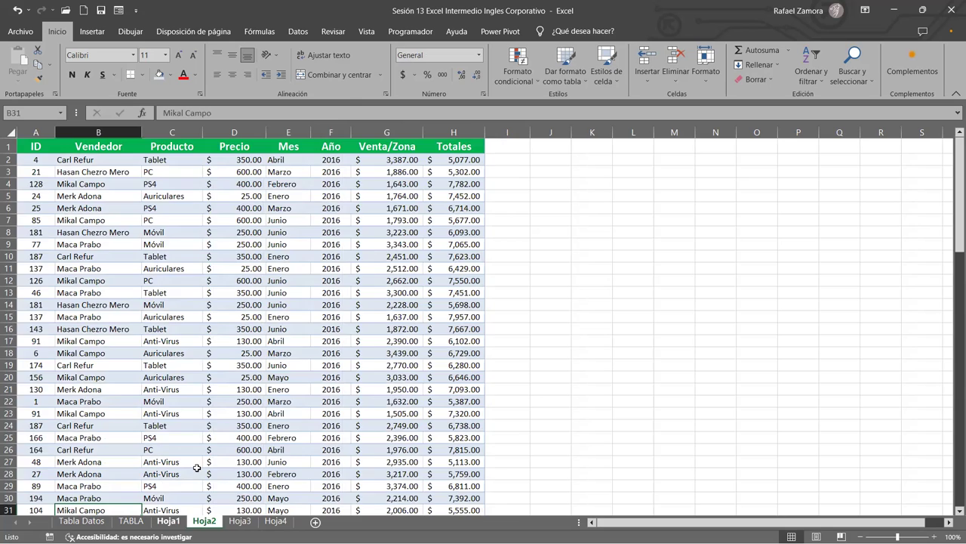
key(ctrl+Page_Up)
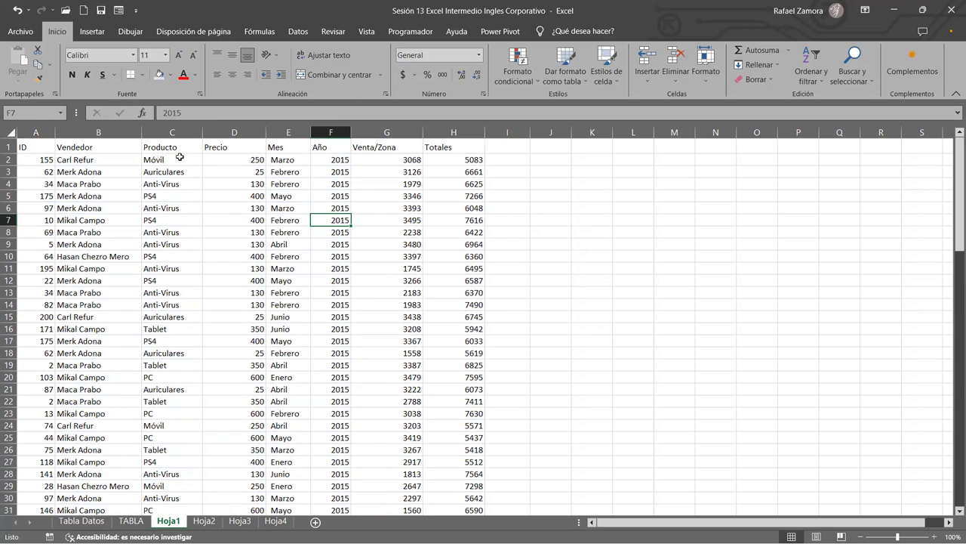
click(102, 170)
click(94, 160)
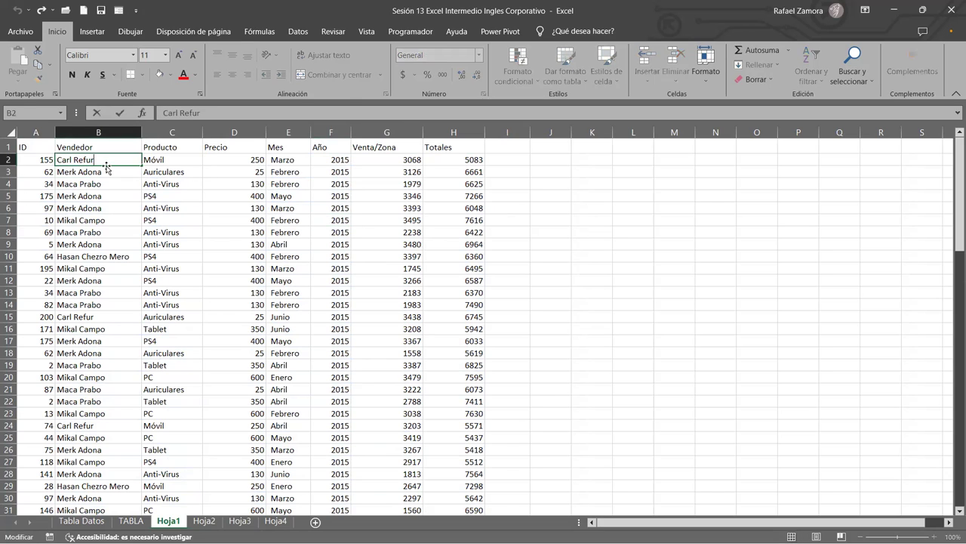
key(Down)
key(Down)
key(Down)
click(94, 160)
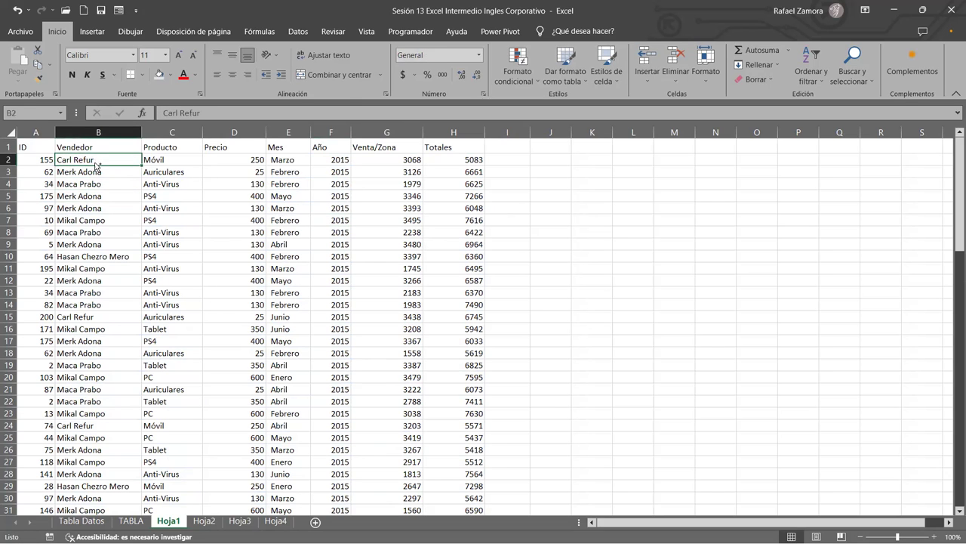
key(ctrl+Down)
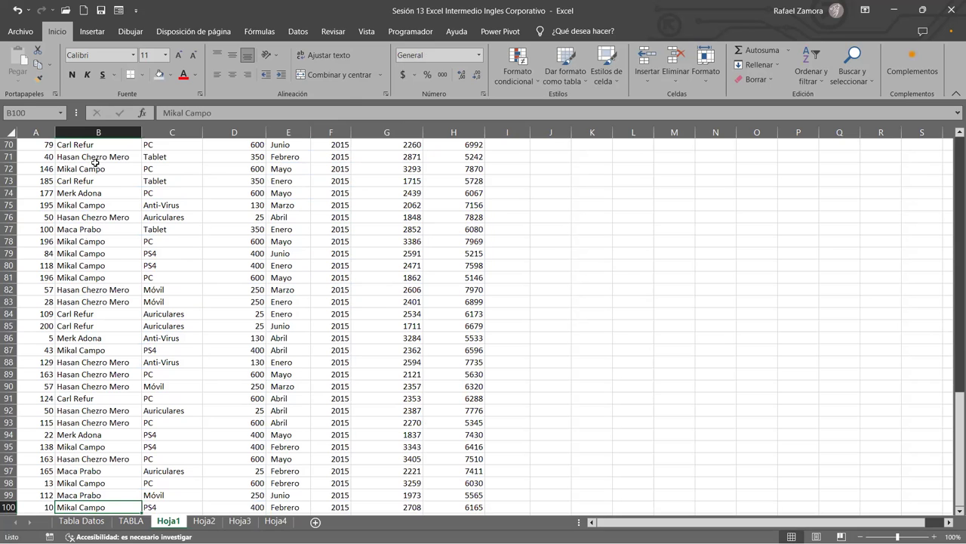
key(ctrl+Up)
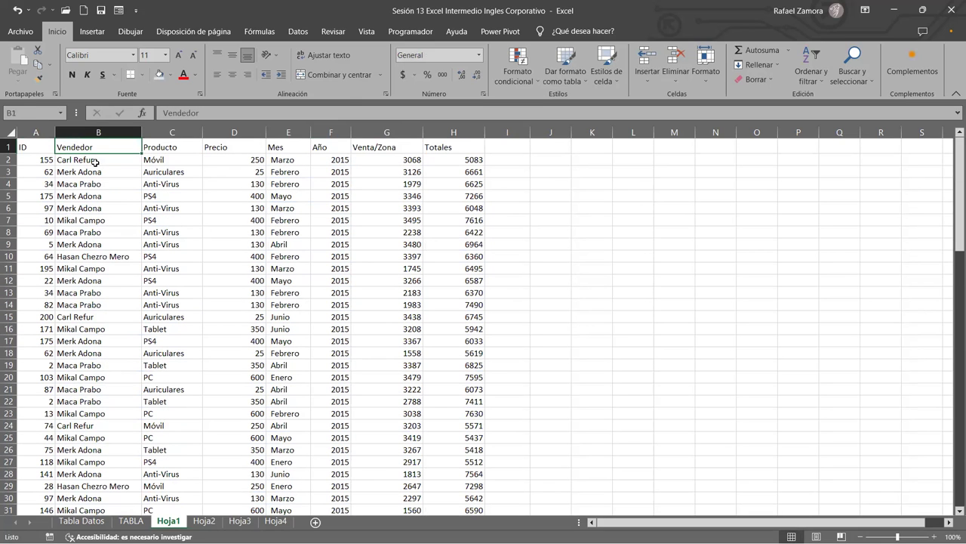
click(96, 163)
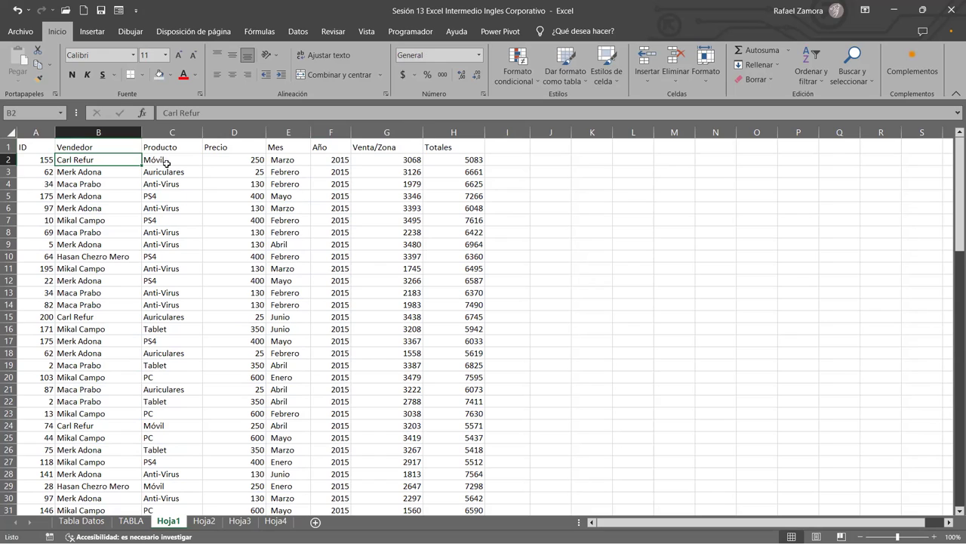
click(205, 196)
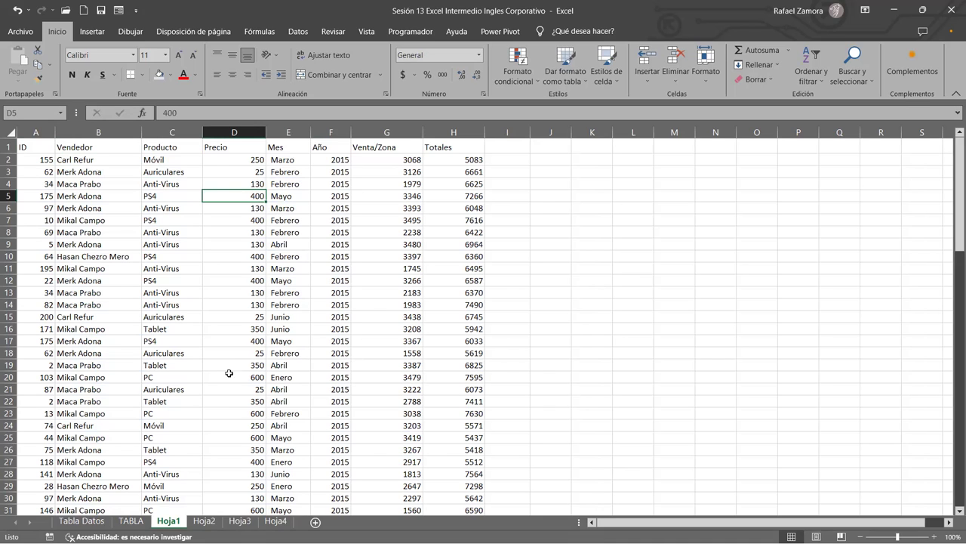
click(100, 196)
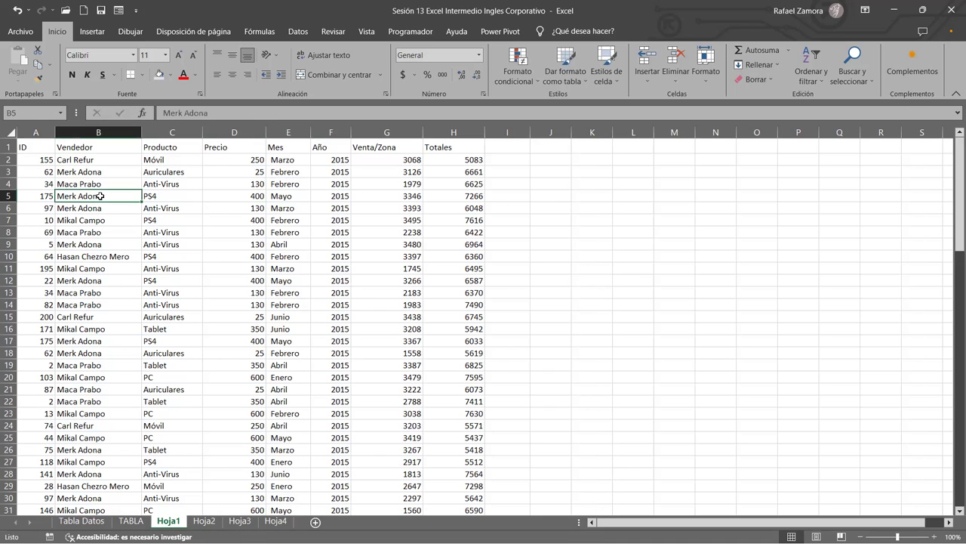
click(113, 256)
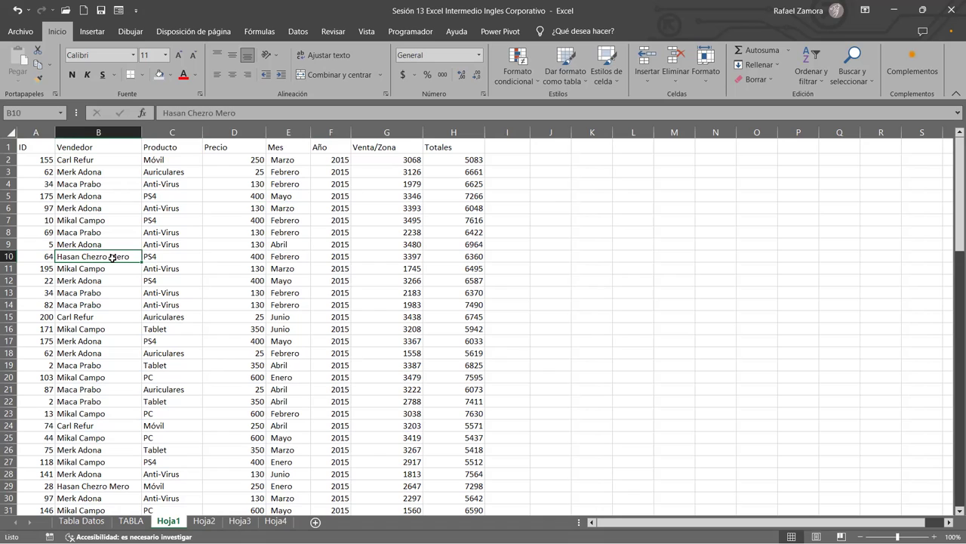
click(240, 291)
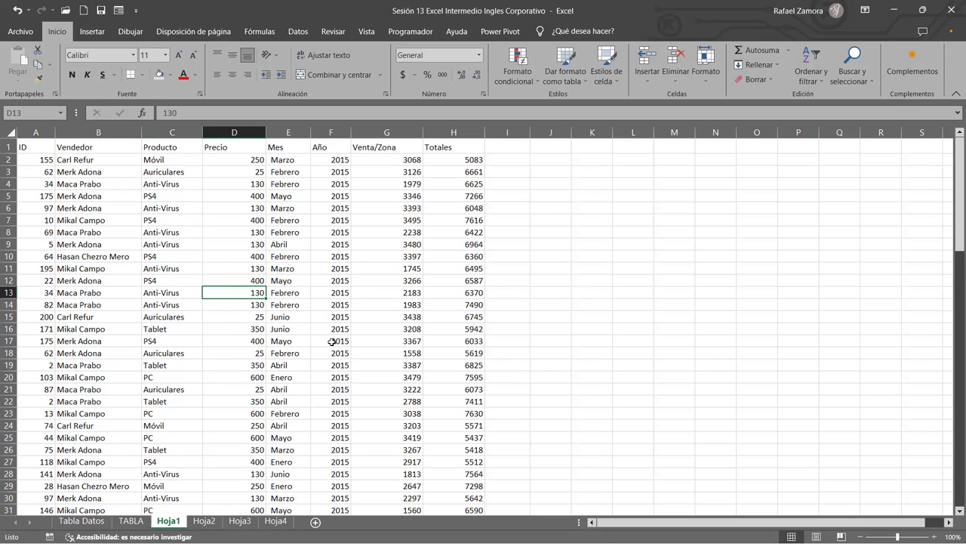
click(104, 36)
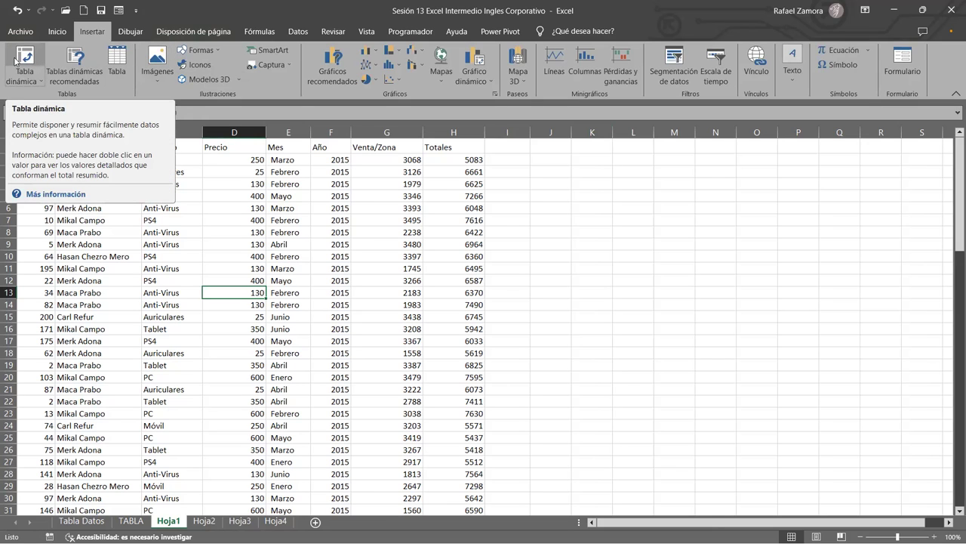
Cancel a new pivot table from Hoja1!$A$1:$H$100 and bring up the recommended pivot tables instead.
click(18, 64)
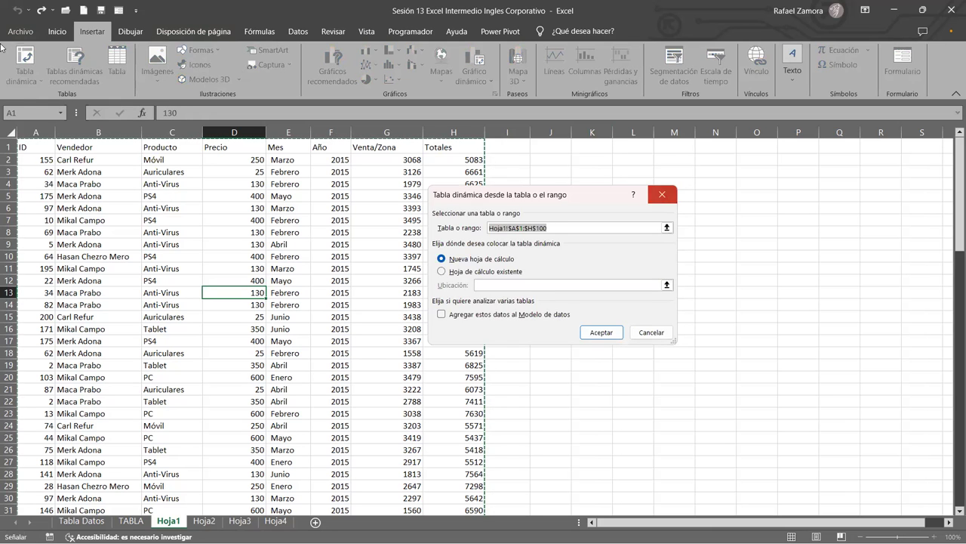
key(Escape)
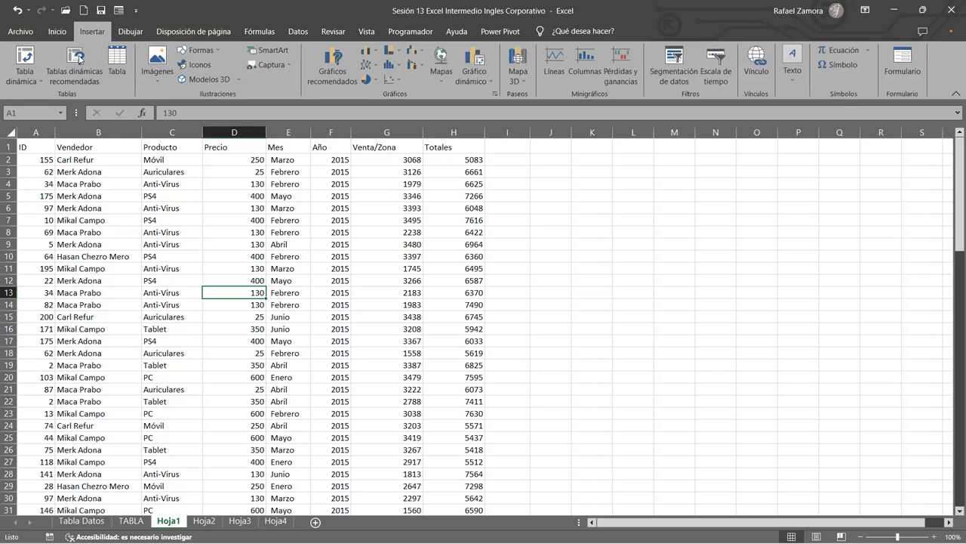
click(74, 66)
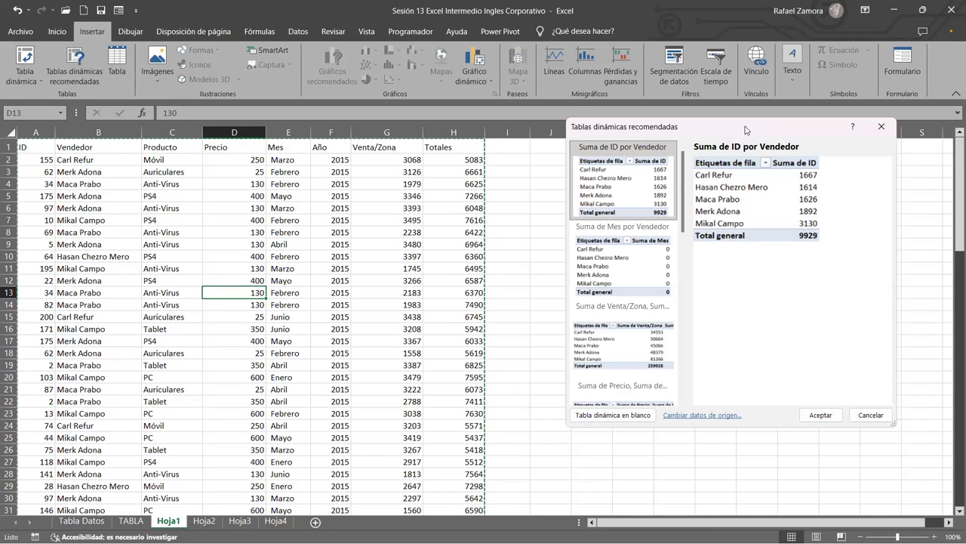
Preview the Suma de ID por Precio y Vendedor, por Producto and por Vendedor recommendations.
drag(746, 130, 666, 151)
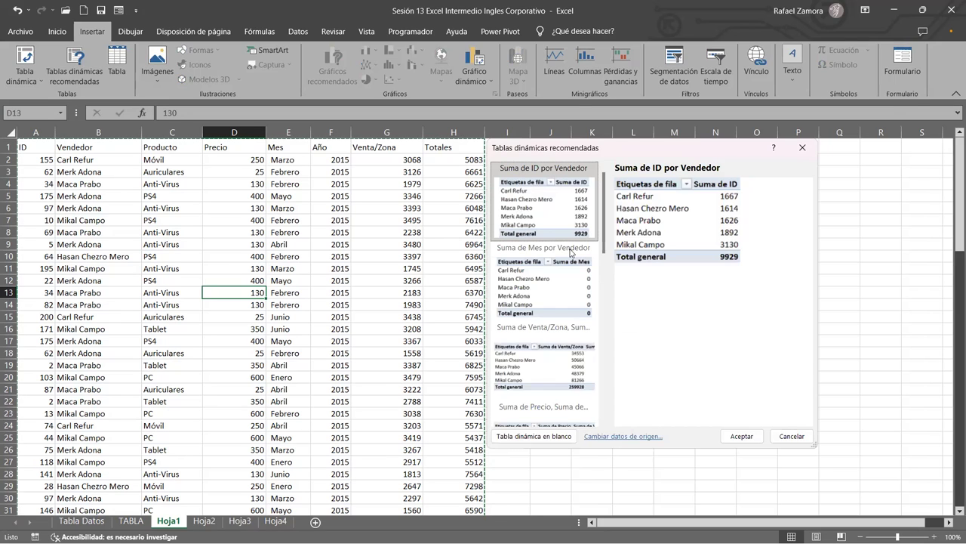
click(570, 358)
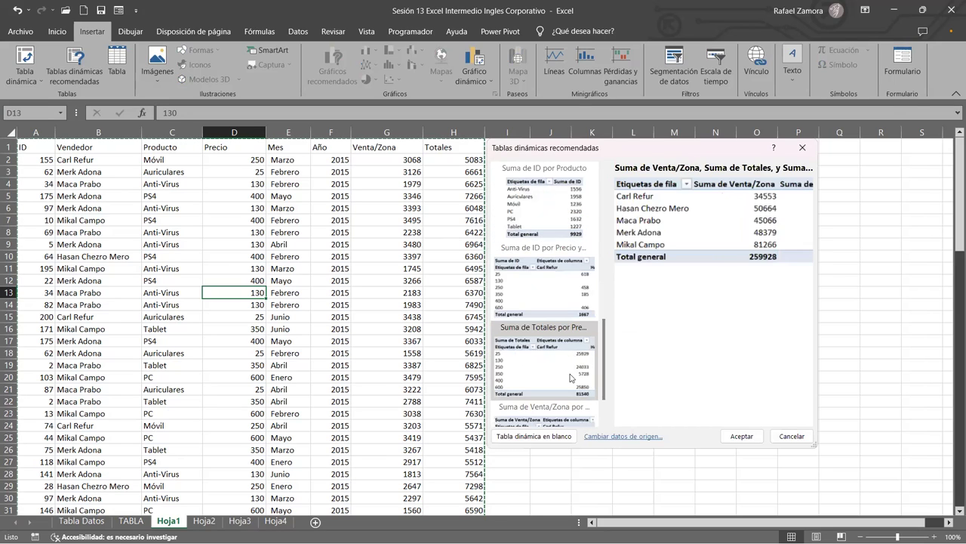
scroll(568, 335, down, 3)
click(568, 241)
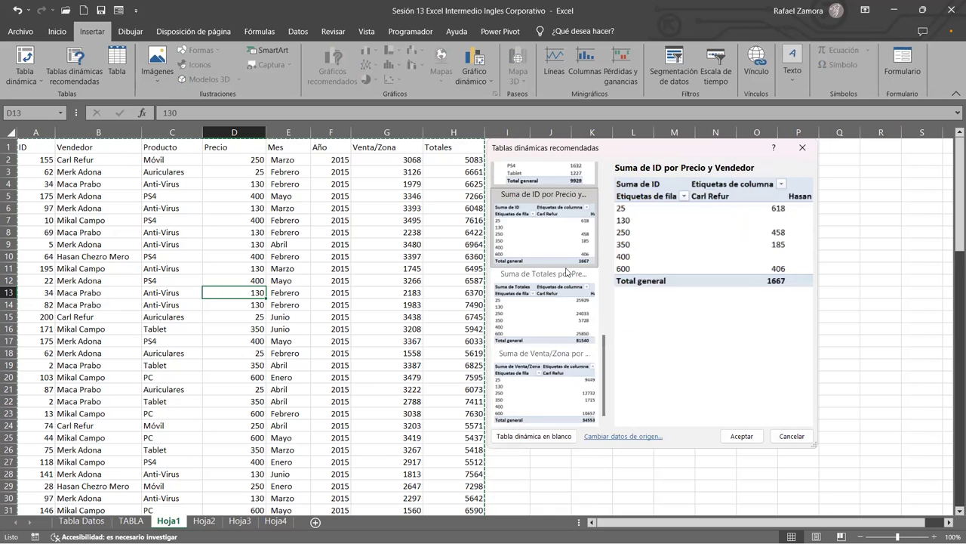
click(570, 175)
scroll(556, 216, up, 5)
click(557, 216)
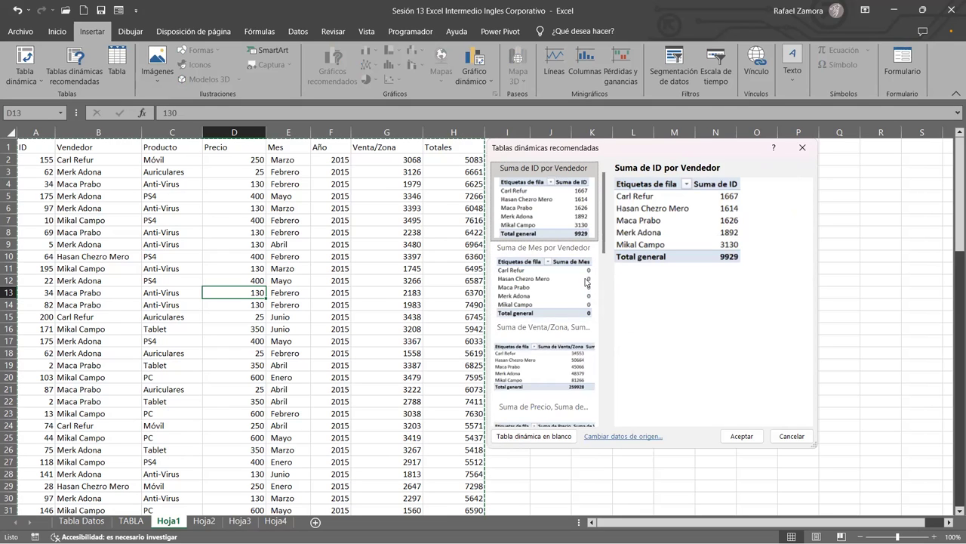
Preview the Venta/Zona sums recommendation, then cancel without creating a pivot table.
click(561, 368)
click(548, 203)
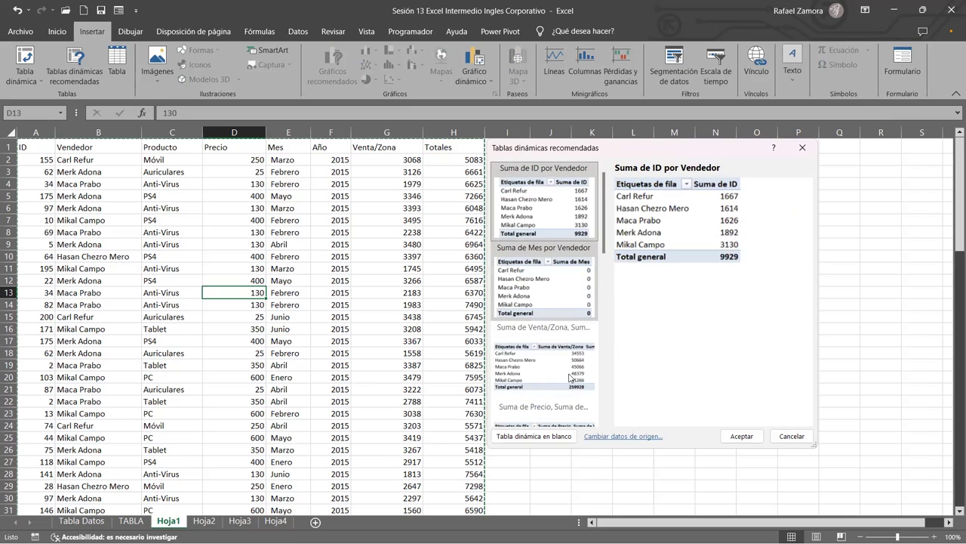
click(571, 377)
scroll(555, 380, down, 5)
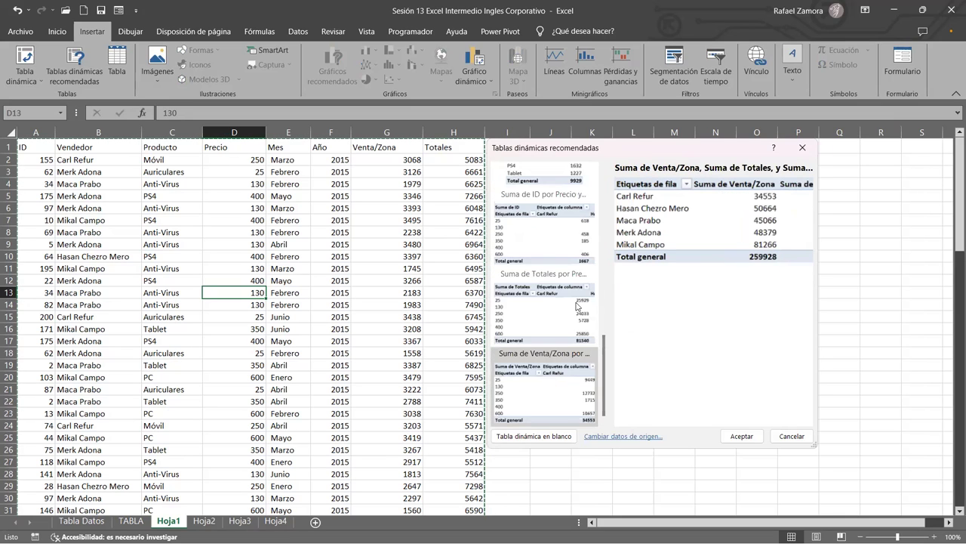
click(560, 247)
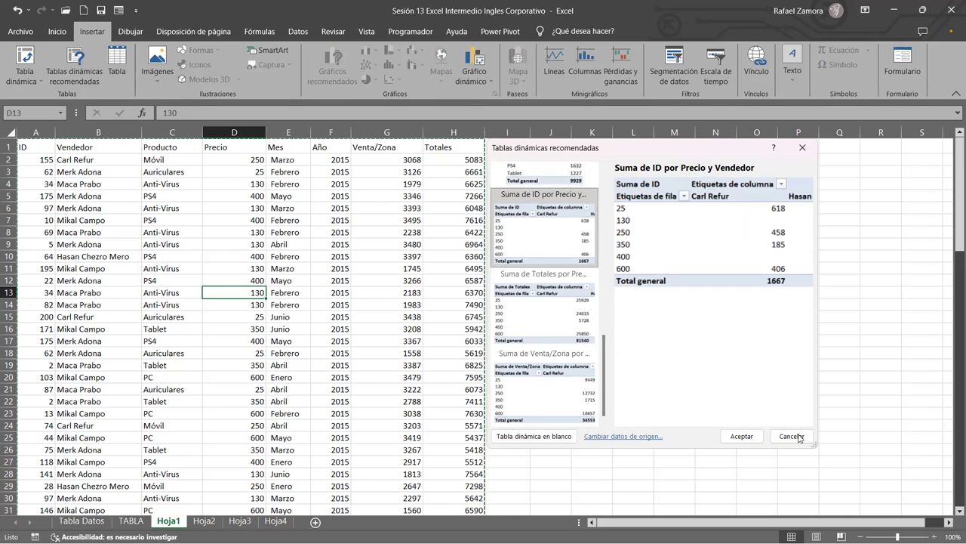
click(799, 438)
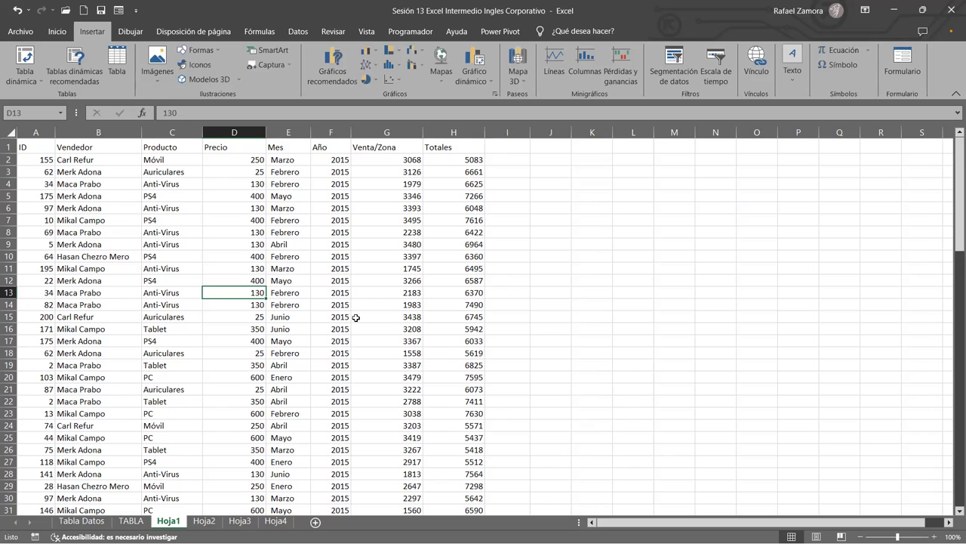
click(165, 255)
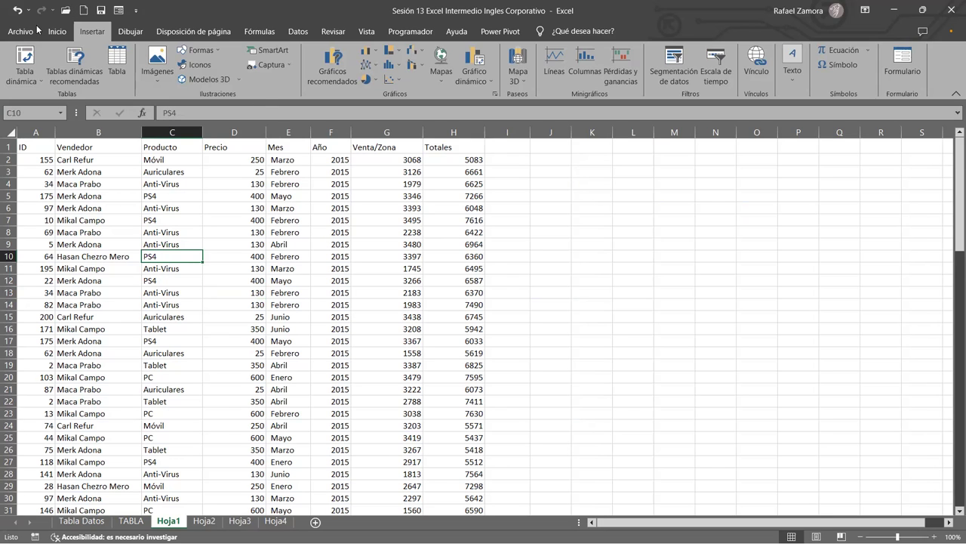
Insert a pivot table from Hoja1!$A$1:$H$100 onto the existing sheet at cell K4.
click(23, 64)
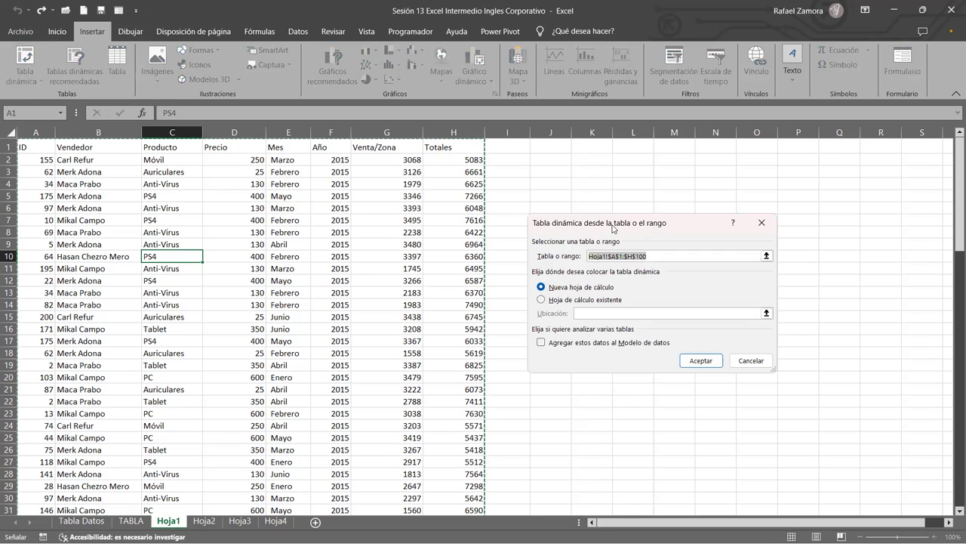
drag(613, 225, 572, 151)
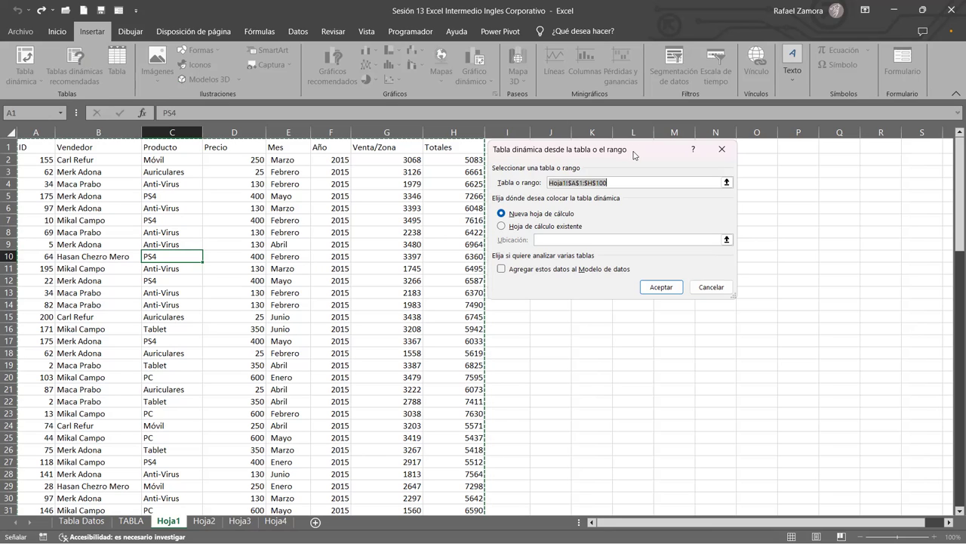
drag(634, 155, 380, 156)
click(277, 229)
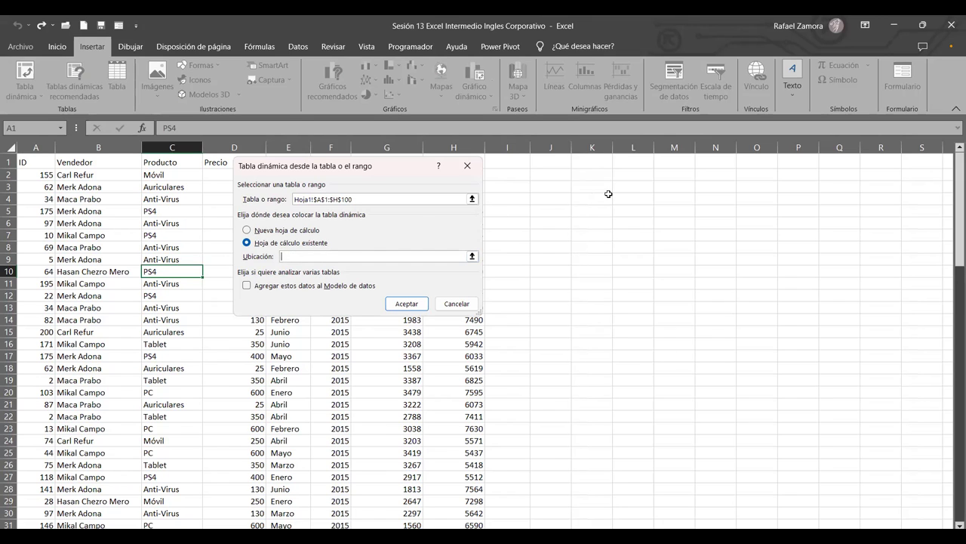
click(594, 196)
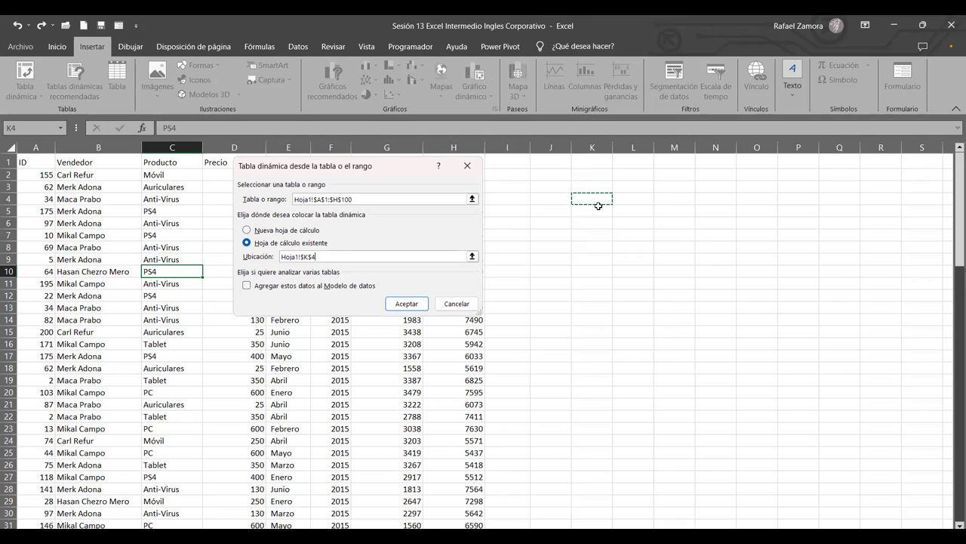
click(407, 304)
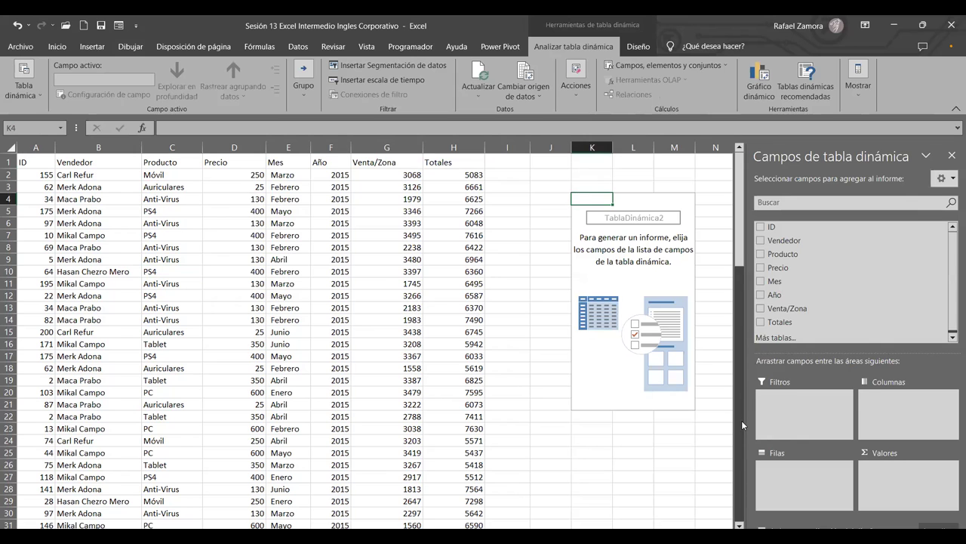
Scroll right, select the header row A1:H1, and toggle the pivot table's field list.
scroll(742, 404, right, 2)
scroll(742, 405, right, 3)
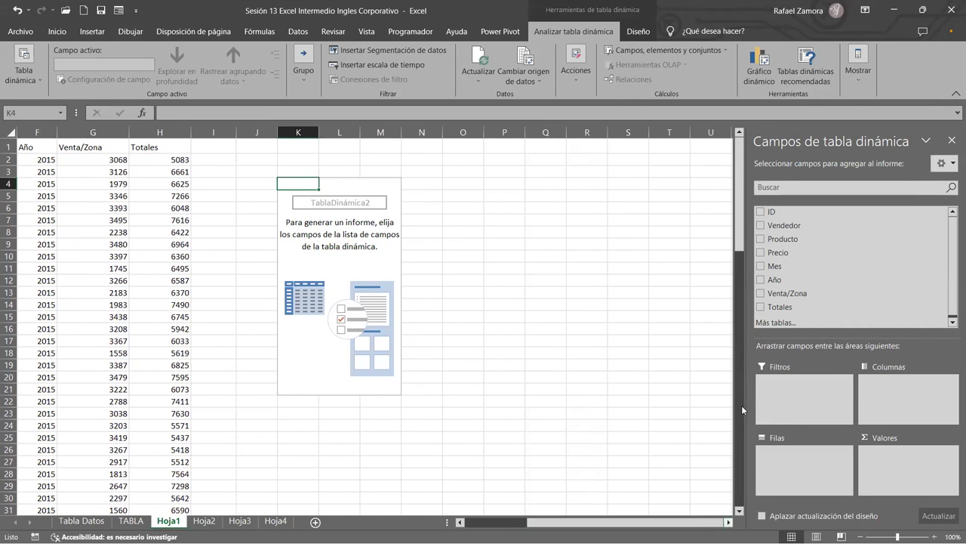
scroll(742, 404, right, 1)
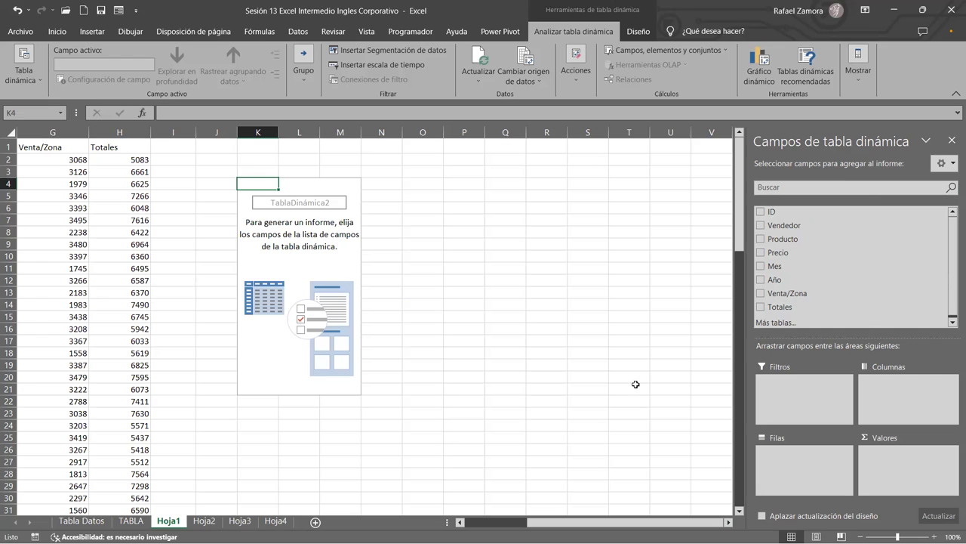
drag(649, 521, 596, 521)
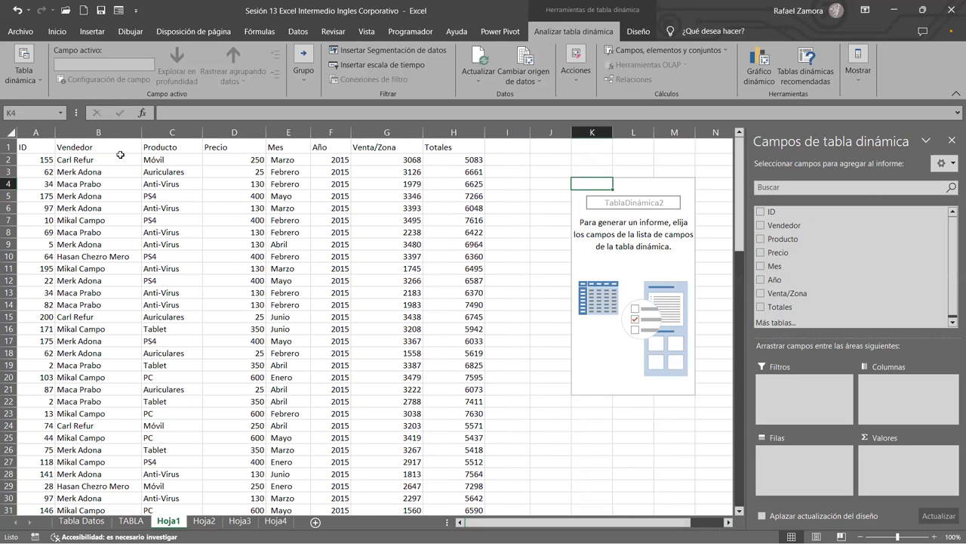
drag(22, 147, 460, 146)
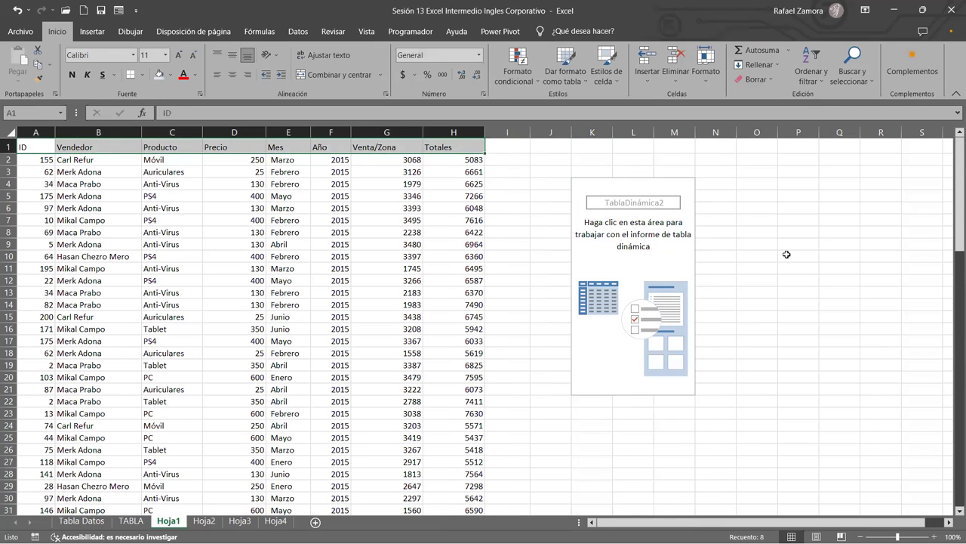
click(673, 255)
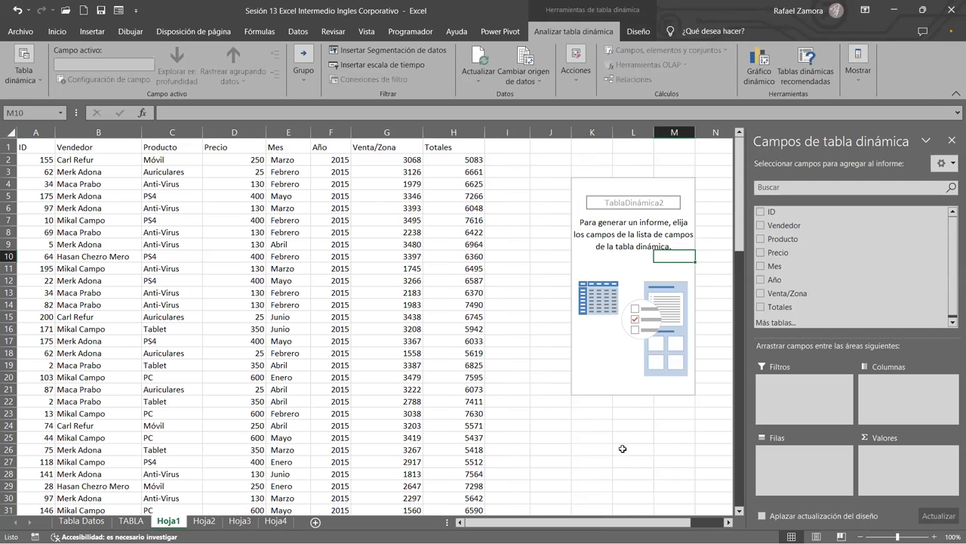
click(648, 460)
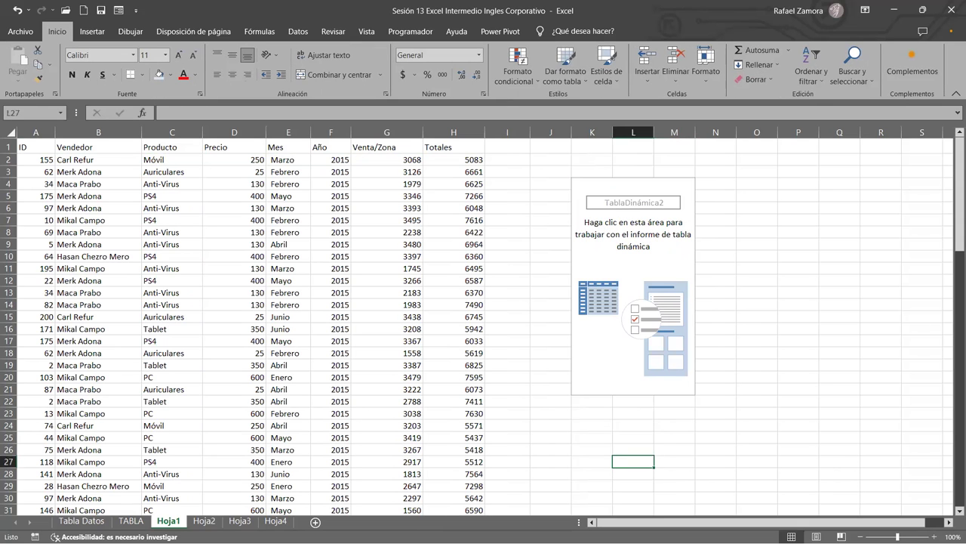
Click into the empty pivot area again, then switch to the TABLA sheet.
click(949, 521)
click(434, 293)
click(468, 243)
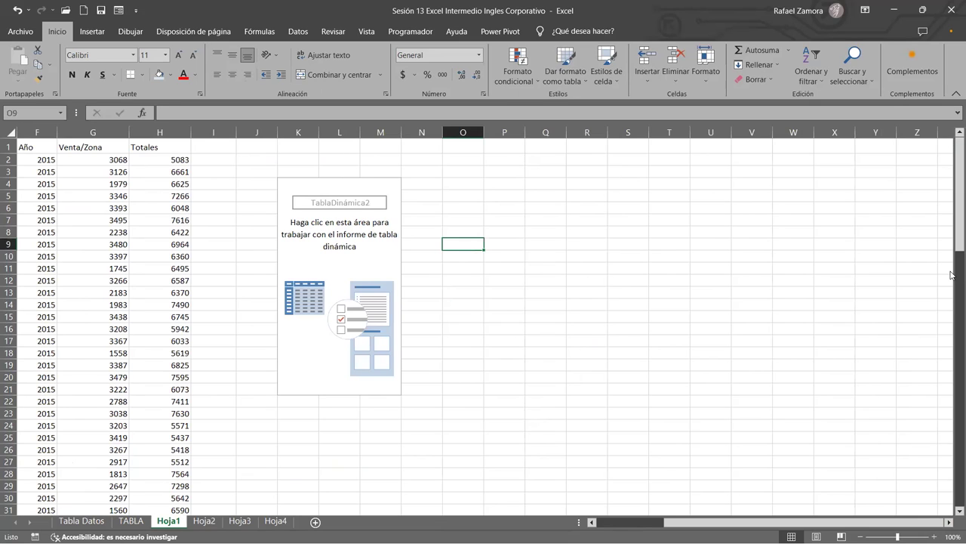
click(360, 229)
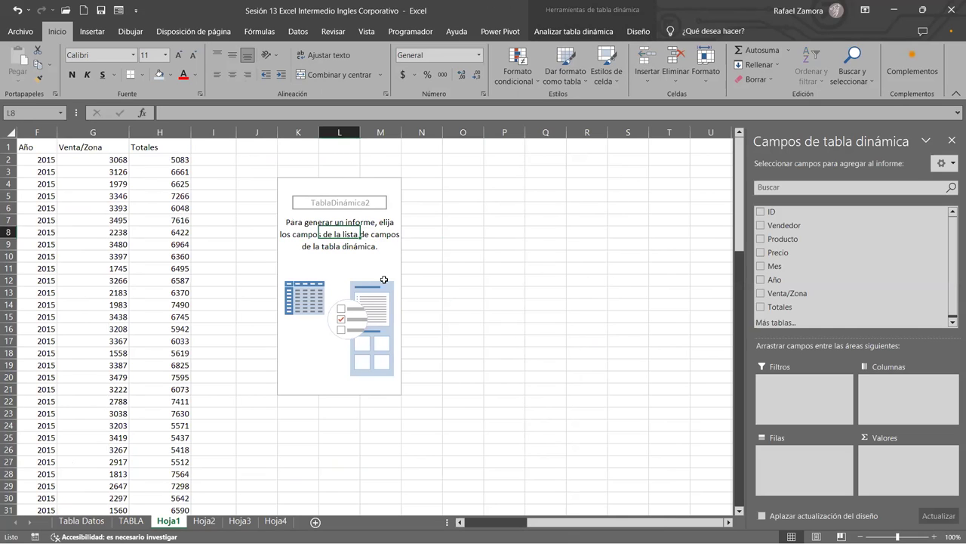
click(384, 281)
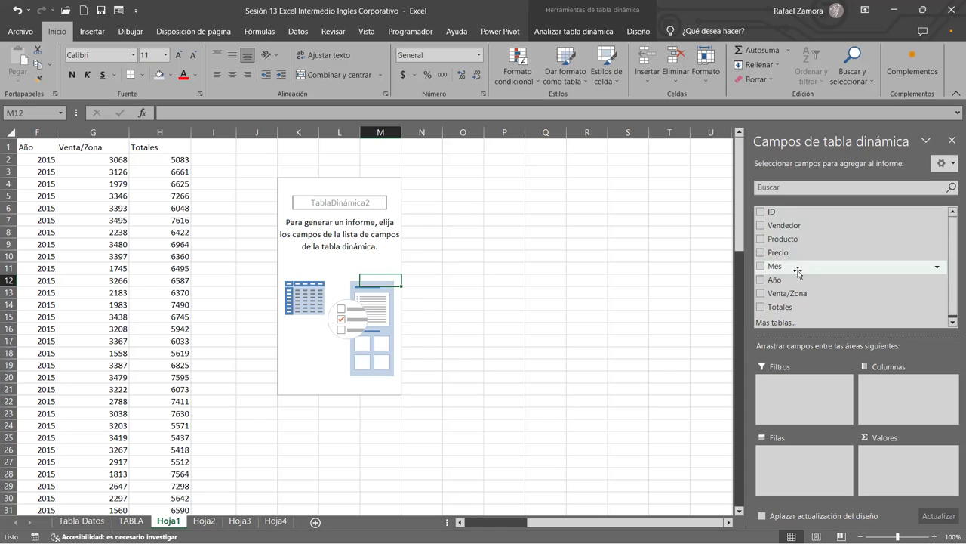
scroll(830, 302, down, 1)
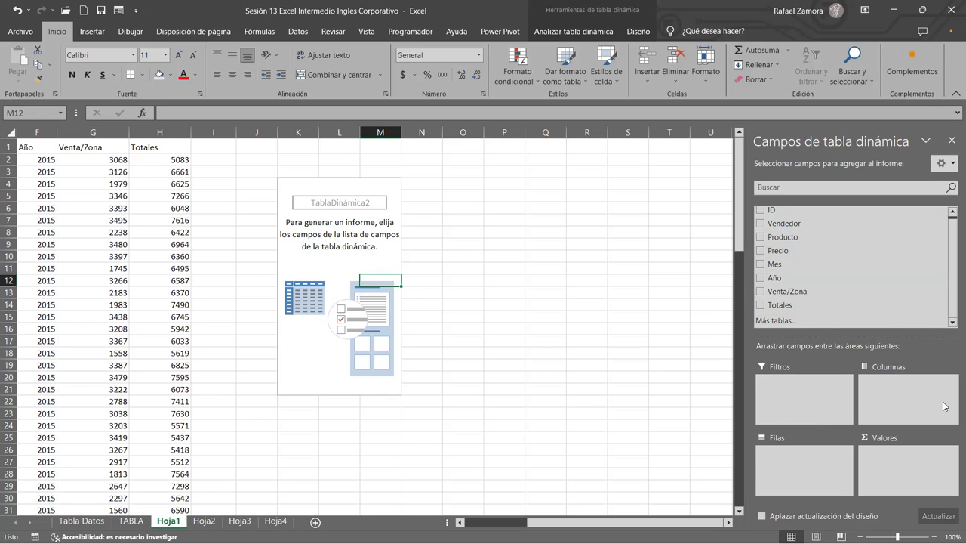
click(130, 521)
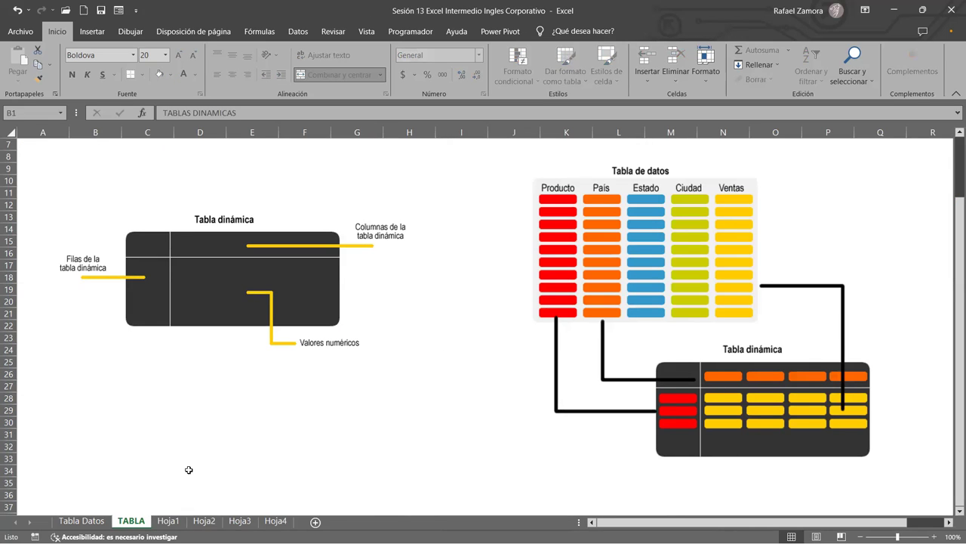
Return to Hoja1 with the empty TablaDinámica2 and its field list.
key(ctrl+Page_Down)
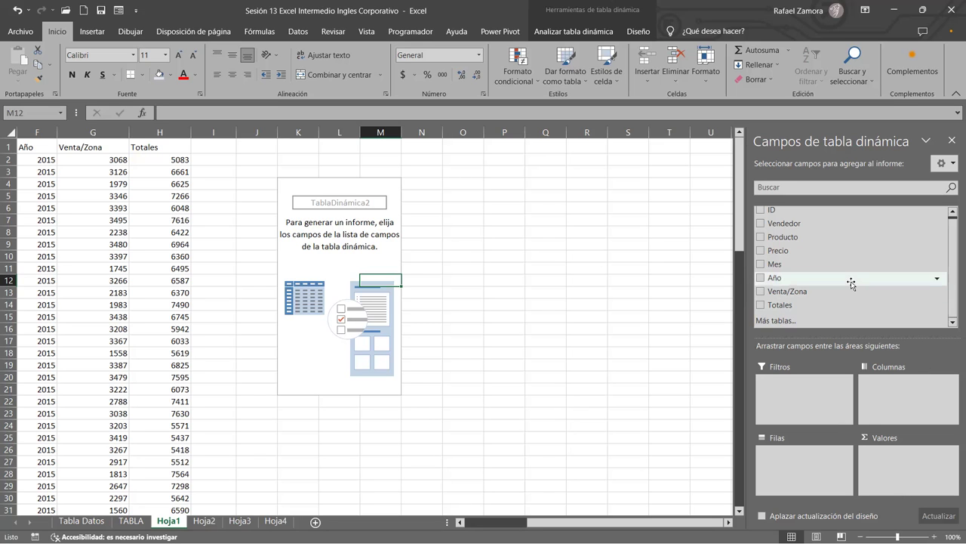
Label cell K25 'Totales Antivirus' and reactivate the pivot table's field list.
scroll(628, 464, left, 5)
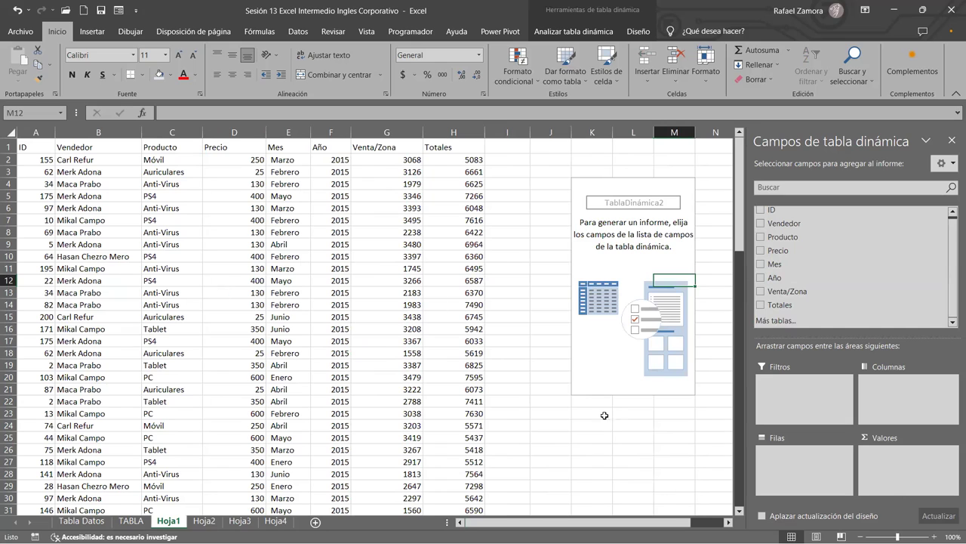
click(549, 443)
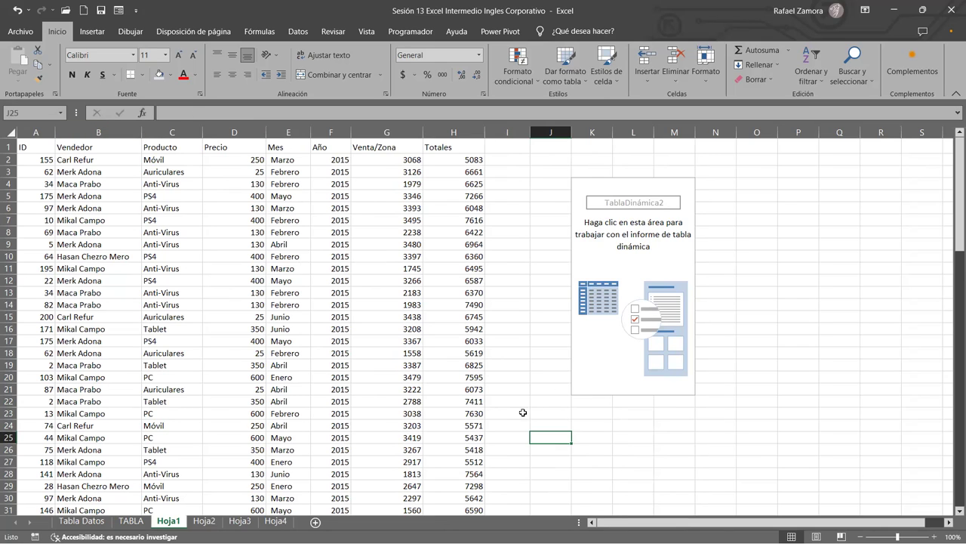
click(595, 441)
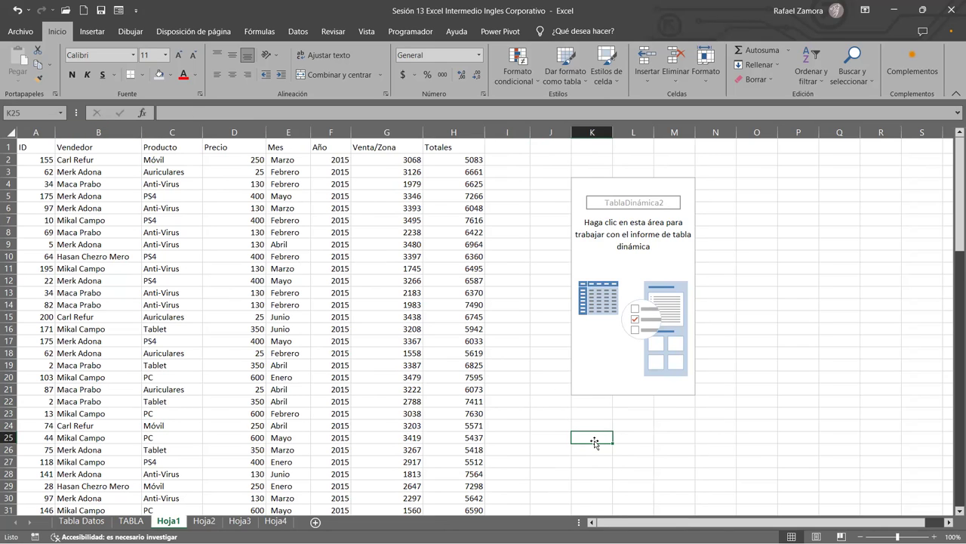
text(Tots)
text(ales A)
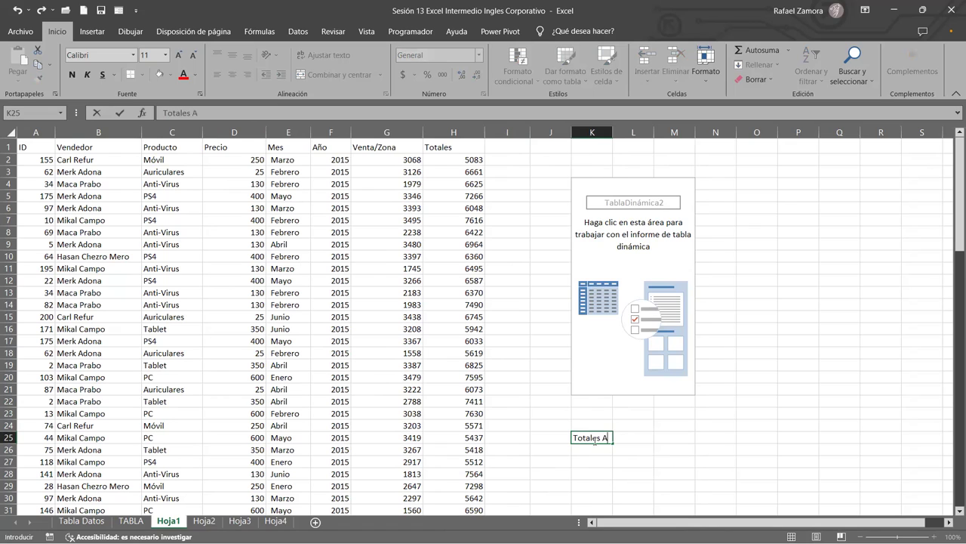
text(irus)
key(Return)
click(593, 438)
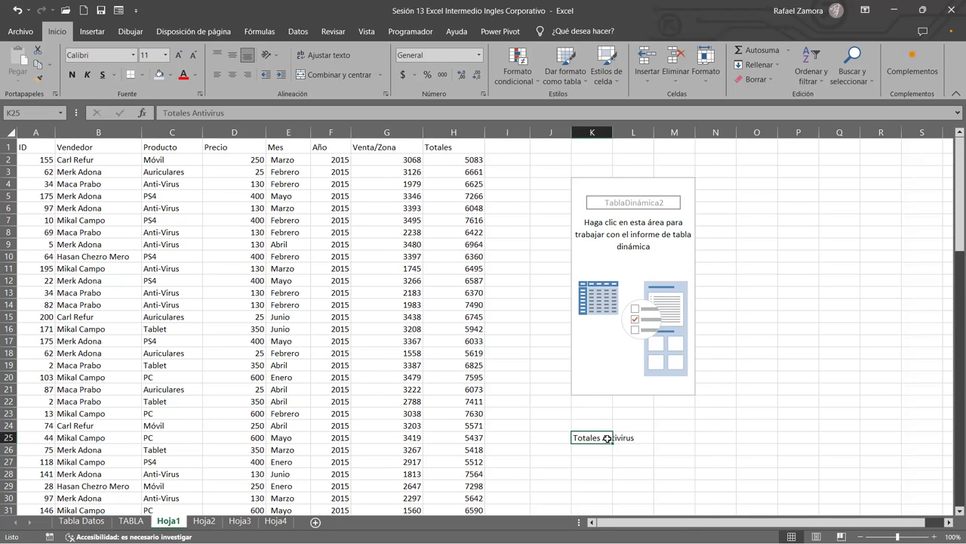
click(662, 251)
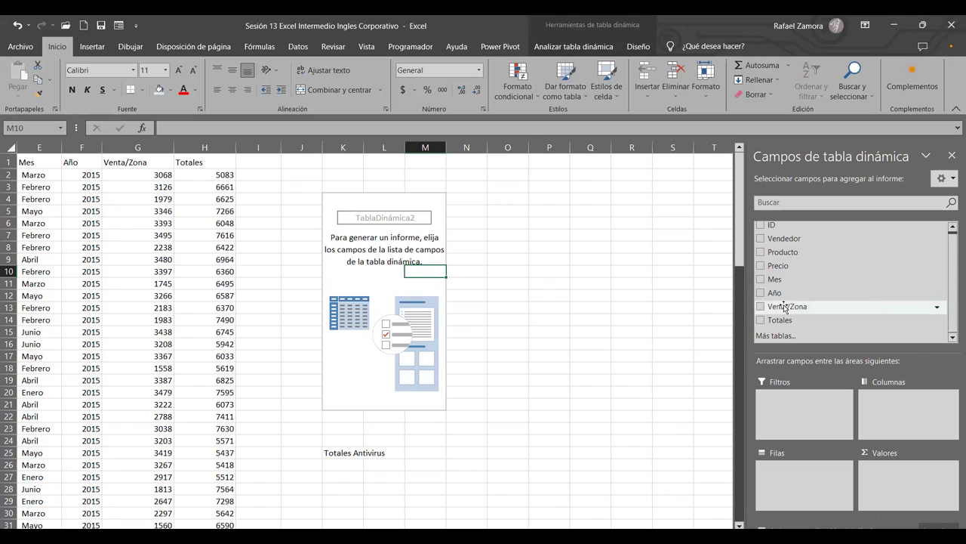
scroll(842, 293, up, 1)
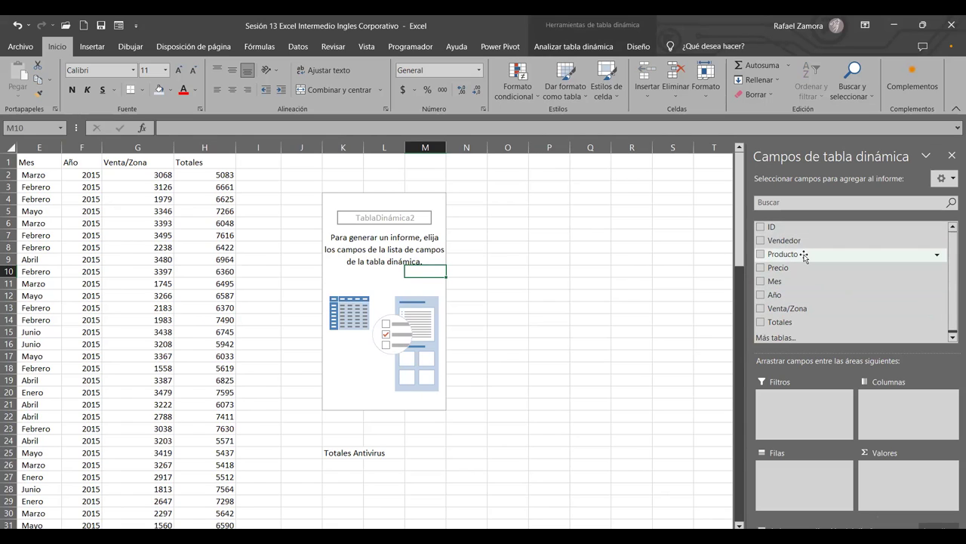
Add Producto as the pivot's row field and change K25's label to 'Totales Productos'.
mouse_move(803, 254)
mouse_down()
mouse_move(824, 478)
mouse_move(817, 484)
mouse_up()
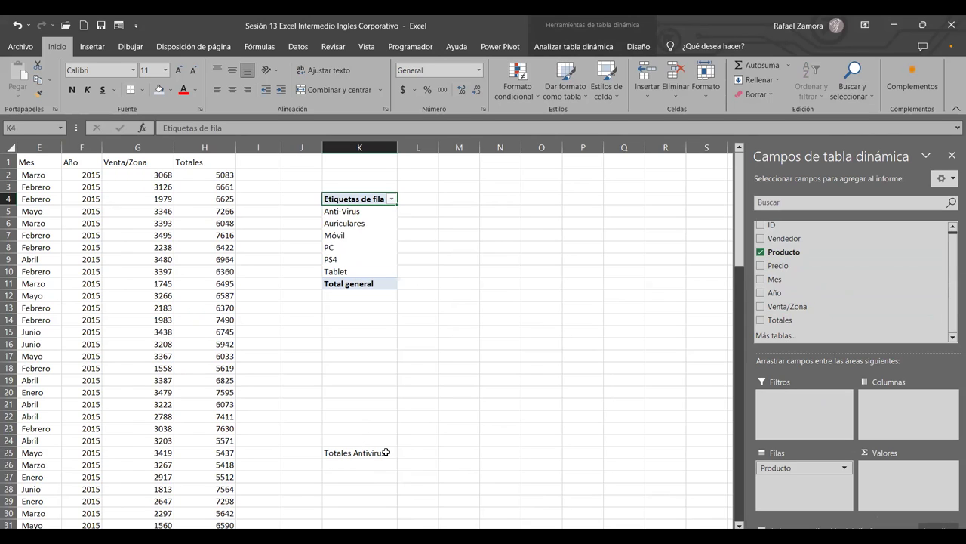
click(359, 452)
double_click(354, 452)
text(Pro)
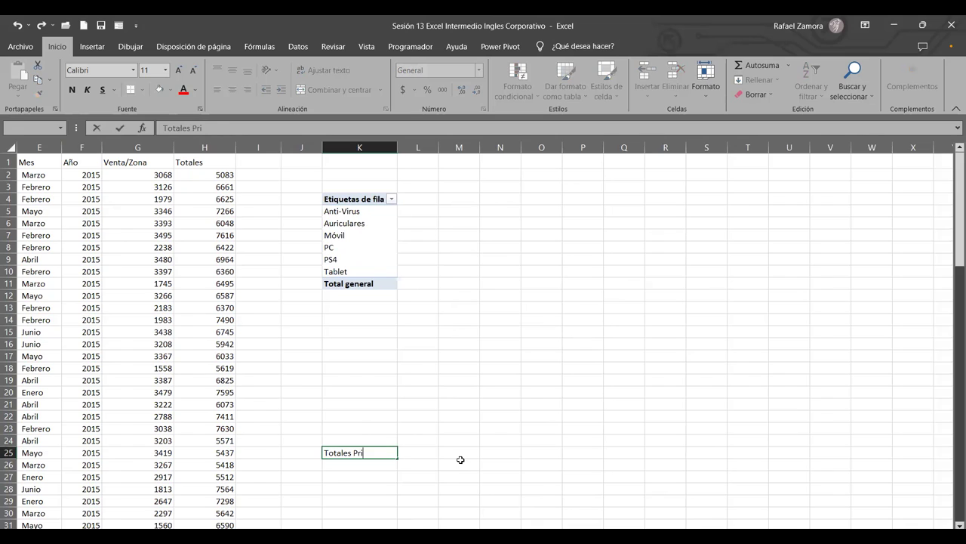
text(ductos)
key(Return)
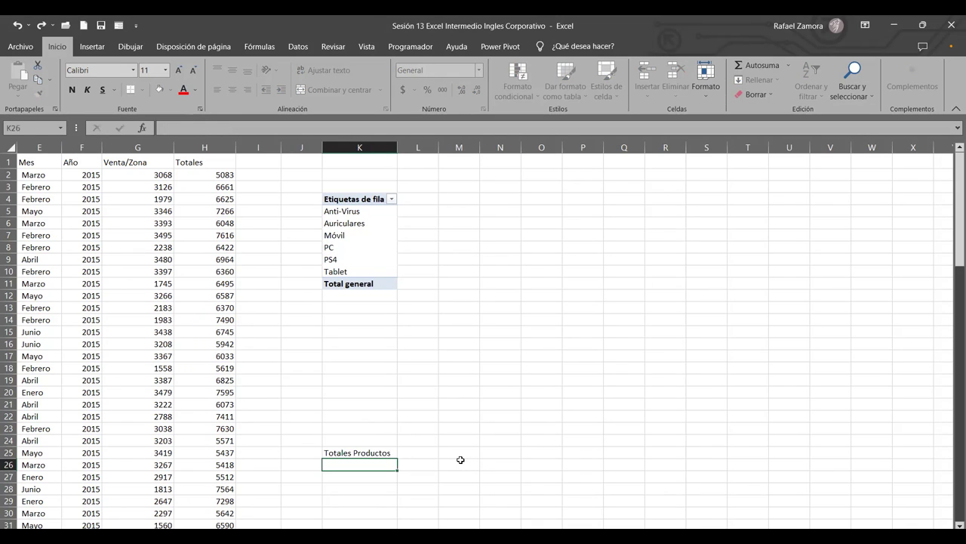
click(363, 239)
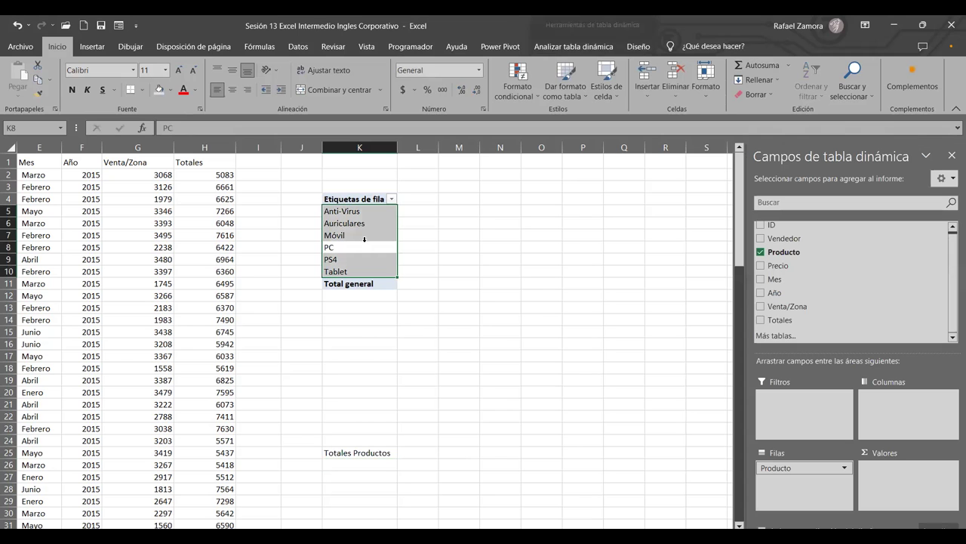
click(364, 242)
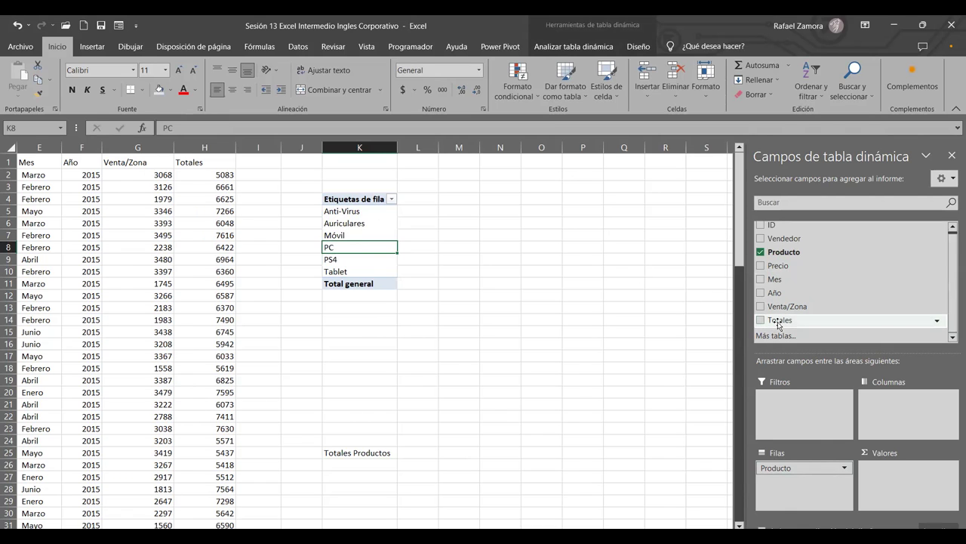
Sum Totales per product in the pivot, giving a Total general of 641774.
drag(779, 323, 907, 490)
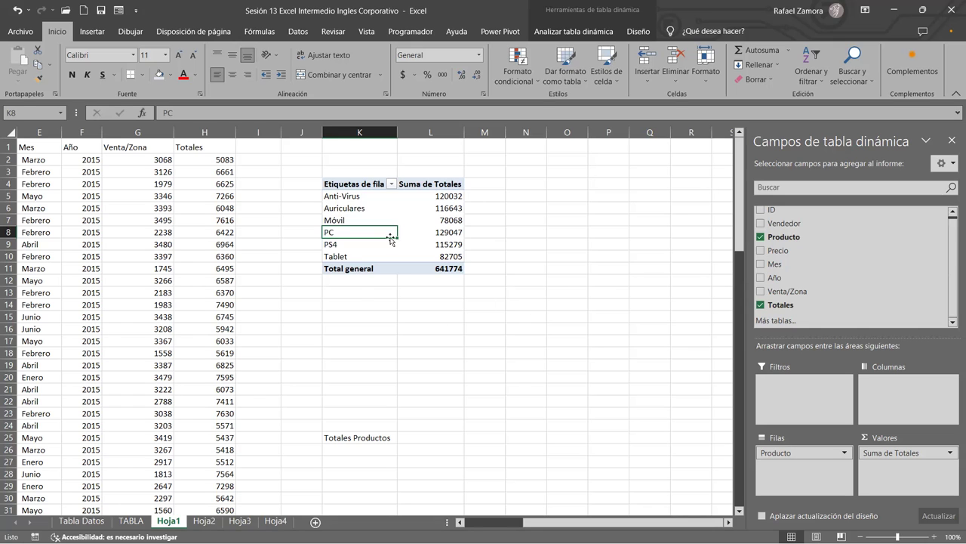
drag(391, 238, 359, 310)
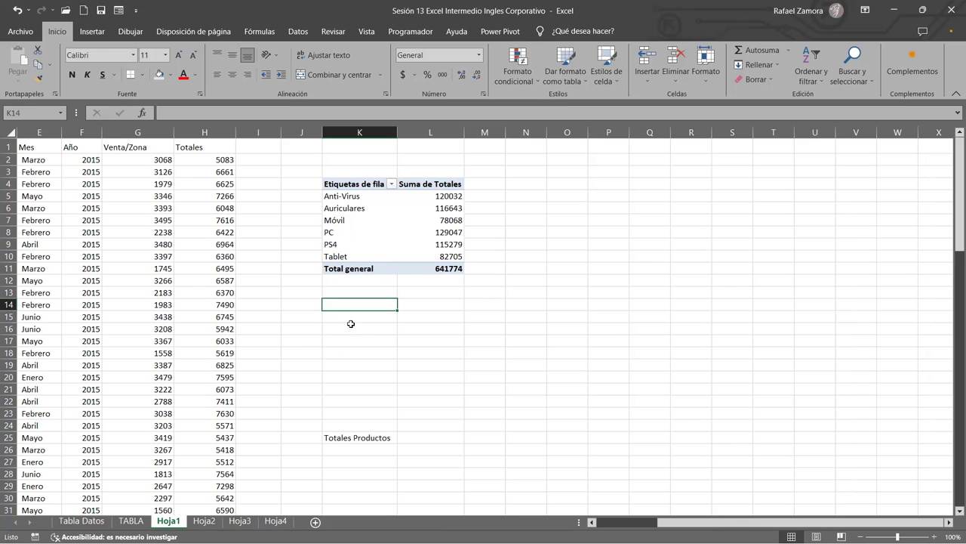
click(402, 208)
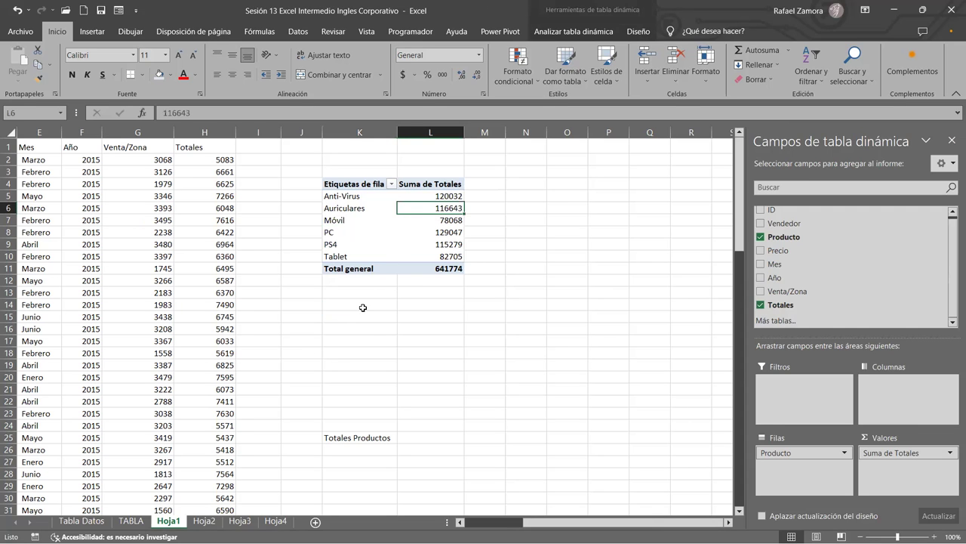
click(363, 307)
Move the Totales Productos label from K25 down to K27.
drag(696, 522, 665, 522)
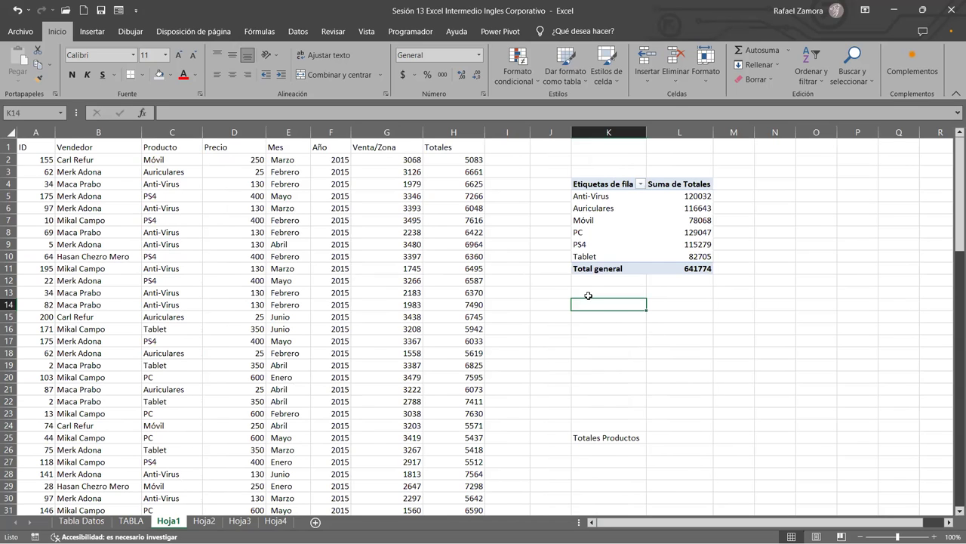
click(596, 439)
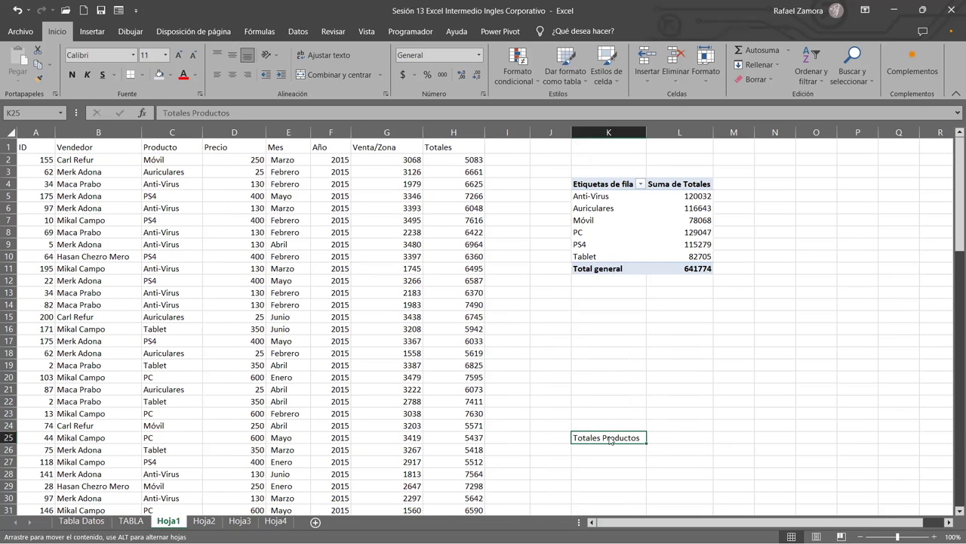
drag(612, 361, 613, 385)
click(621, 325)
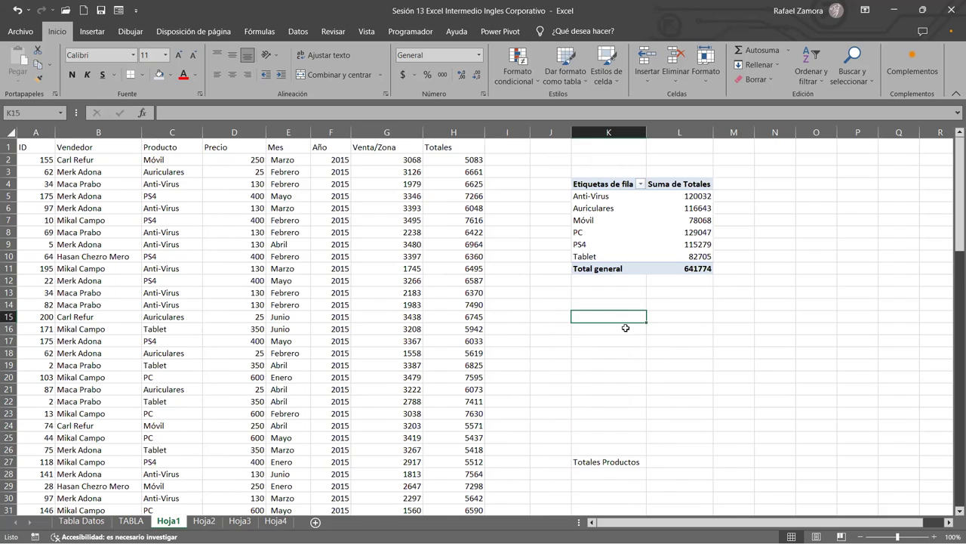
click(165, 218)
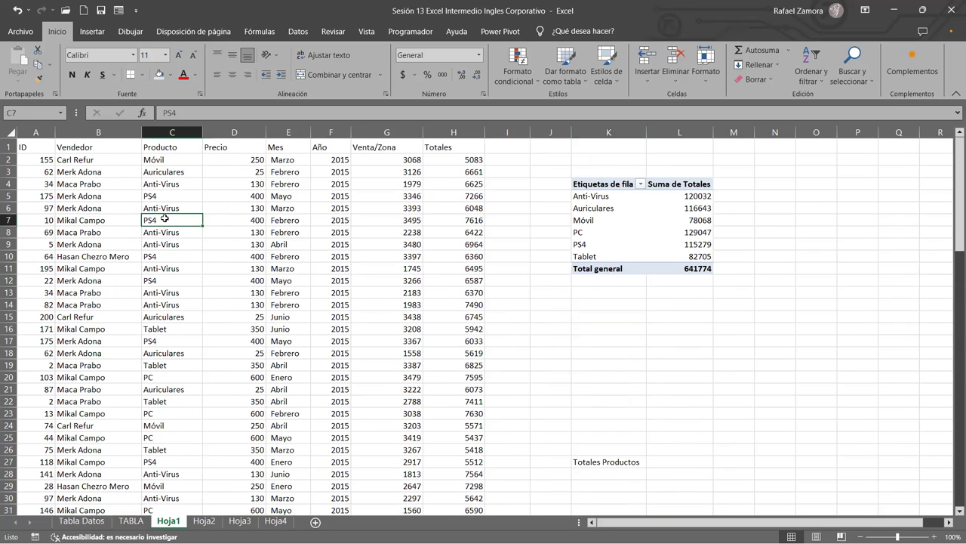
click(306, 378)
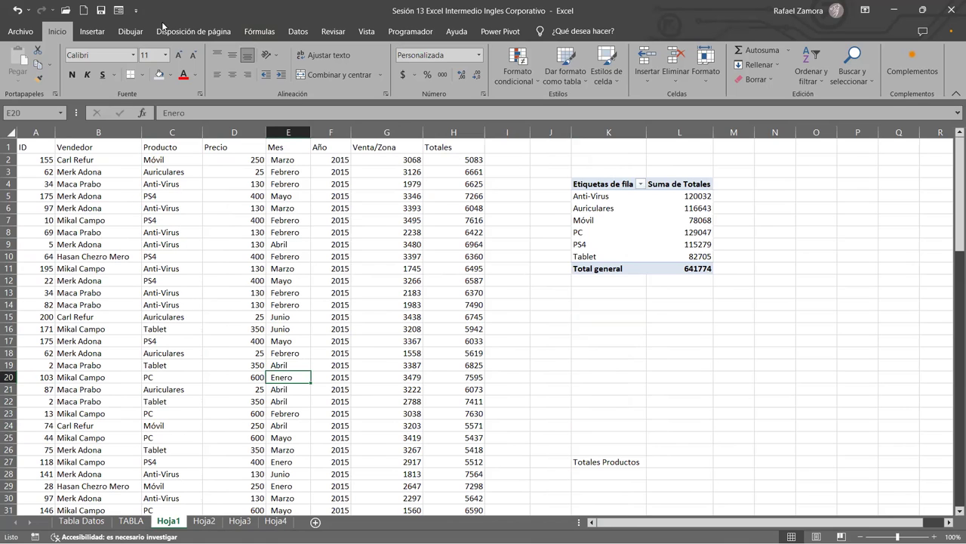
Insert a second pivot table from Hoja1!$A$1:$H$100 at K15 on the existing sheet, replacing data.
click(92, 31)
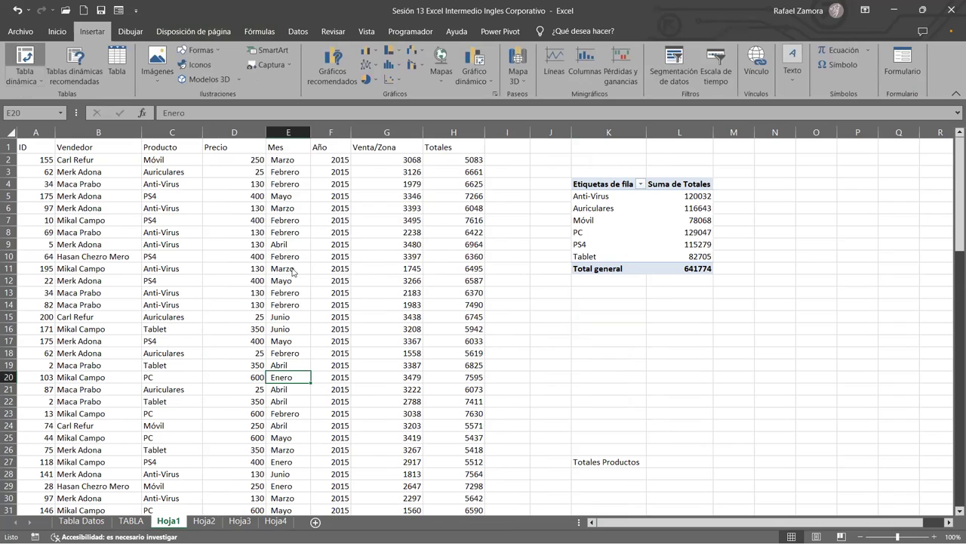
click(269, 227)
click(613, 314)
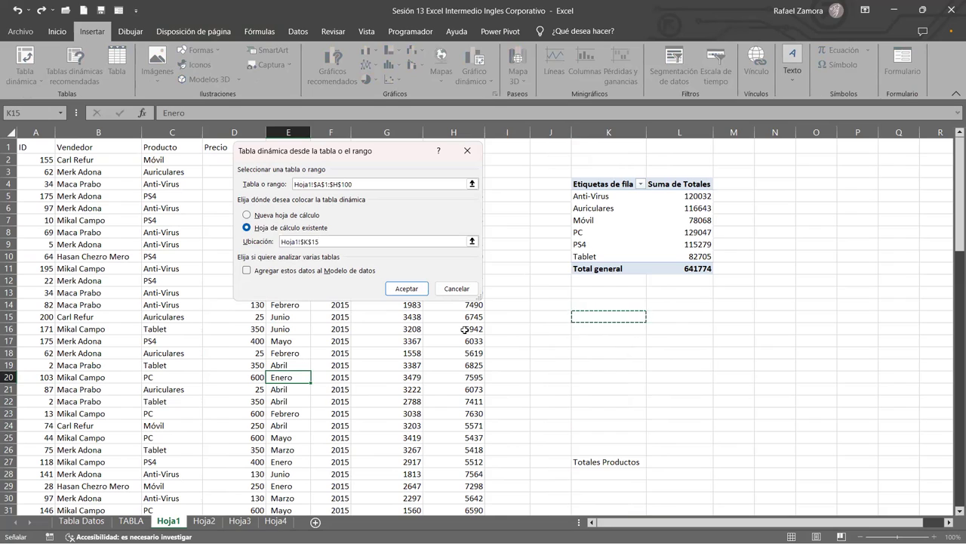
click(406, 289)
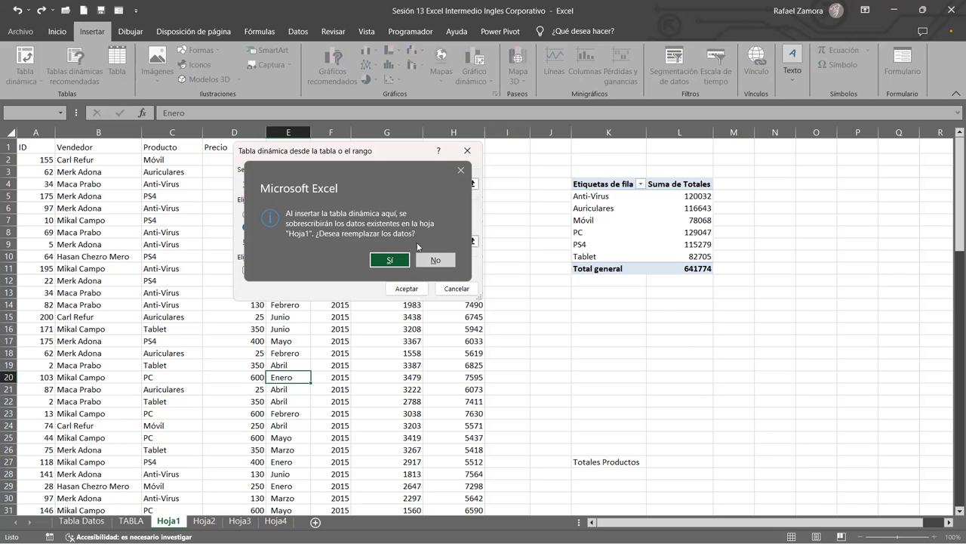
click(379, 260)
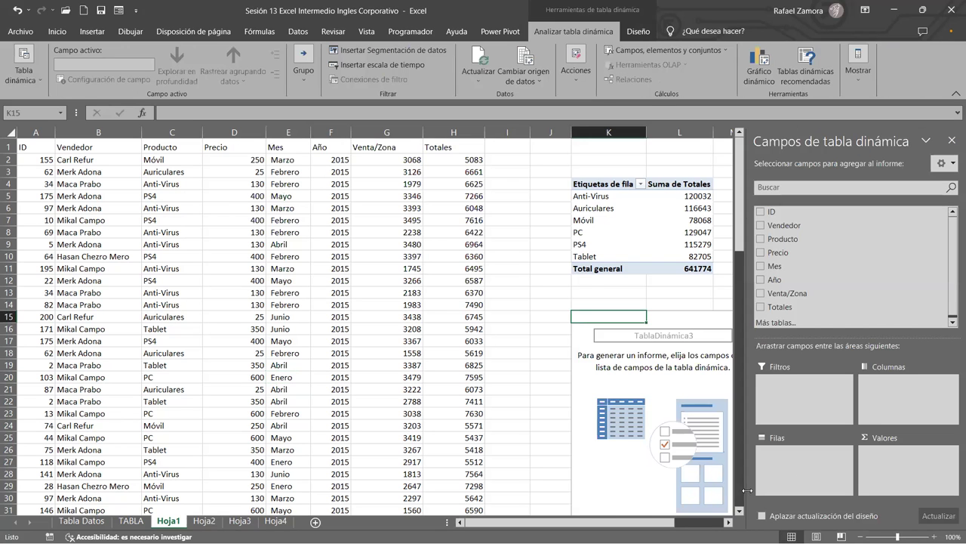
Put Producto in the new pivot's rows and sum Venta/Zona as its values.
click(729, 522)
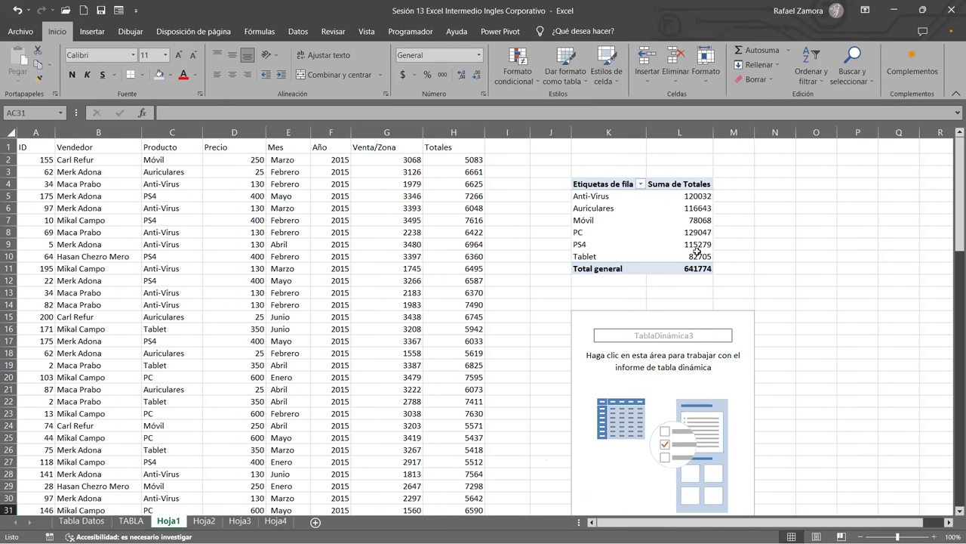
click(716, 402)
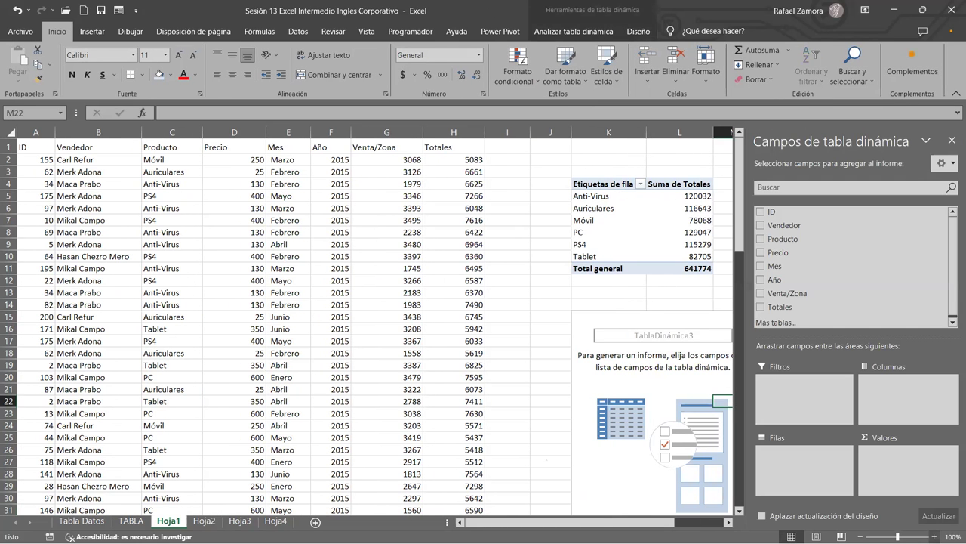
click(728, 521)
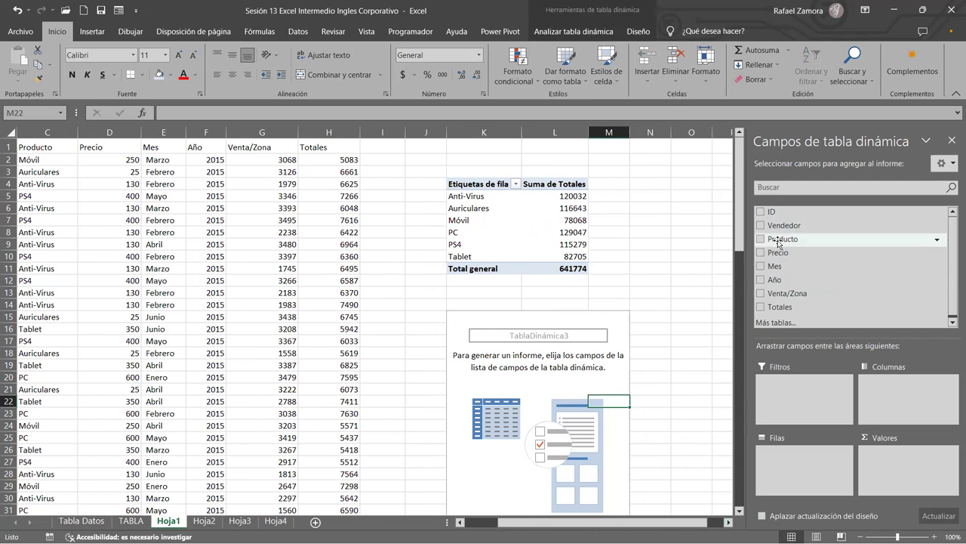
drag(785, 239, 800, 465)
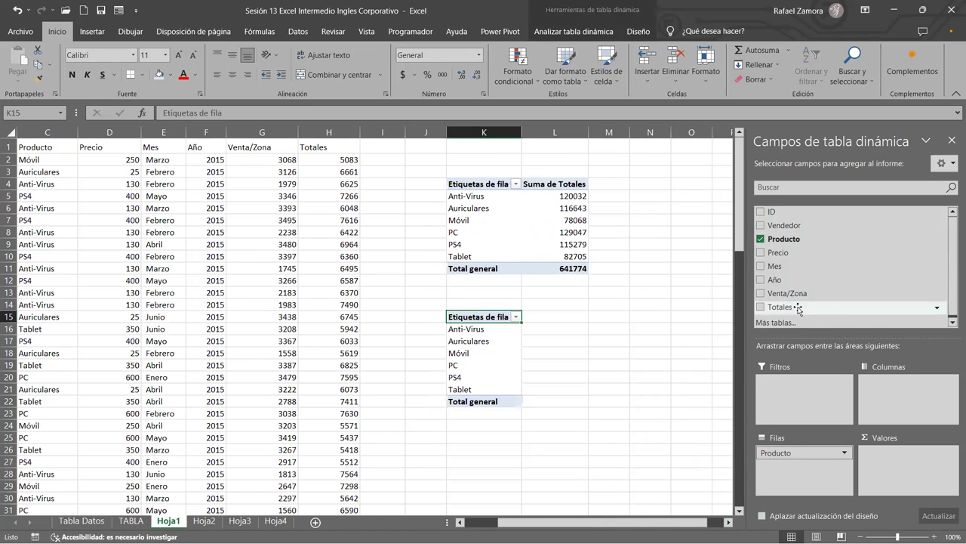
mouse_move(785, 292)
mouse_down()
mouse_move(844, 413)
mouse_move(893, 451)
mouse_up()
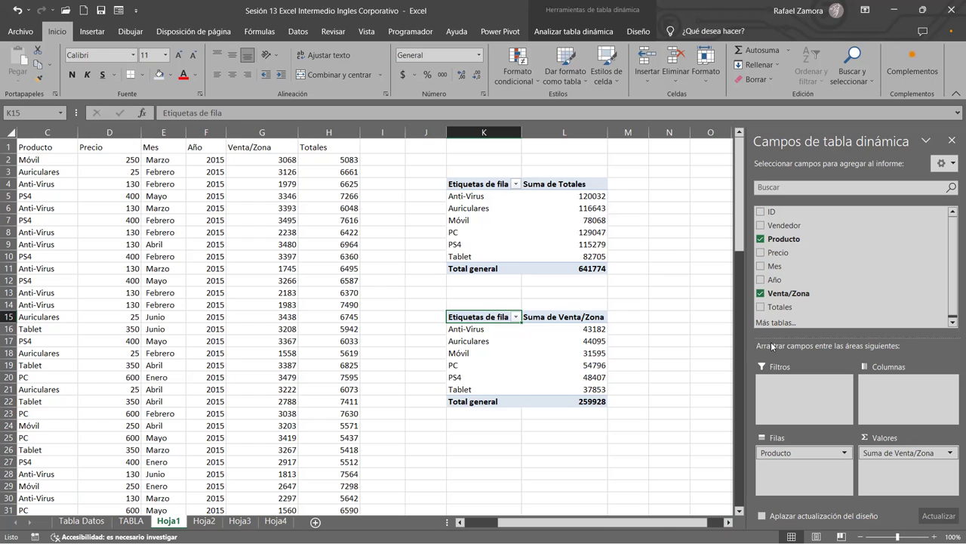
Swap Año out of the columns for Mes, spreading sums across Enero to Junio.
drag(767, 281, 914, 403)
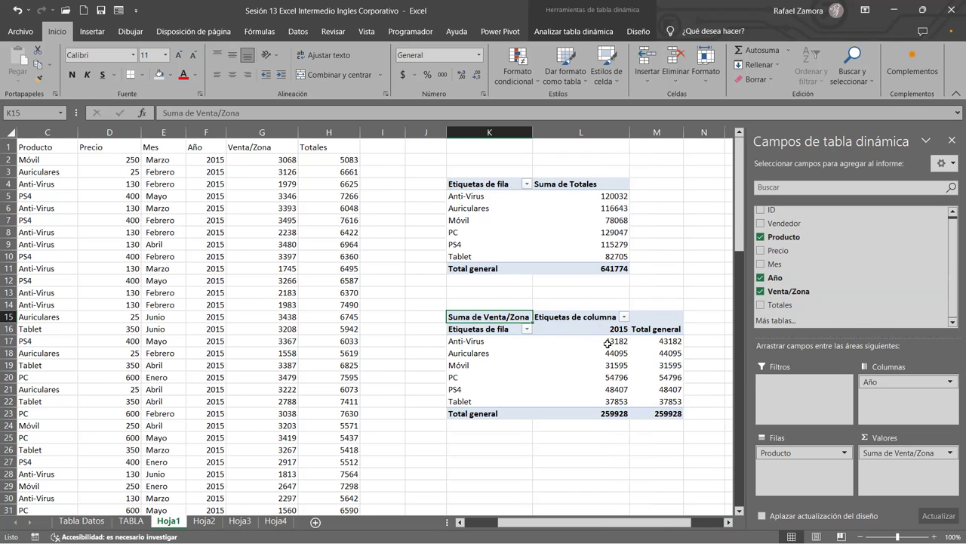
mouse_move(628, 335)
drag(869, 381, 865, 296)
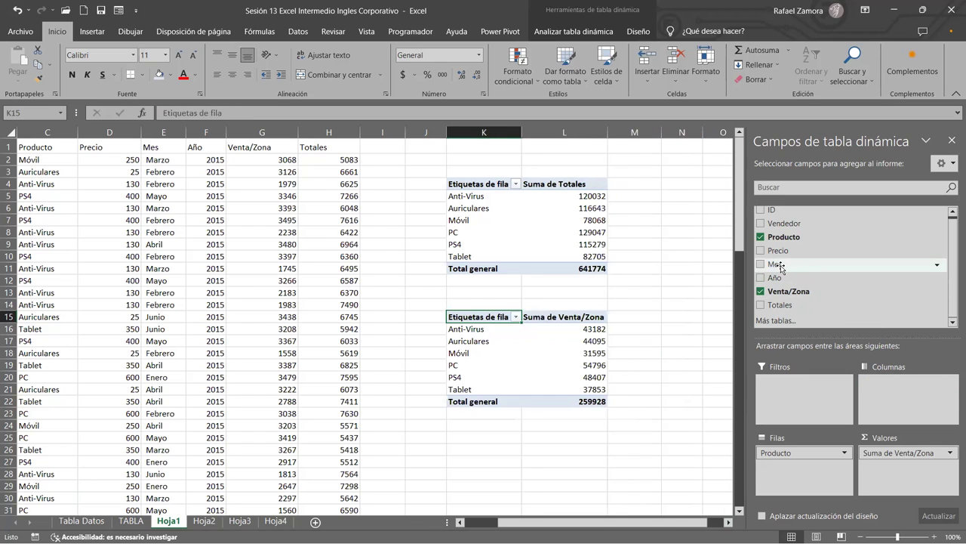
drag(780, 269, 897, 418)
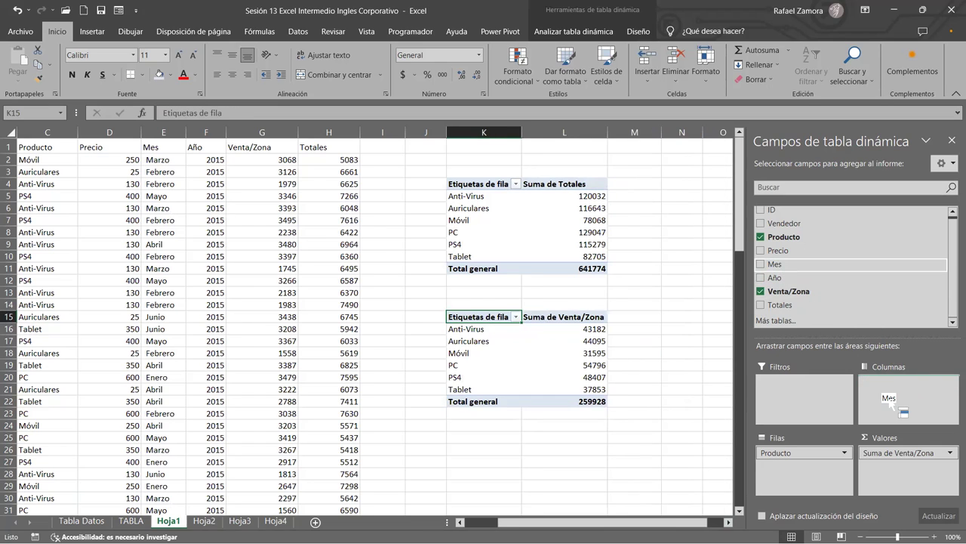
drag(634, 522, 687, 476)
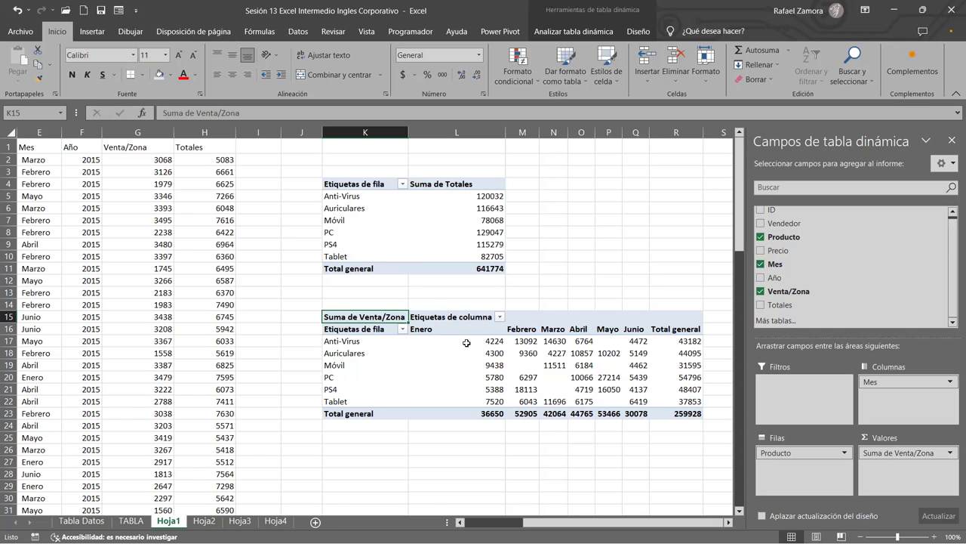
drag(463, 341, 471, 402)
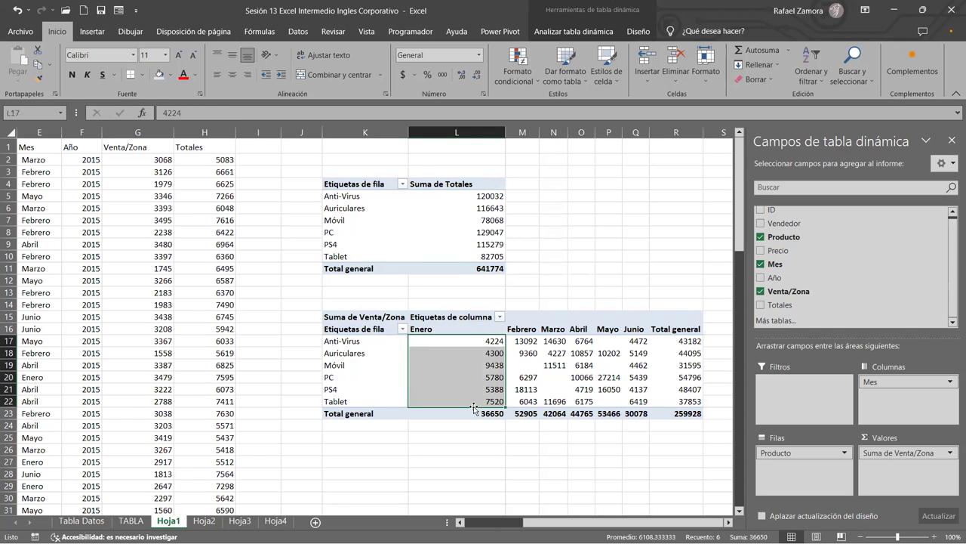
drag(520, 333, 521, 399)
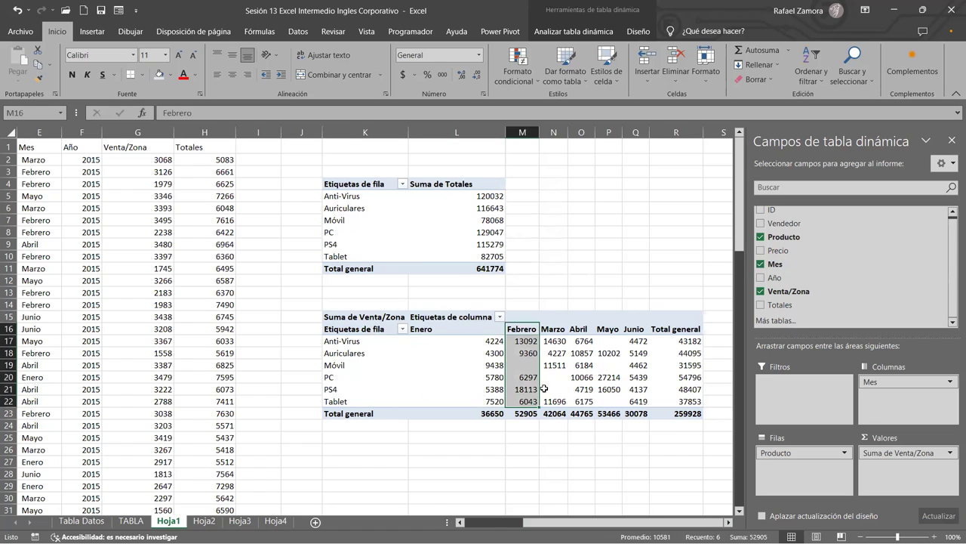
click(554, 389)
click(478, 341)
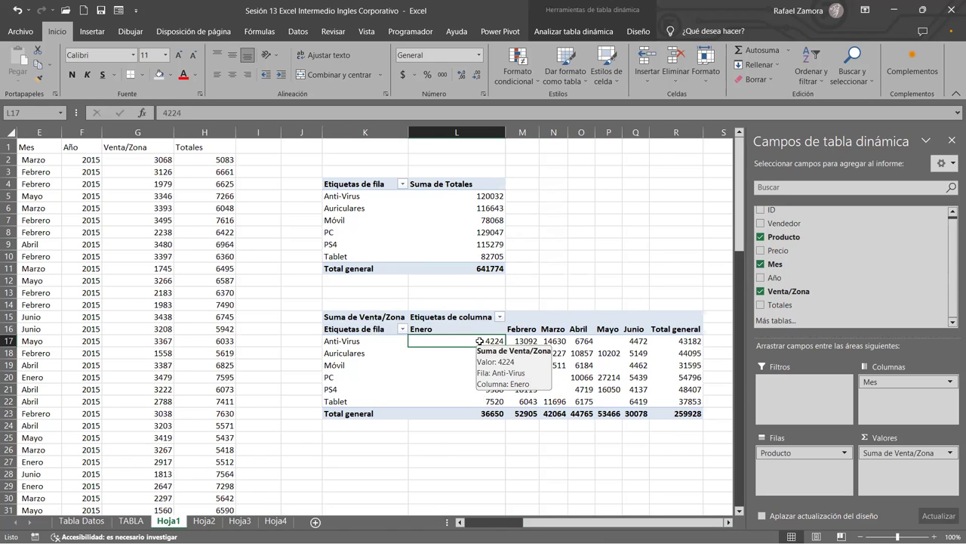
click(469, 350)
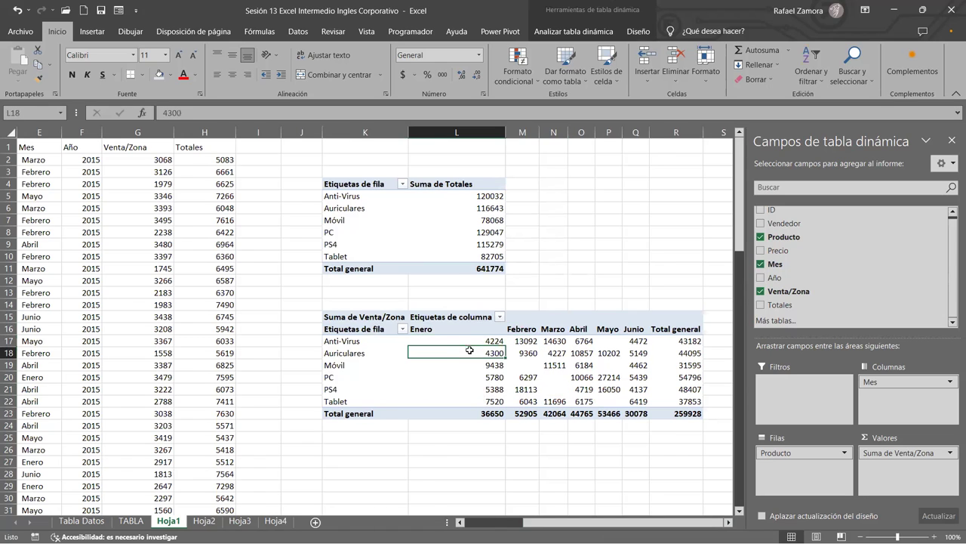
click(345, 342)
click(416, 337)
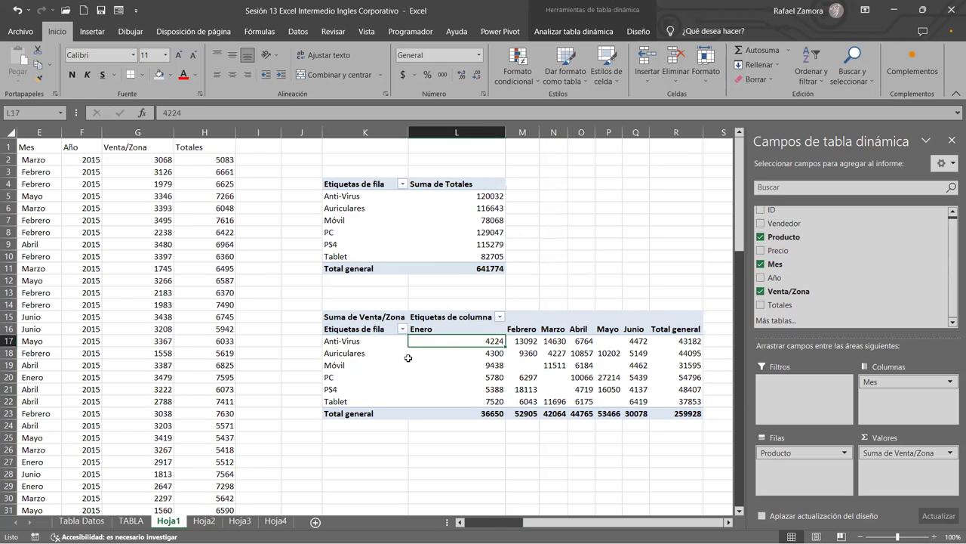
click(346, 356)
click(413, 357)
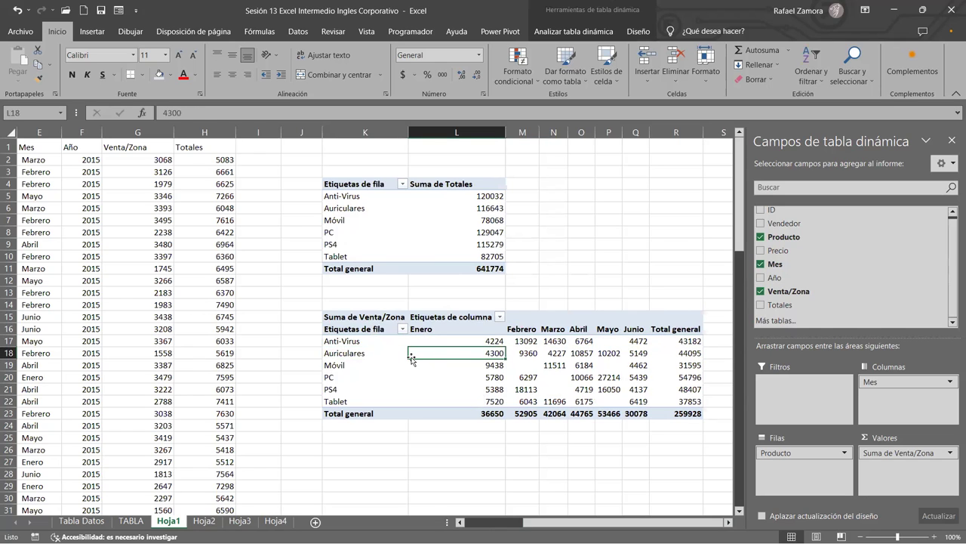
click(529, 351)
click(541, 363)
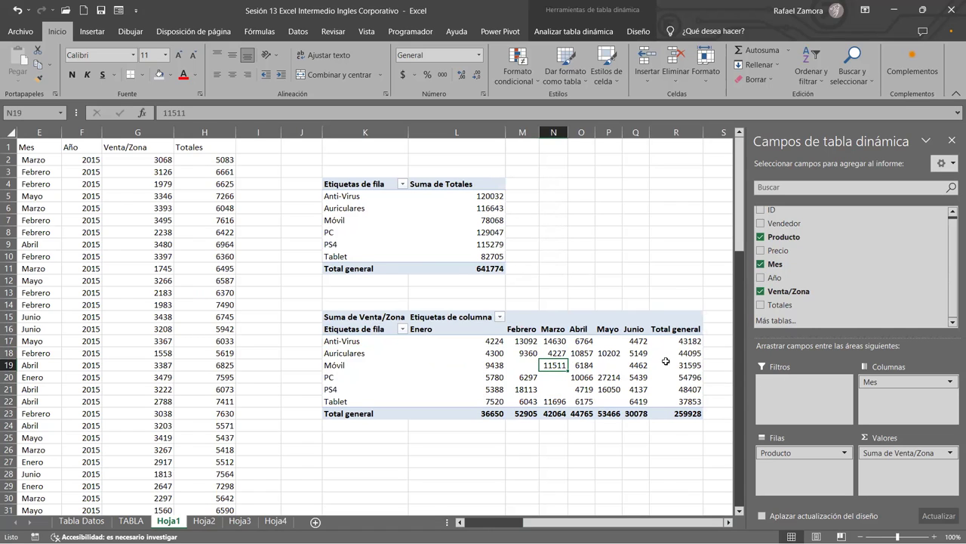
click(682, 339)
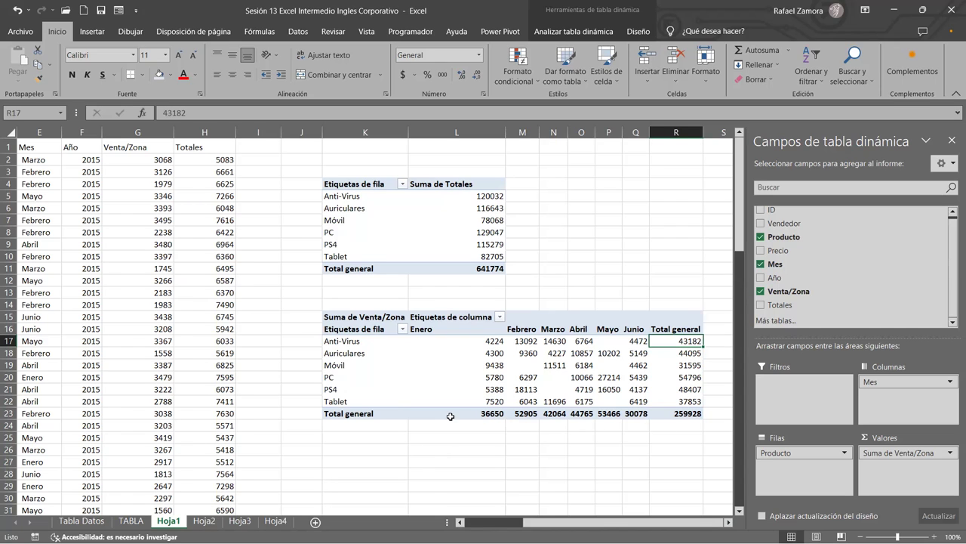
drag(680, 414, 729, 429)
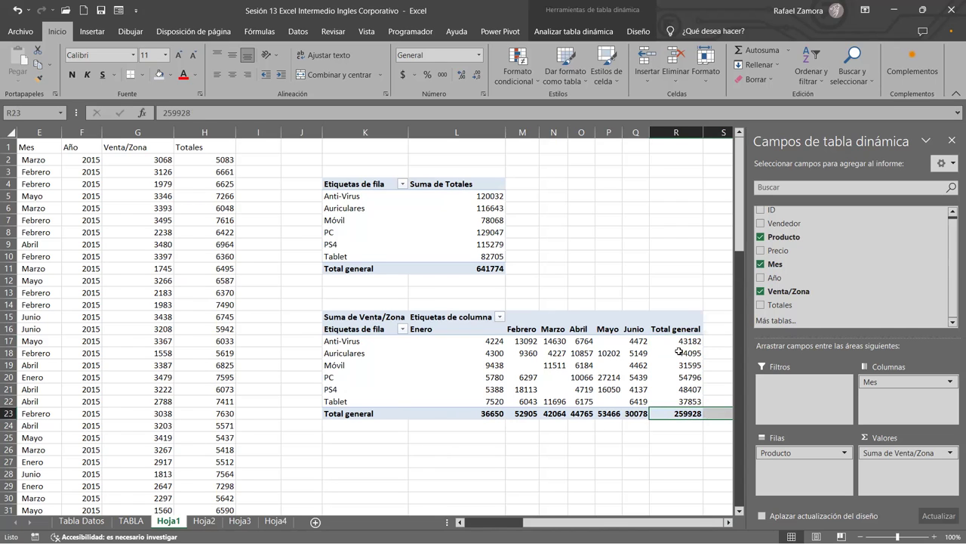
drag(678, 352, 679, 443)
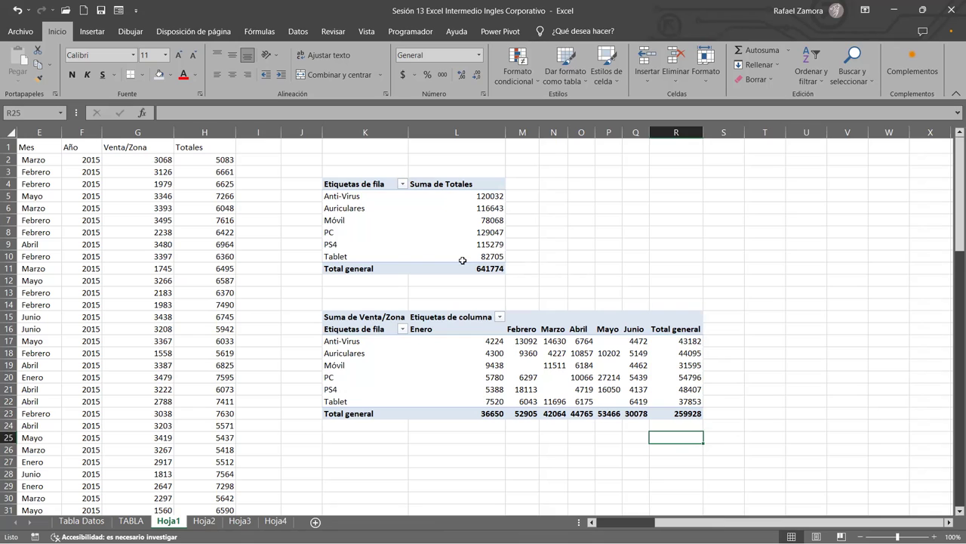
click(441, 245)
click(471, 387)
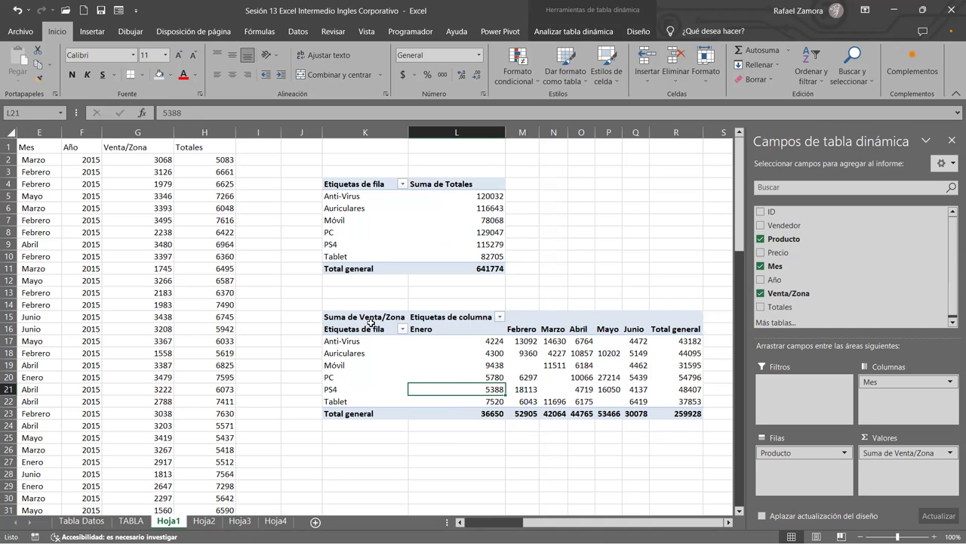
click(118, 267)
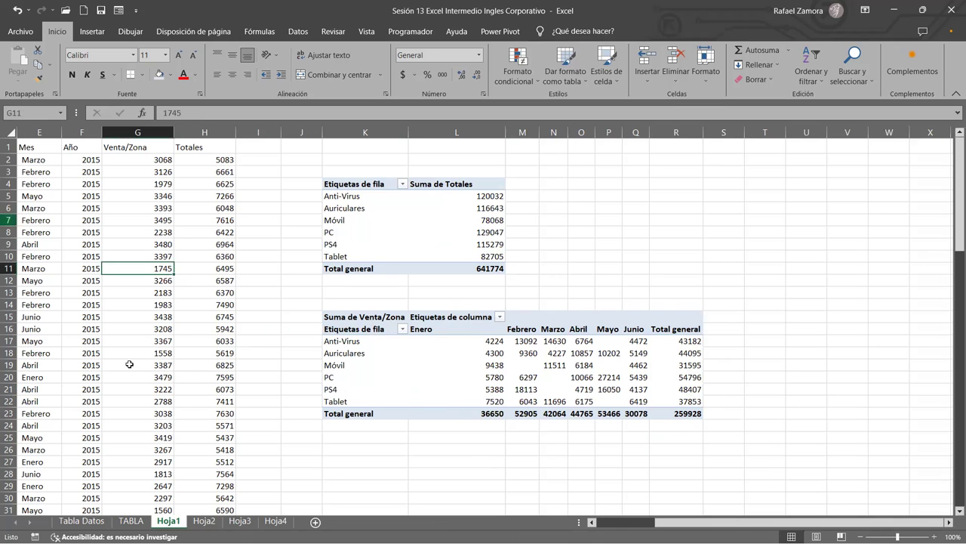
scroll(588, 471, left, 3)
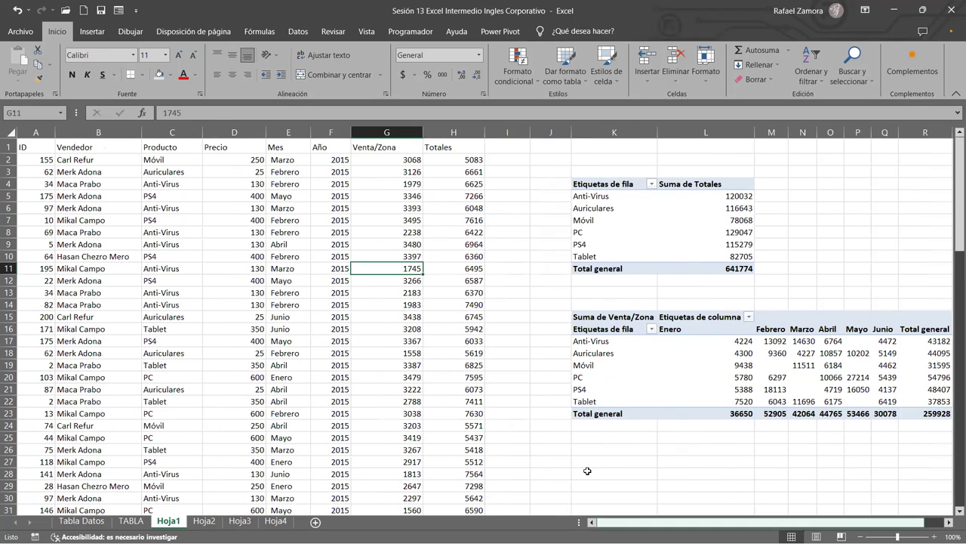
click(275, 304)
click(158, 280)
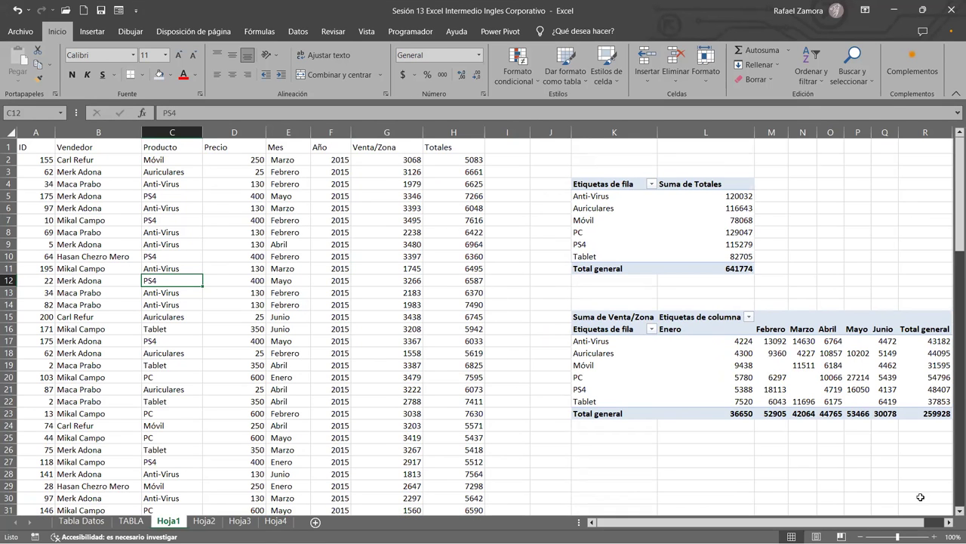
click(949, 521)
click(949, 522)
click(949, 521)
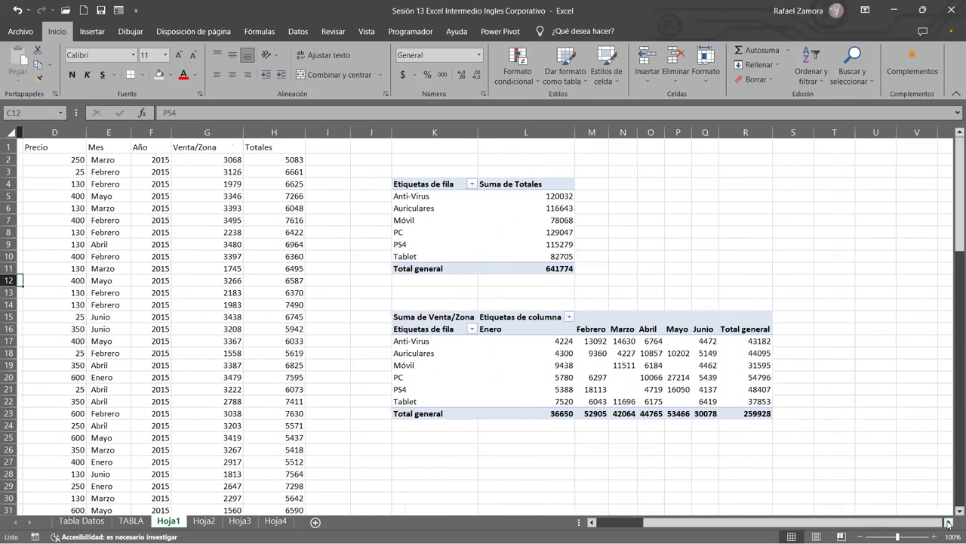
click(949, 521)
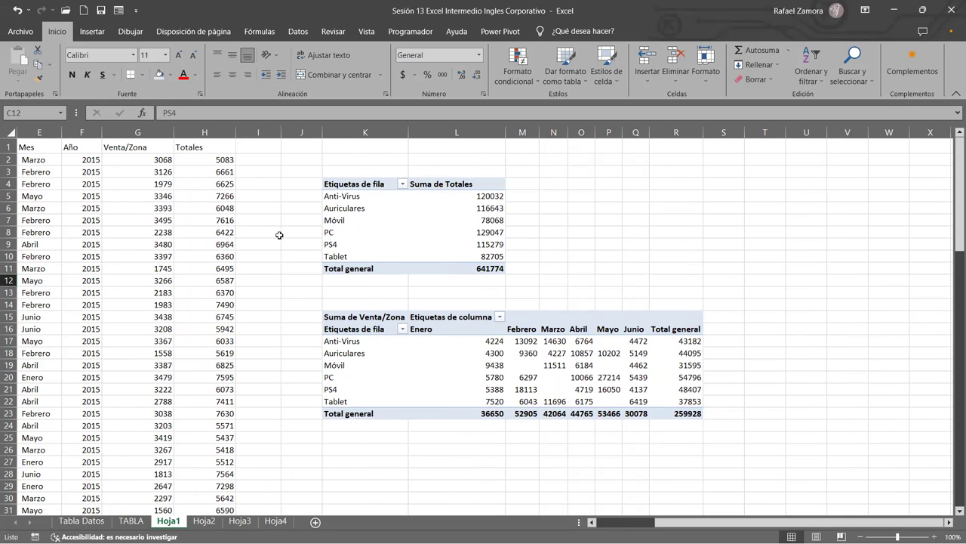
click(386, 438)
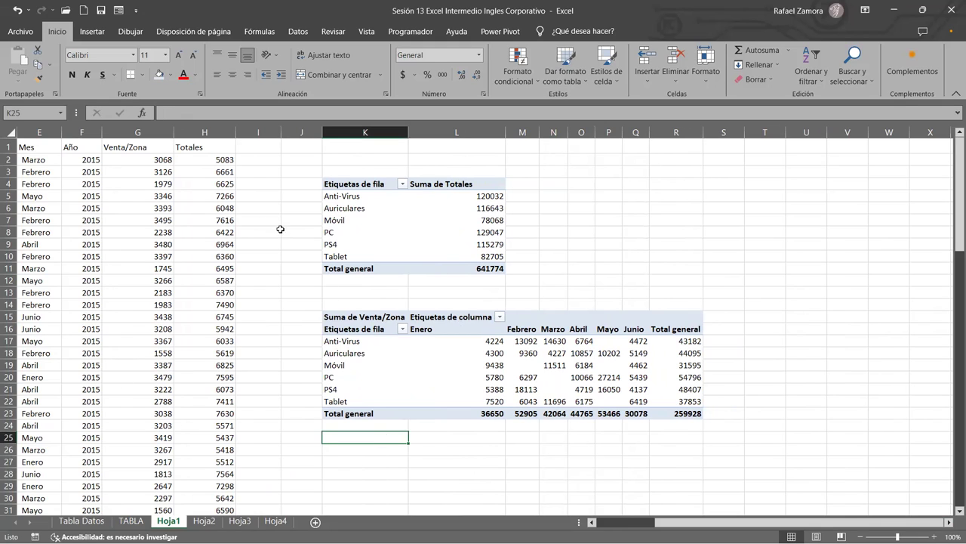
click(190, 217)
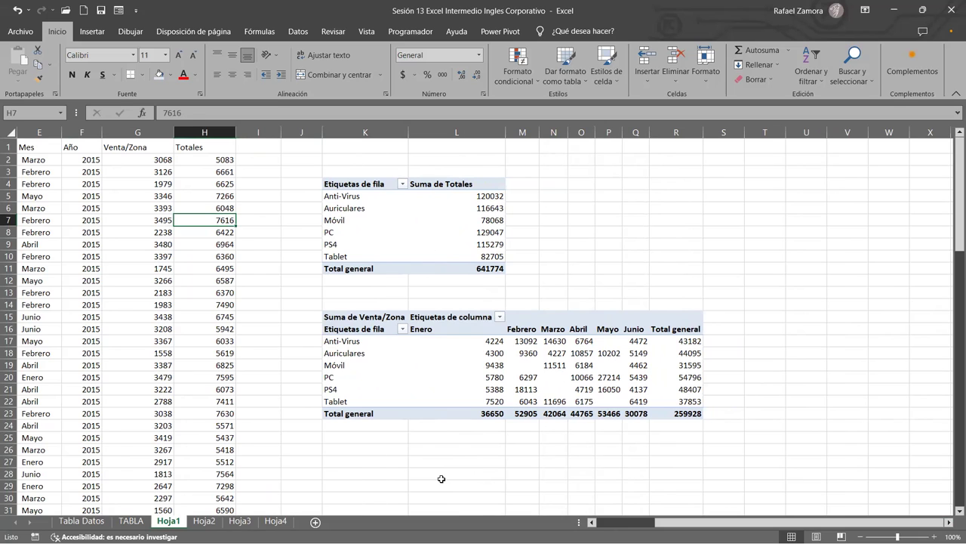
scroll(441, 478, left, 2)
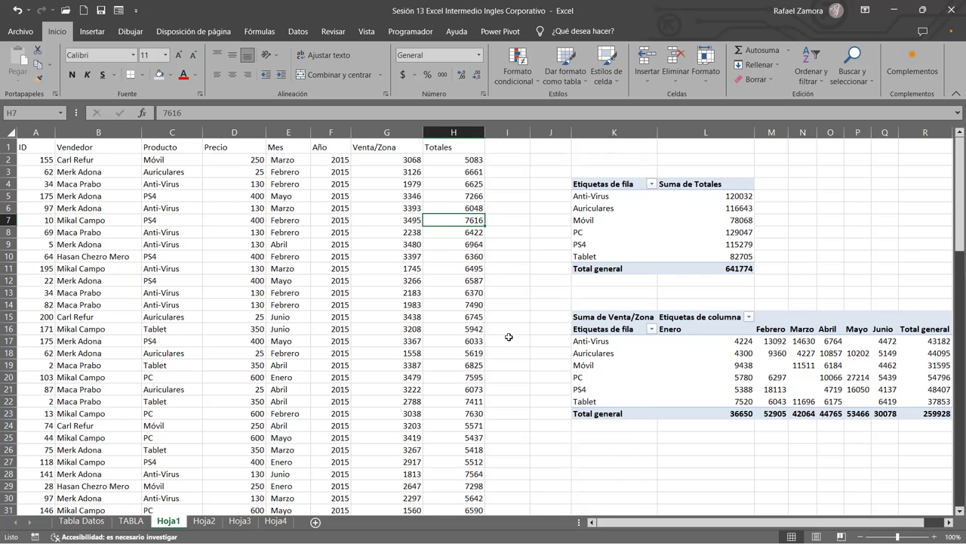
click(651, 463)
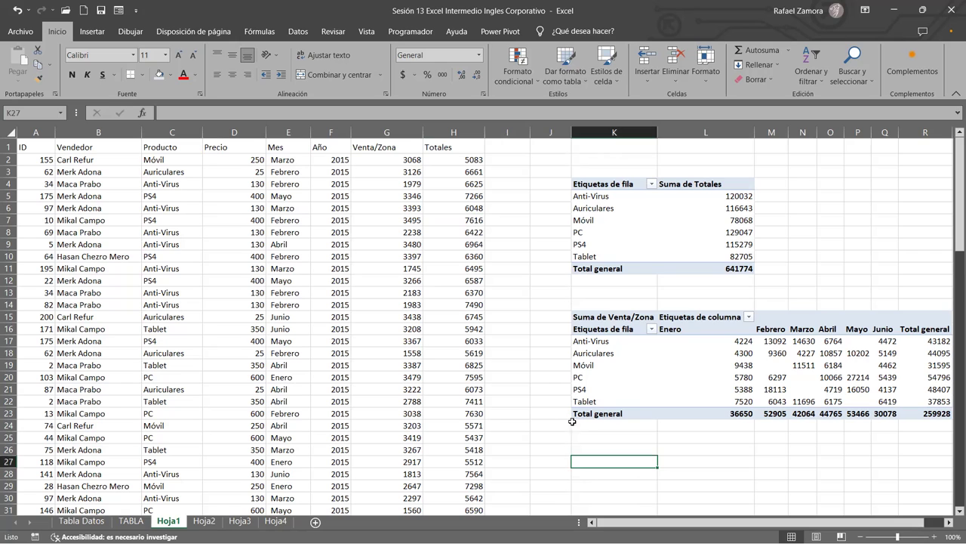
click(205, 322)
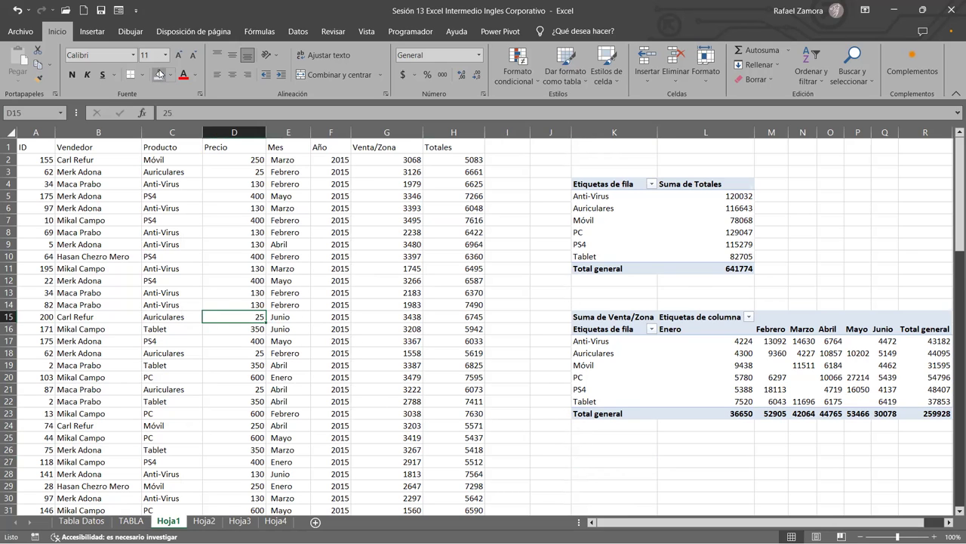
Create a third pivot table on Hoja1 at cell K29.
click(92, 31)
click(23, 62)
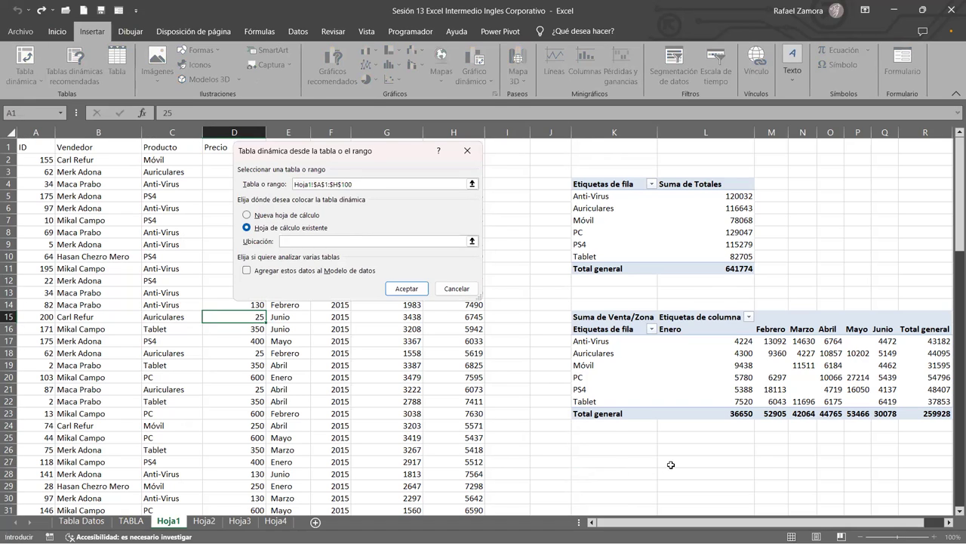
click(642, 486)
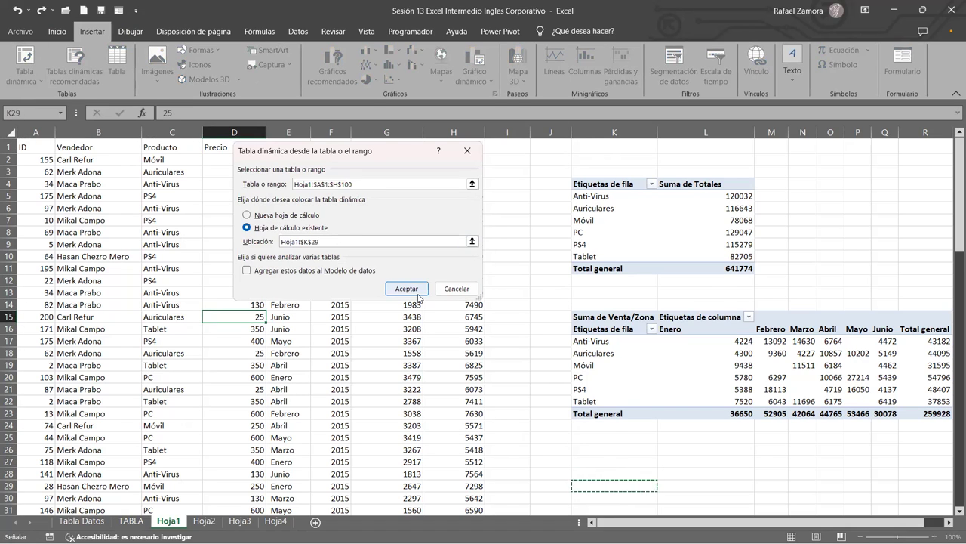
click(417, 294)
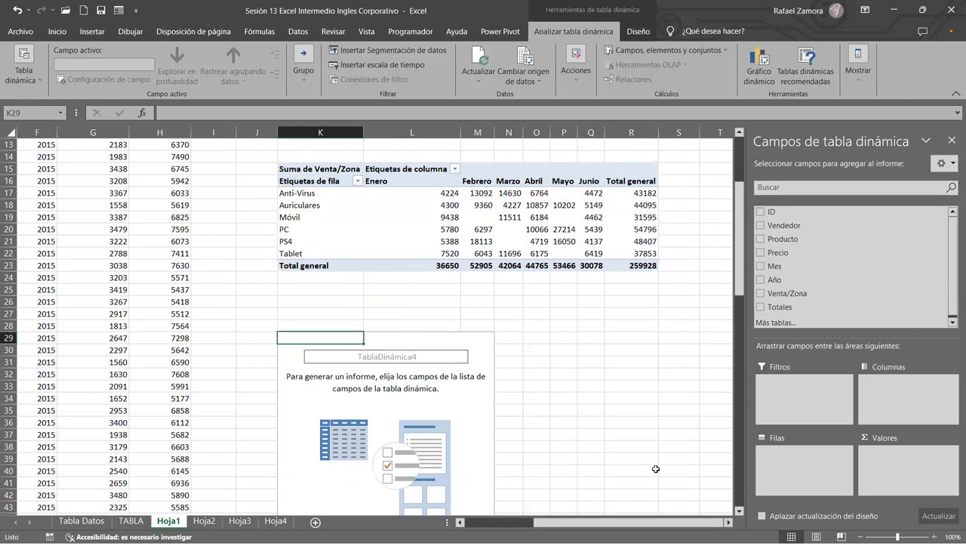
Lay out the K29 pivot with Vendedor rows, Producto columns and Suma de Totales values.
drag(787, 227, 822, 463)
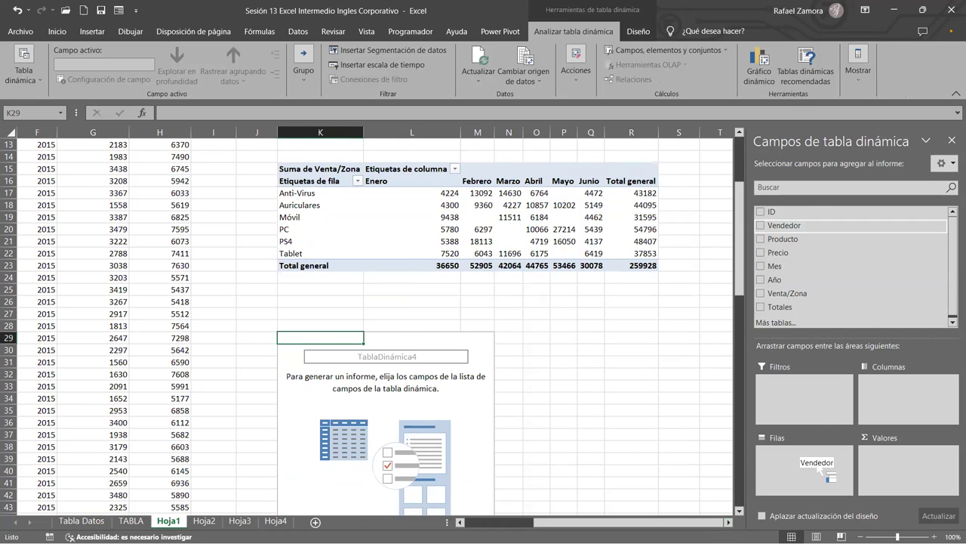
drag(785, 238, 901, 407)
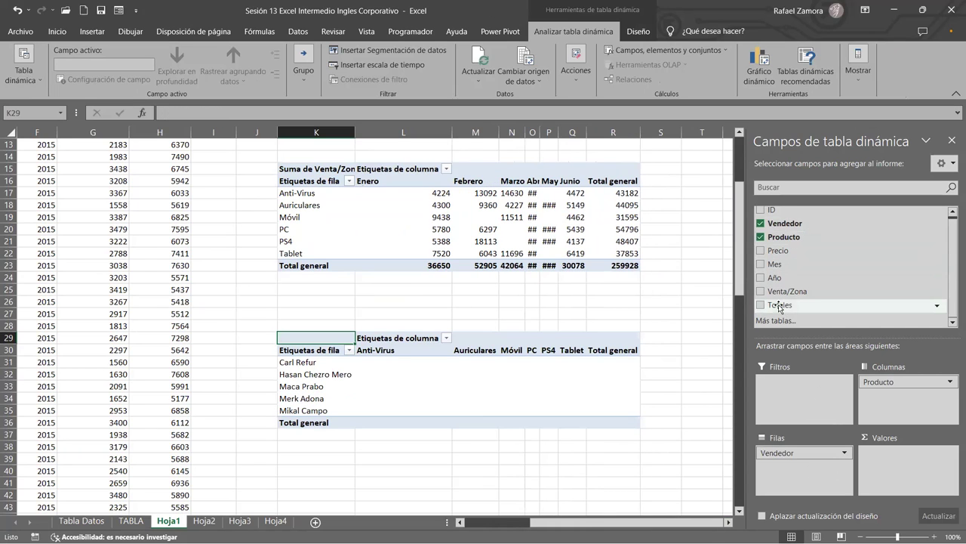
drag(779, 306, 918, 483)
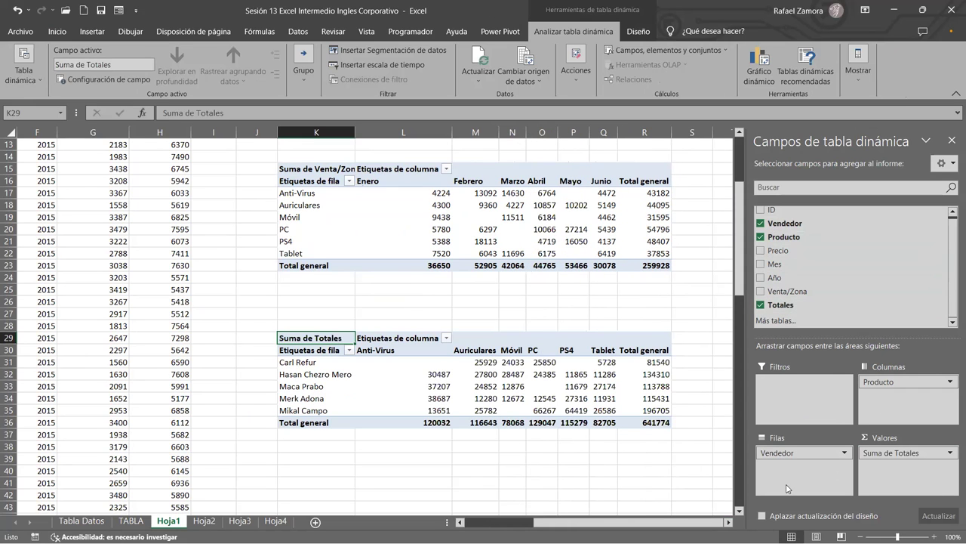
scroll(665, 427, up, 2)
Check the first pivot's grand total 641774 and the sum of its product totals.
scroll(665, 427, up, 2)
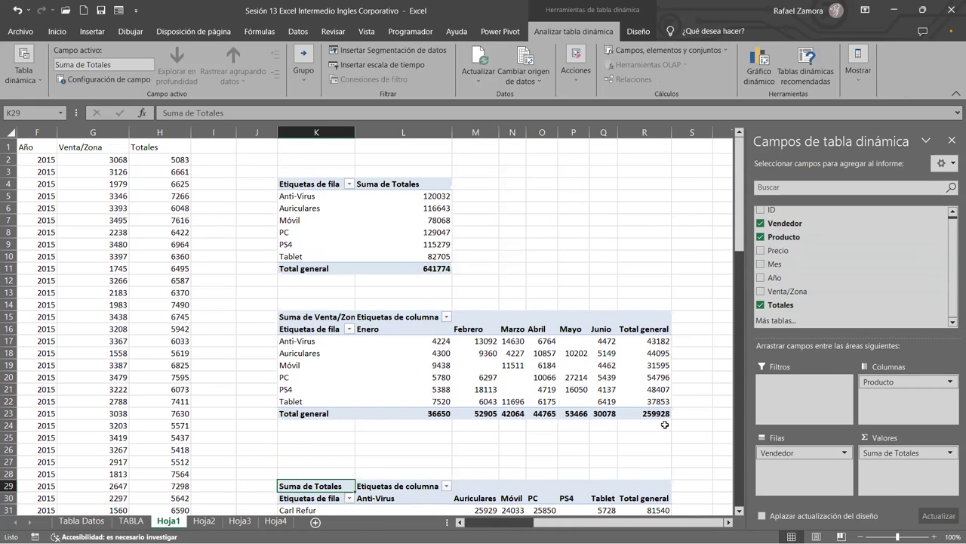
click(442, 272)
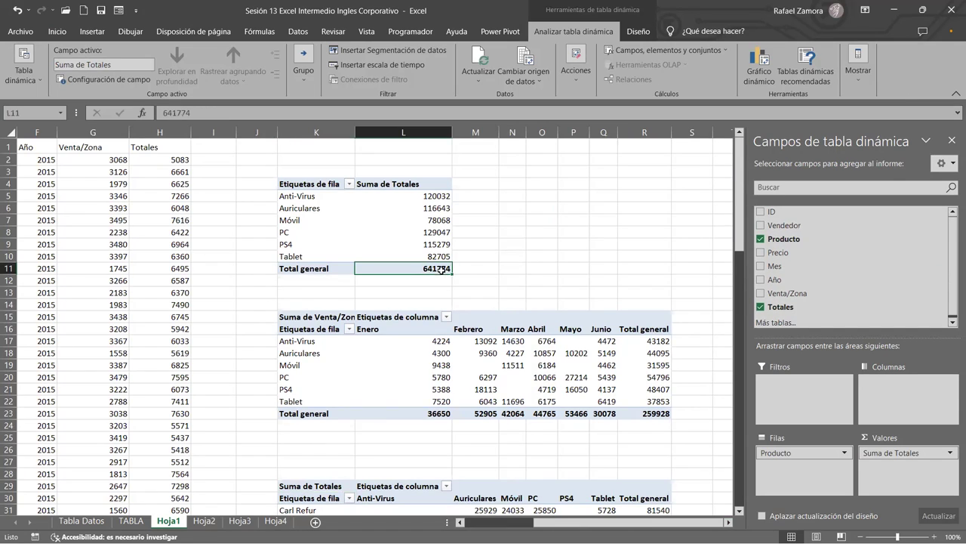
scroll(573, 407, down, 4)
click(654, 429)
scroll(831, 423, up, 4)
scroll(812, 370, down, 4)
click(583, 365)
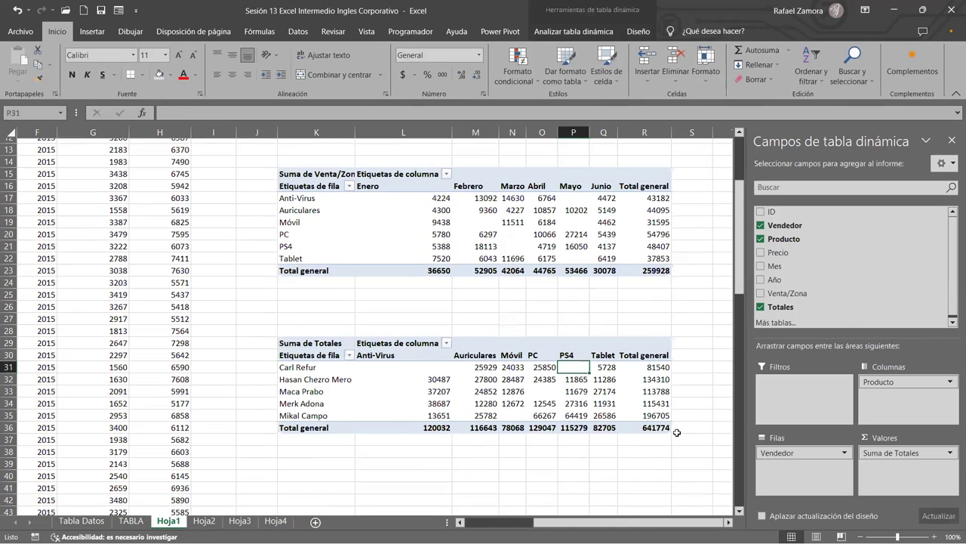
scroll(649, 408, up, 3)
scroll(568, 375, up, 1)
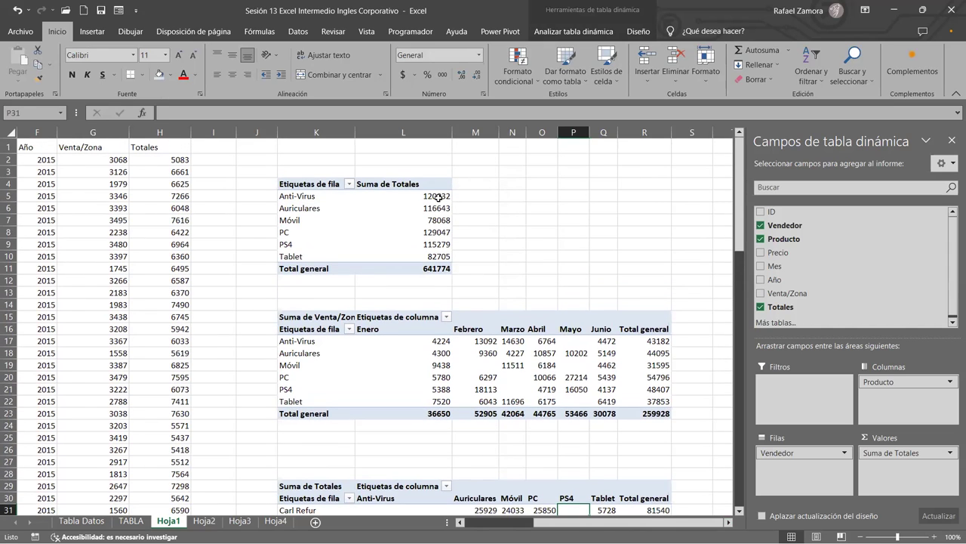
drag(431, 195, 431, 254)
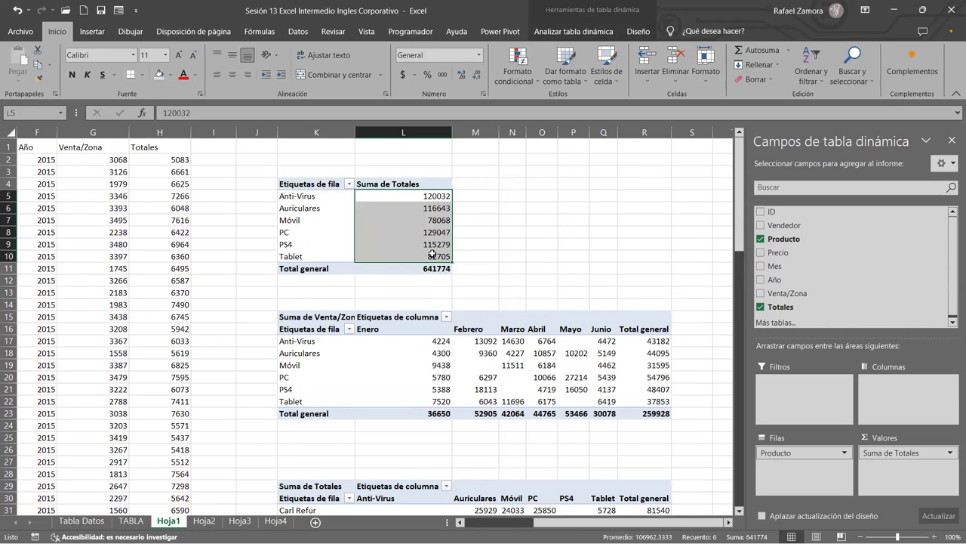
scroll(528, 370, down, 3)
scroll(536, 380, down, 1)
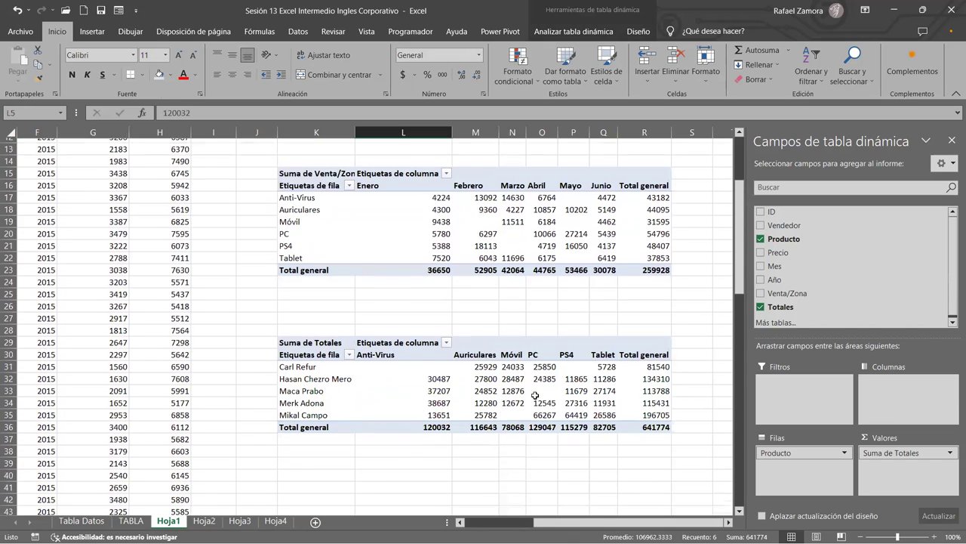
scroll(532, 348, down, 1)
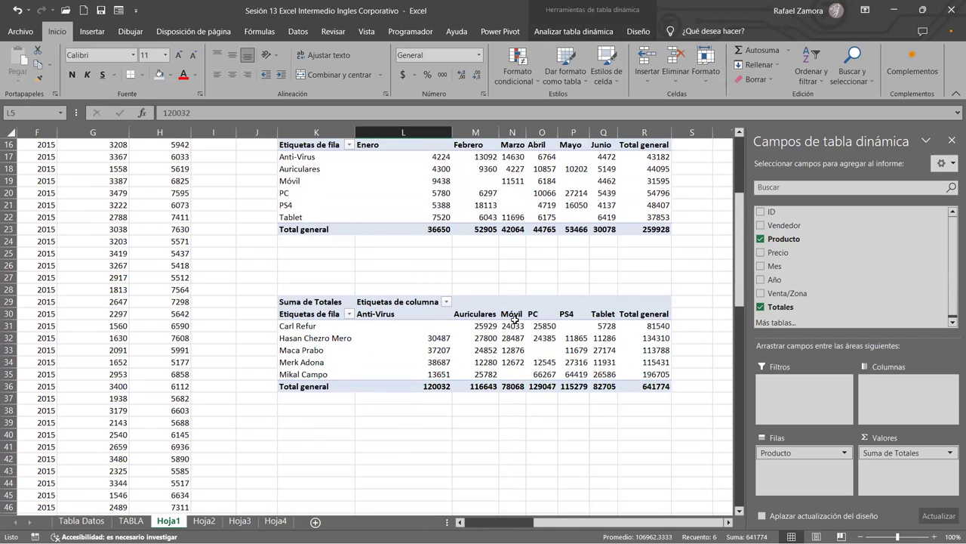
Inspect the new pivot's product labels, seller names, seller totals in R33/R34 and L35.
click(476, 315)
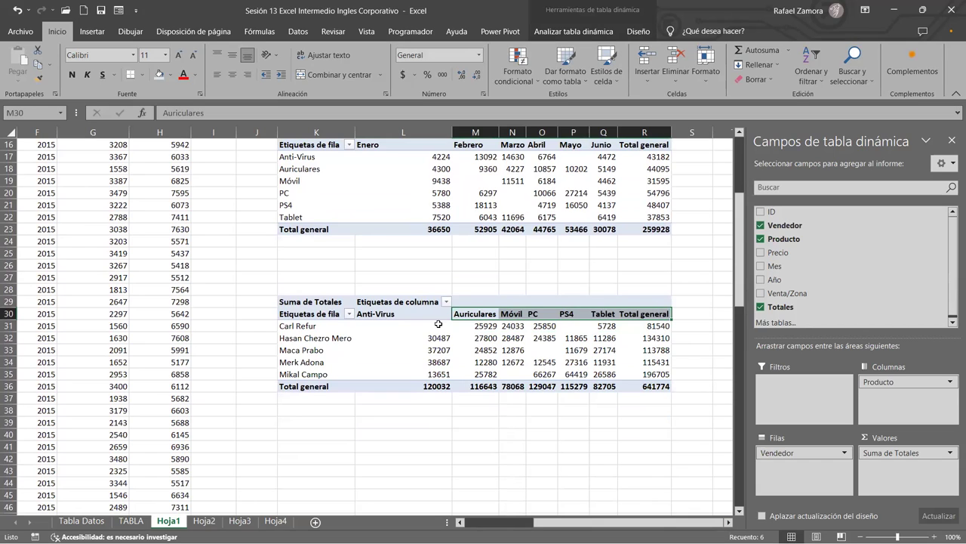
drag(313, 325, 308, 371)
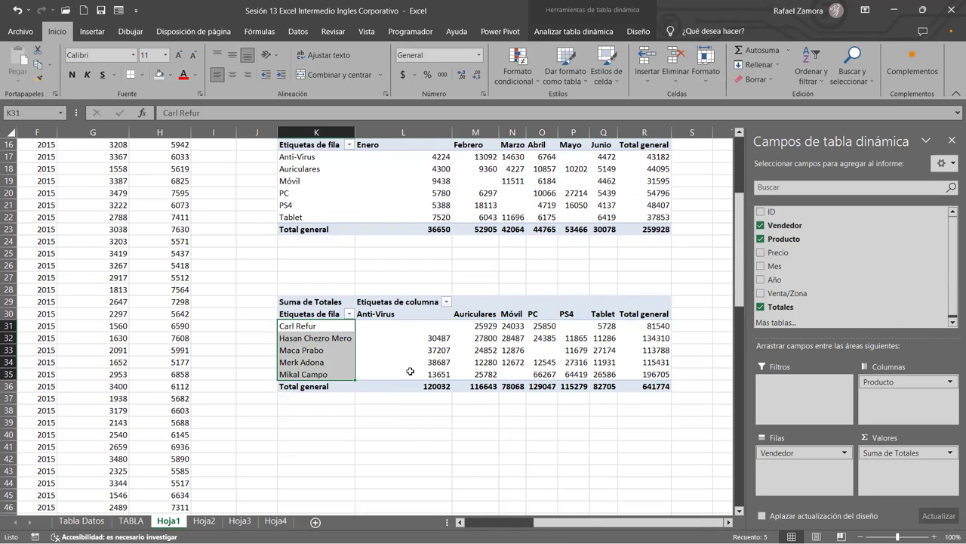
click(632, 360)
scroll(634, 356, up, 3)
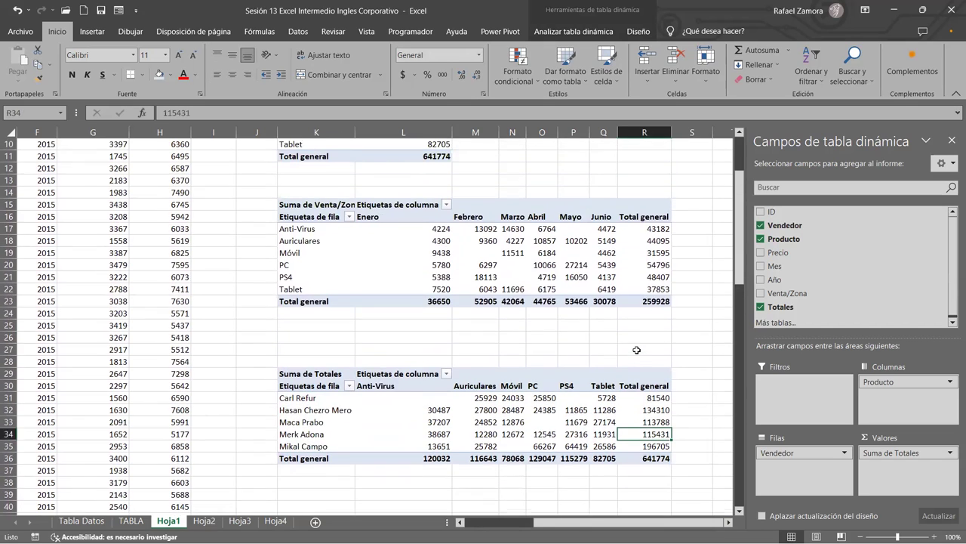
click(437, 170)
click(436, 193)
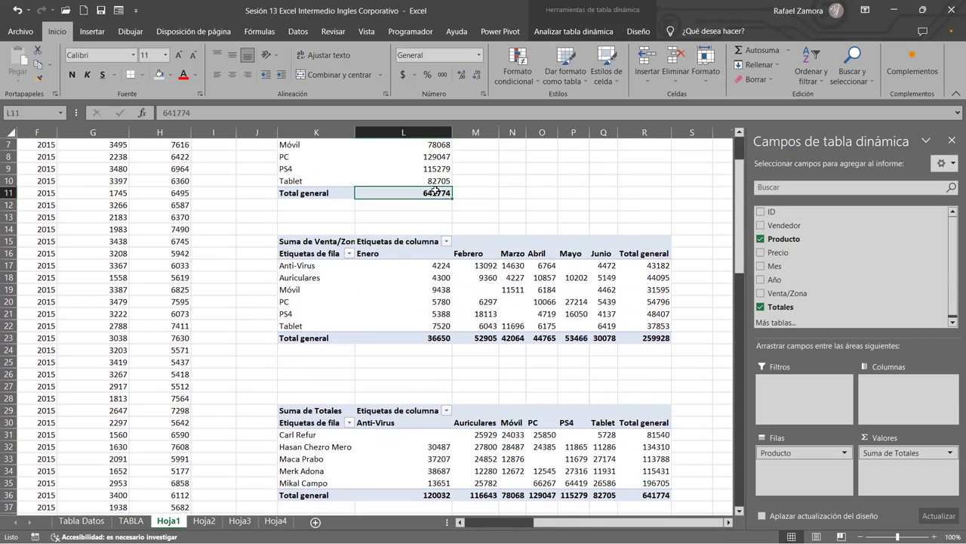
scroll(622, 355, down, 2)
scroll(634, 317, down, 2)
click(644, 313)
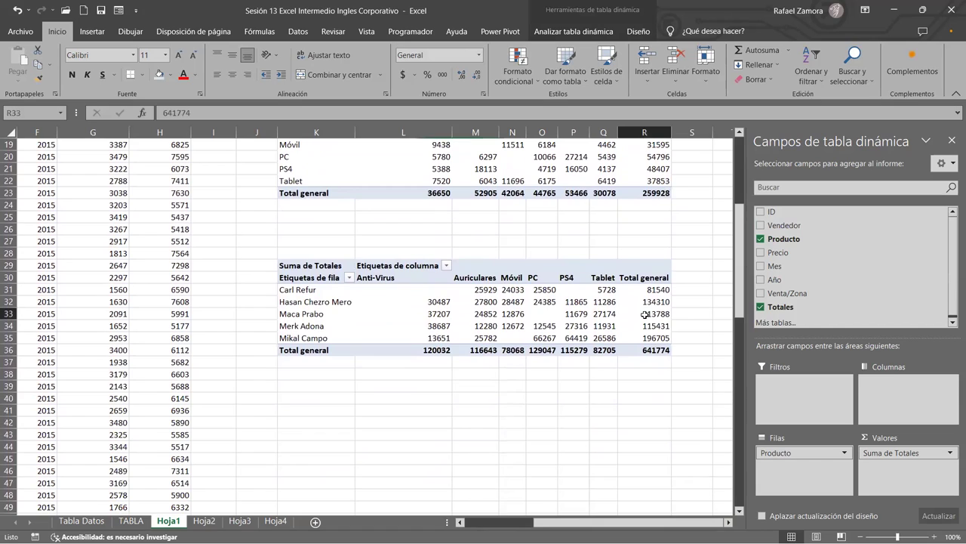
click(437, 339)
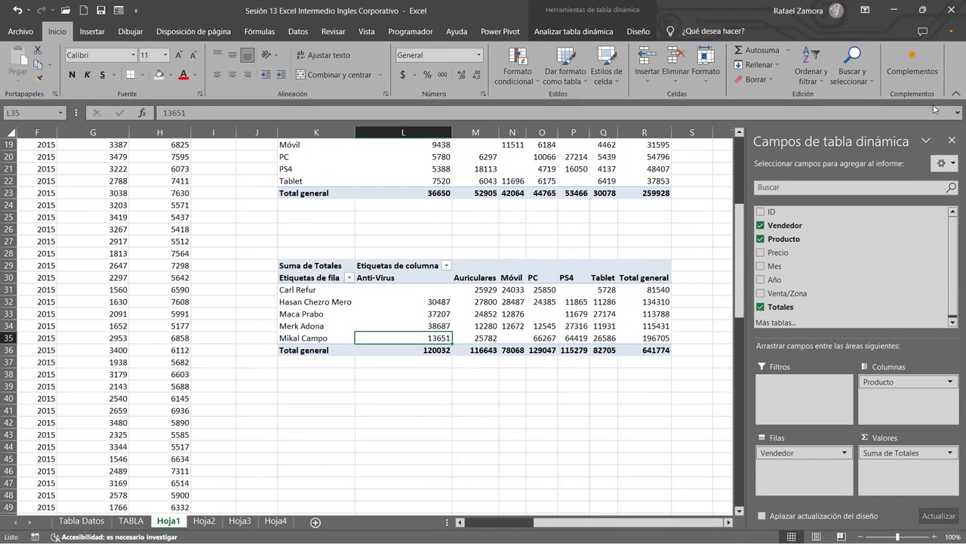
Click into the source data to close the field list and return to the top.
click(105, 265)
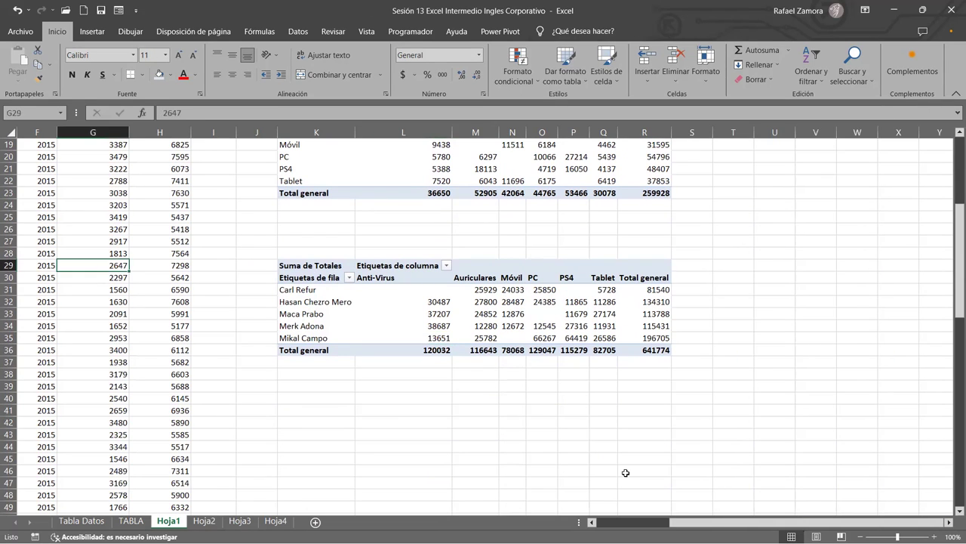
drag(679, 521, 626, 473)
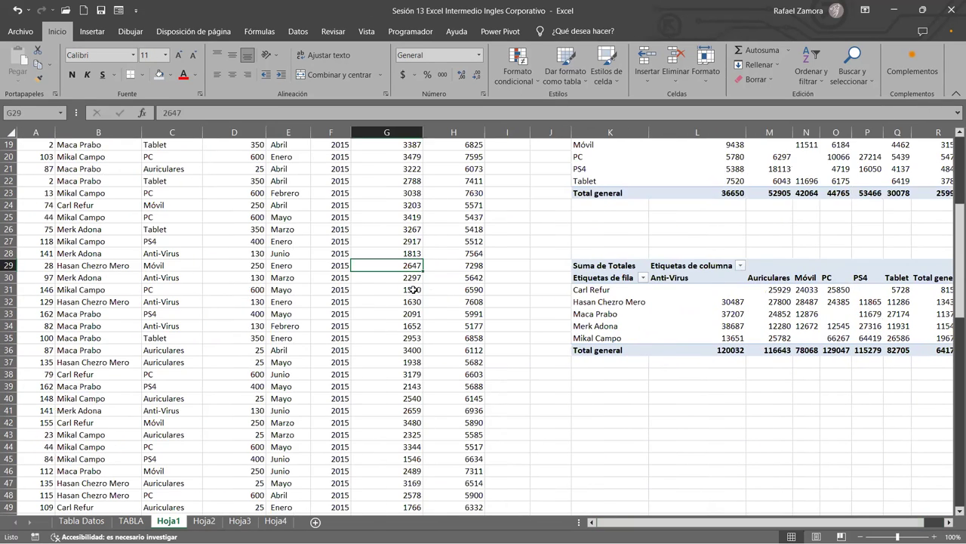
scroll(405, 288, up, 3)
scroll(405, 287, up, 3)
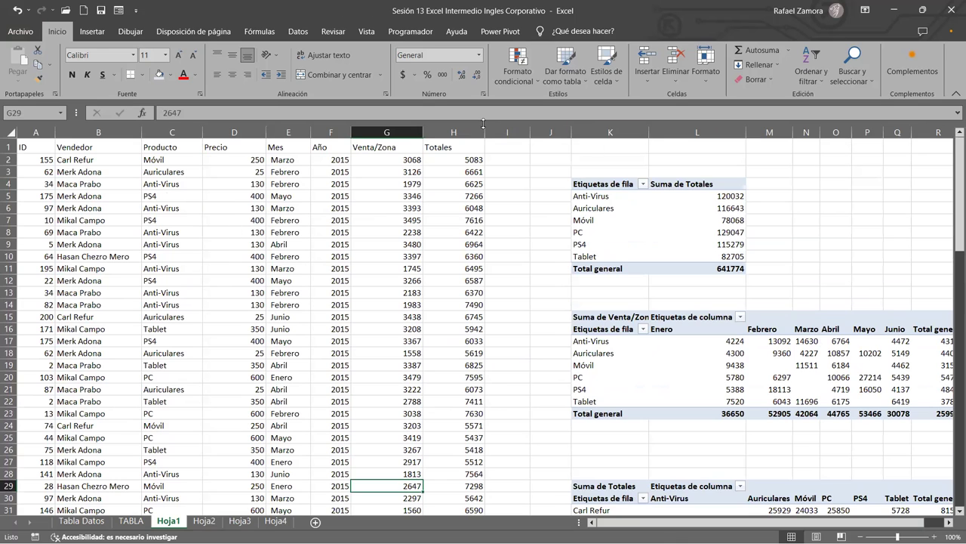
click(453, 146)
key(ctrl+shift+Down)
key(ctrl+shift+Left)
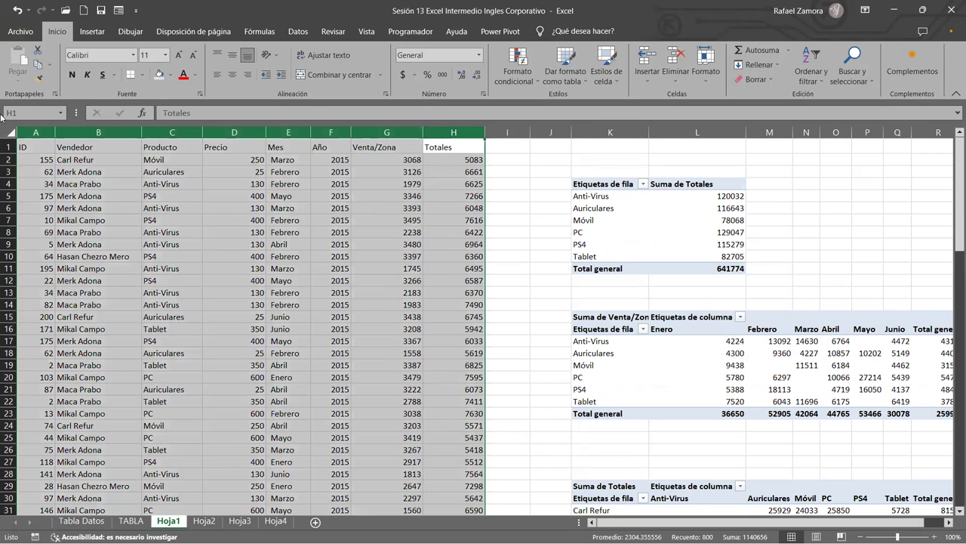
key(ctrl+space)
key(ctrl+minus)
click(546, 352)
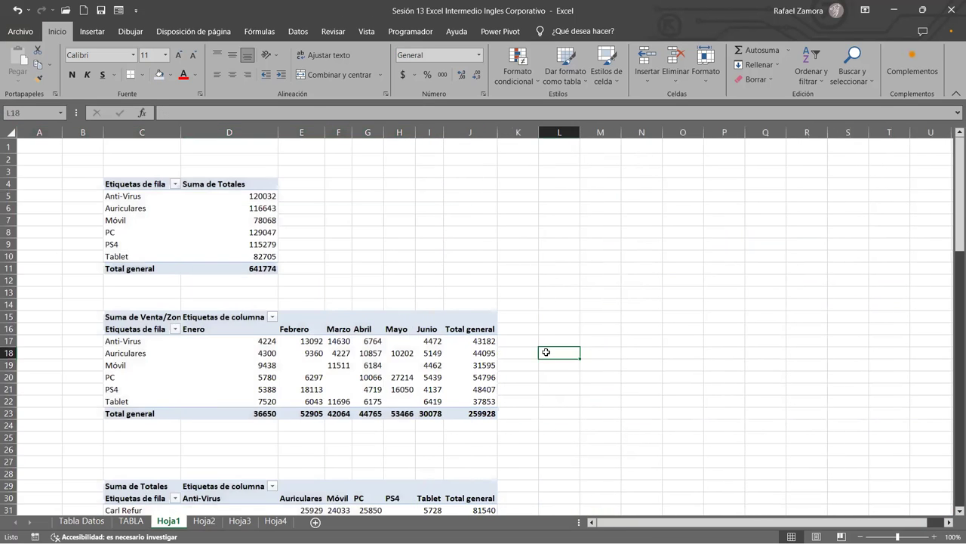
scroll(542, 353, down, 2)
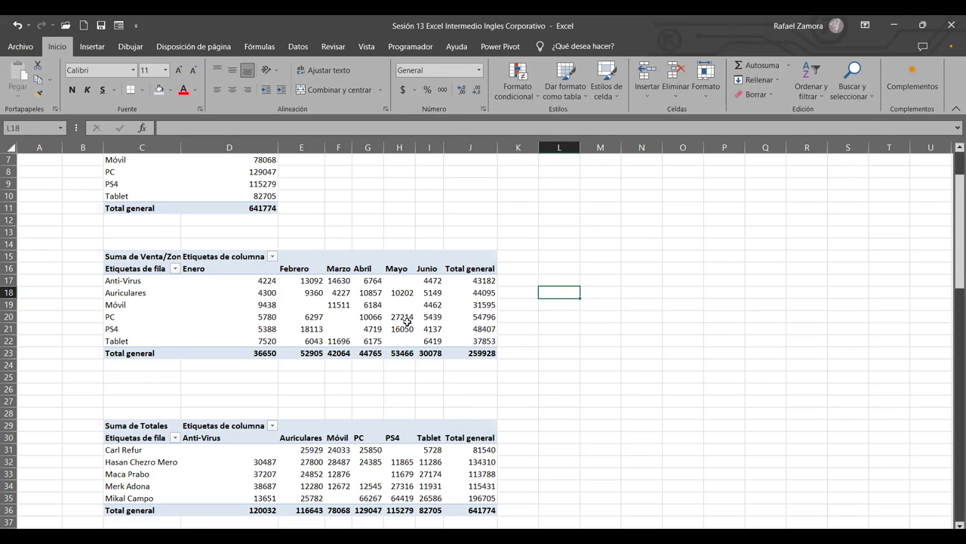
scroll(408, 320, up, 1)
scroll(396, 316, up, 1)
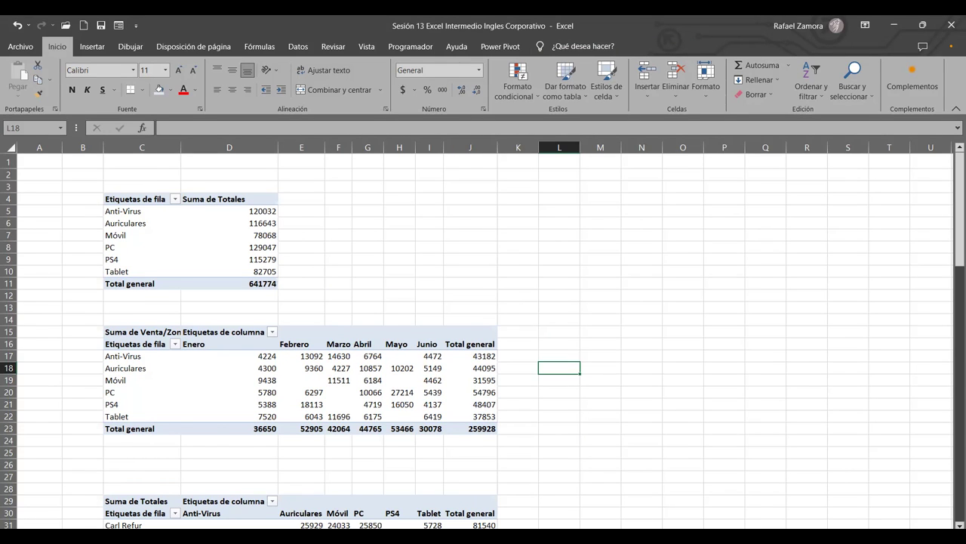
scroll(644, 408, down, 2)
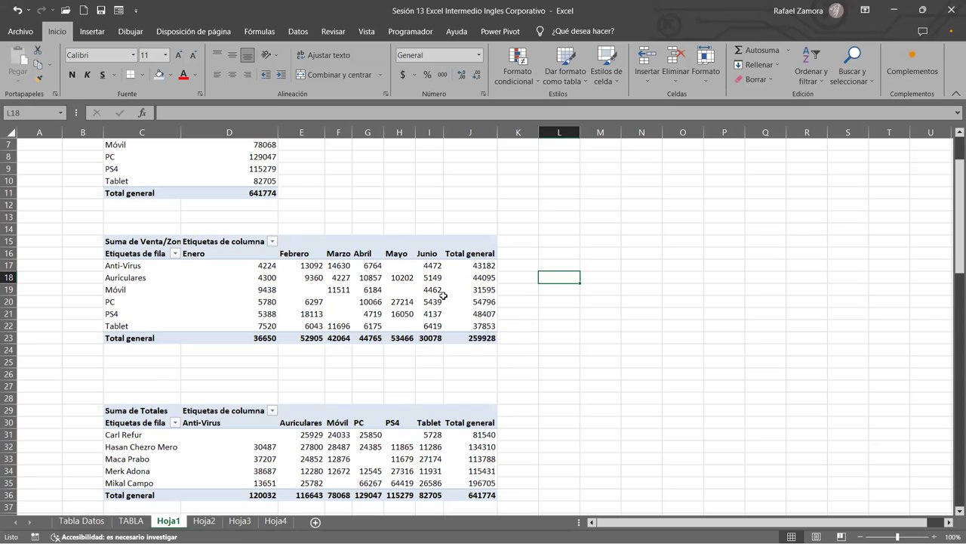
Rework the middle pivot: drop Mes, Vendedor to rows, Producto to columns, accepting the overlap warning.
click(400, 325)
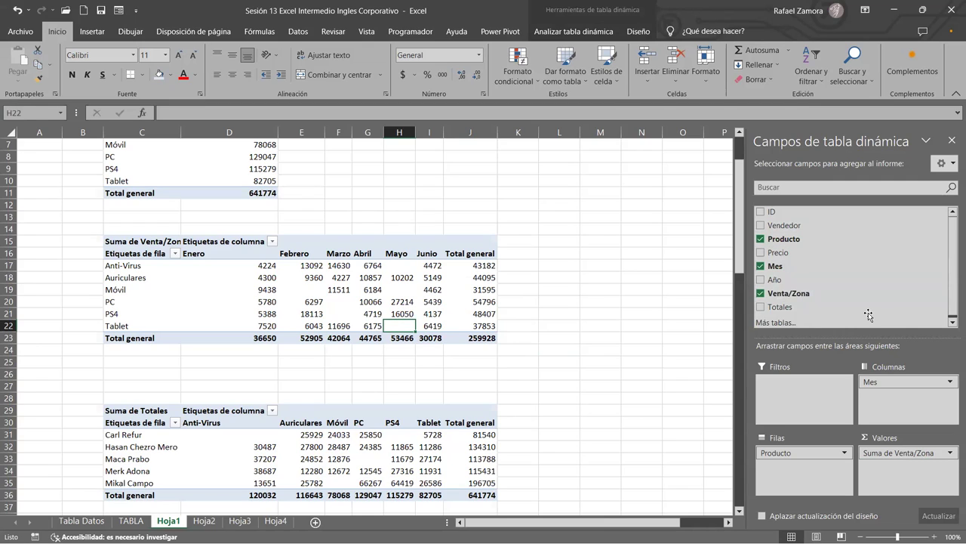
mouse_move(887, 383)
mouse_down()
mouse_move(783, 224)
mouse_move(897, 409)
mouse_up()
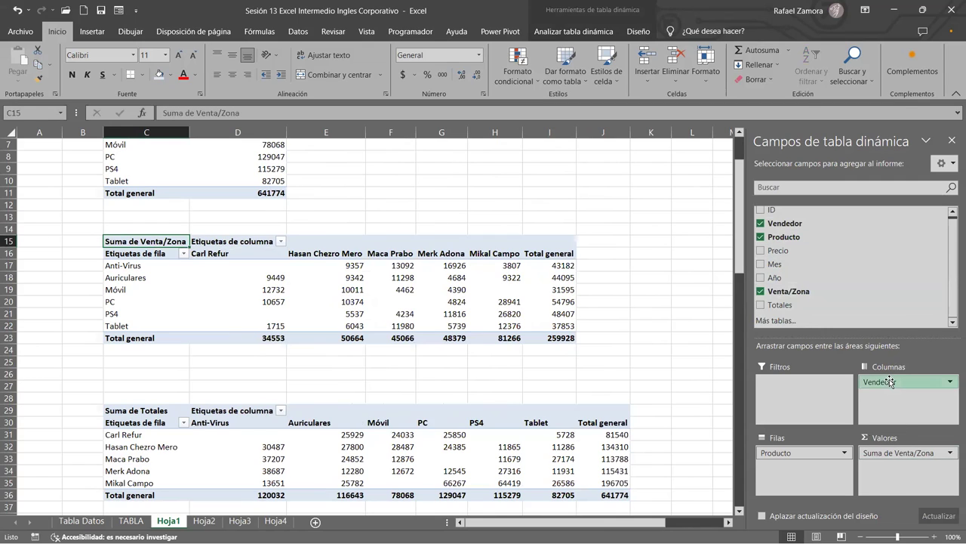
drag(891, 381, 789, 456)
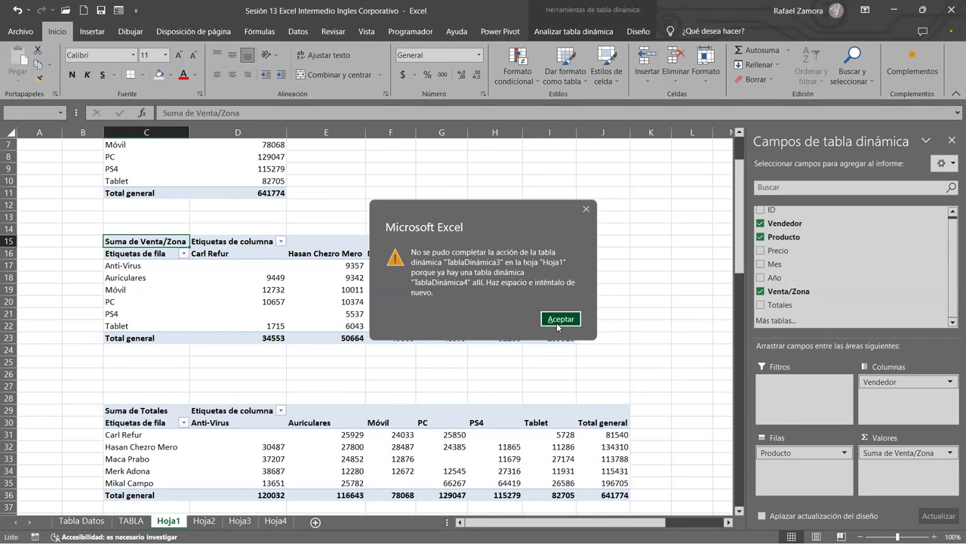
click(558, 319)
mouse_move(804, 452)
mouse_down()
mouse_move(879, 381)
mouse_move(810, 468)
mouse_up()
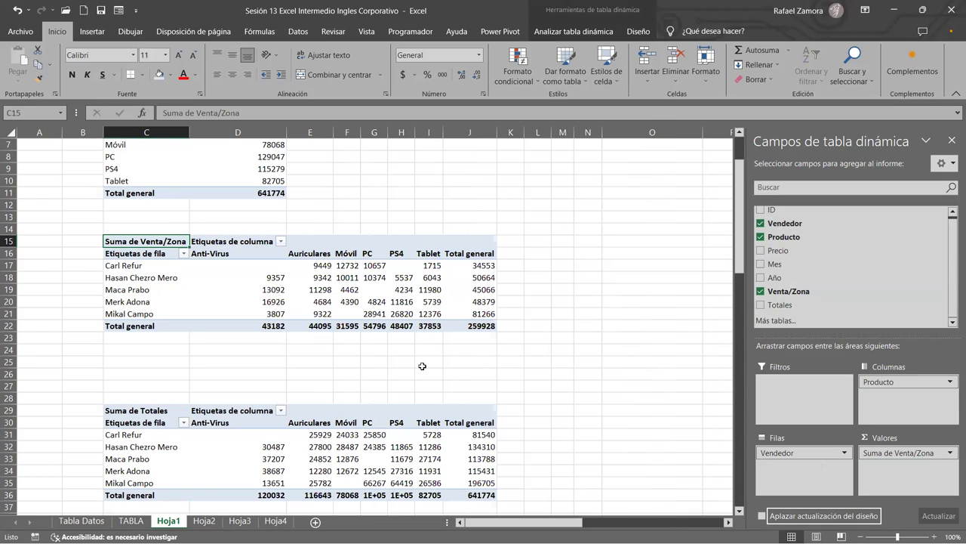
scroll(556, 375, down, 1)
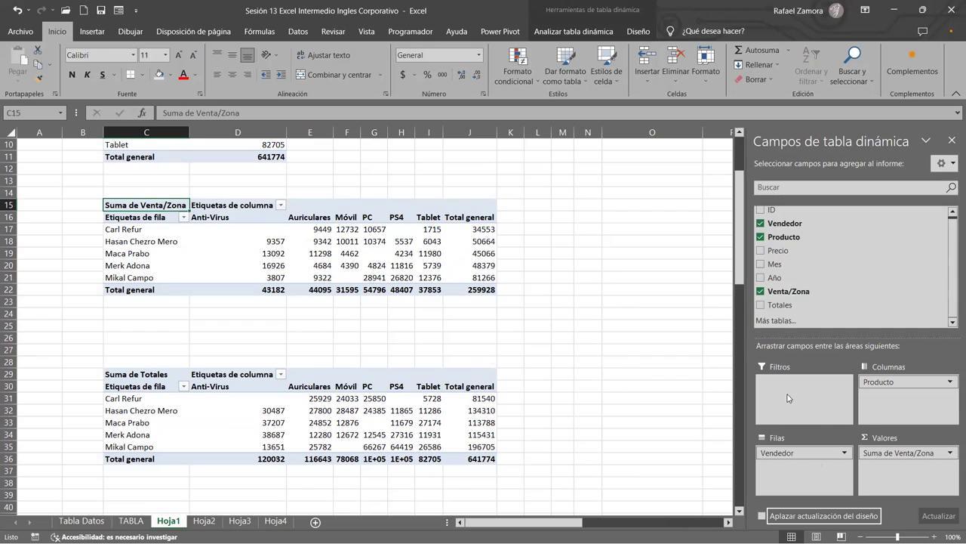
Compare the field layouts of the lower and middle pivot tables, then deselect them.
click(392, 409)
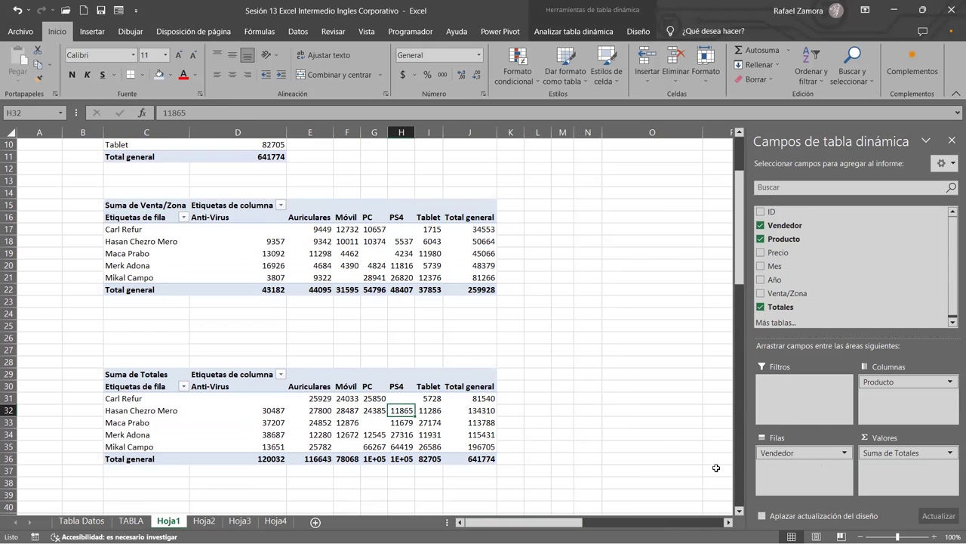
scroll(544, 389, up, 3)
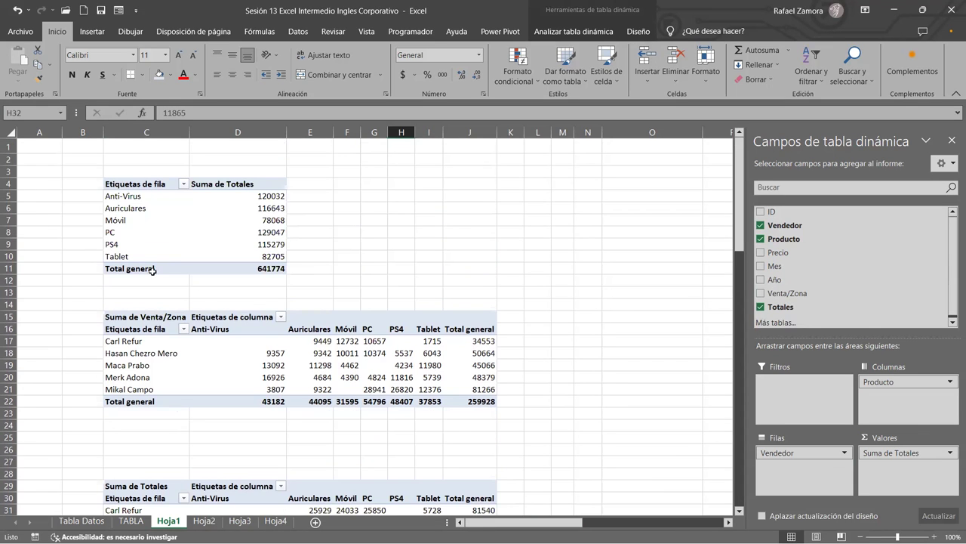
scroll(494, 339, down, 2)
scroll(376, 290, down, 2)
click(401, 228)
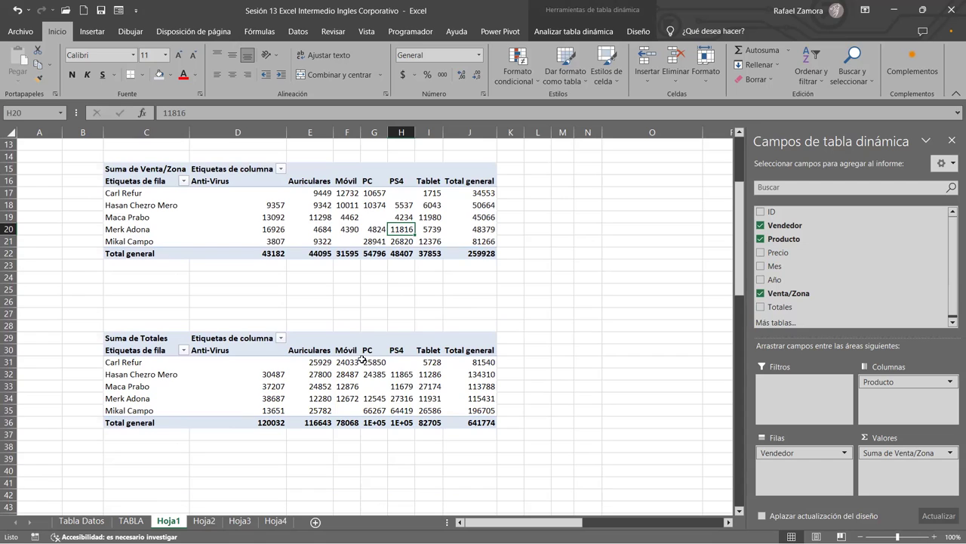
click(424, 396)
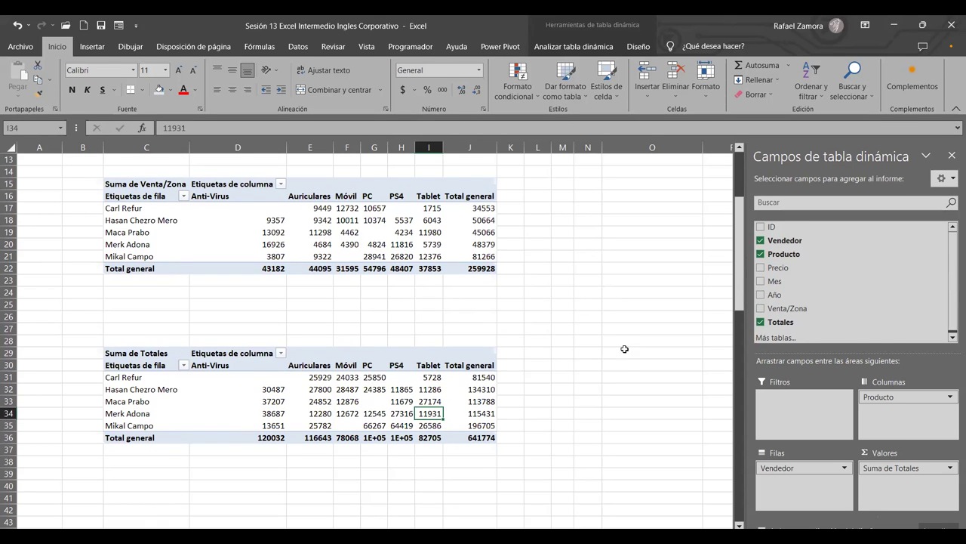
click(562, 304)
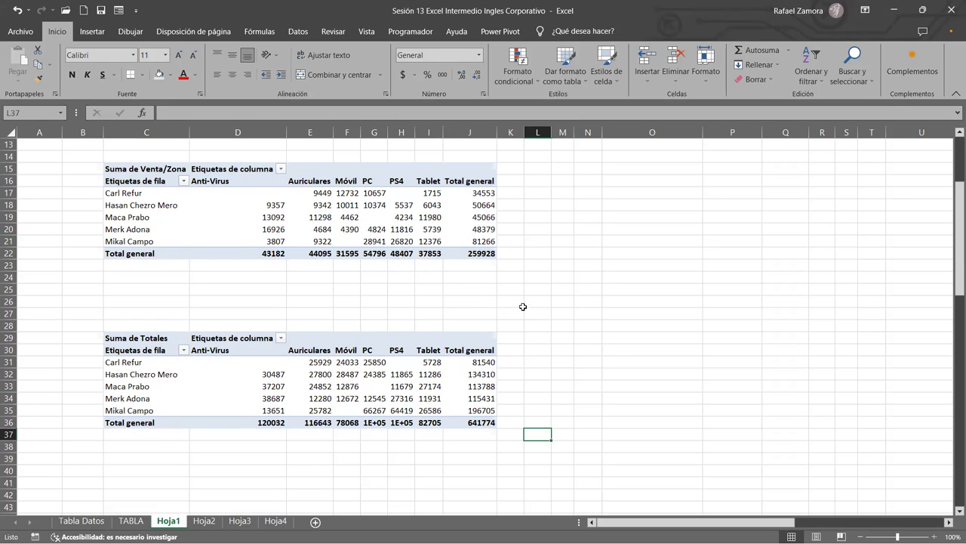
Check the Maca Prabo Tablet value in the middle pivot, then switch to Hoja2.
click(374, 217)
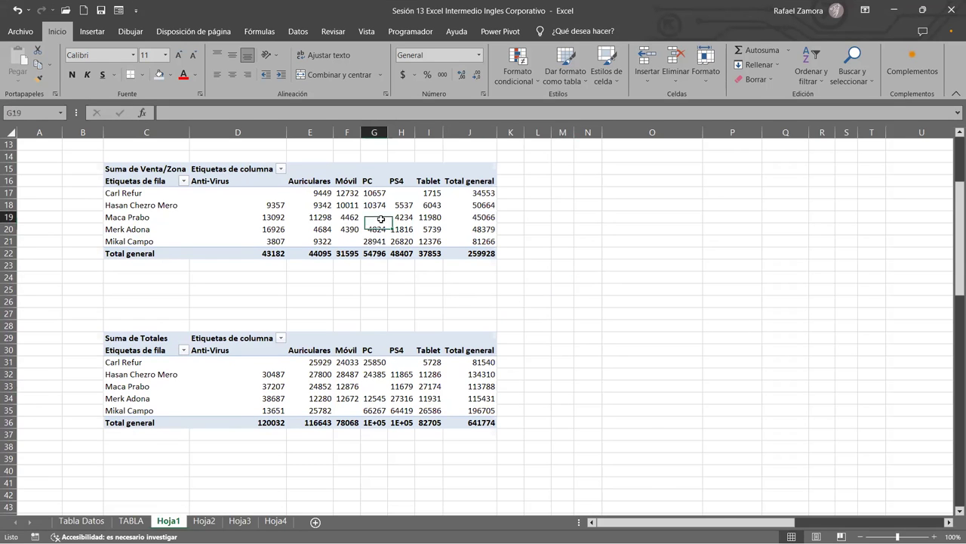
mouse_move(440, 224)
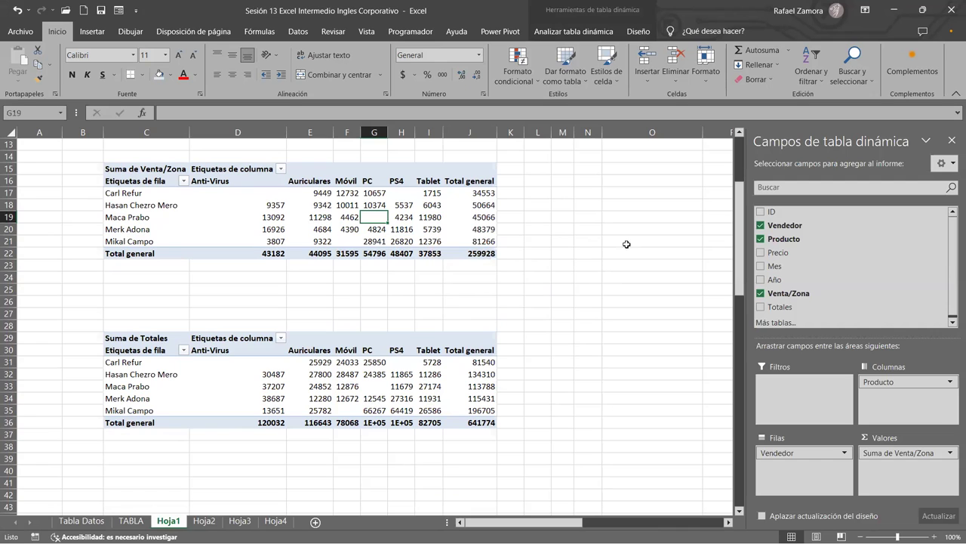
scroll(622, 313, up, 3)
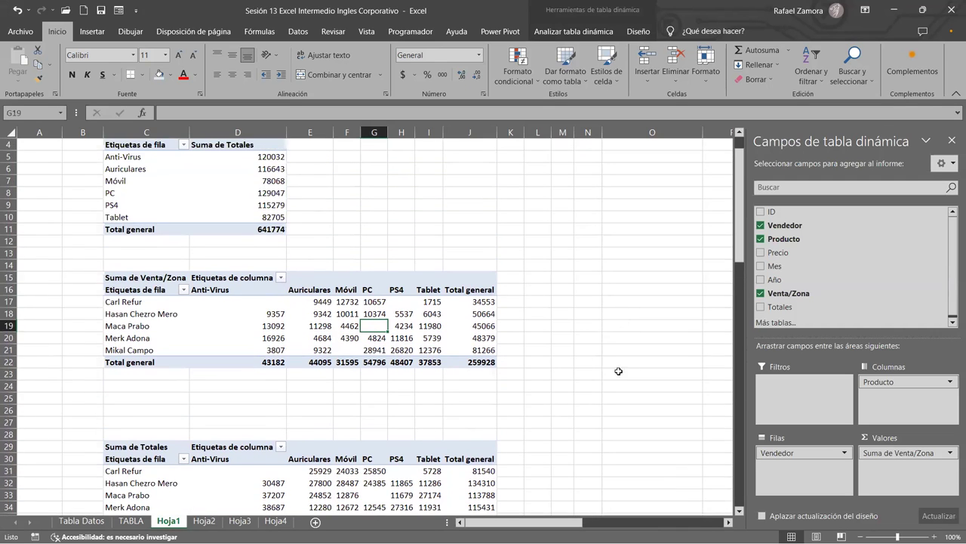
scroll(551, 468, down, 2)
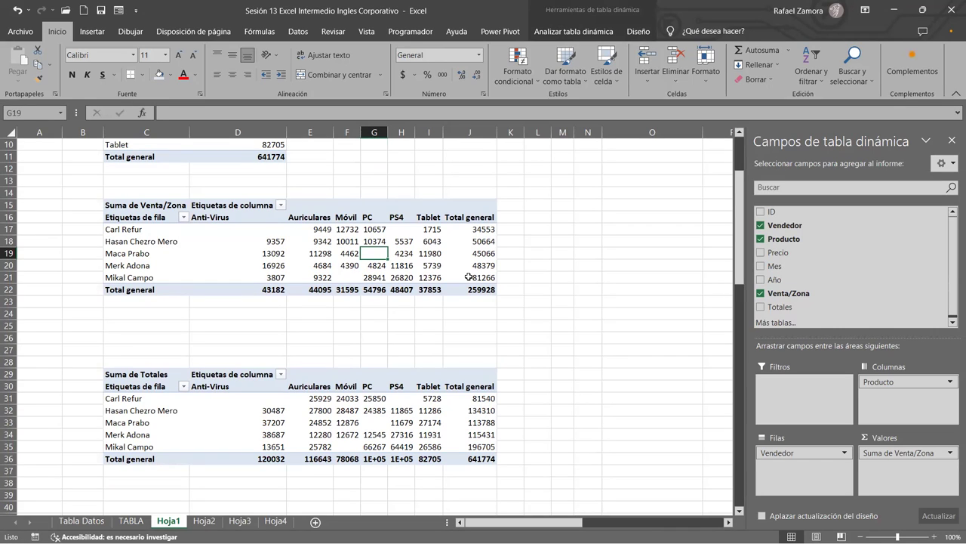
click(432, 256)
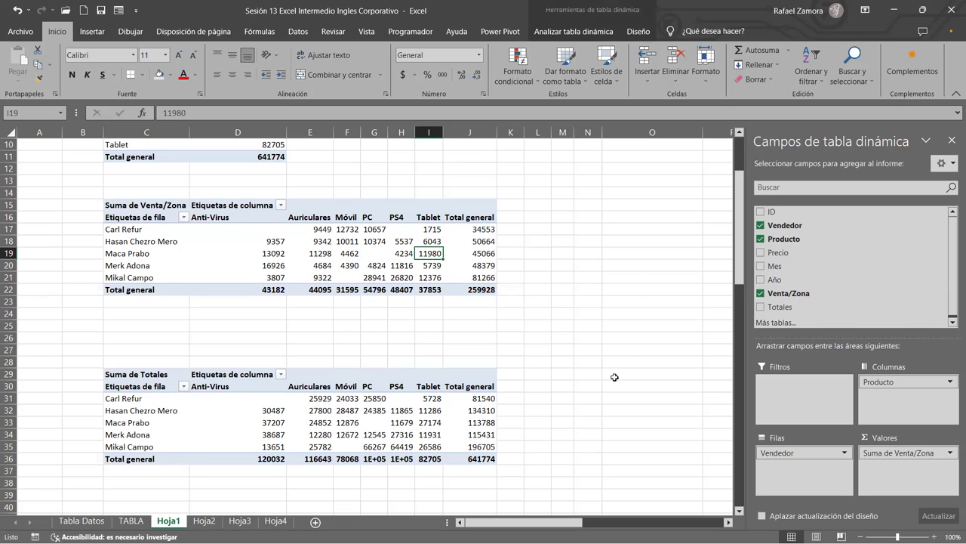
click(644, 399)
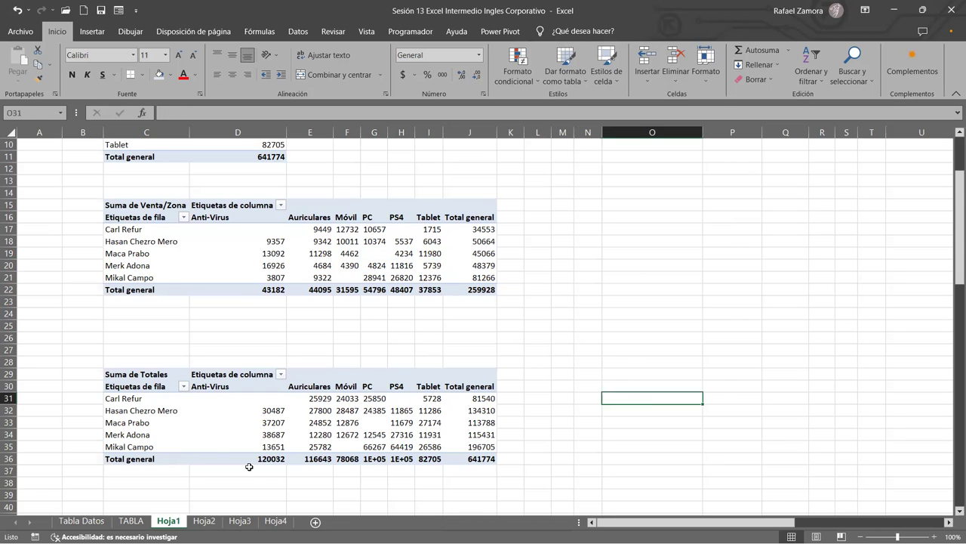
click(204, 520)
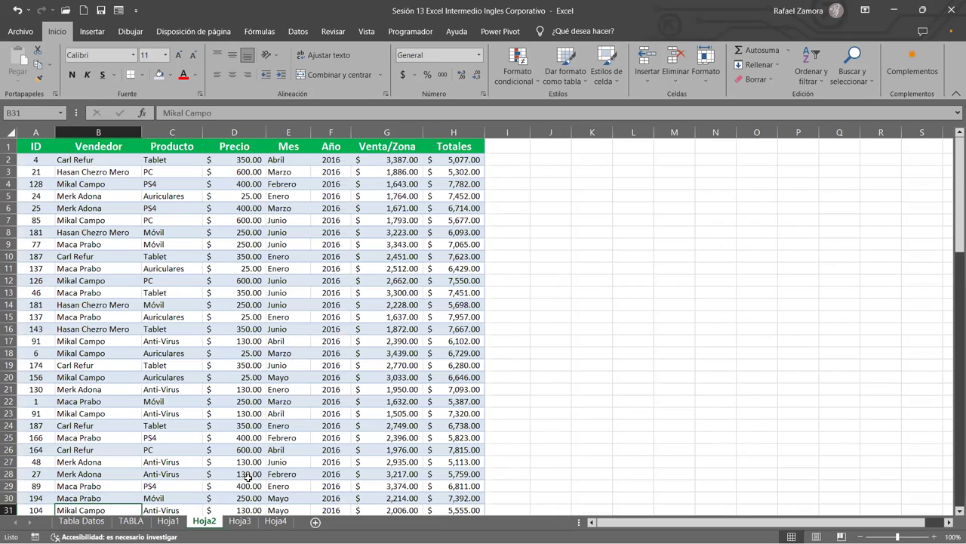
Review Hoja2's Producto, Mes and Precio values, then bring up the Insertar ribbon.
click(586, 290)
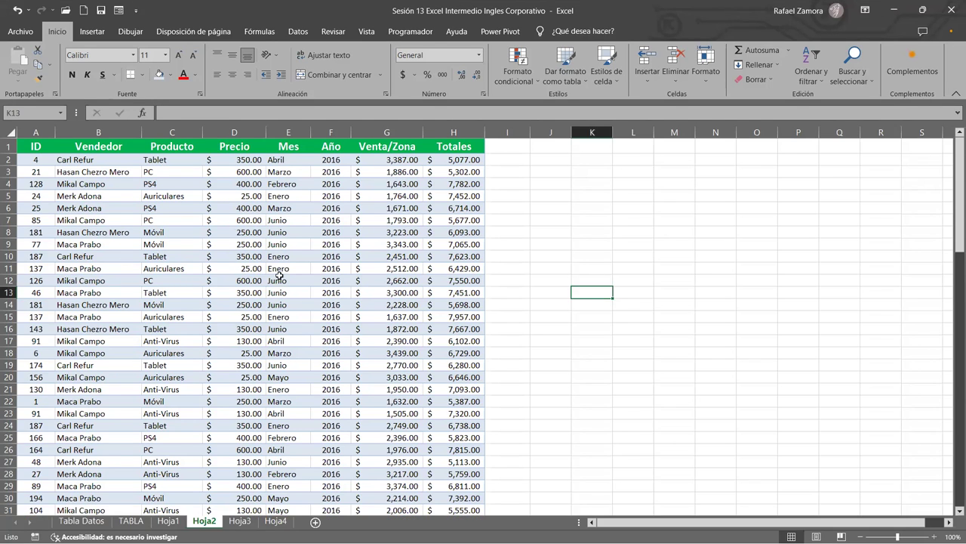
click(273, 346)
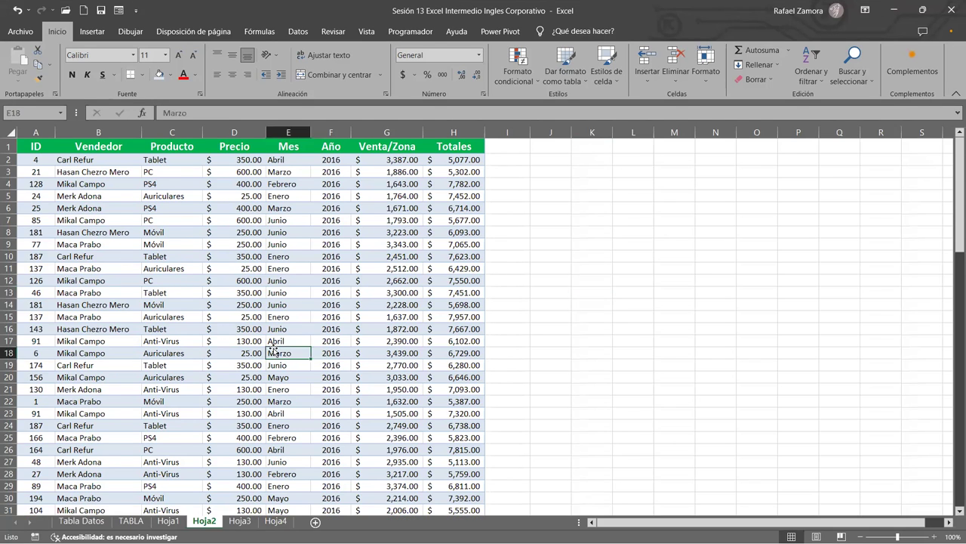
click(307, 292)
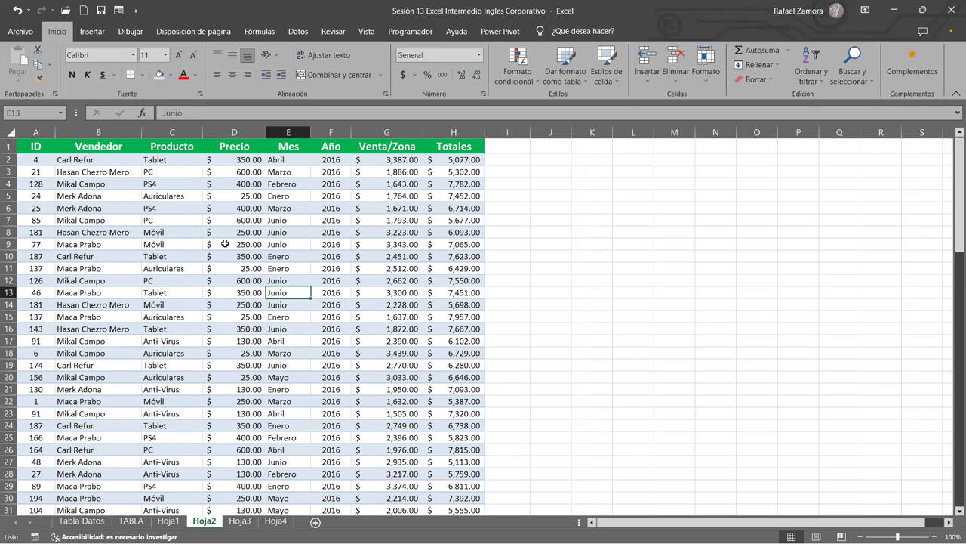
click(185, 231)
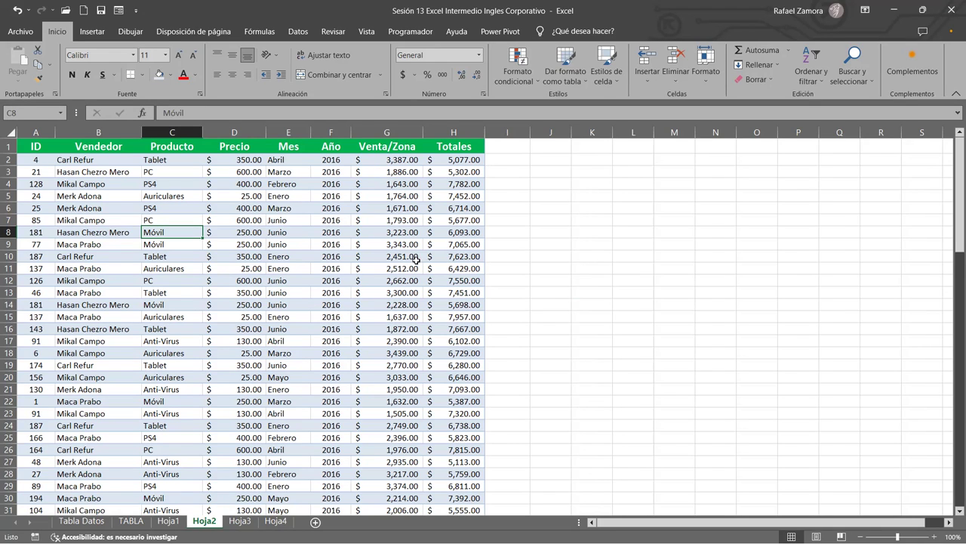
click(282, 233)
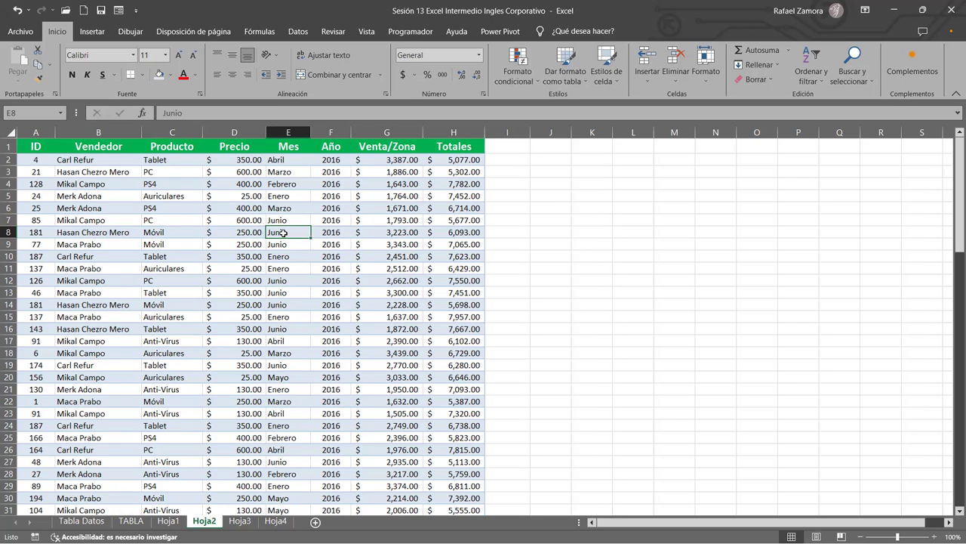
click(255, 255)
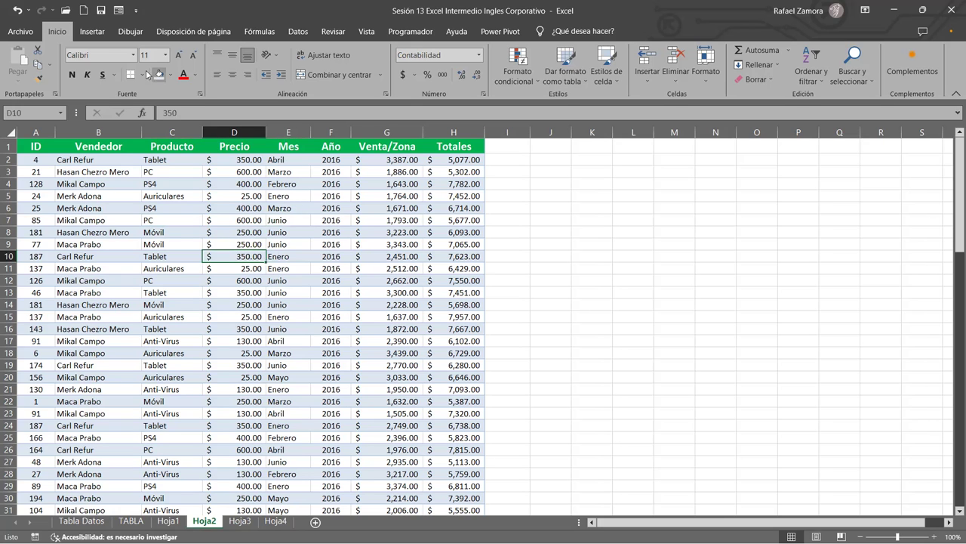
click(97, 33)
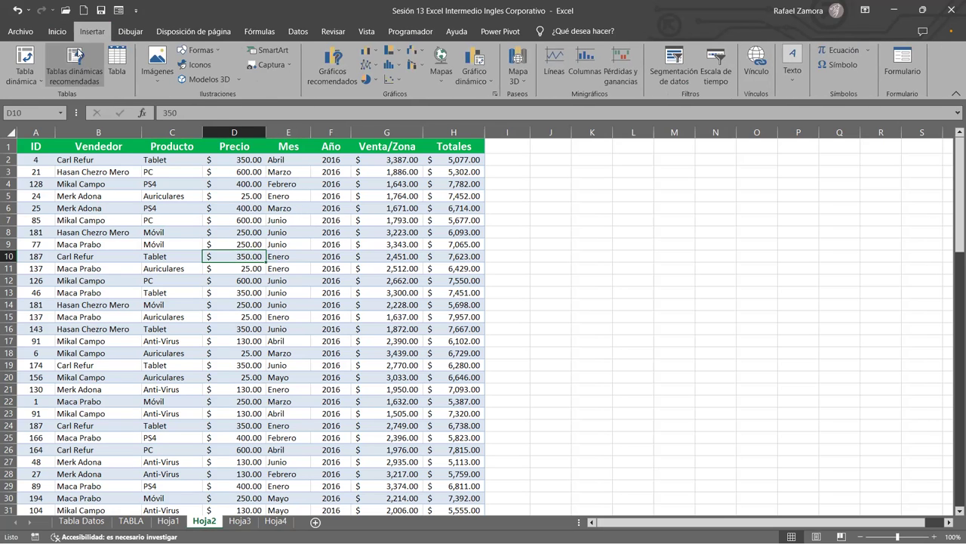
Create a pivot table from Hoja2!$A$1:$H$99 on the existing sheet at cell K5.
click(21, 71)
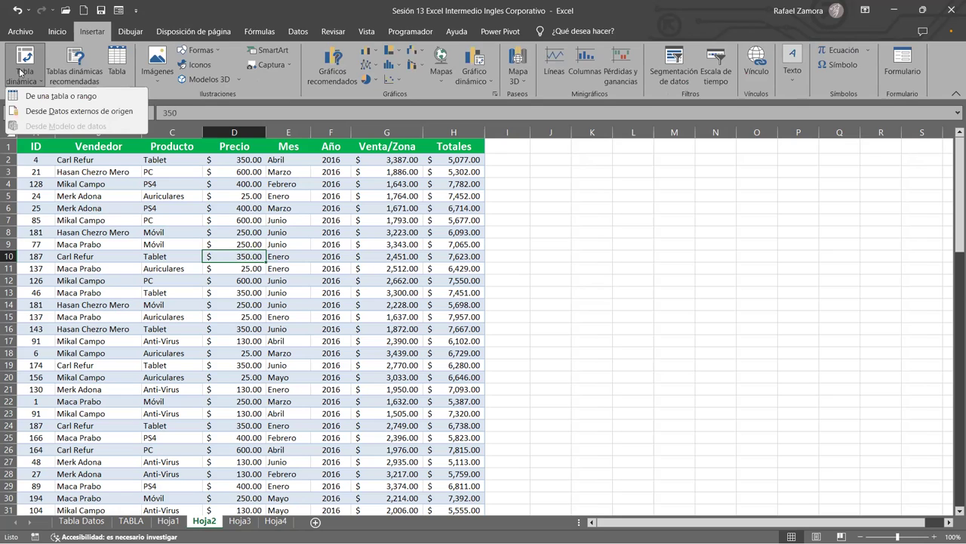
click(60, 96)
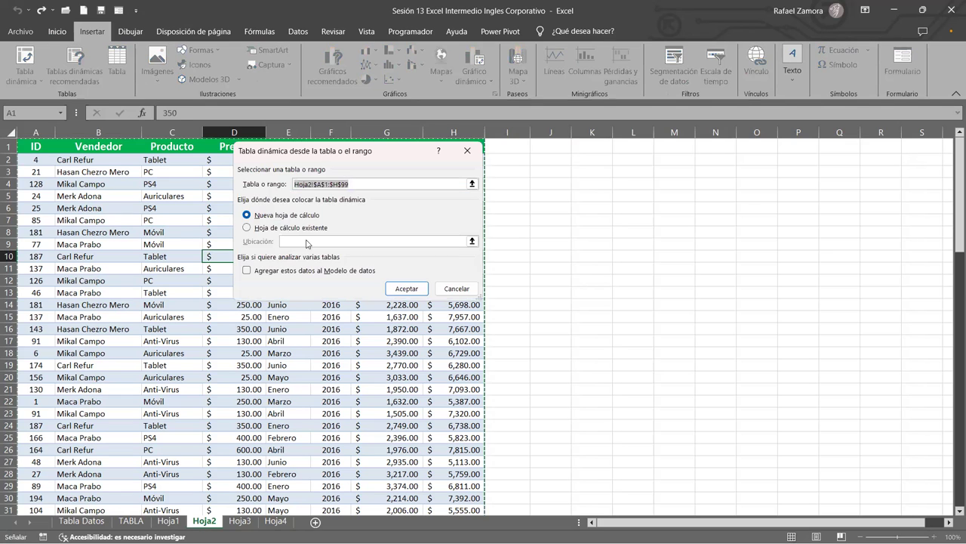
click(265, 229)
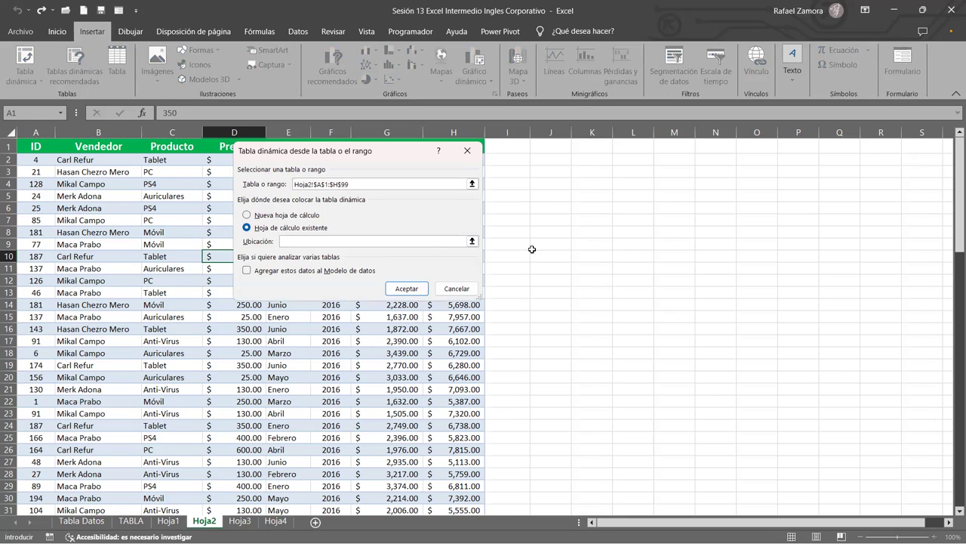
click(580, 196)
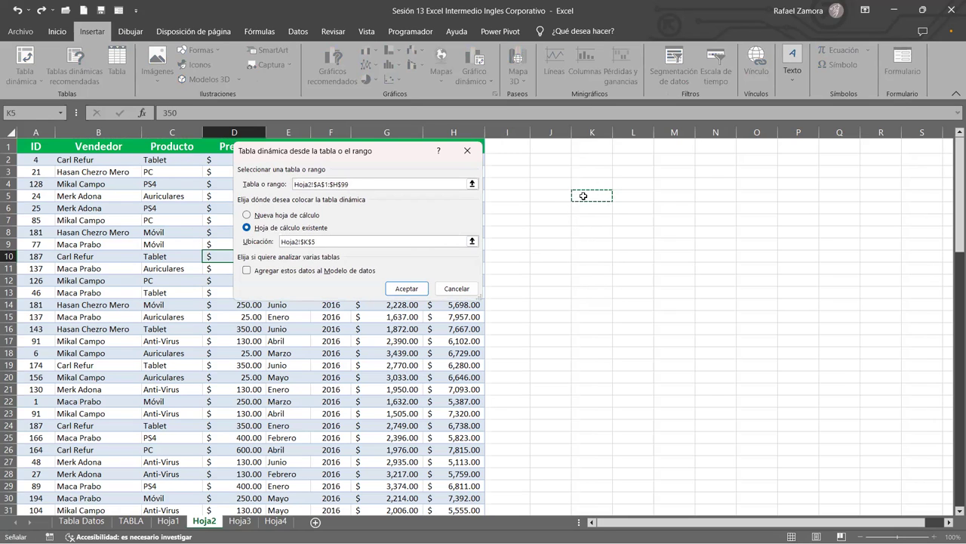
click(407, 288)
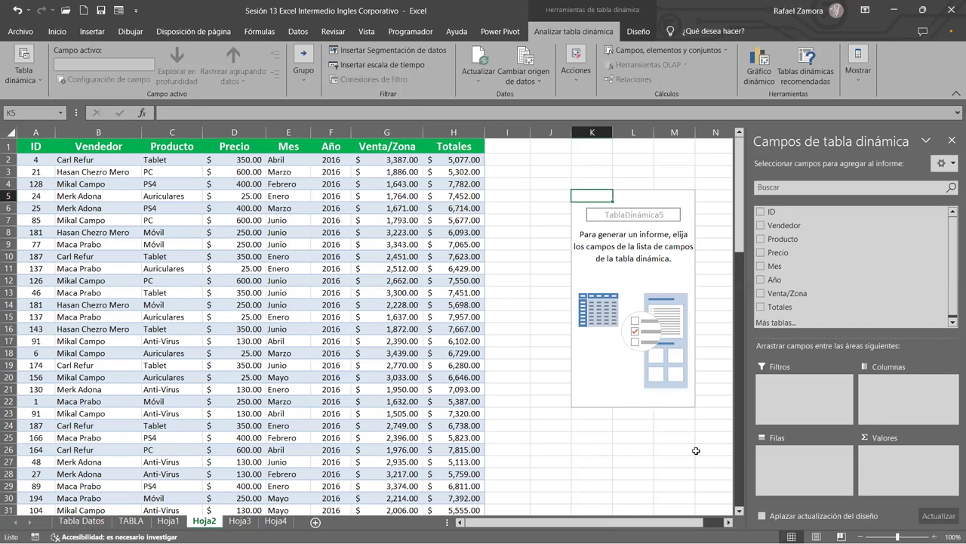
Lay out the Hoja2 pivot: Vendedor rows, Producto columns, summed Venta/Zona (total 246801).
click(729, 522)
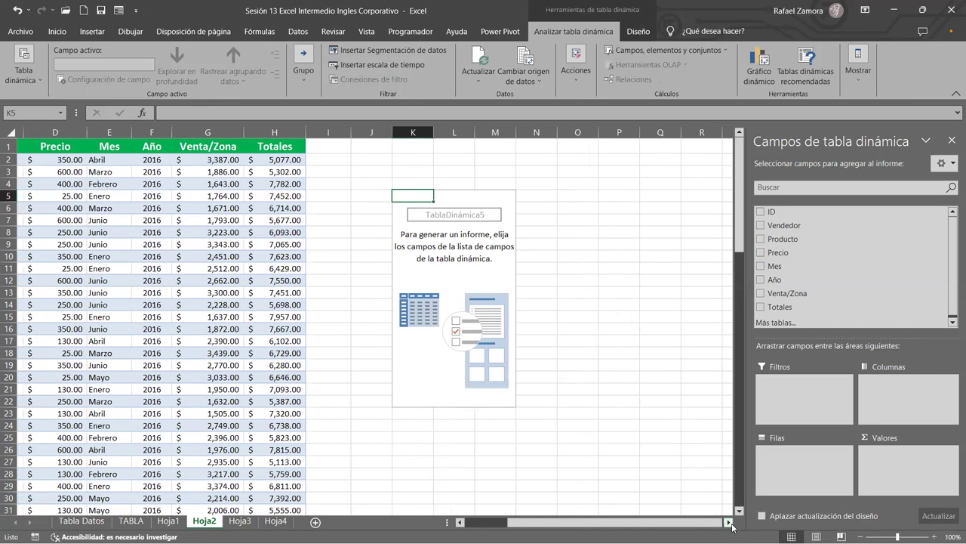
click(730, 522)
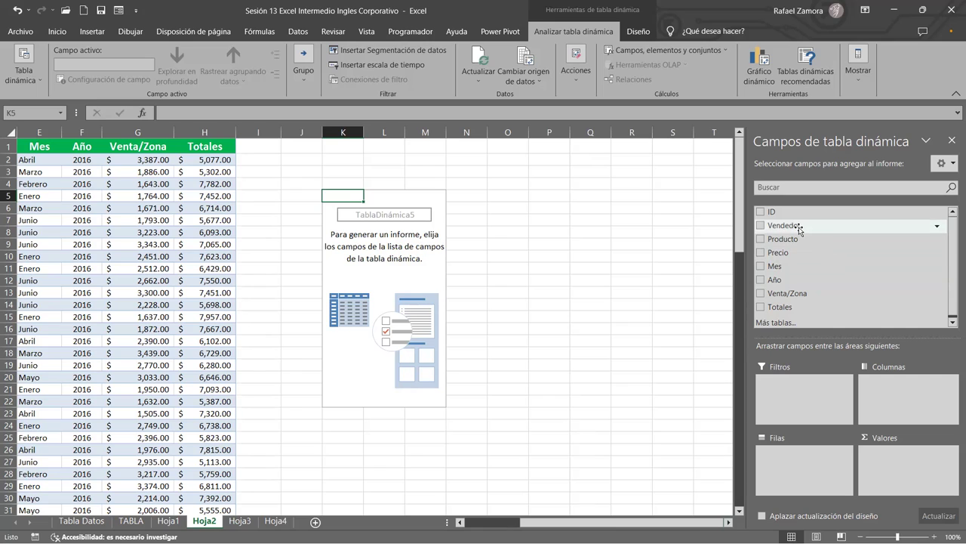
mouse_move(798, 228)
mouse_down()
mouse_move(819, 464)
mouse_move(810, 461)
mouse_up()
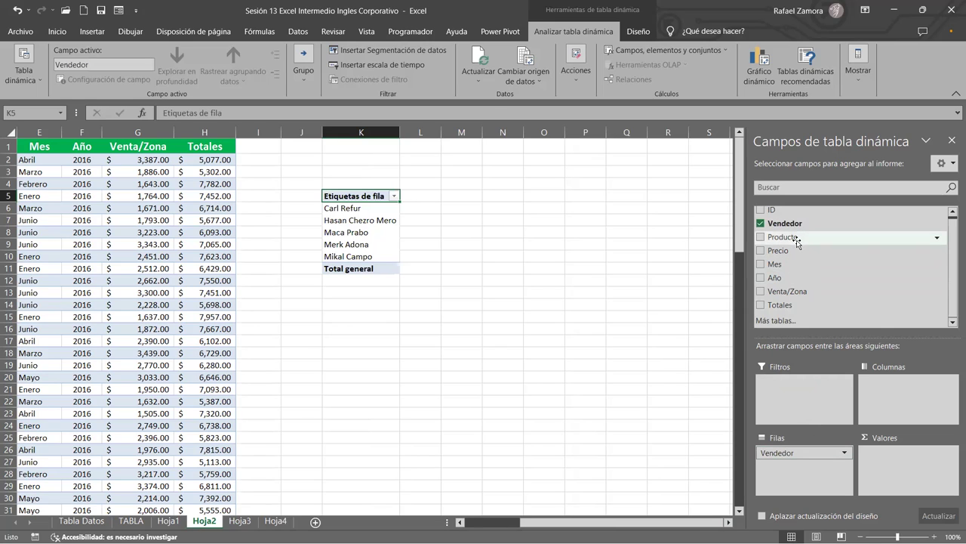
drag(797, 241, 906, 406)
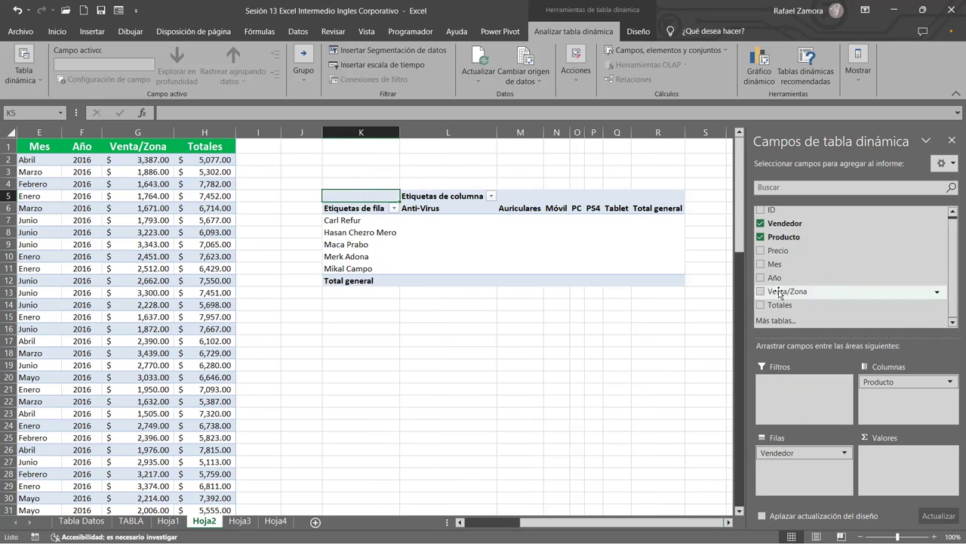
mouse_move(773, 293)
mouse_down()
mouse_move(875, 424)
mouse_move(894, 470)
mouse_up()
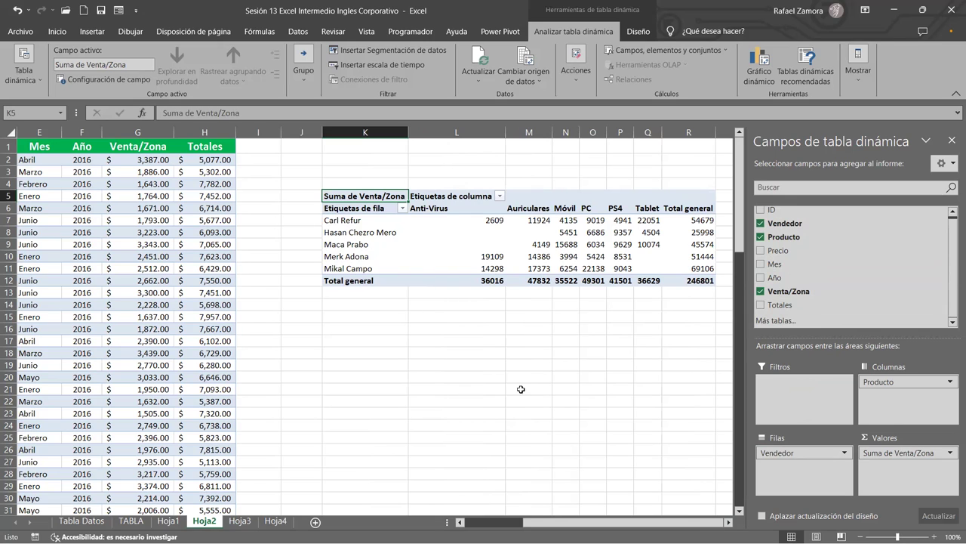
scroll(648, 459, right, 1)
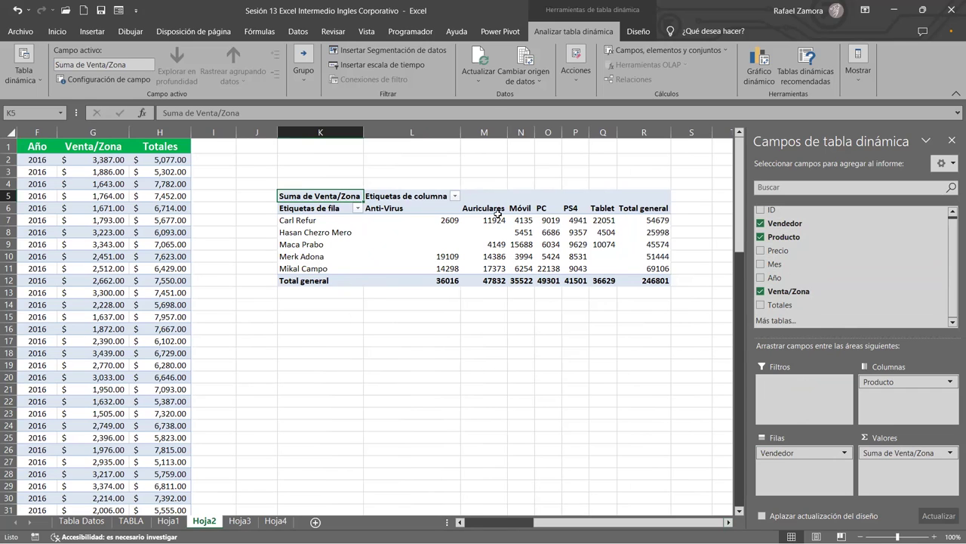
mouse_move(441, 218)
mouse_down()
mouse_move(509, 255)
mouse_move(658, 263)
mouse_up()
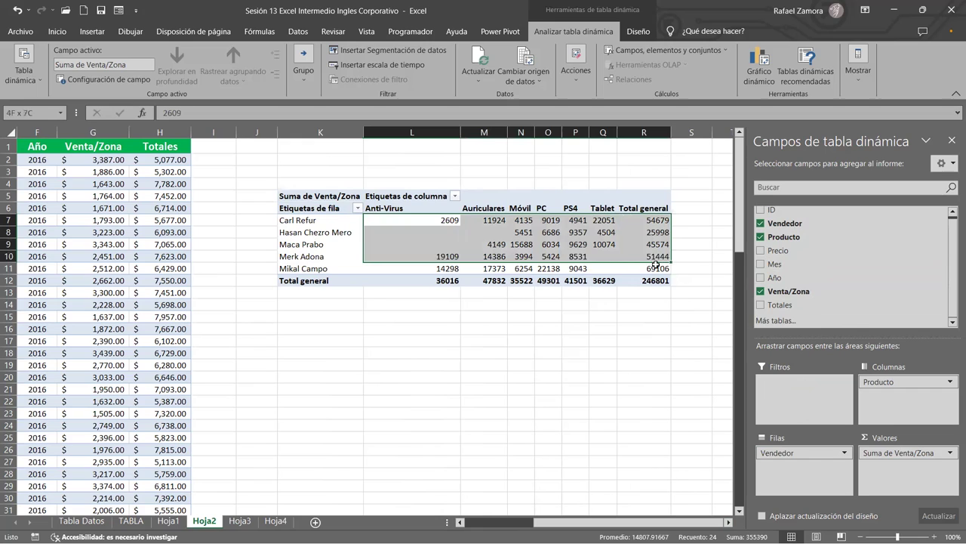
mouse_move(658, 263)
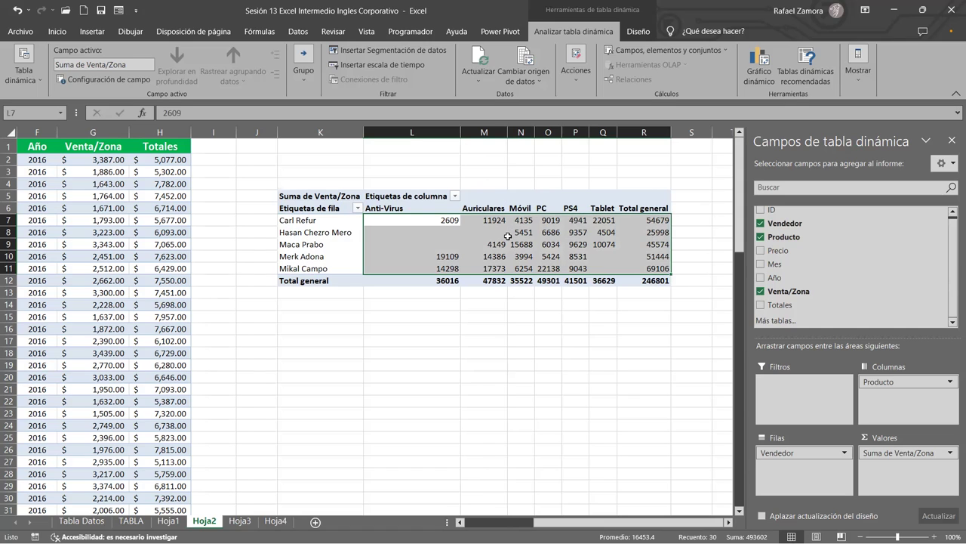
mouse_move(646, 225)
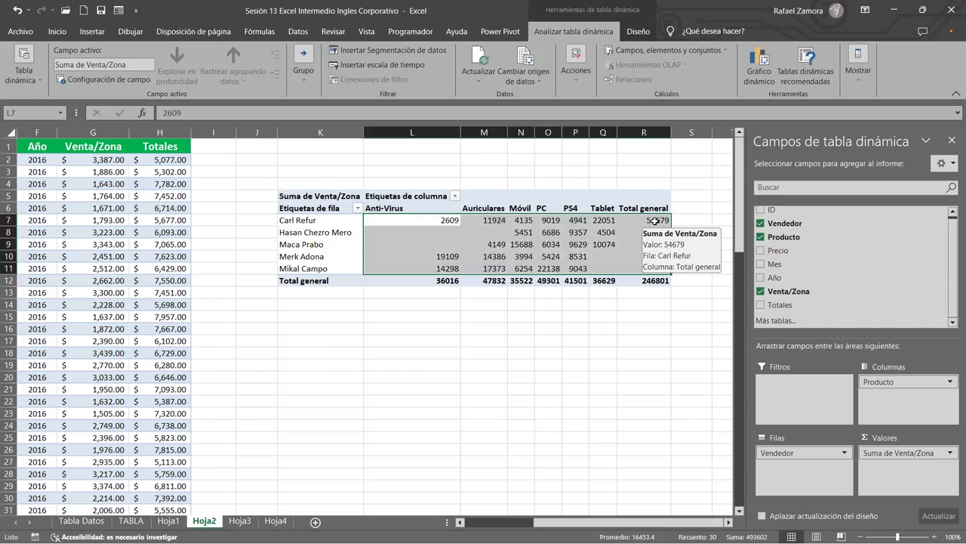
drag(655, 220, 643, 259)
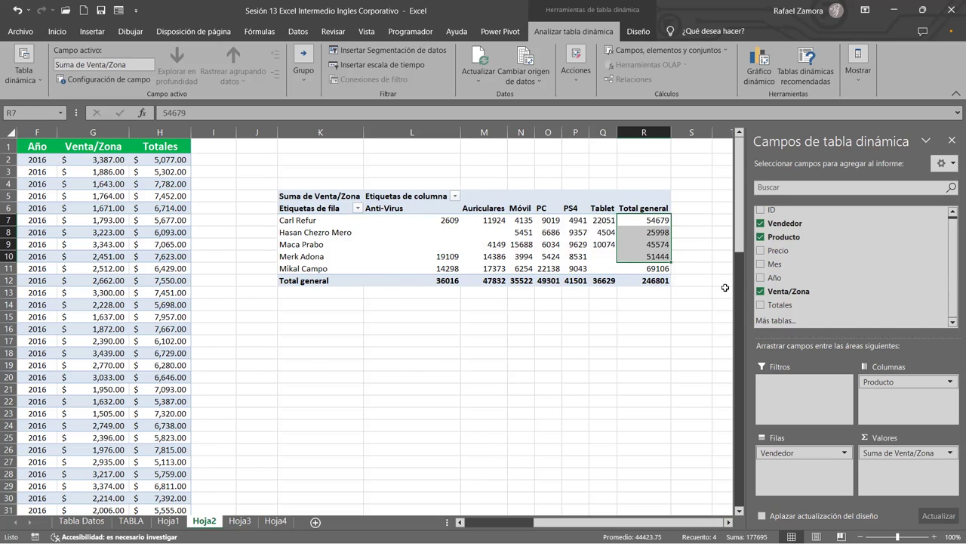
click(660, 282)
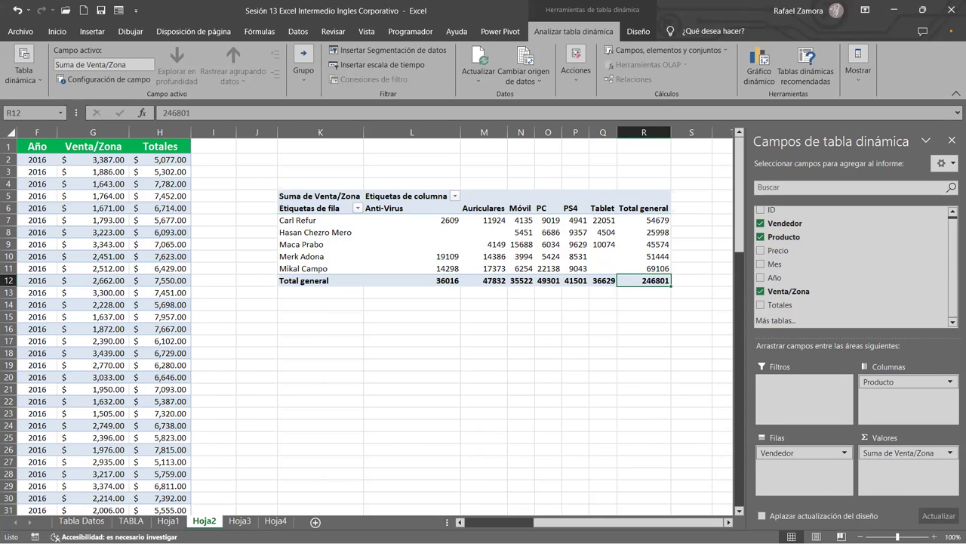
click(562, 521)
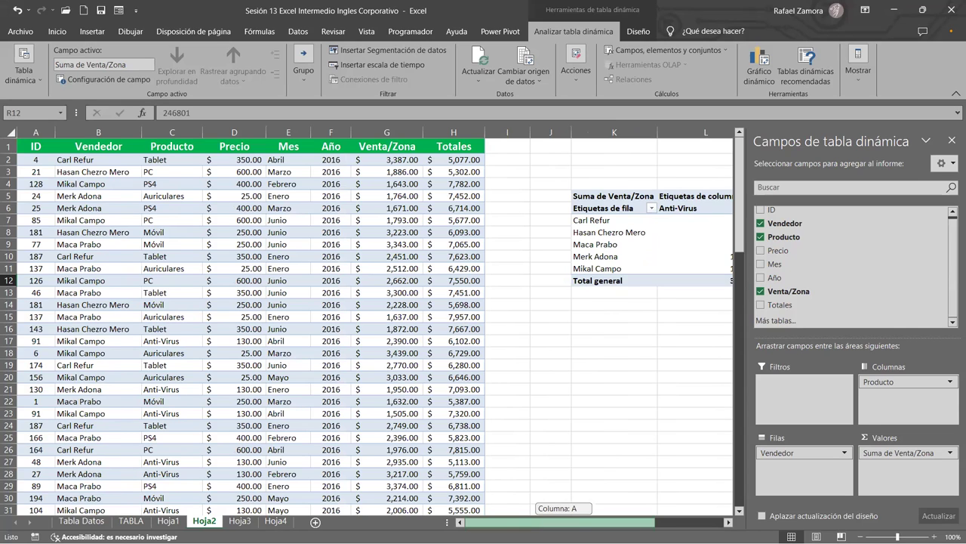
drag(563, 522, 592, 522)
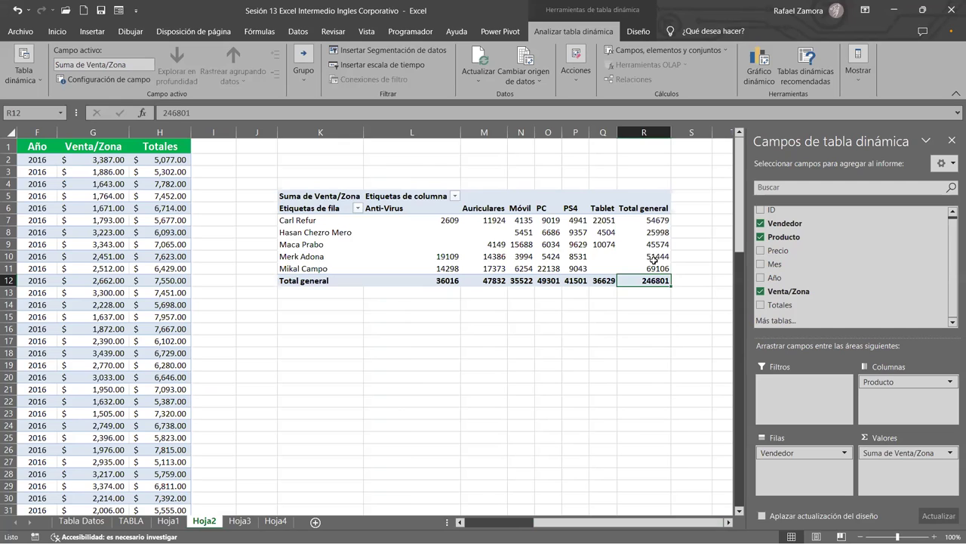
mouse_move(655, 223)
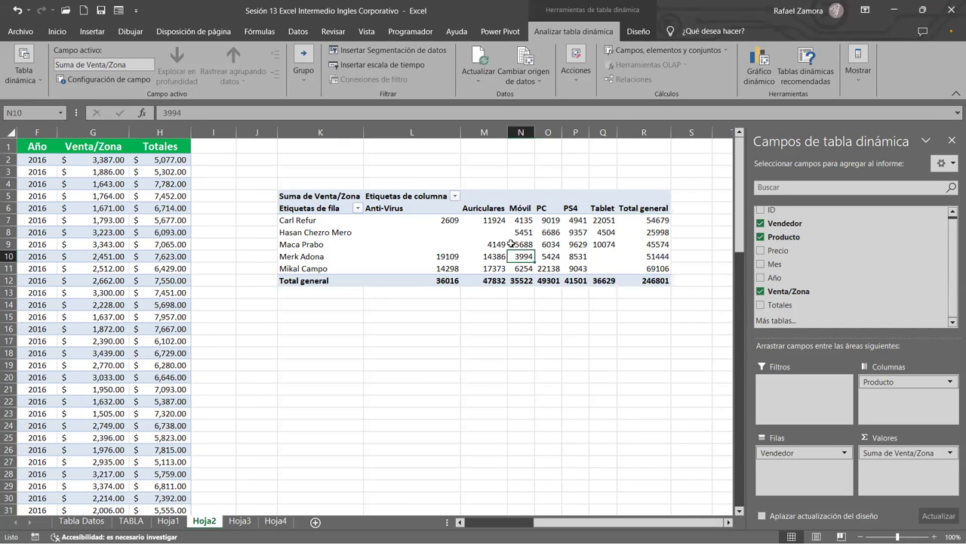
click(487, 232)
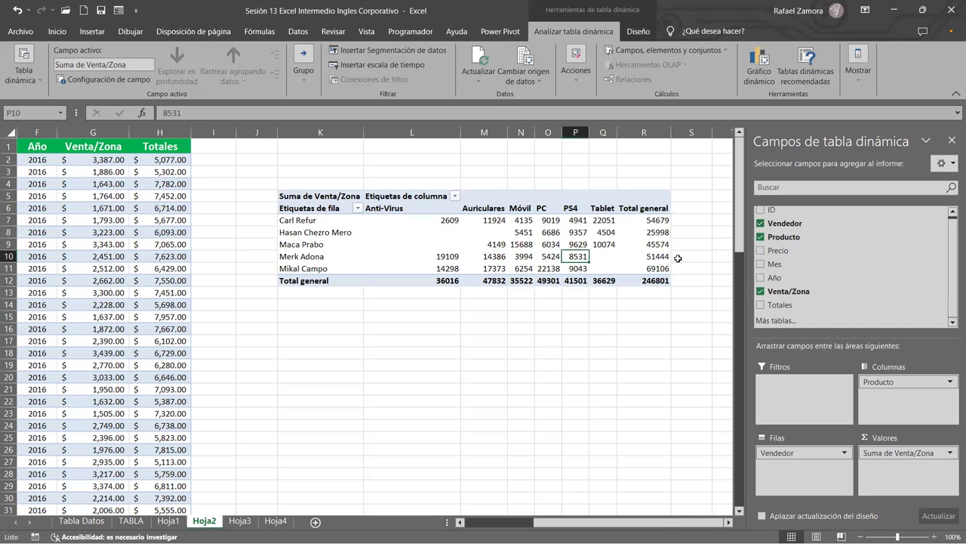
click(677, 257)
Select pivot cell R10 to bring the pivot tools back.
click(659, 257)
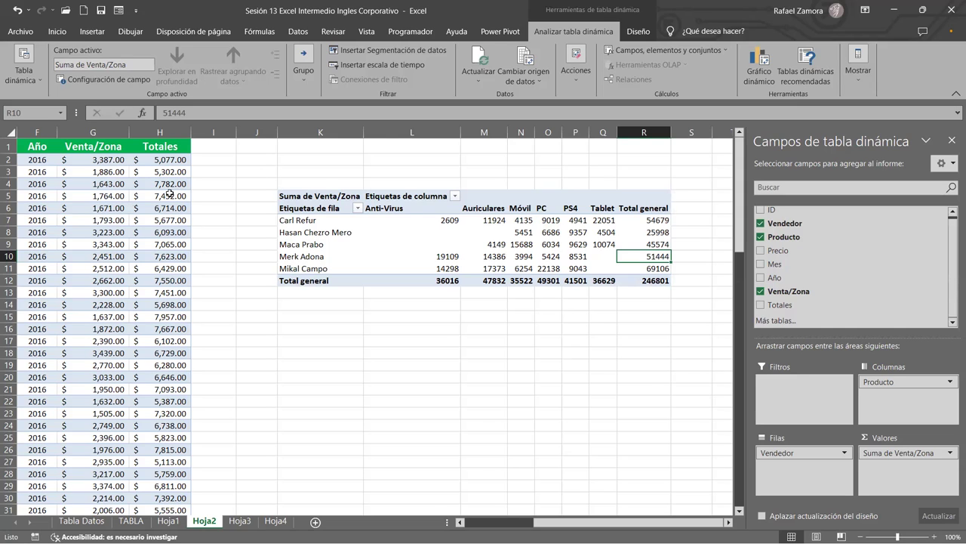
click(55, 33)
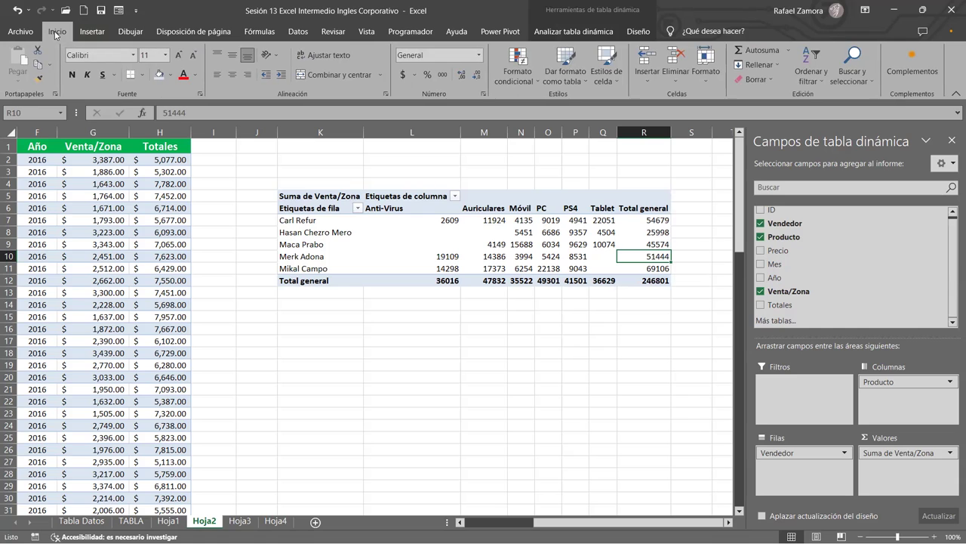
drag(641, 225, 643, 266)
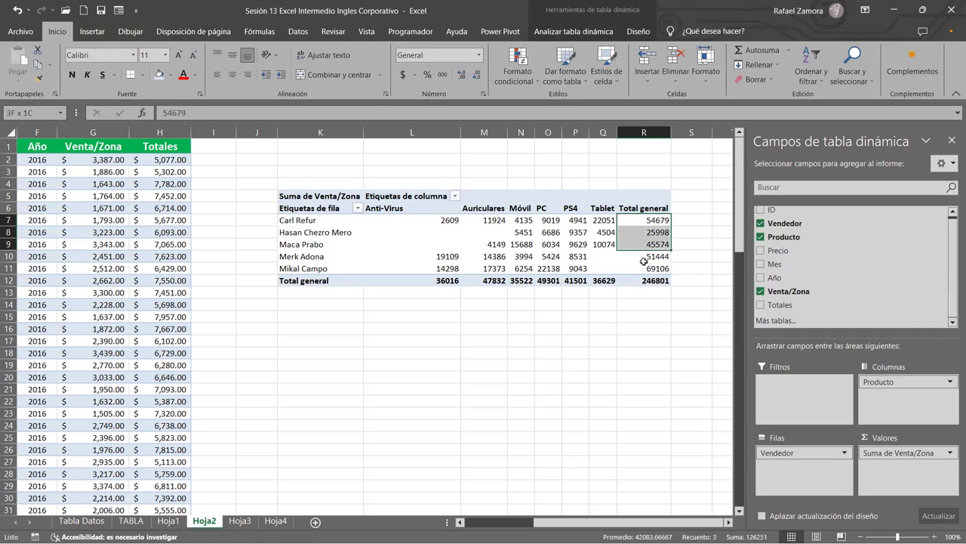
mouse_move(440, 224)
mouse_down()
mouse_move(520, 257)
mouse_move(643, 279)
mouse_up()
click(406, 75)
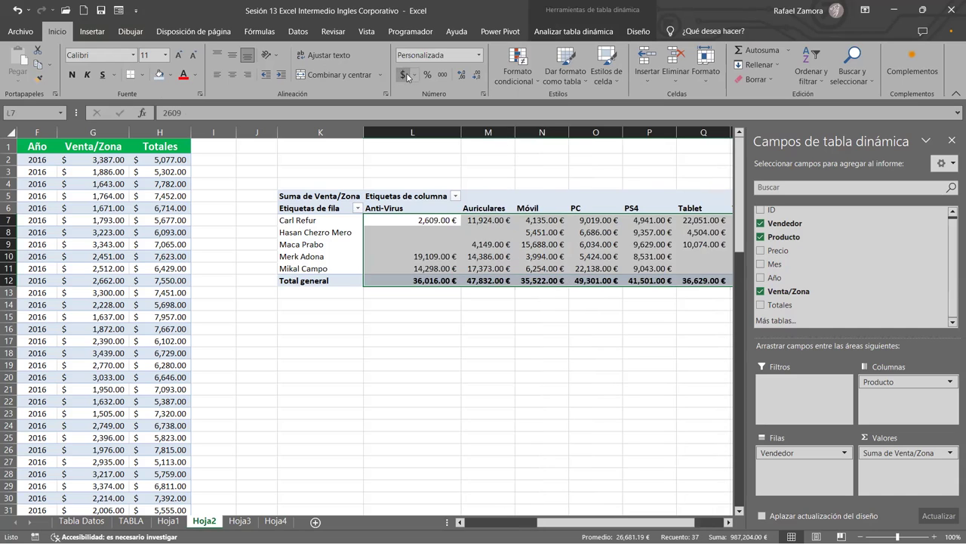
key(ctrl+z)
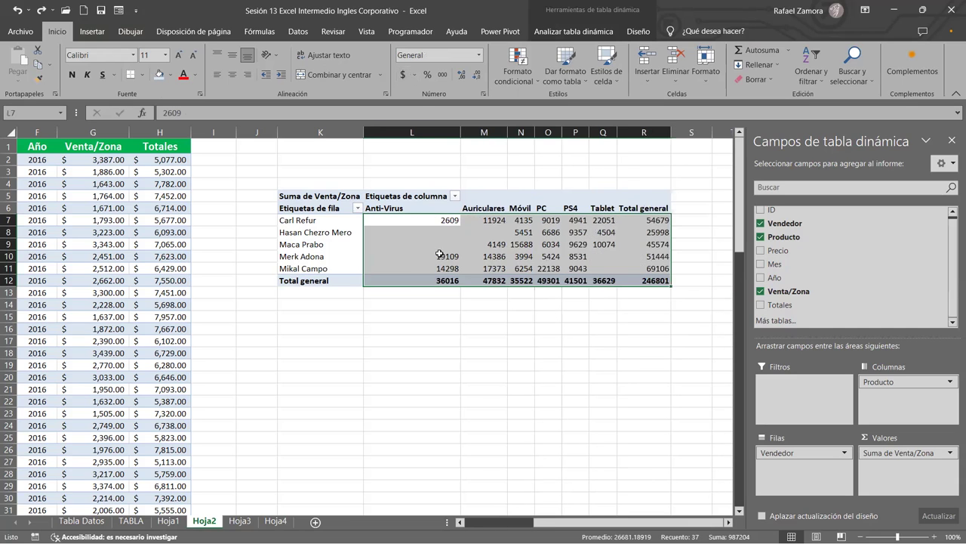
click(557, 366)
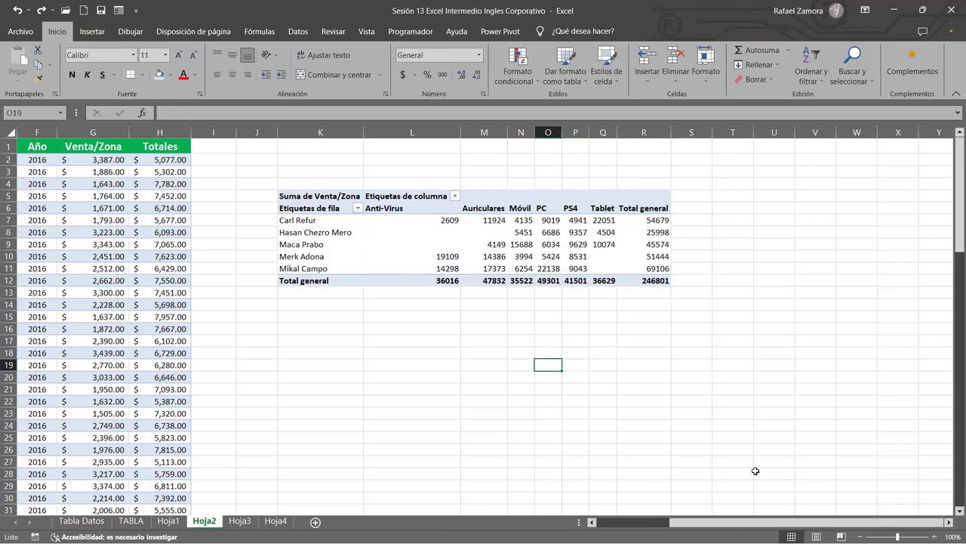
click(949, 521)
click(949, 522)
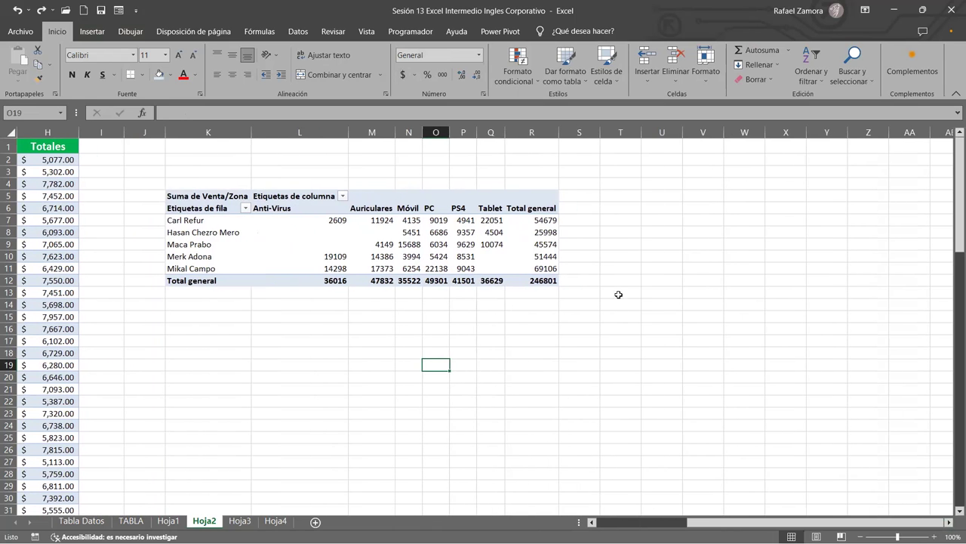
click(529, 232)
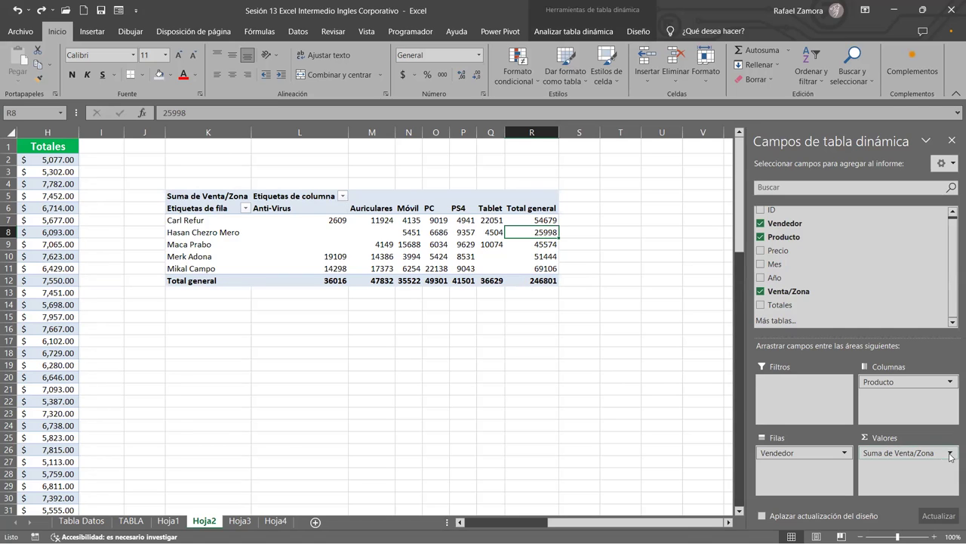
Give the Suma de Venta/Zona value field the Contabilidad number format with $ and 2 decimals.
click(950, 454)
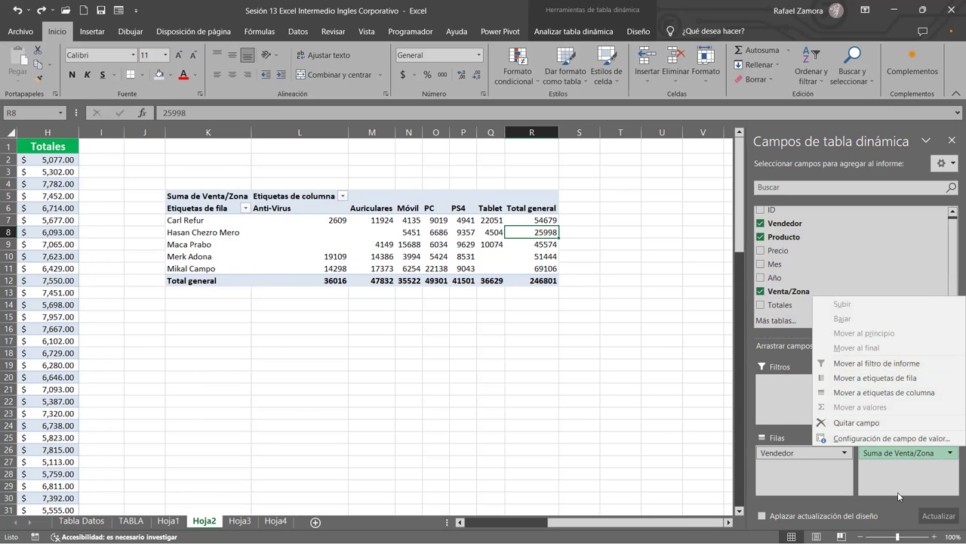
click(909, 444)
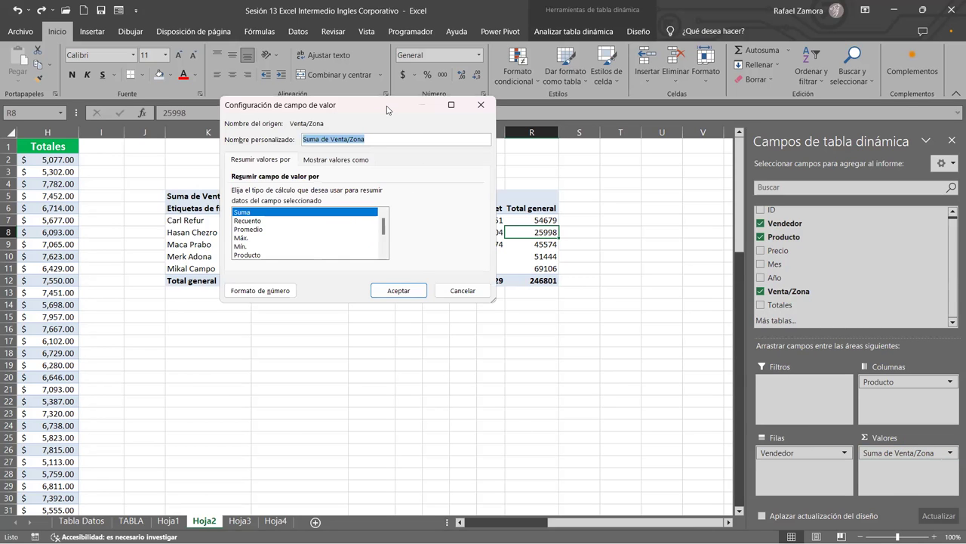
drag(387, 110, 620, 154)
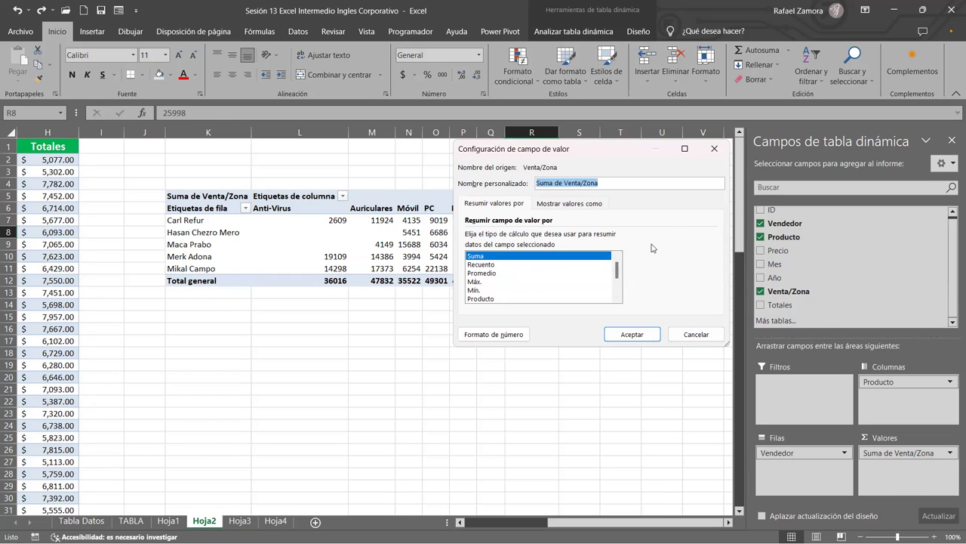
click(489, 336)
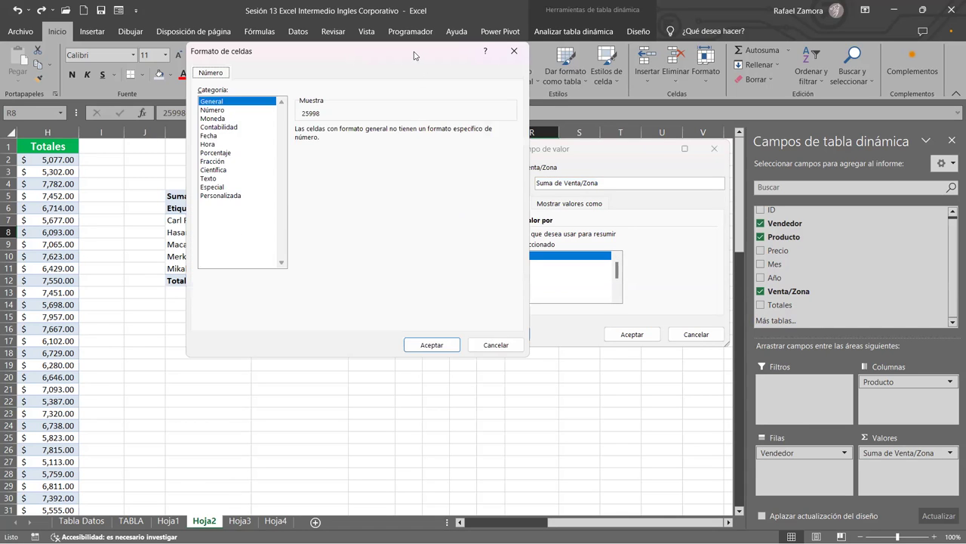
drag(414, 55, 610, 66)
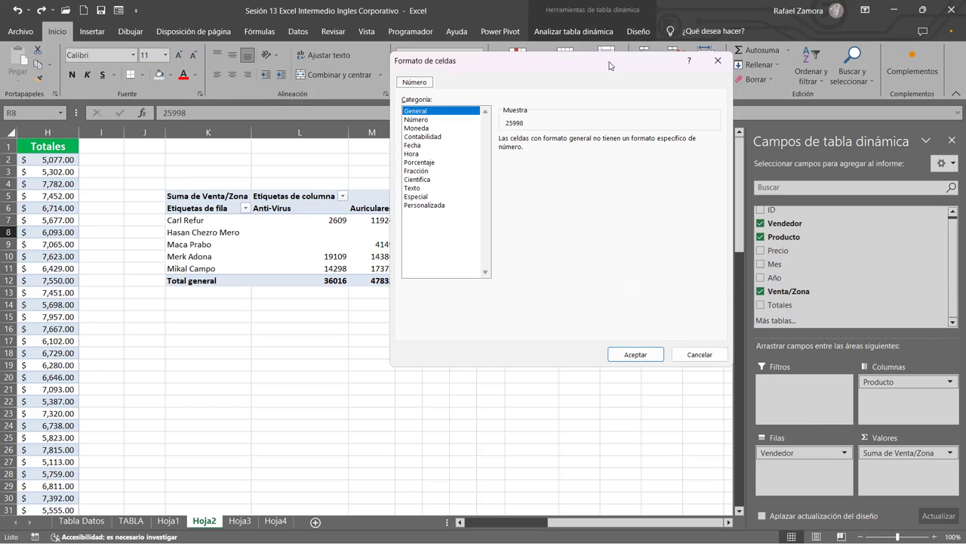
click(426, 137)
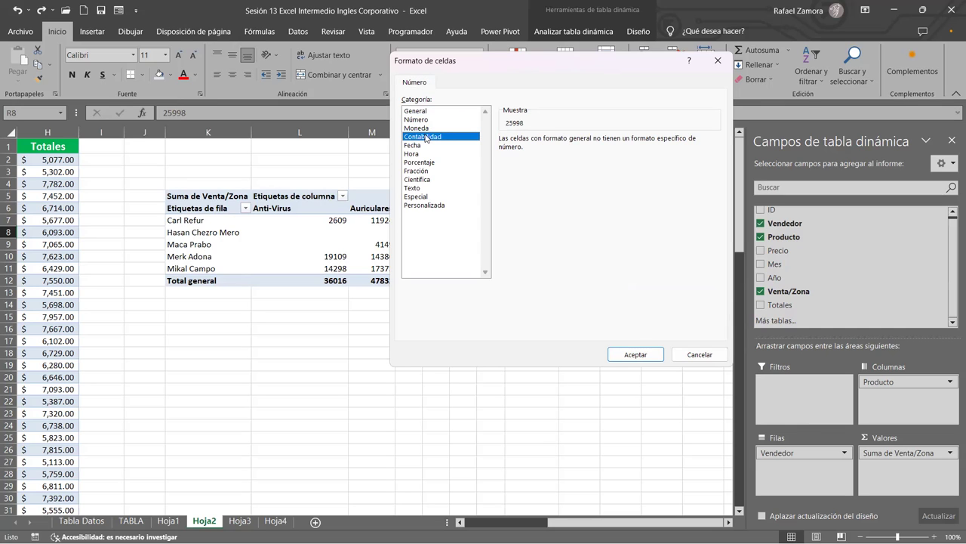
click(642, 358)
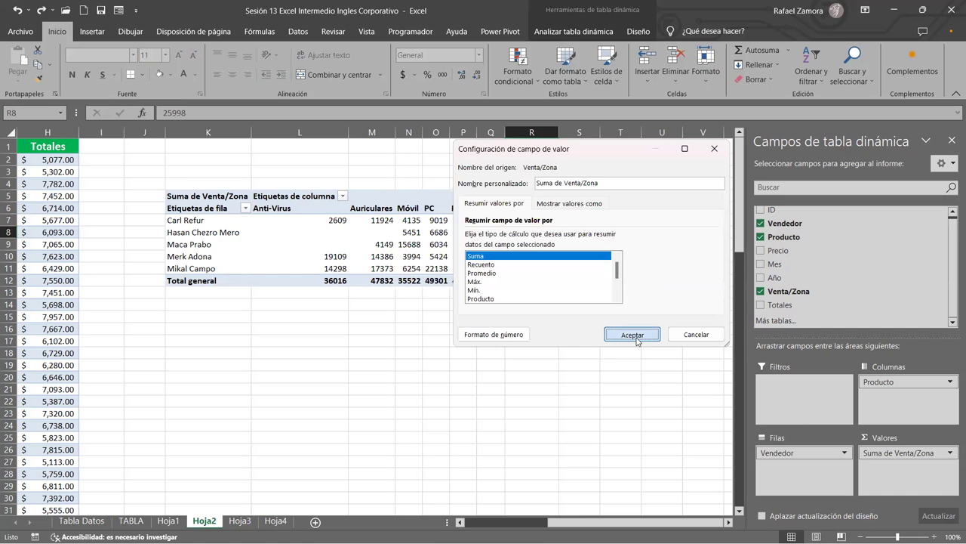
Close the value field dialogs so the Hoja2 pivot shows $ accounting values, total $246,801.00.
key(Return)
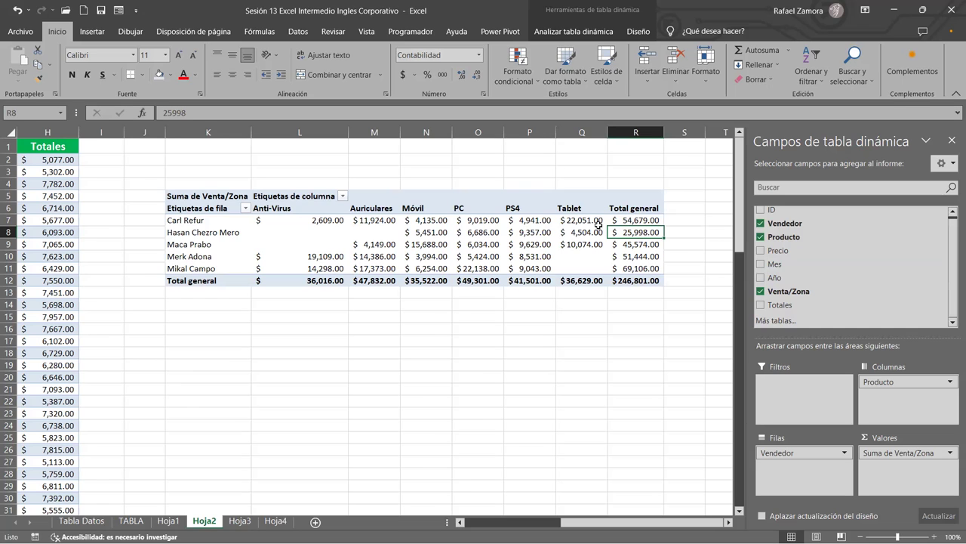
mouse_move(633, 256)
click(951, 453)
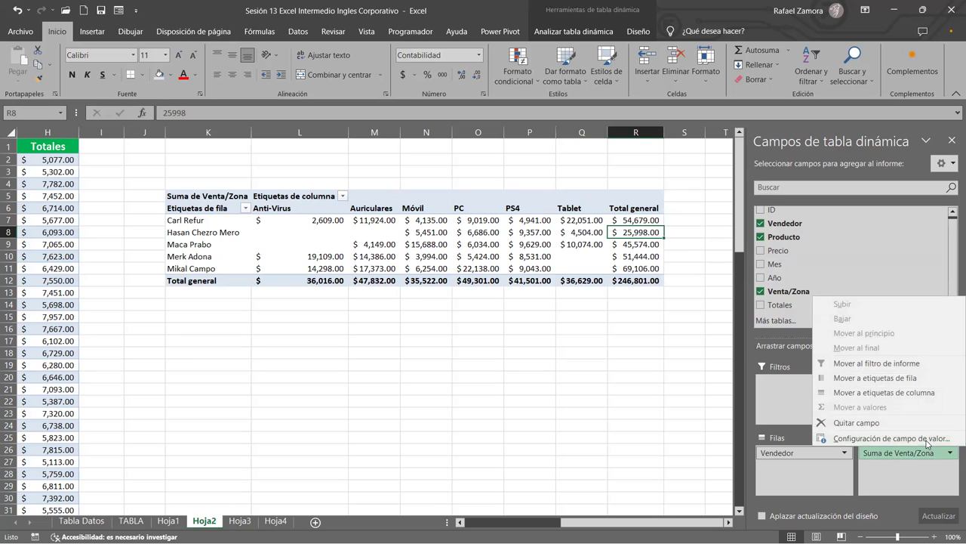
click(509, 336)
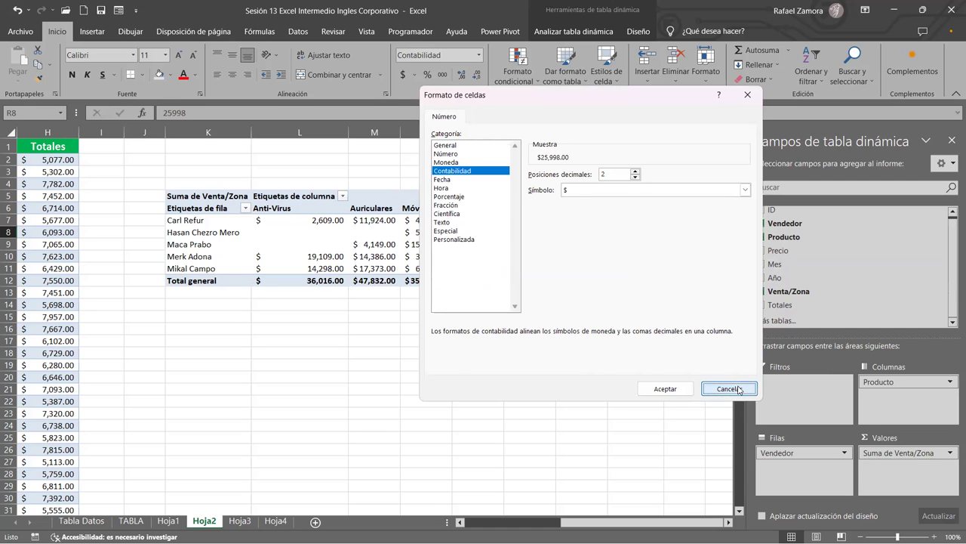
click(739, 389)
click(691, 457)
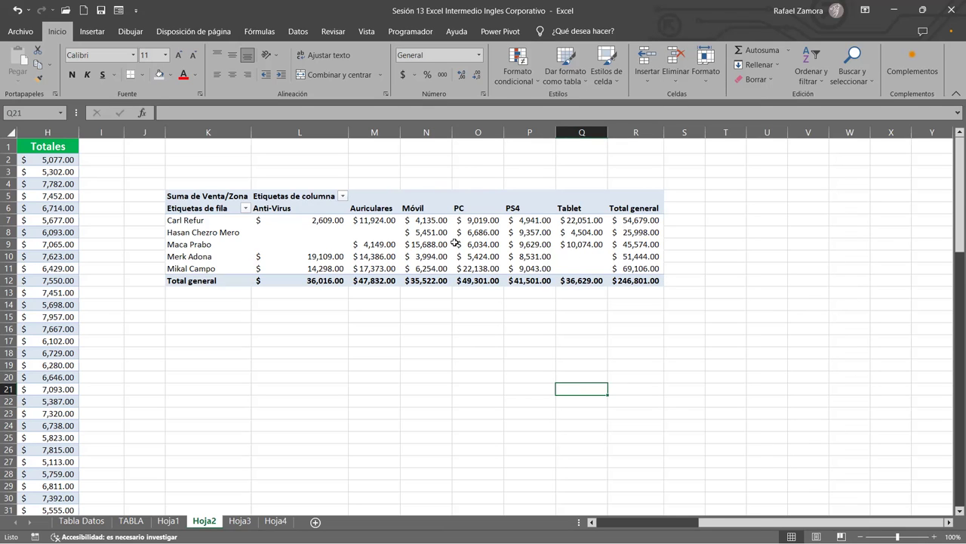
click(455, 244)
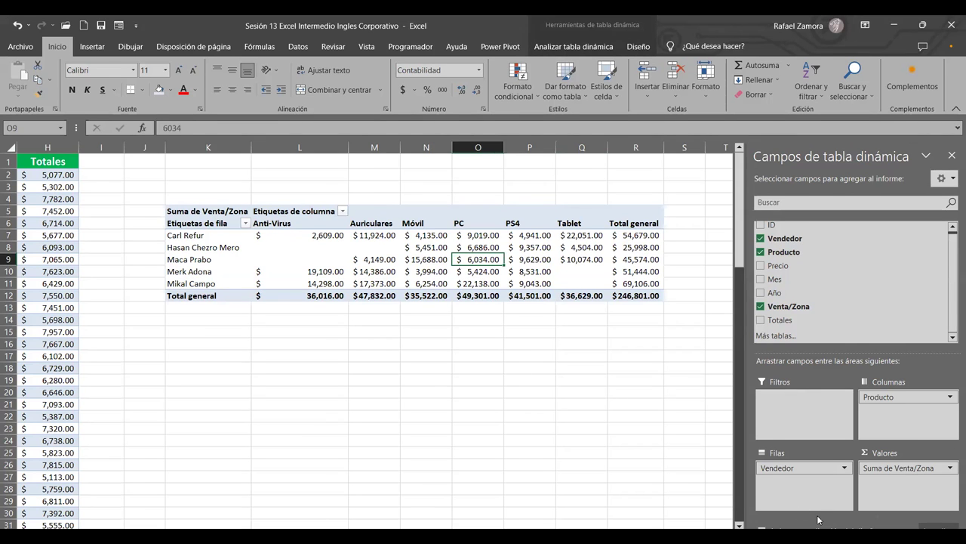
Switch from the Hoja2 pivot to the Hoja3 sheet and select cells in its sales table.
click(642, 419)
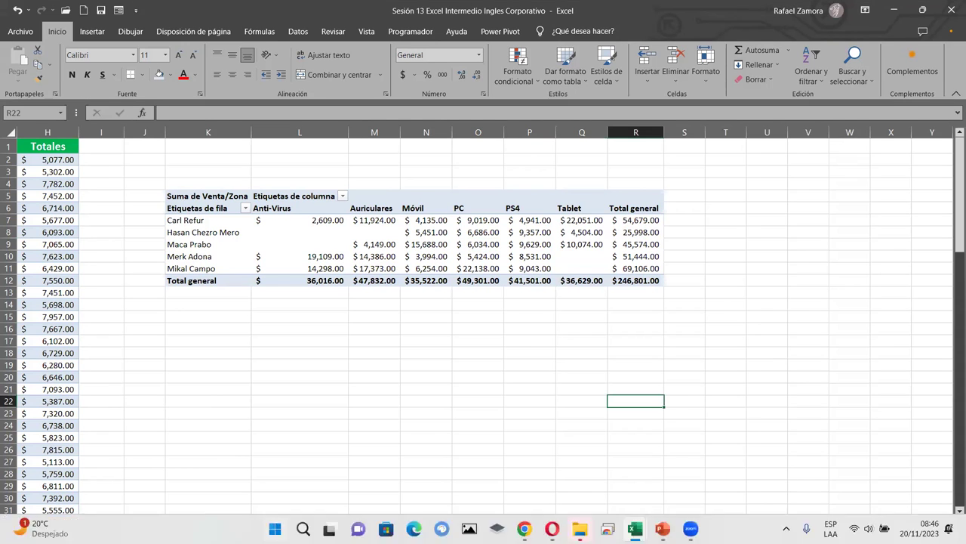
click(300, 389)
key(ctrl+Page_Down)
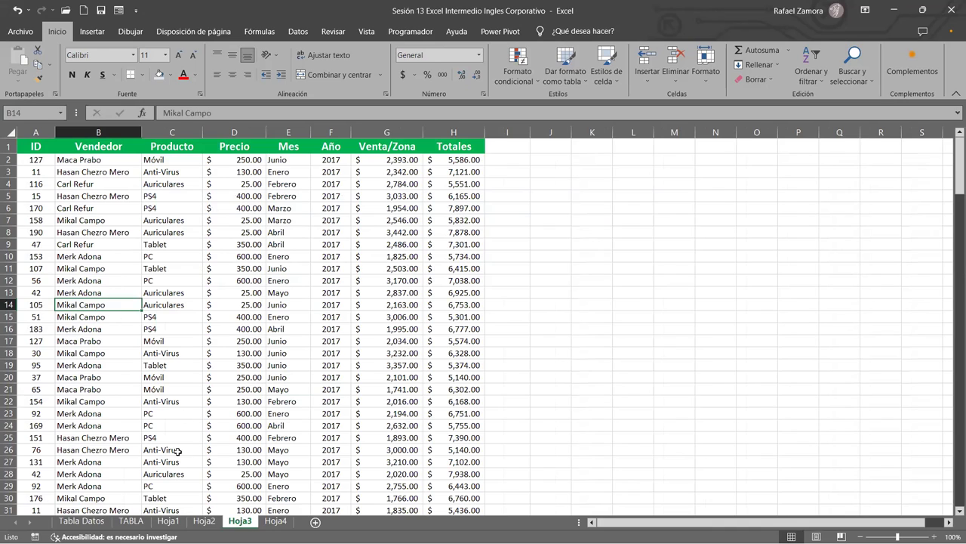
click(189, 301)
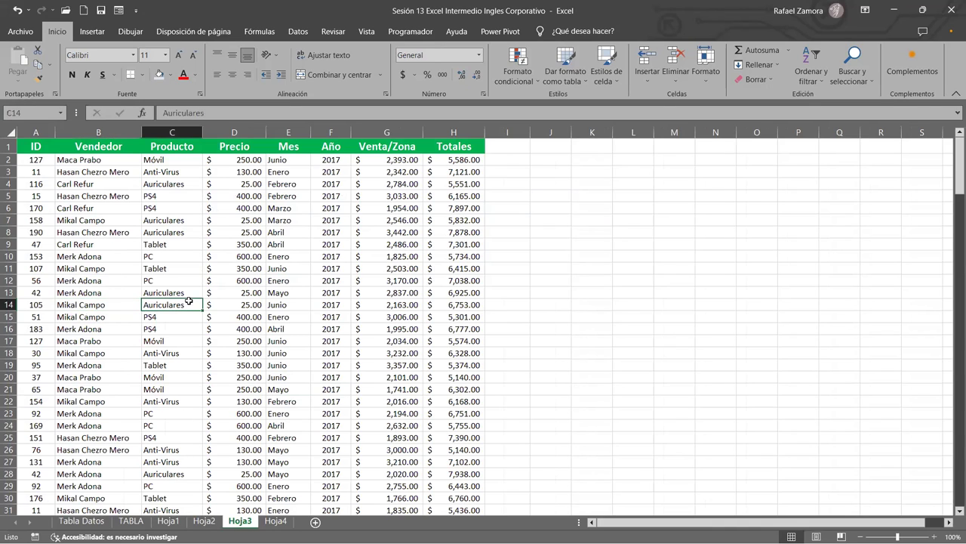
click(89, 374)
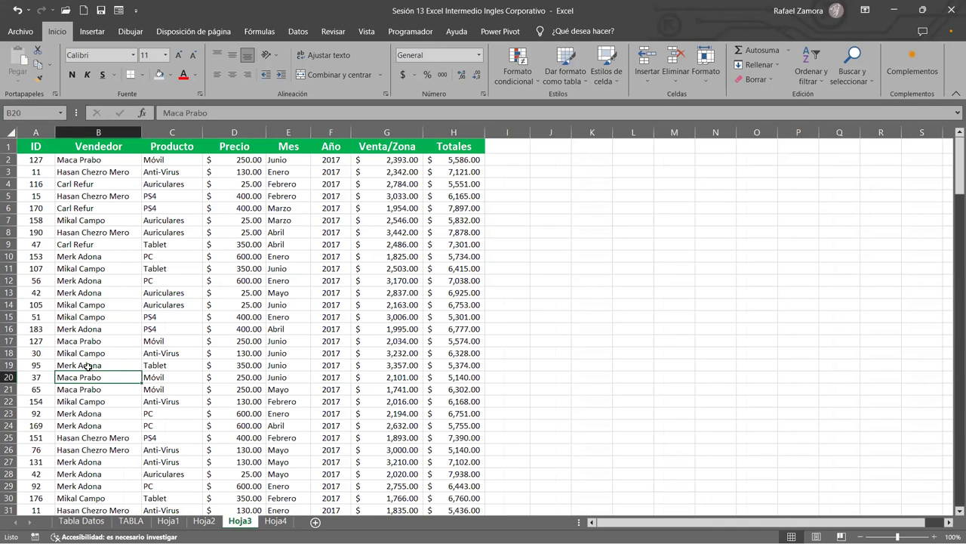
Insert a PivotTable from Hoja3!$A$1:$H$198 on a new worksheet, Hoja5.
click(94, 32)
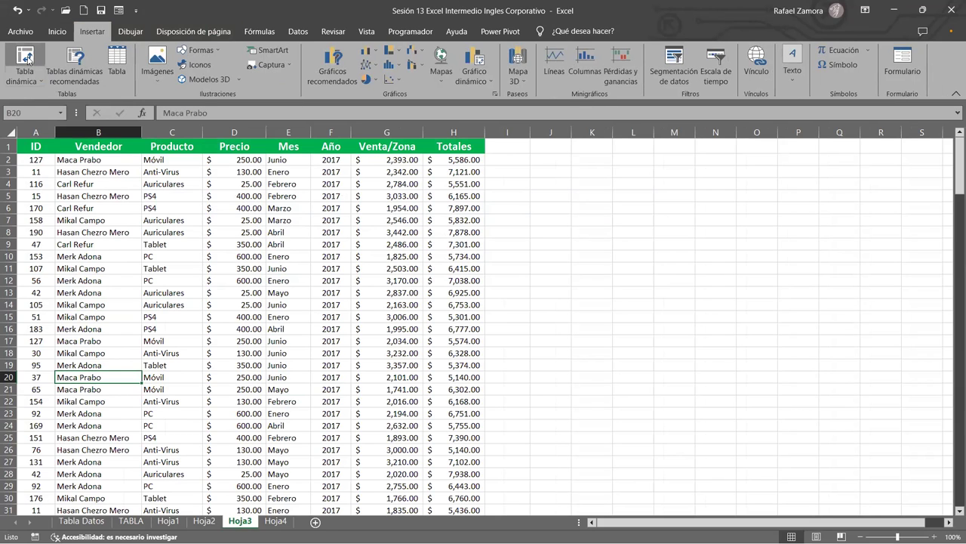
click(26, 58)
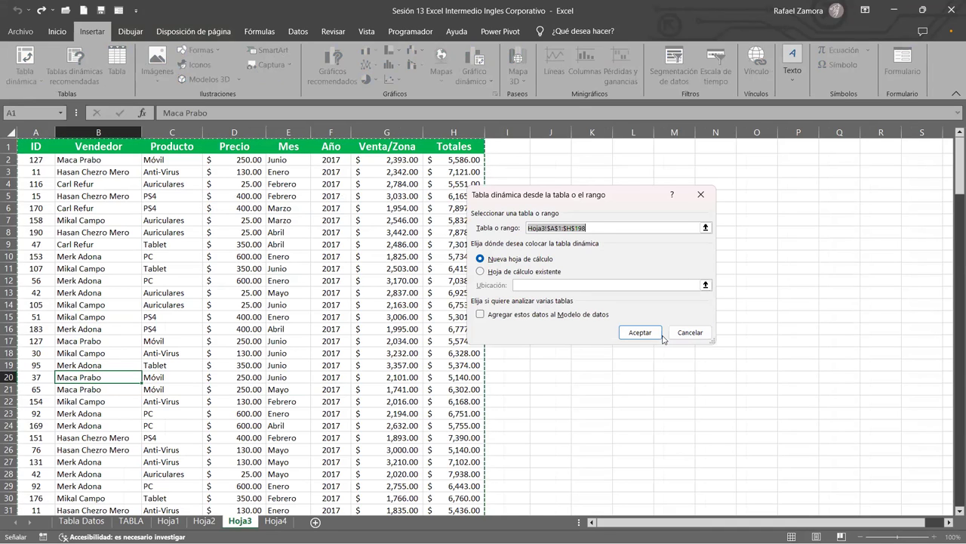
click(653, 336)
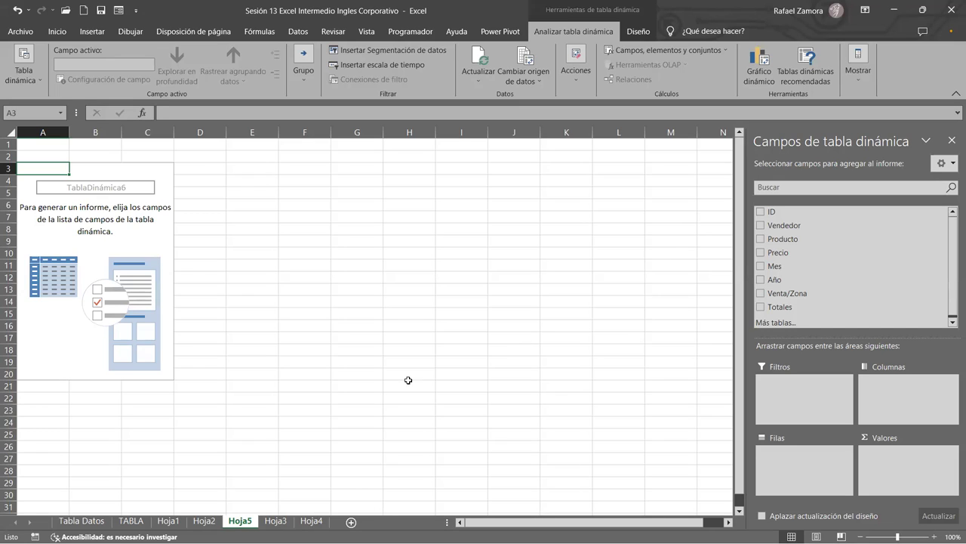
scroll(404, 478, right, 3)
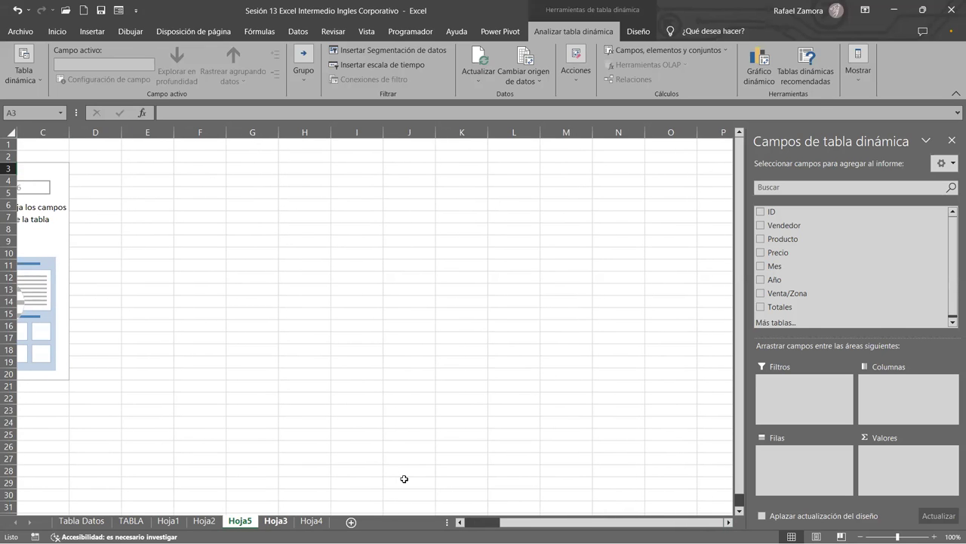
key(ctrl+Page_Down)
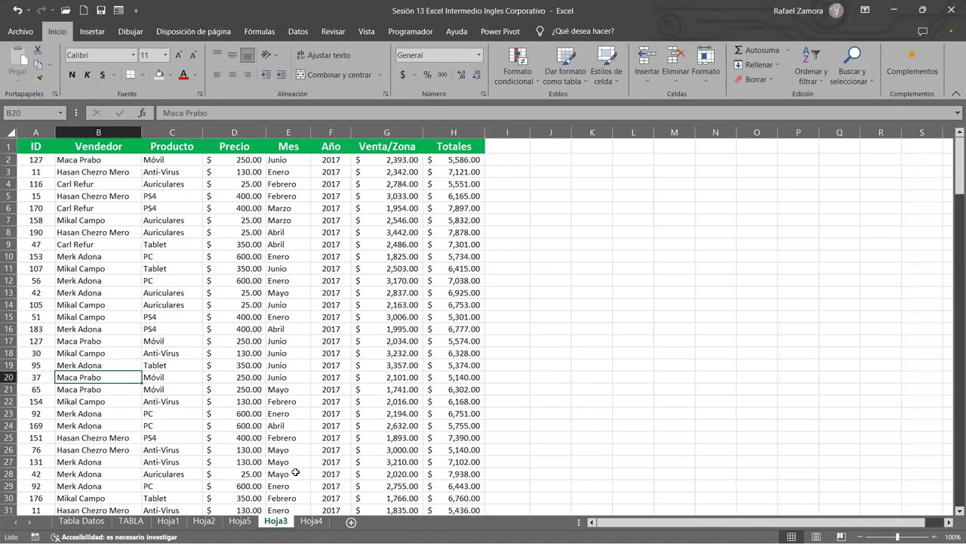
key(ctrl+Page_Up)
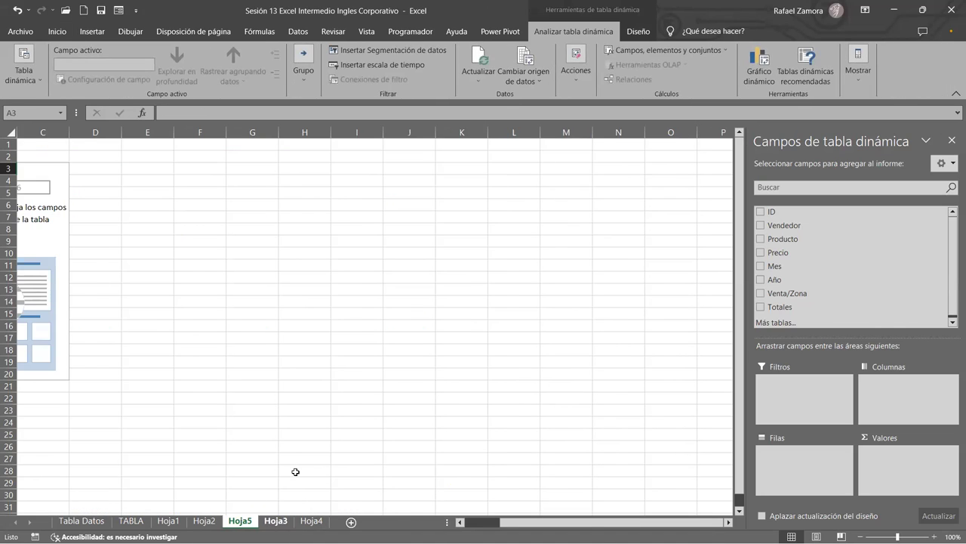
key(ctrl+Page_Down)
Colour the Hoja3 sheet tab red, then return to the empty Hoja5 pivot.
right_click(277, 521)
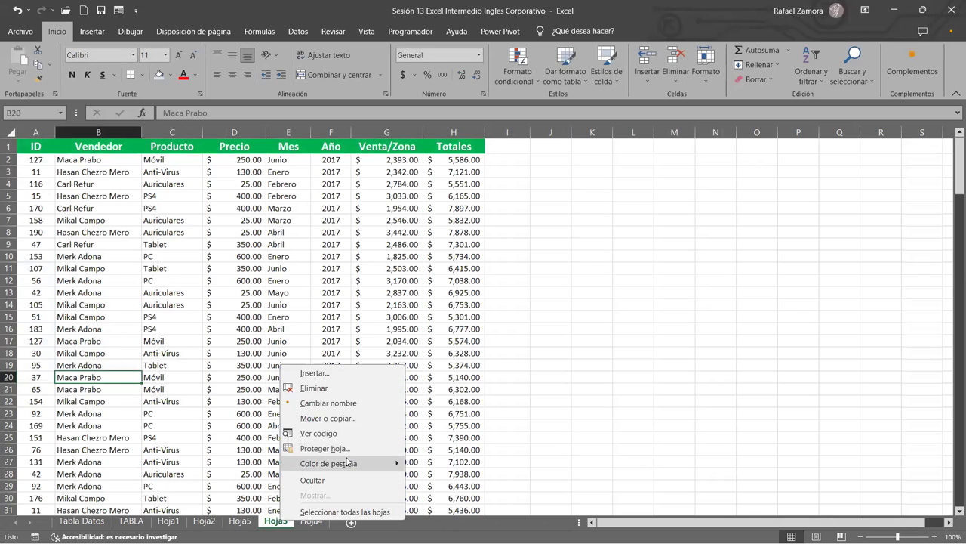
mouse_move(348, 462)
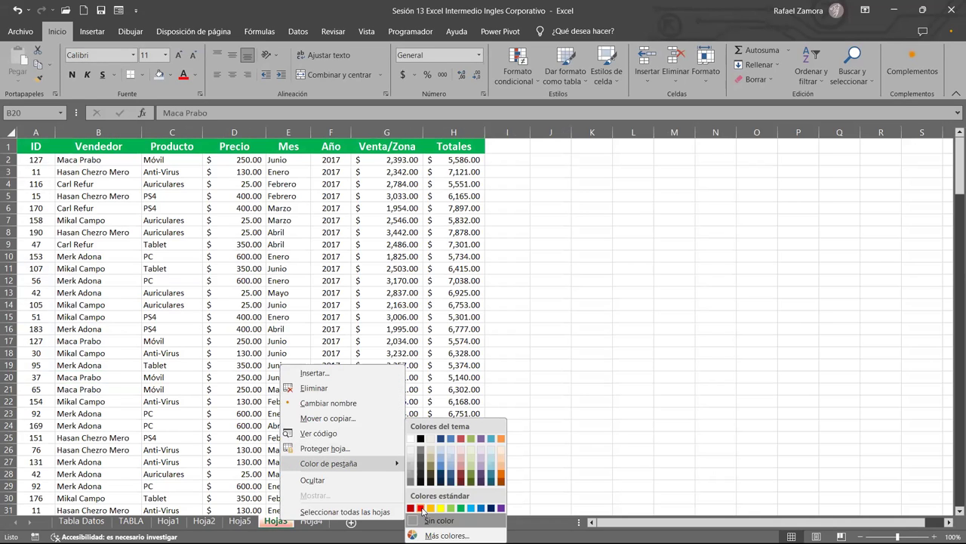
click(422, 508)
key(ctrl+Page_Up)
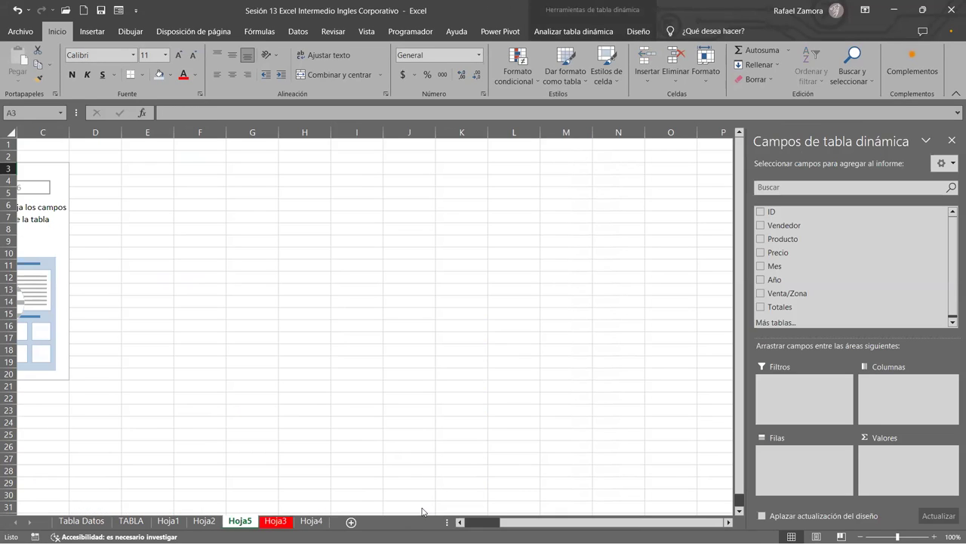
key(ctrl+Page_Down)
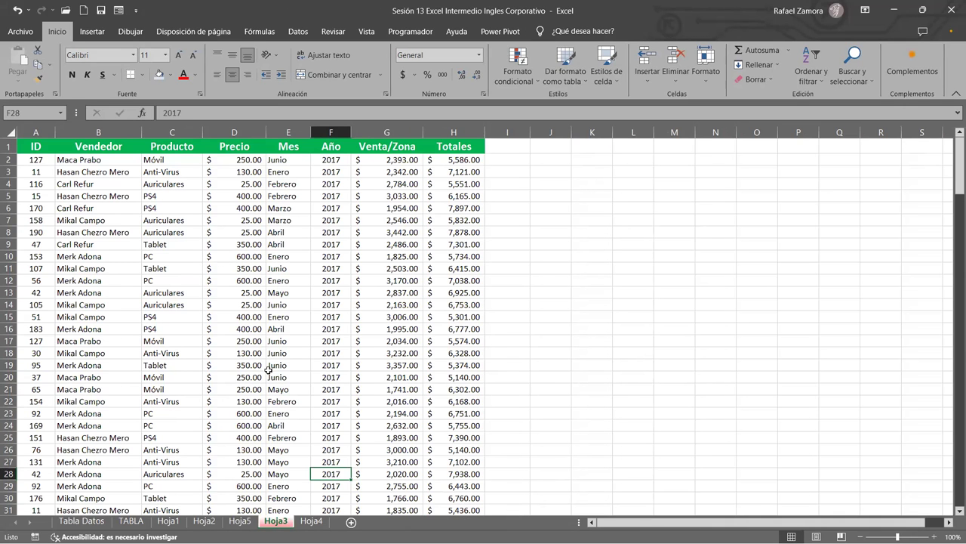
key(ctrl+Page_Up)
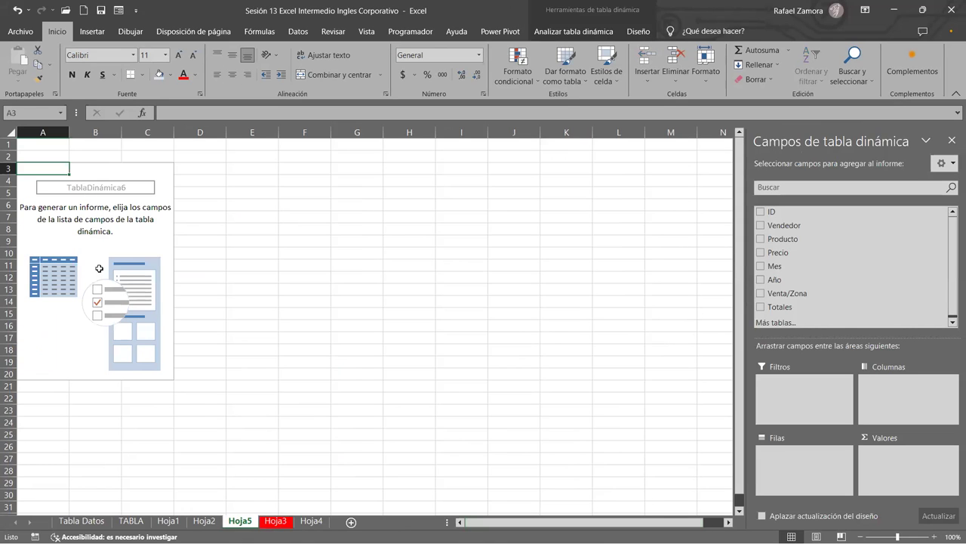
click(99, 264)
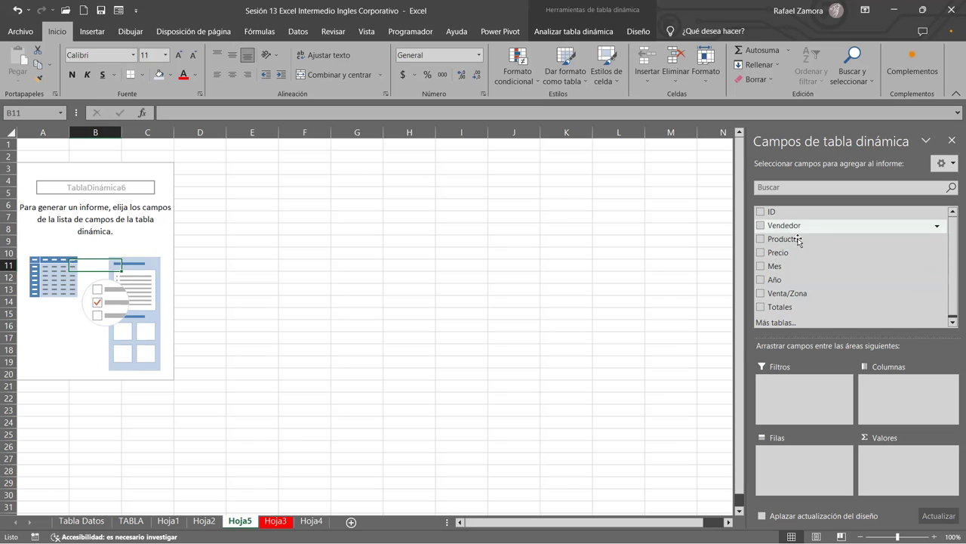
Add Producto as pivot rows and sum Venta/Zona as values, totalling 489513.
drag(797, 238, 809, 462)
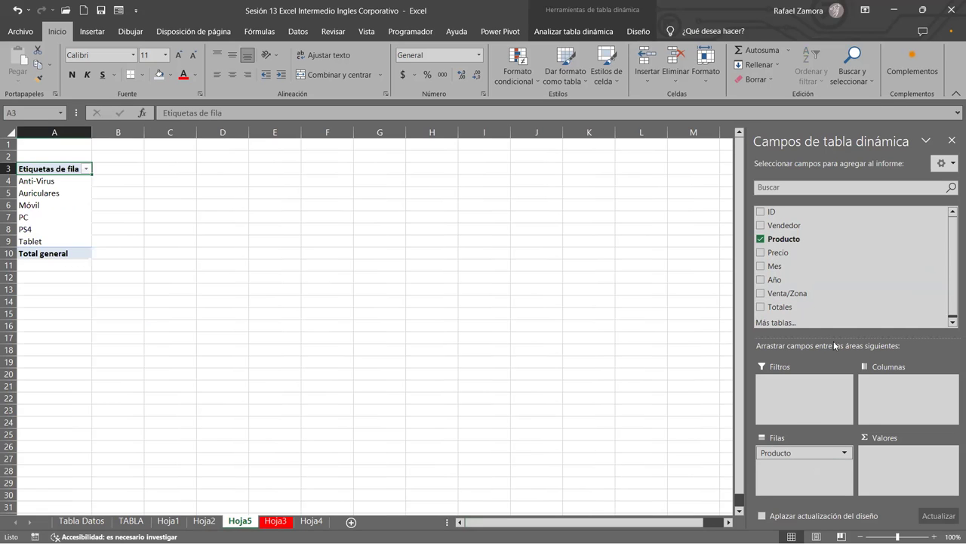
drag(795, 299, 915, 453)
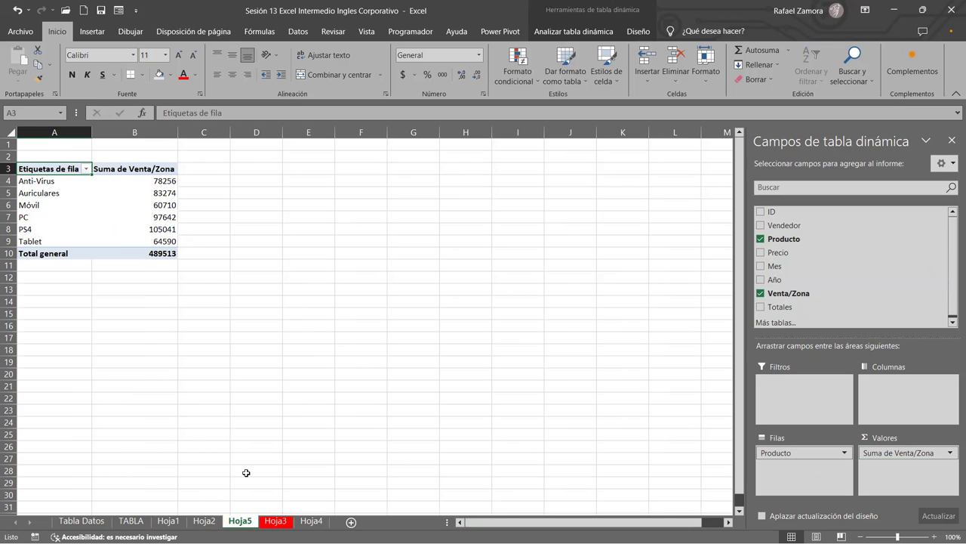
key(ctrl+Page_Down)
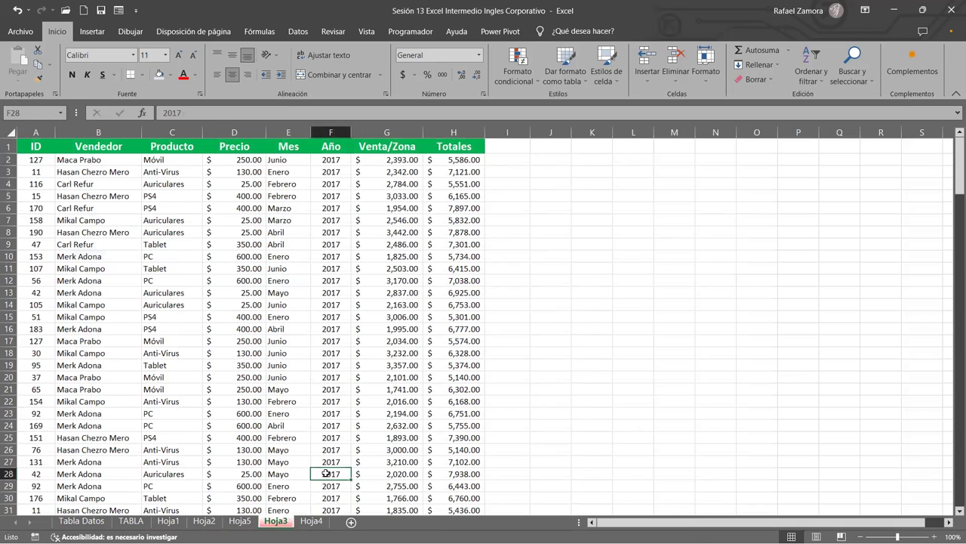
key(ctrl+Page_Up)
Check the Suma de Venta/Zona field options unchanged and select the Auriculares sum.
click(126, 214)
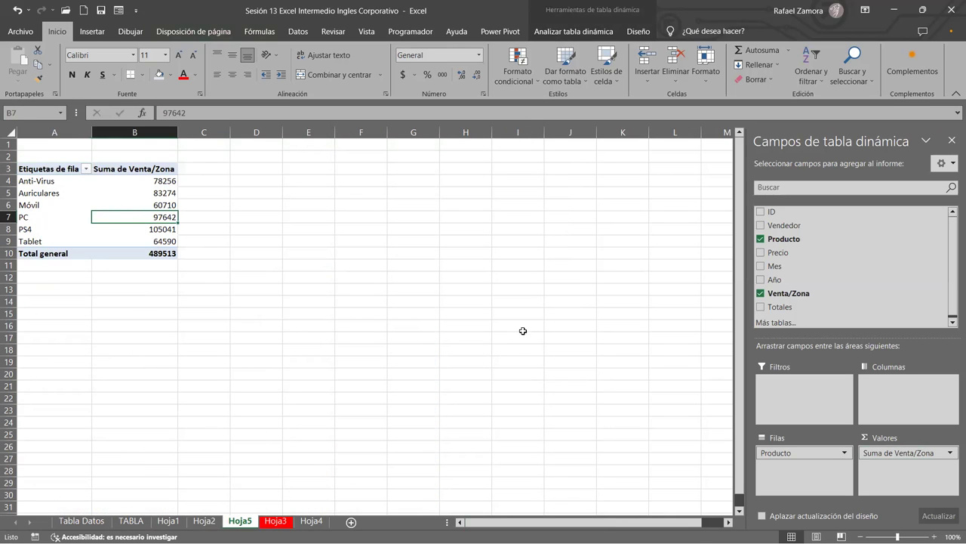
click(952, 453)
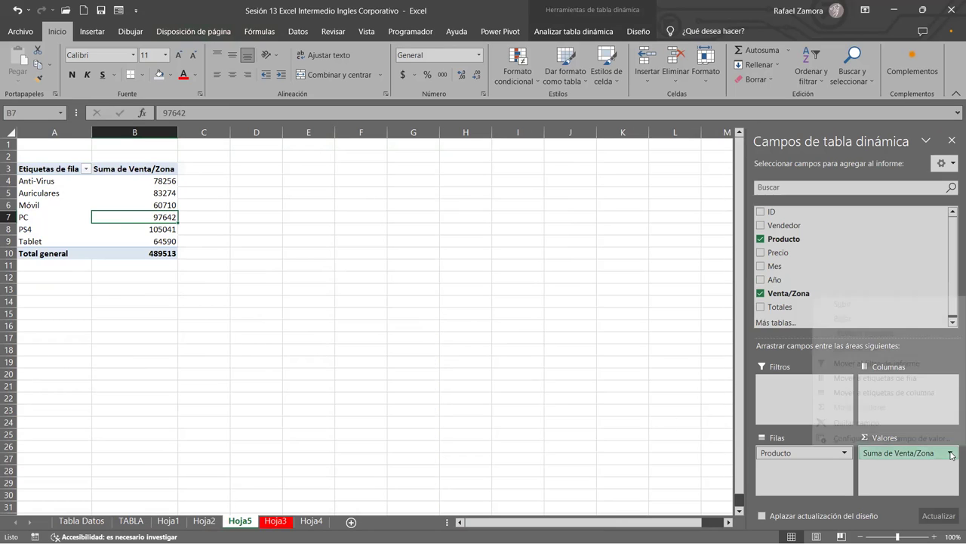
click(624, 354)
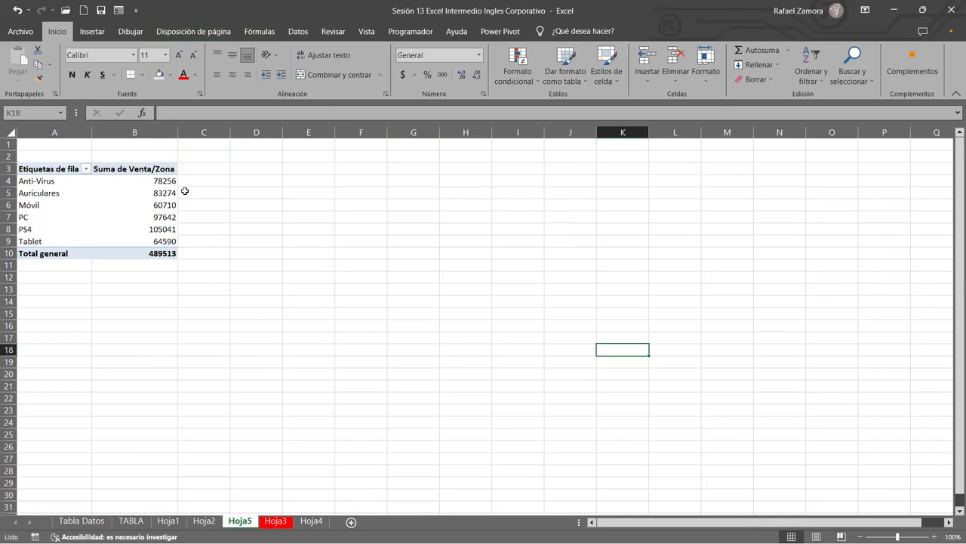
click(185, 201)
click(158, 194)
mouse_move(158, 194)
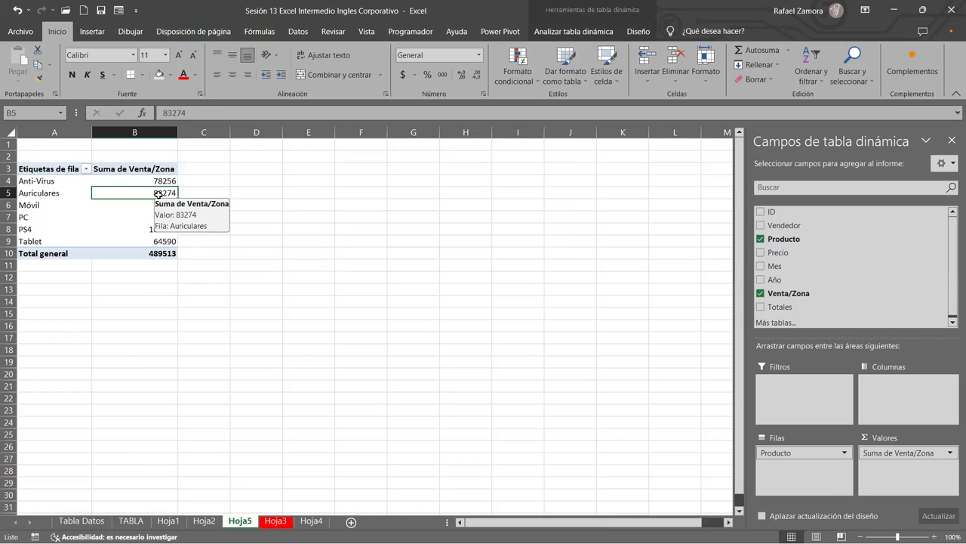
Format the Hoja5 Venta/Zona sums as Contabilidad with $ and two decimals, totalling $489,513.00.
right_click(158, 196)
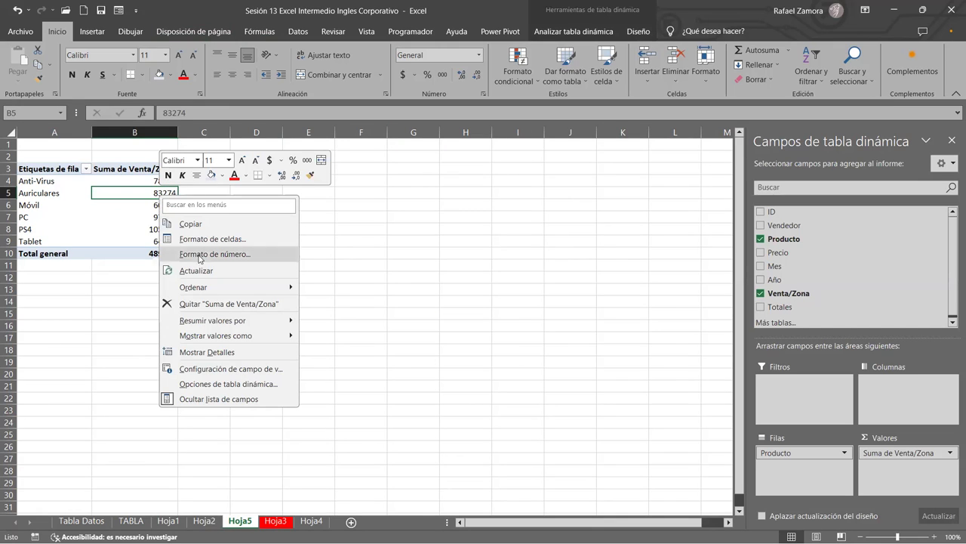
click(259, 369)
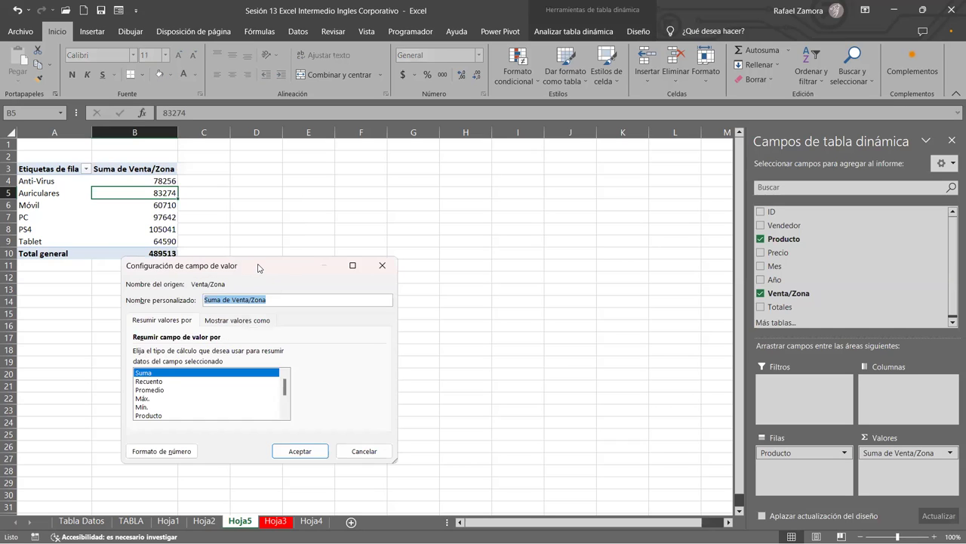
drag(308, 265, 437, 131)
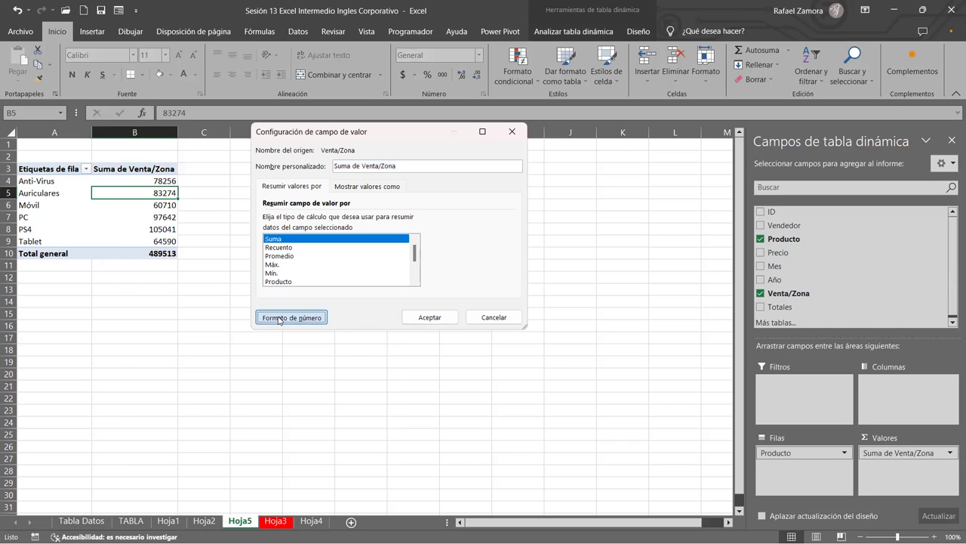
click(279, 318)
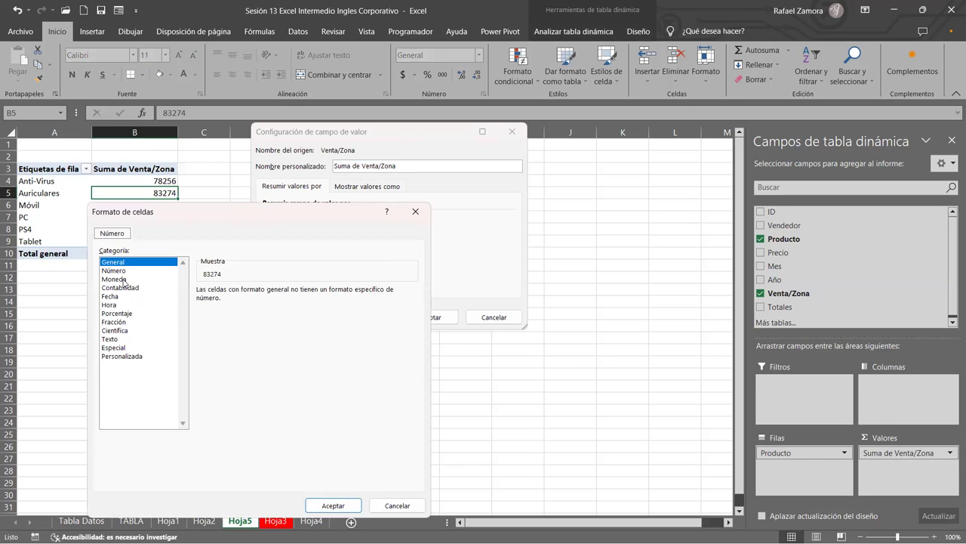
click(122, 292)
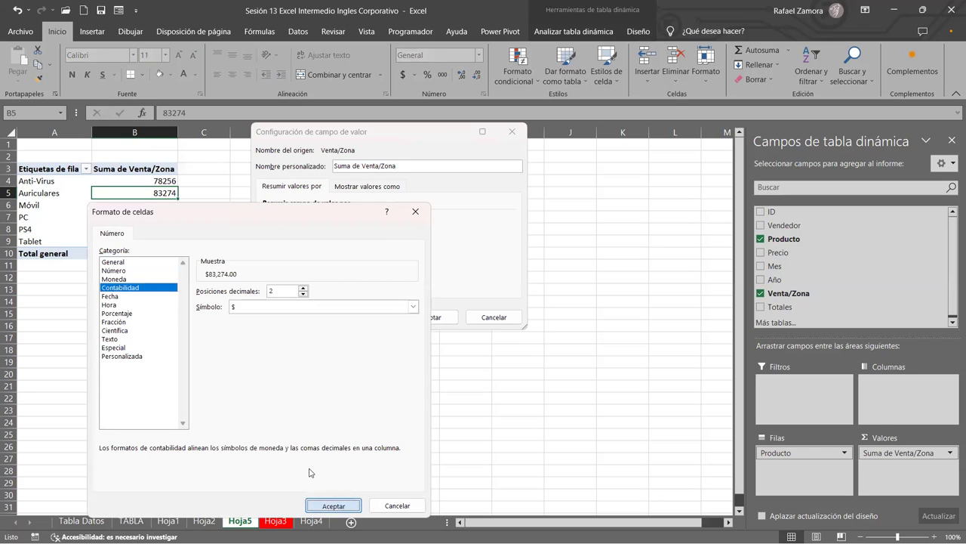
click(332, 504)
click(432, 318)
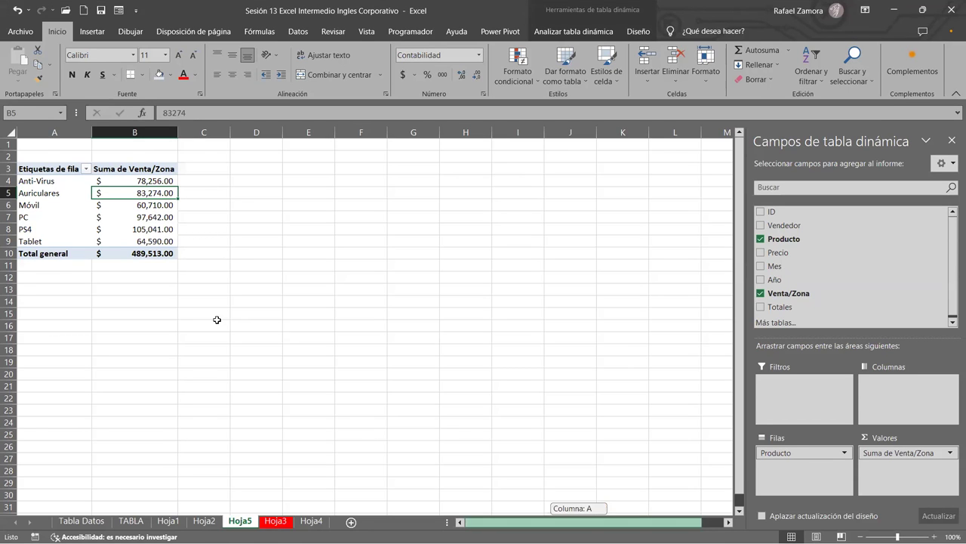
Add Vendedor as the column field, spreading the sums across five vendor columns.
drag(217, 319, 290, 179)
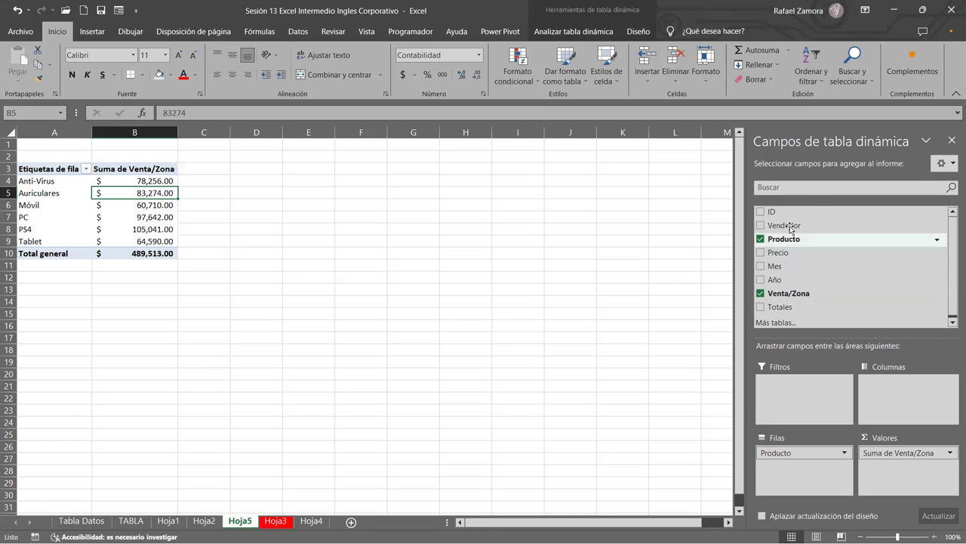
drag(789, 226, 894, 396)
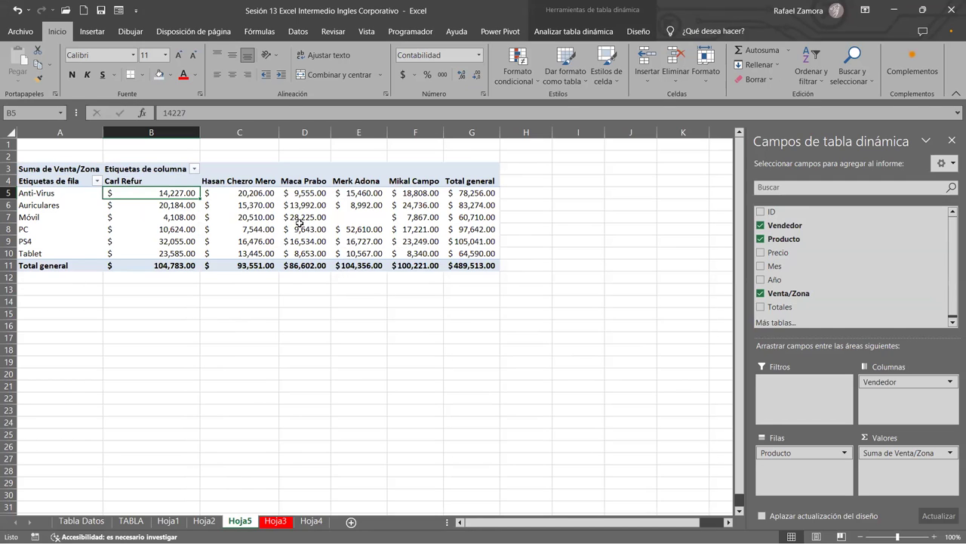
click(195, 170)
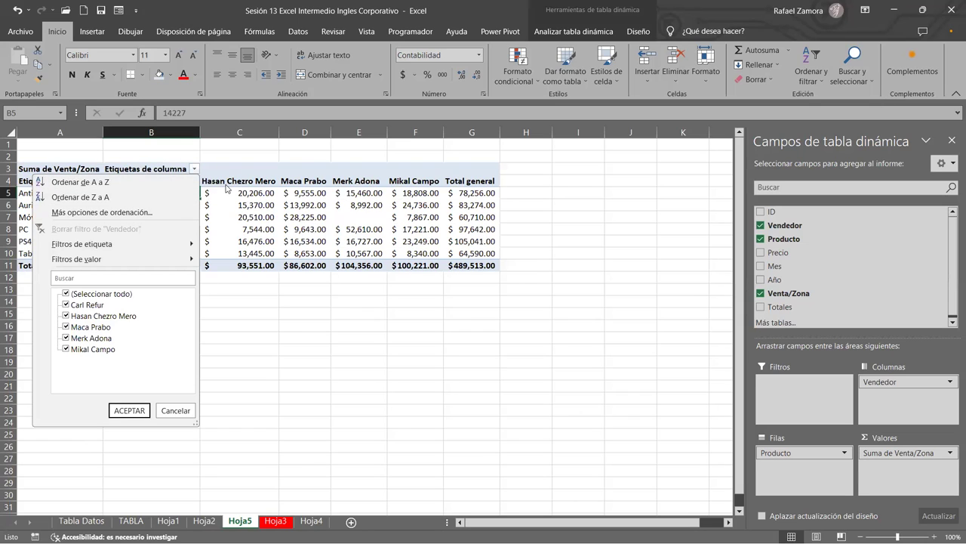
click(67, 294)
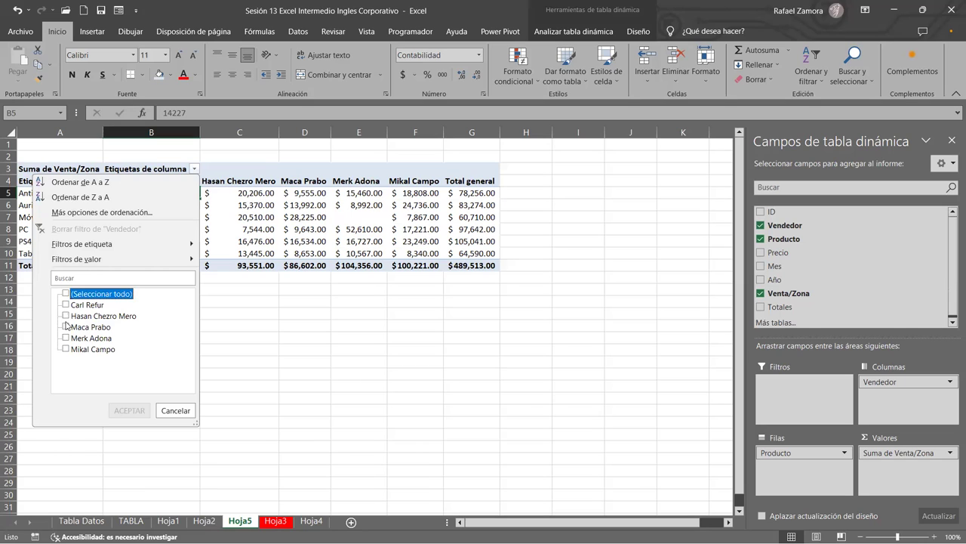
click(67, 326)
click(67, 338)
click(66, 348)
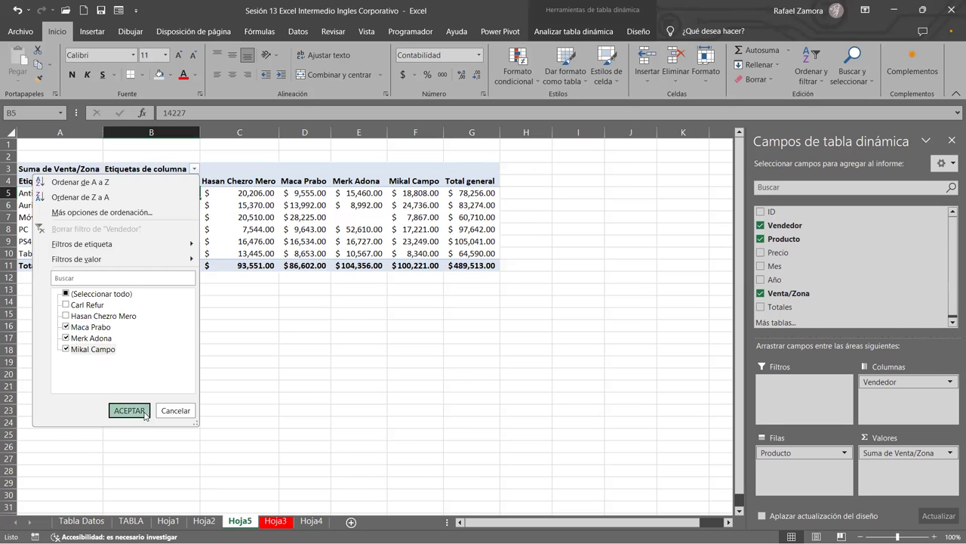
click(129, 411)
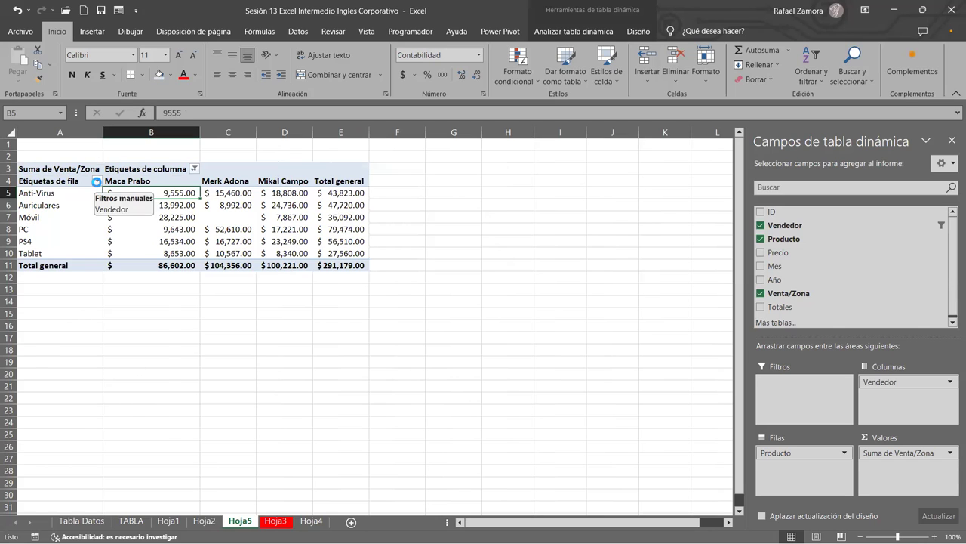
click(96, 182)
click(40, 329)
click(42, 349)
click(92, 422)
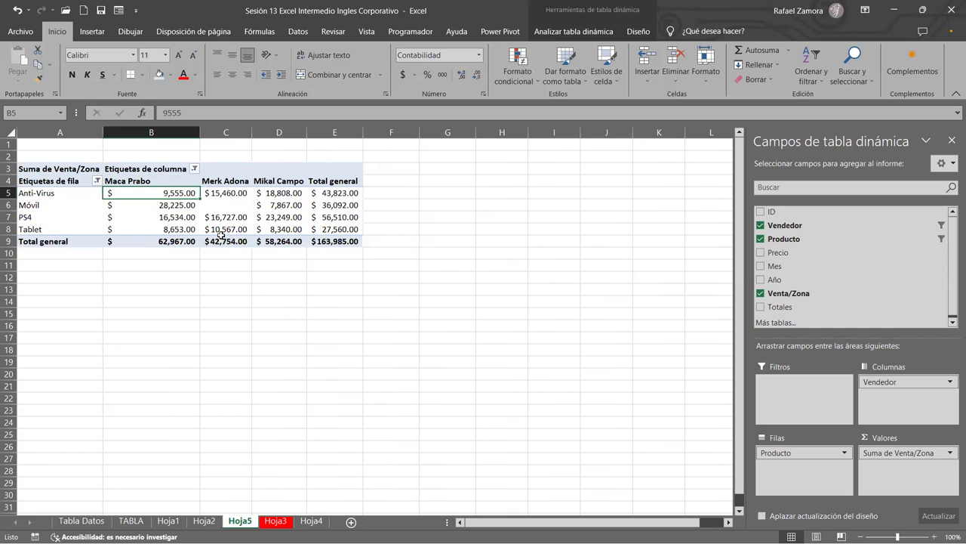
click(194, 168)
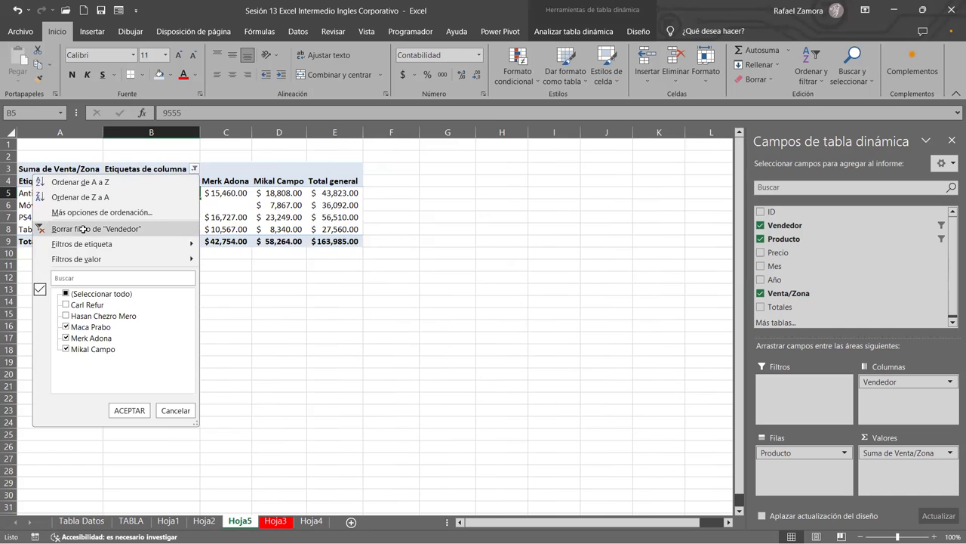
click(84, 233)
click(97, 181)
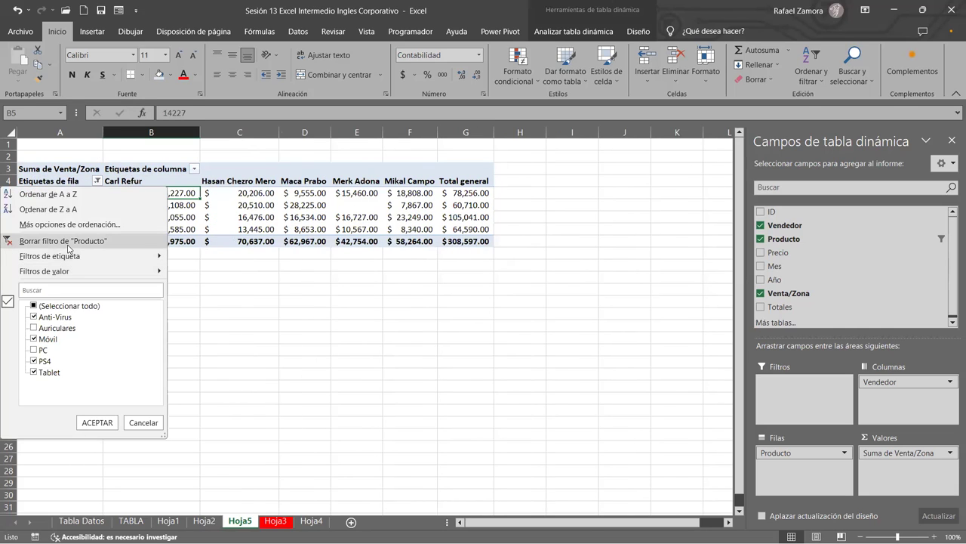
click(68, 243)
click(453, 411)
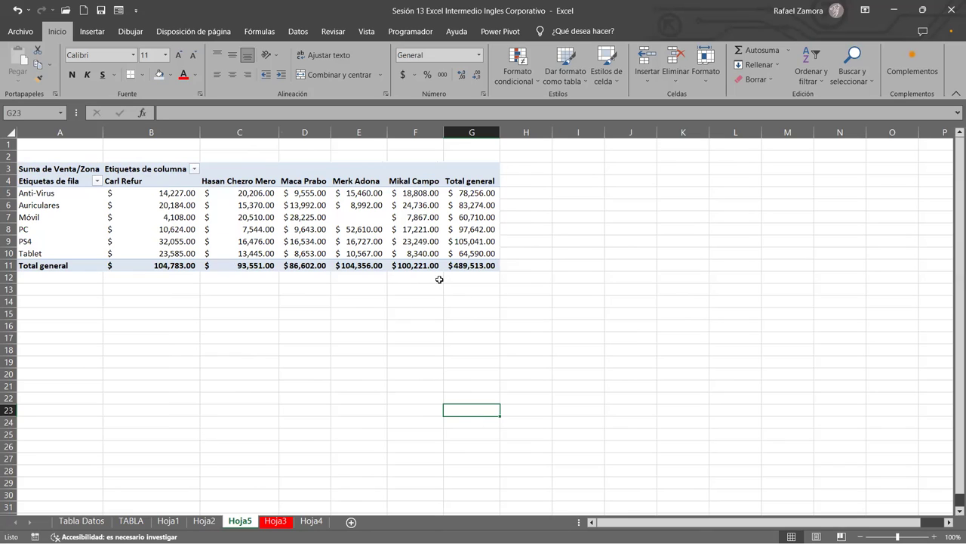
click(418, 194)
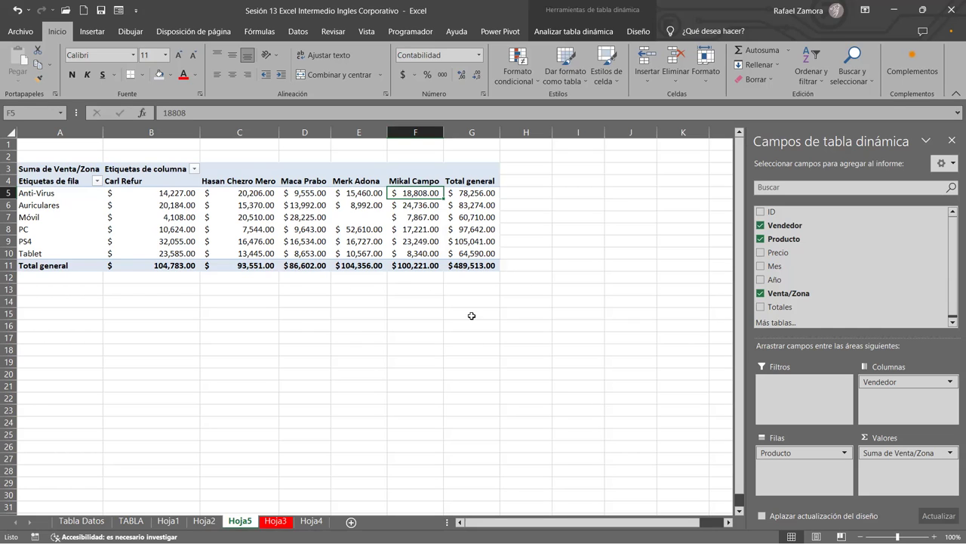
click(398, 228)
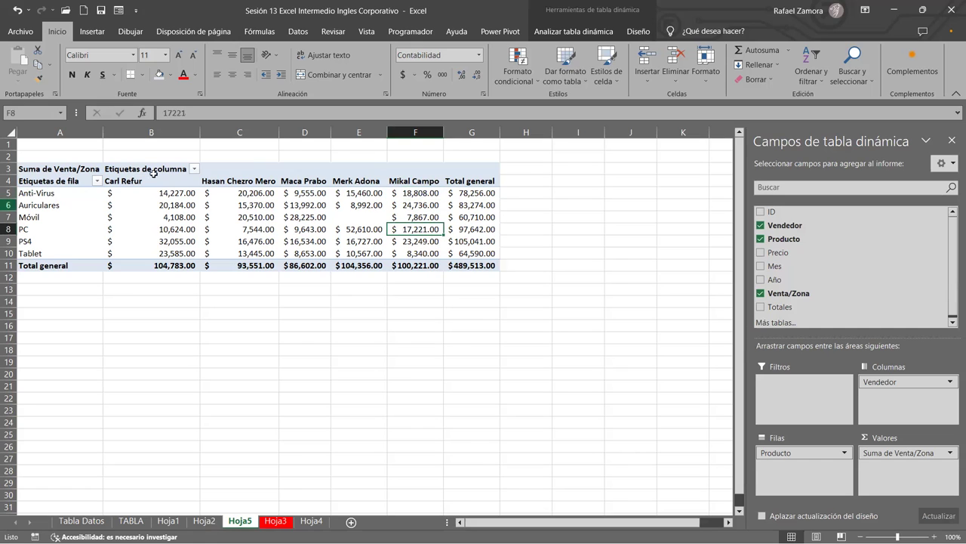
click(295, 219)
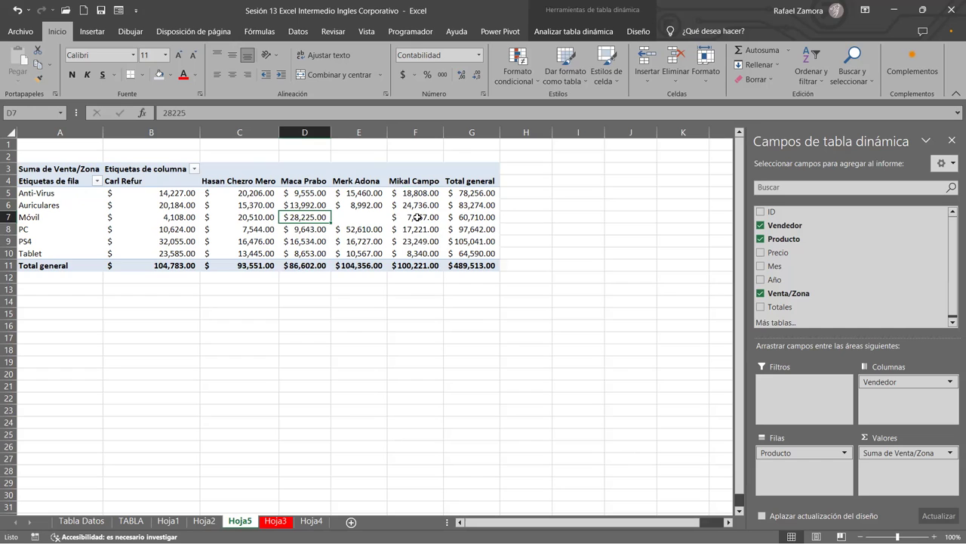
click(250, 326)
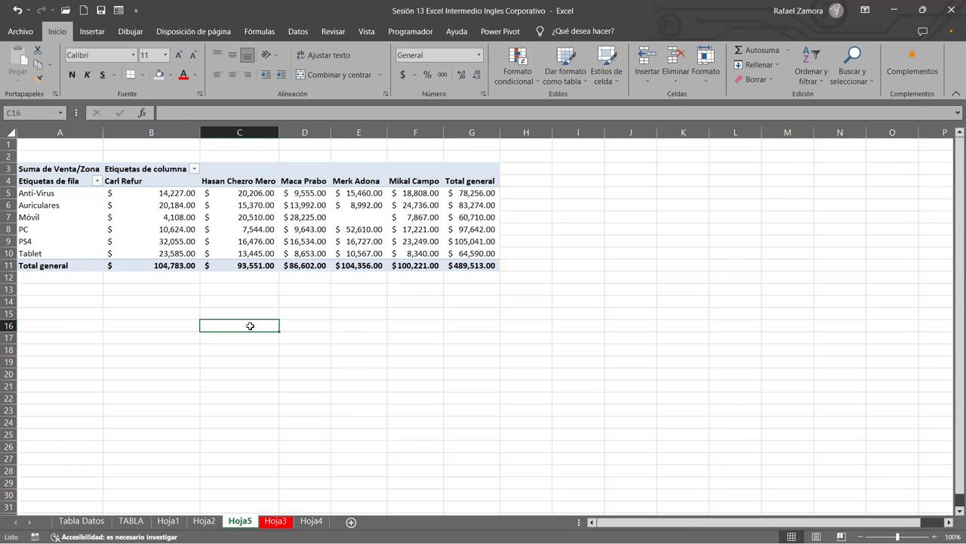
click(397, 330)
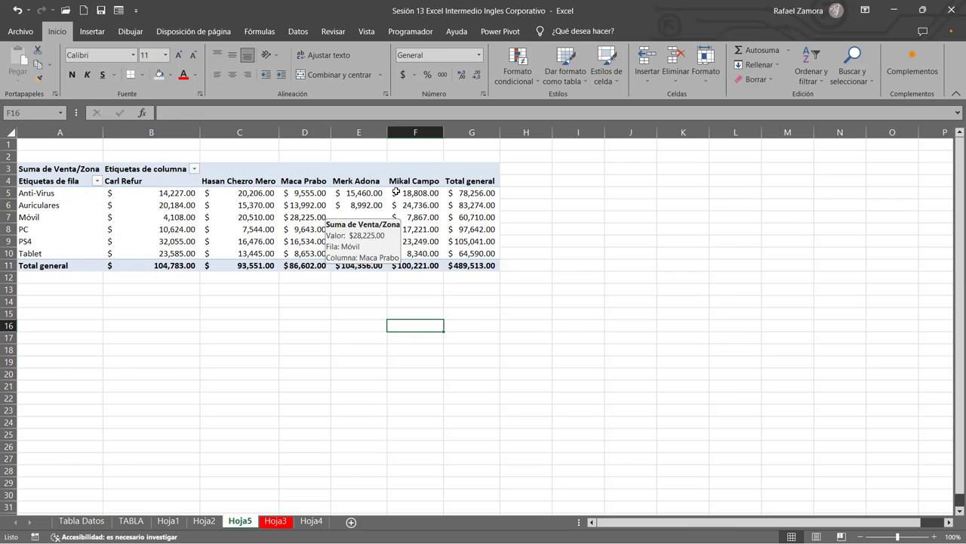
mouse_move(419, 188)
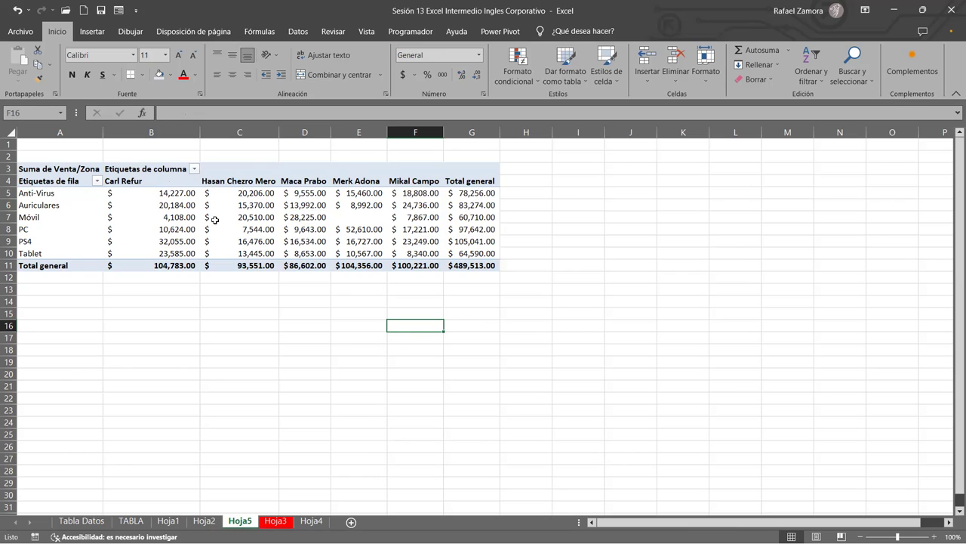
click(277, 231)
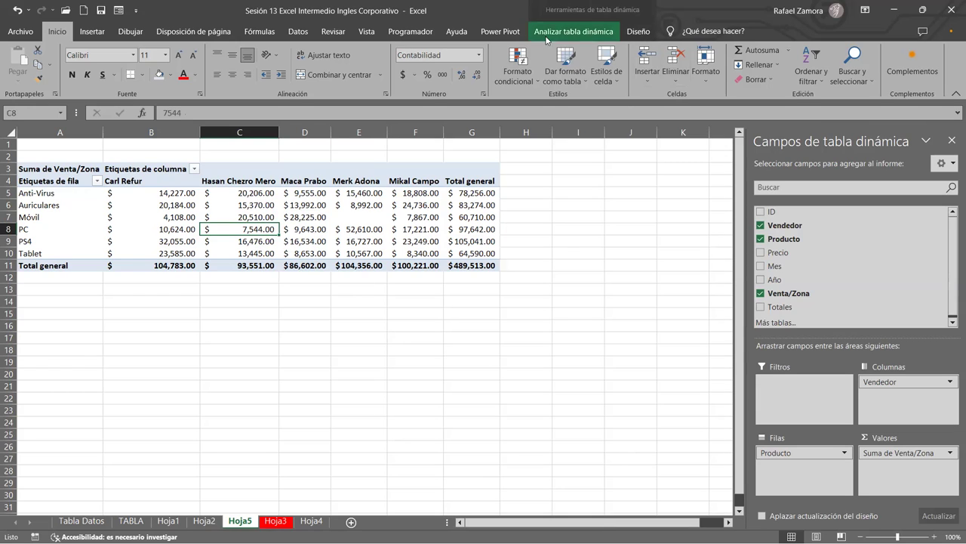
Apply the red medium pivot table style from the Diseño gallery to the Hoja5 pivot.
click(609, 34)
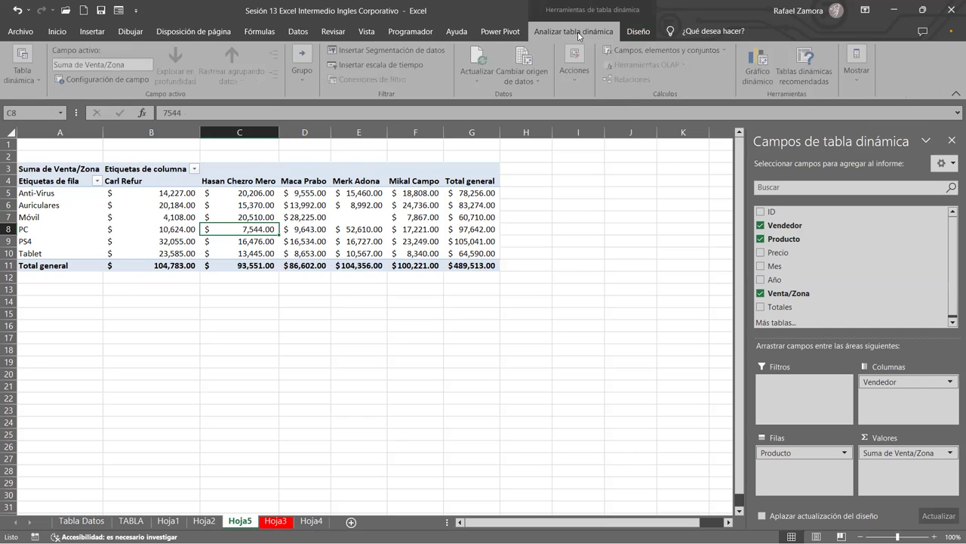
click(637, 34)
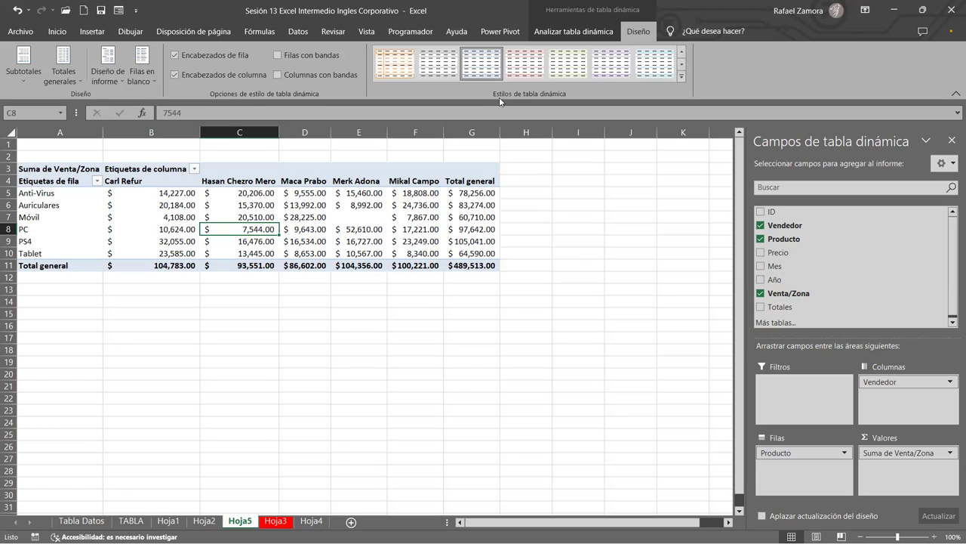
click(681, 78)
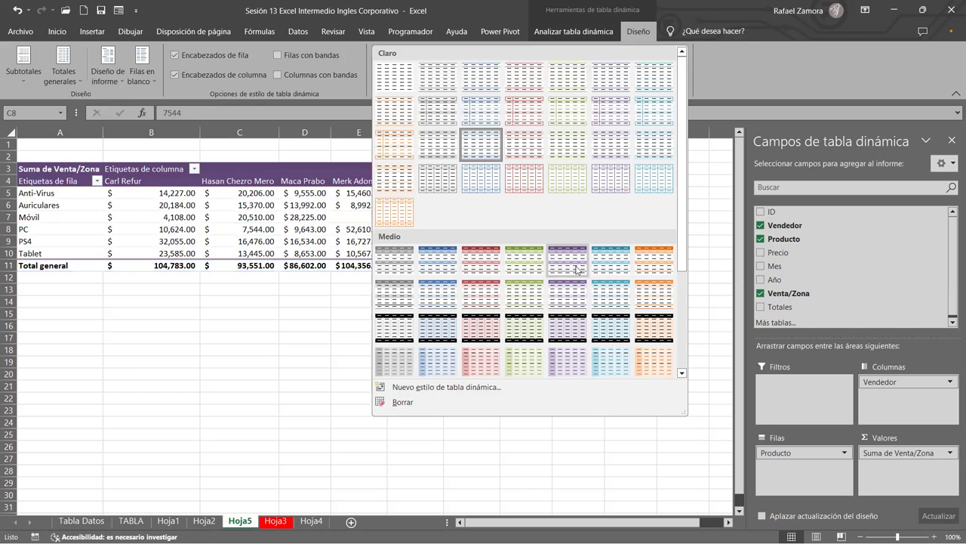
click(488, 271)
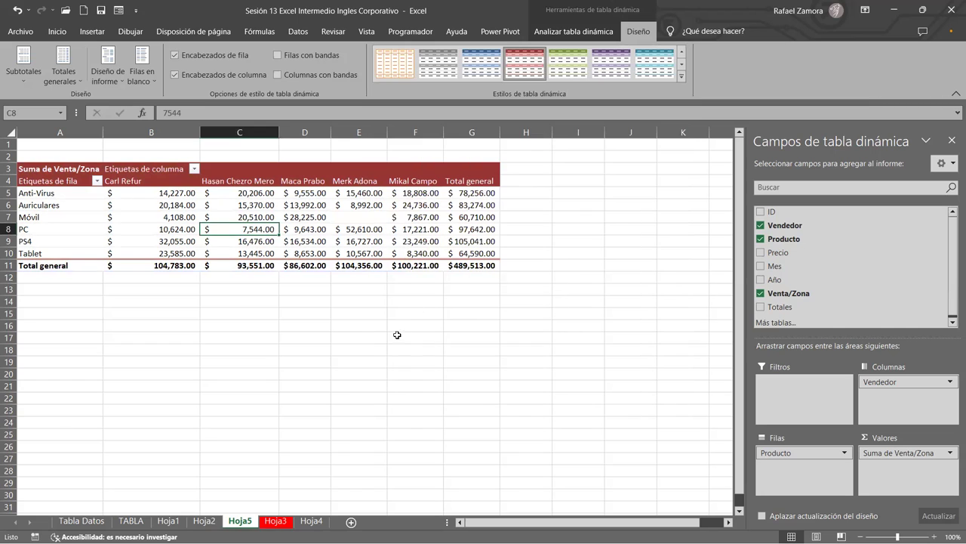
click(411, 313)
click(474, 263)
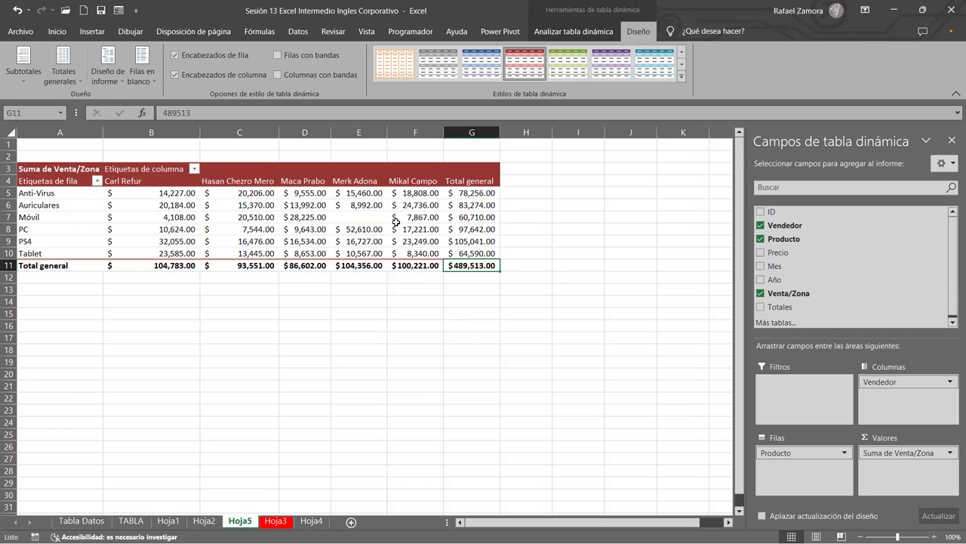
click(458, 201)
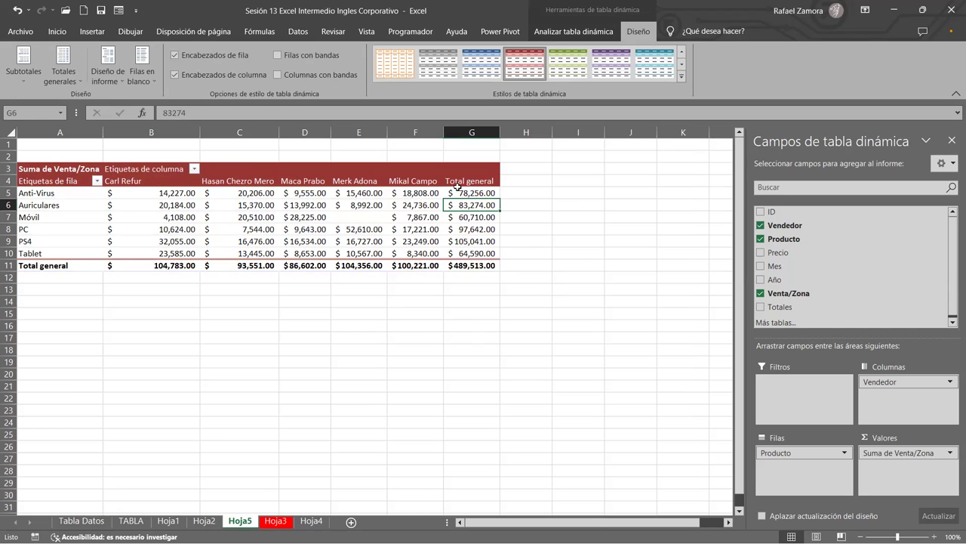
click(679, 77)
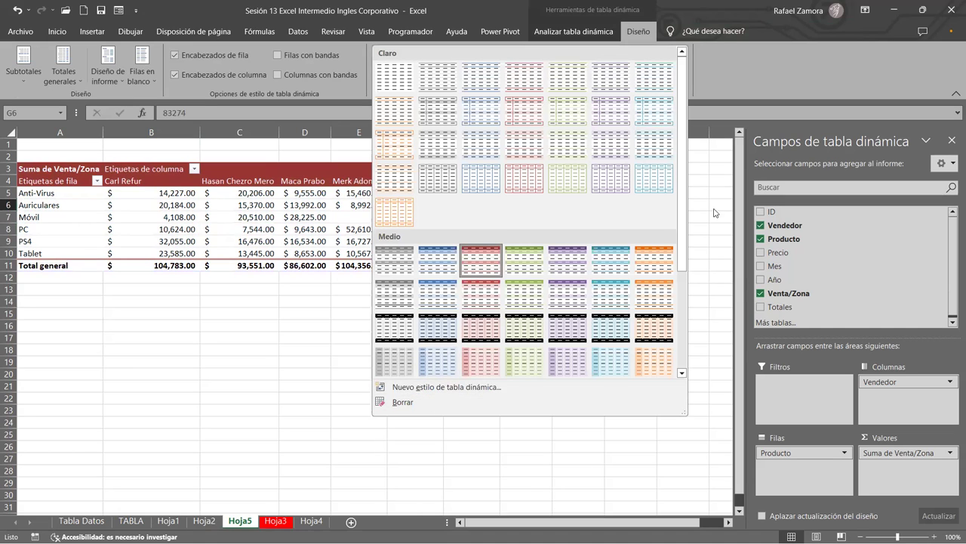
key(Escape)
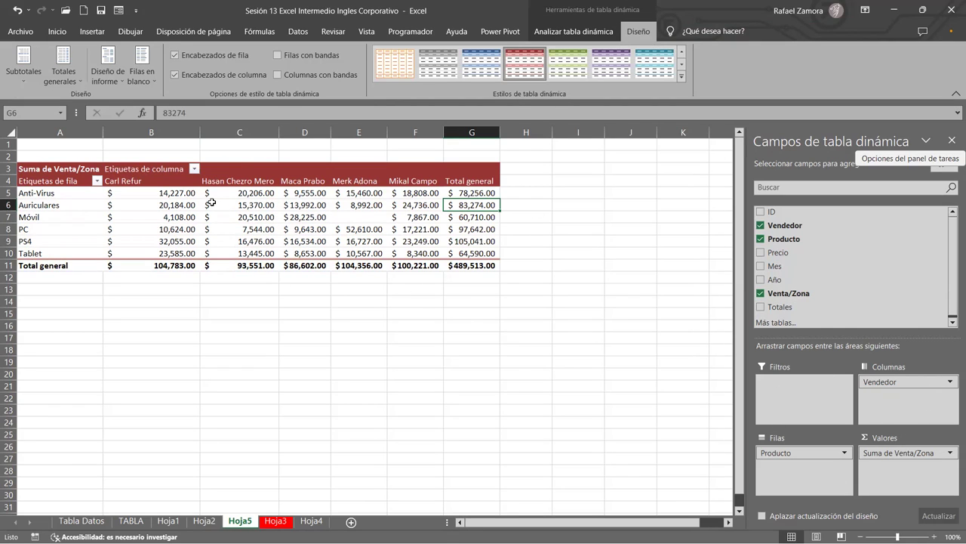
mouse_move(285, 199)
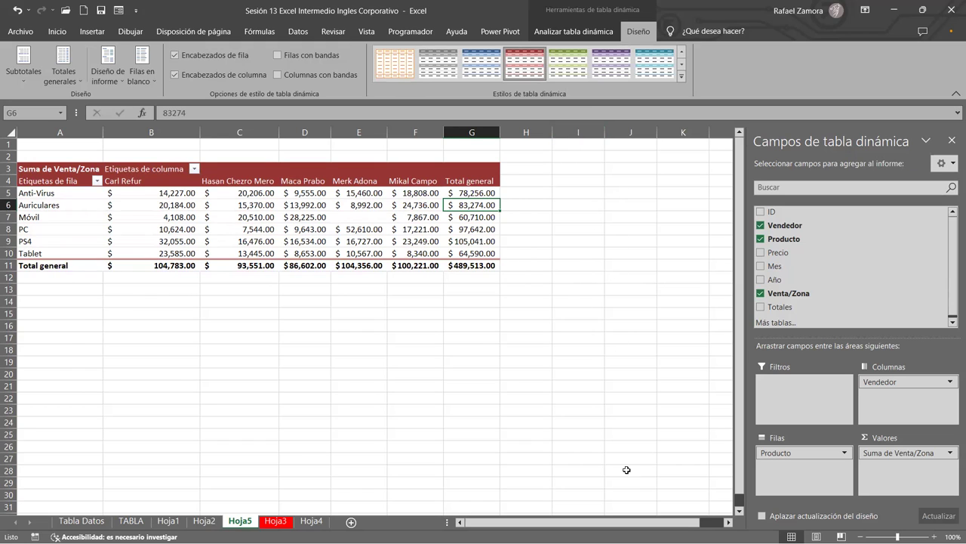
drag(627, 470, 616, 464)
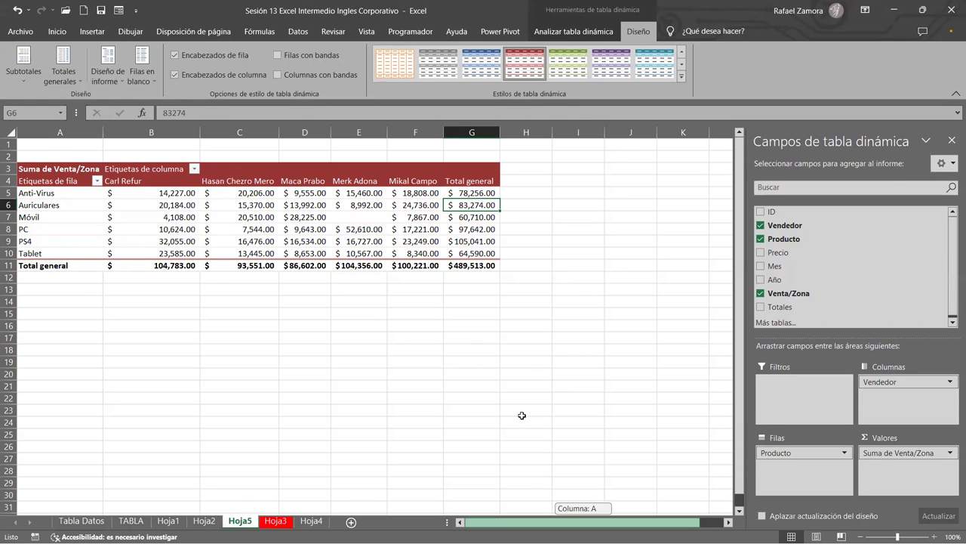
drag(521, 415, 488, 214)
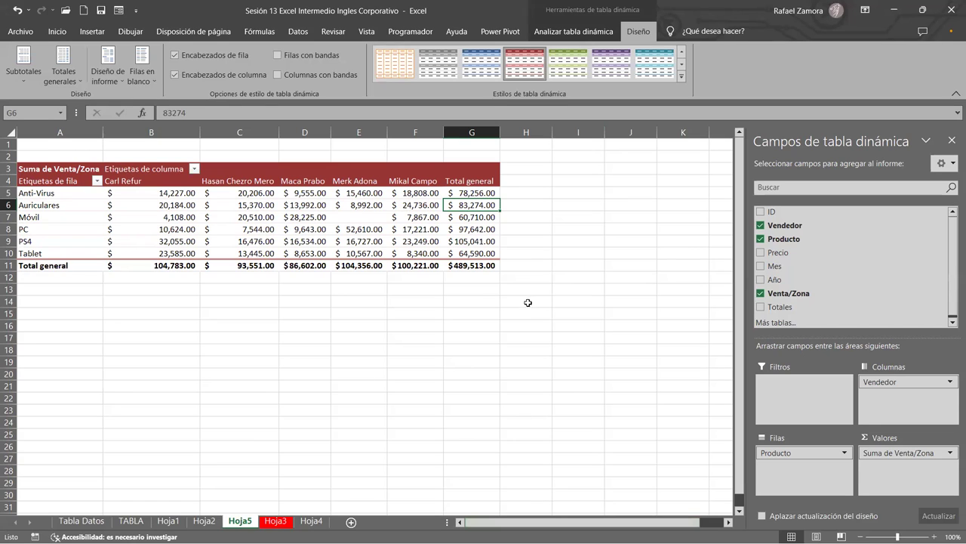
click(110, 397)
key(Left)
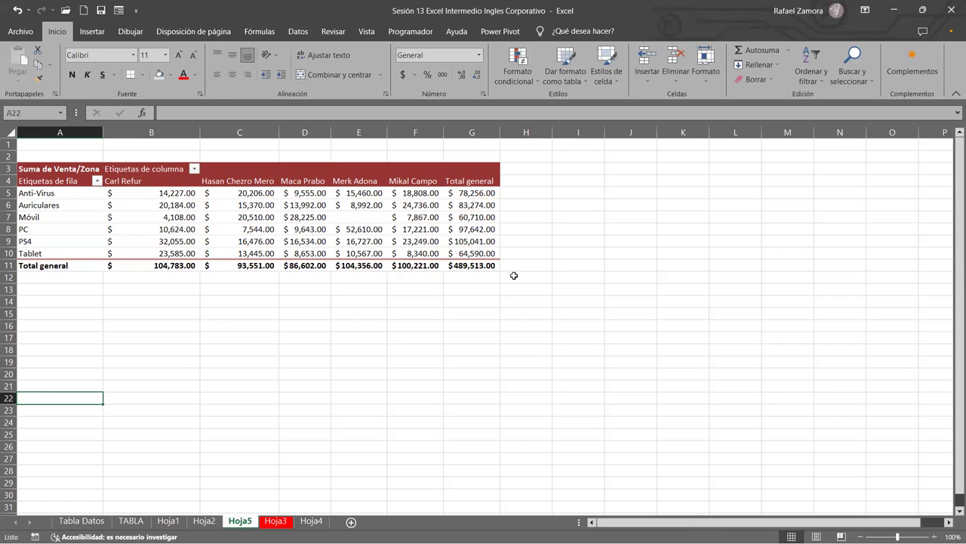
click(517, 298)
click(415, 217)
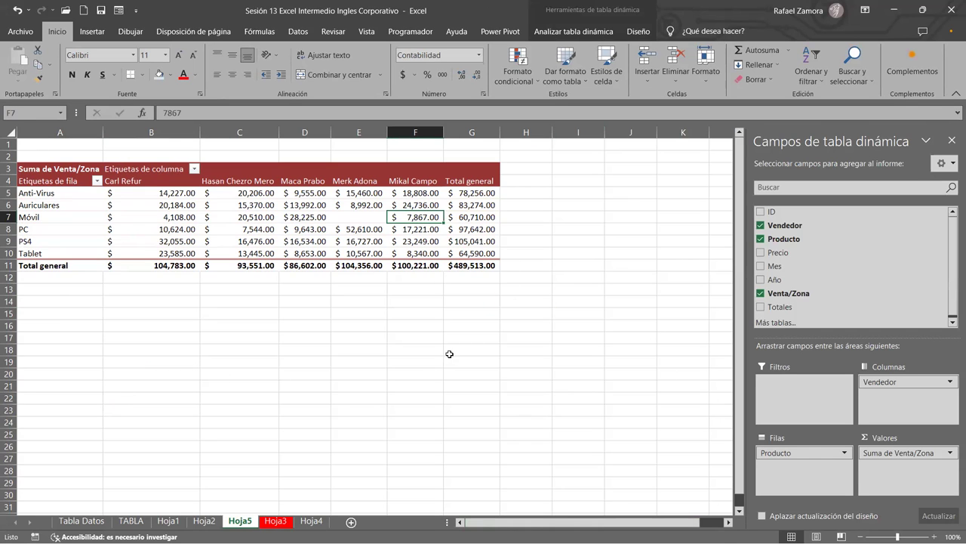
click(952, 140)
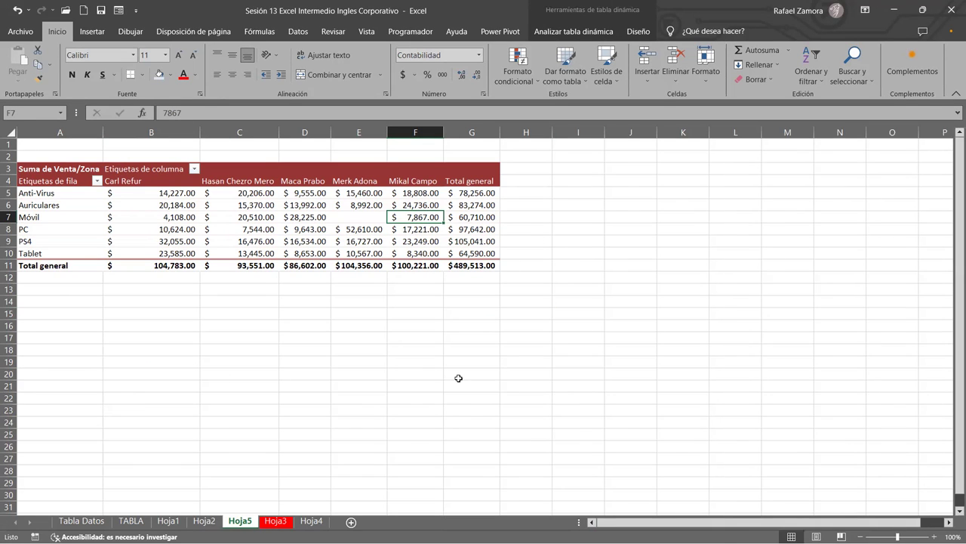
click(476, 377)
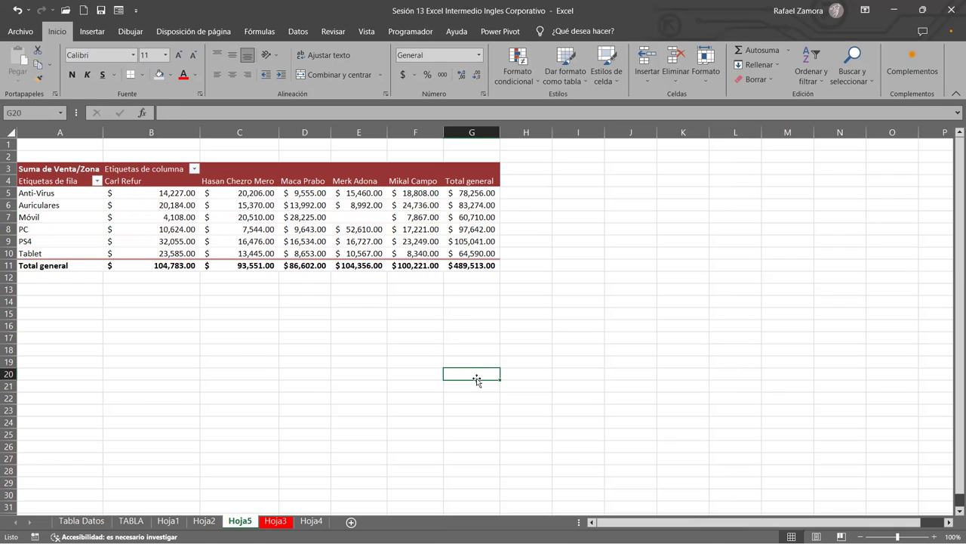
key(Left)
key(Up)
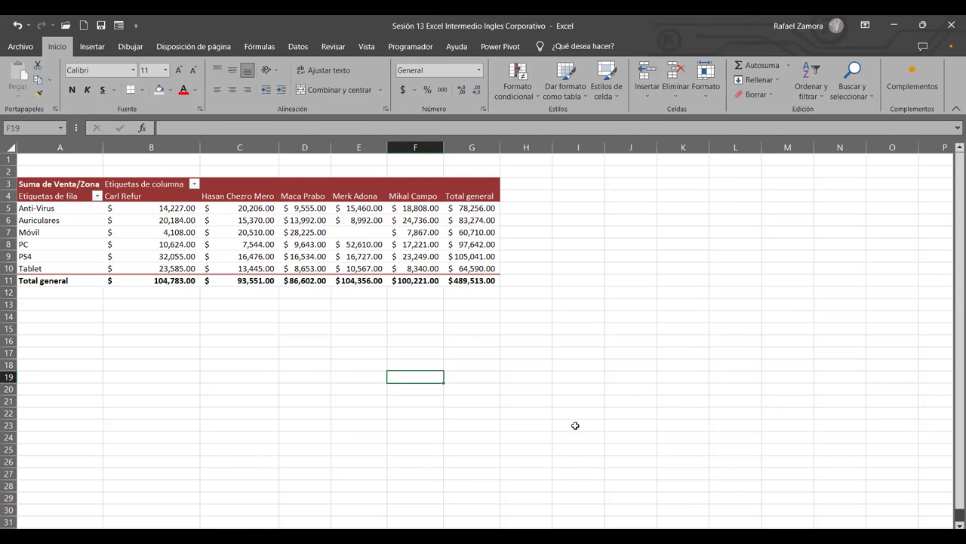
click(385, 210)
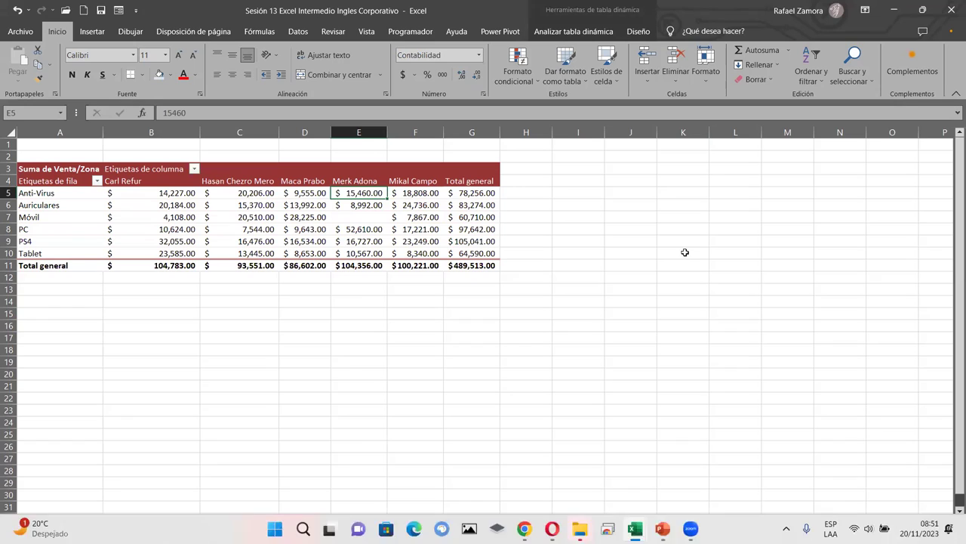
click(473, 217)
mouse_move(473, 217)
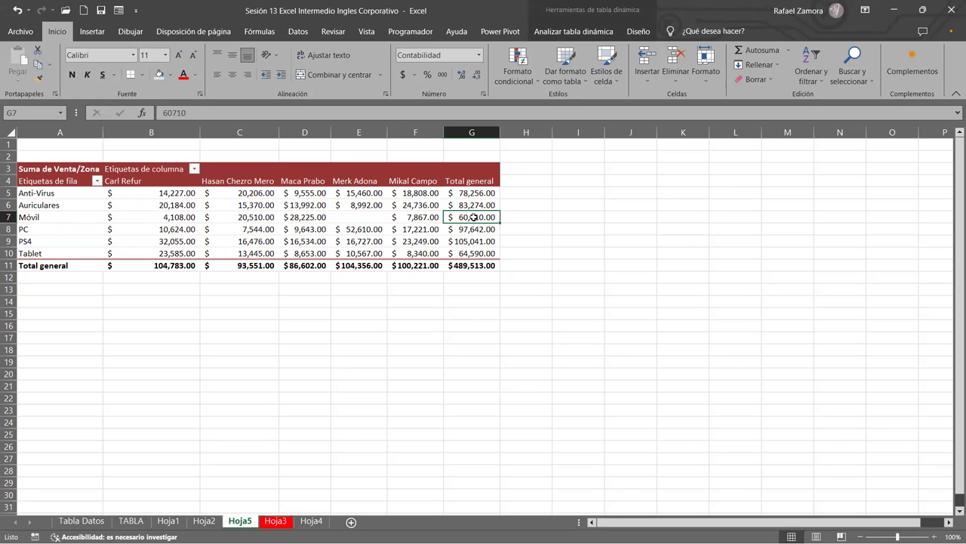
right_click(473, 217)
click(317, 205)
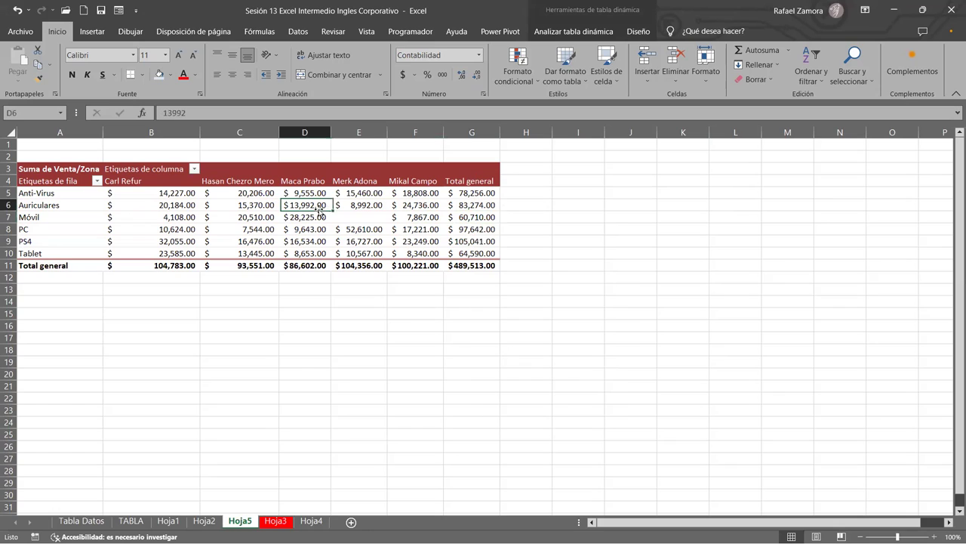
click(413, 210)
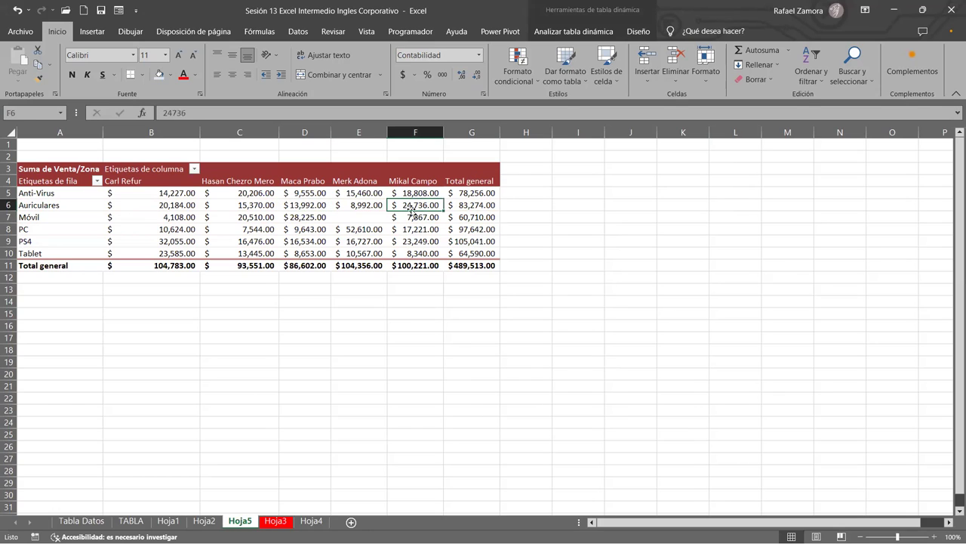
click(380, 194)
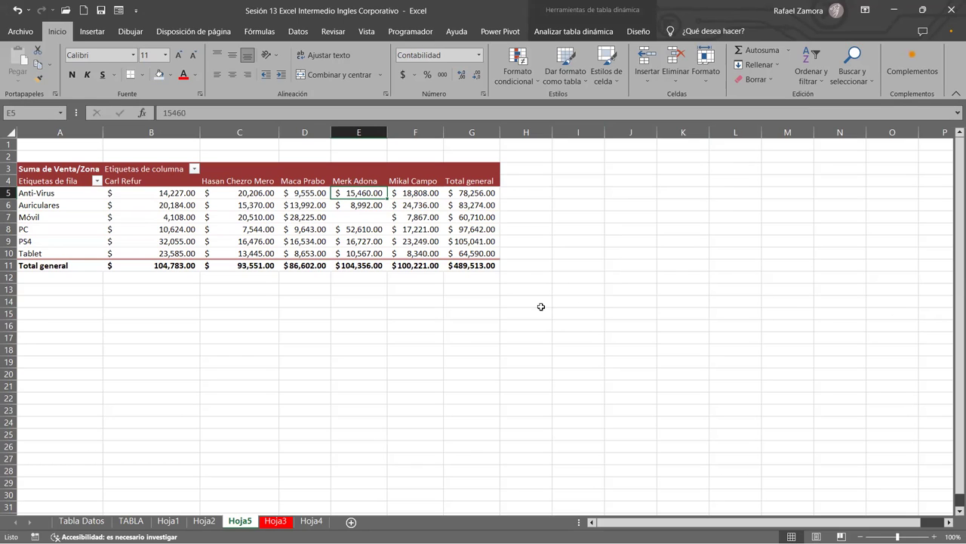
click(384, 330)
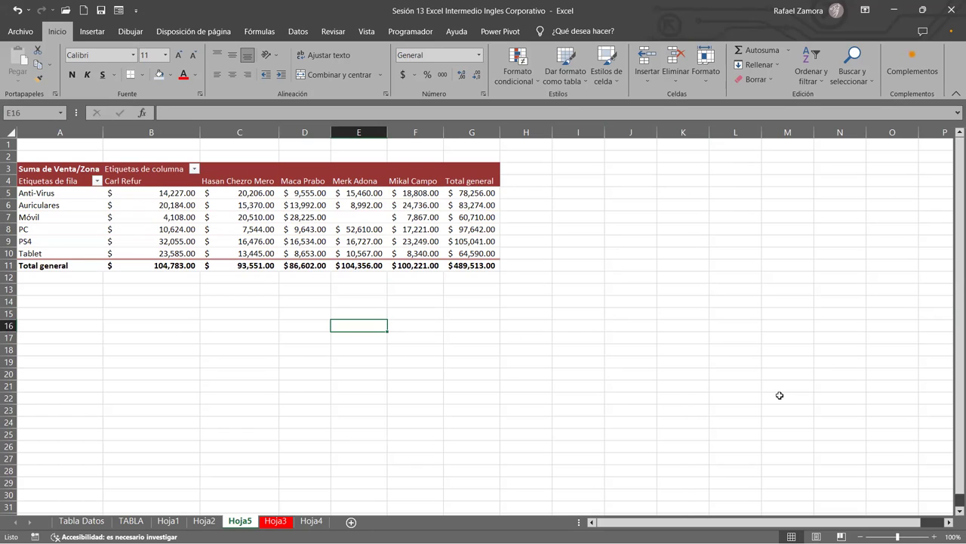
click(398, 227)
click(441, 275)
click(408, 218)
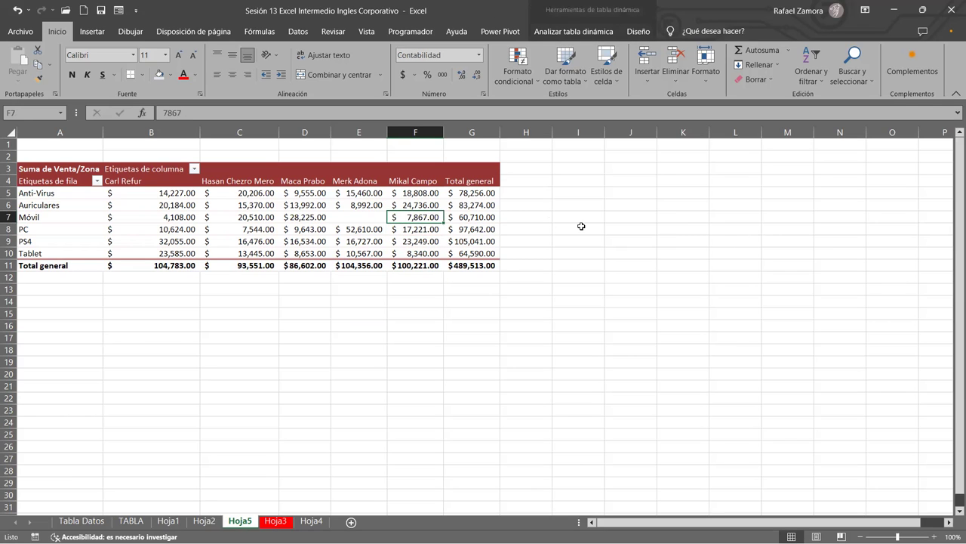
click(557, 226)
click(404, 228)
click(504, 357)
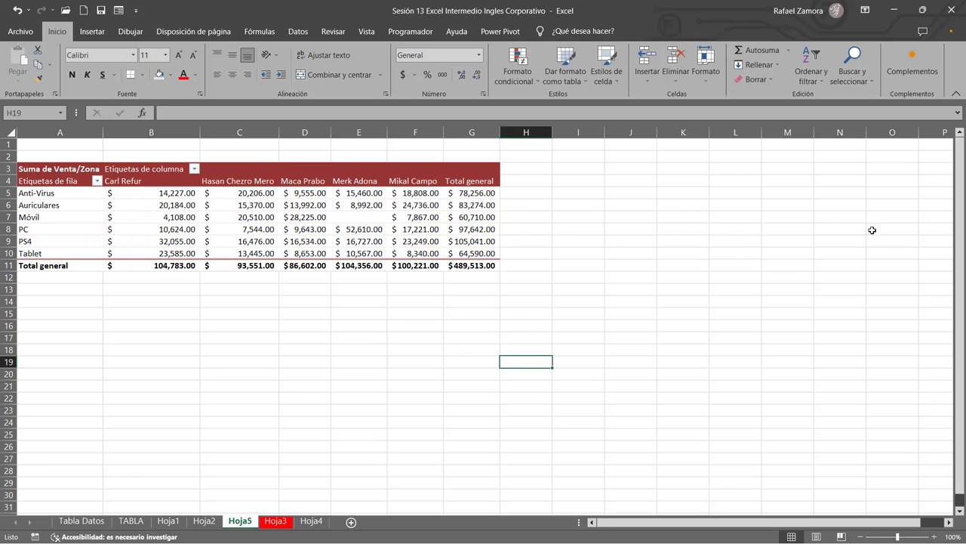
click(334, 217)
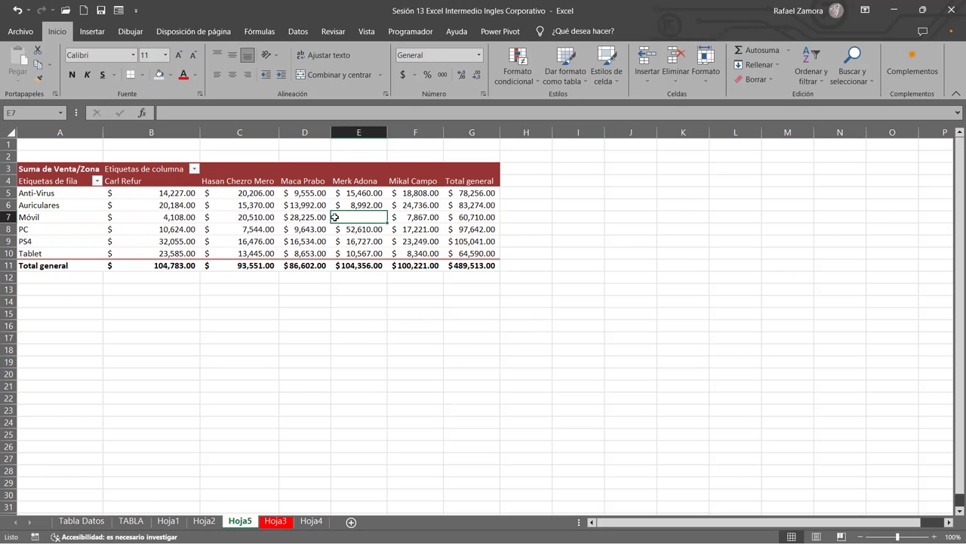
click(299, 217)
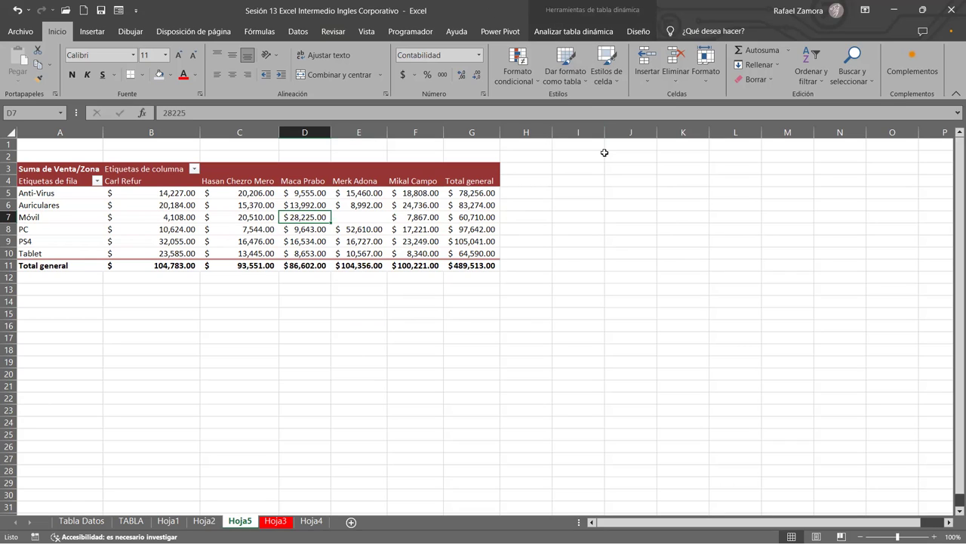
Show the PivotTable field list via Analizar tabla dinámica > Mostrar > Lista de campos.
click(586, 31)
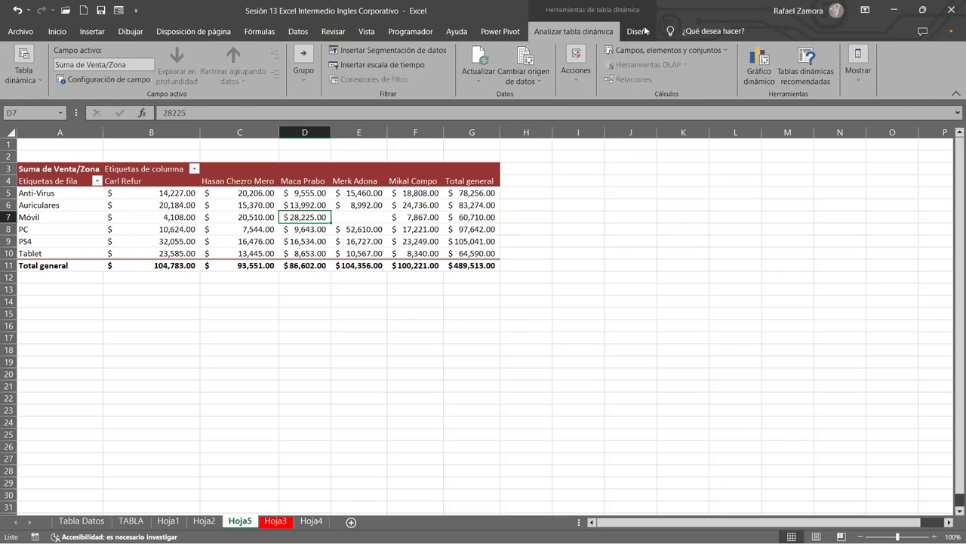
click(638, 31)
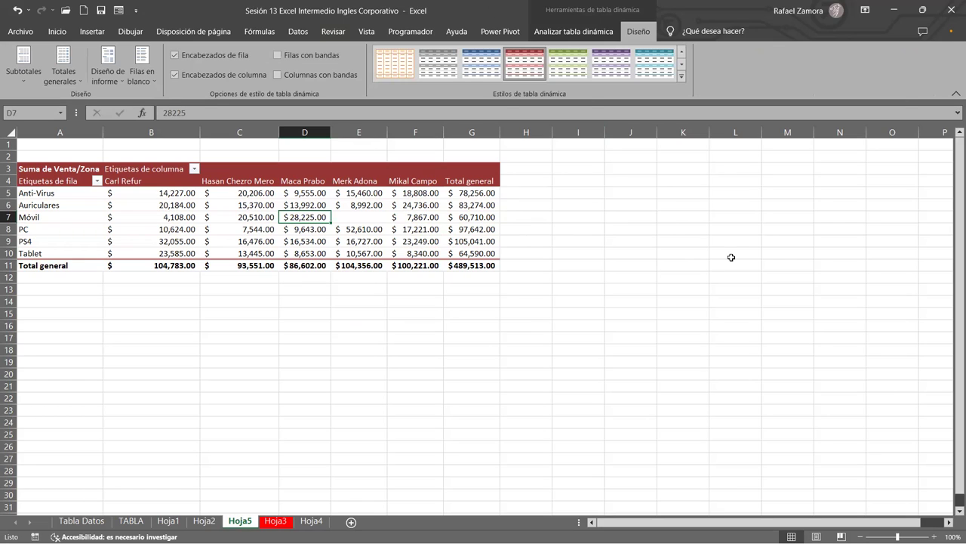
click(574, 31)
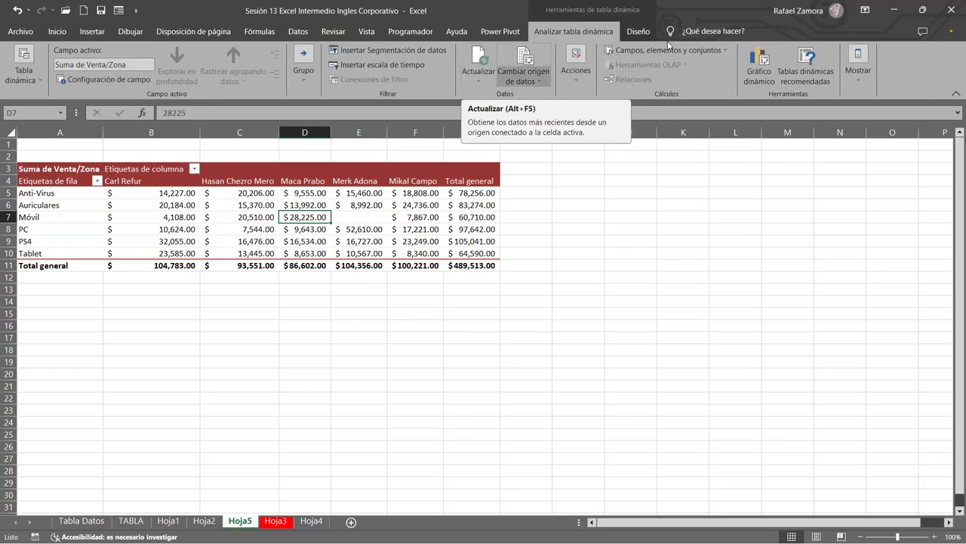
click(859, 77)
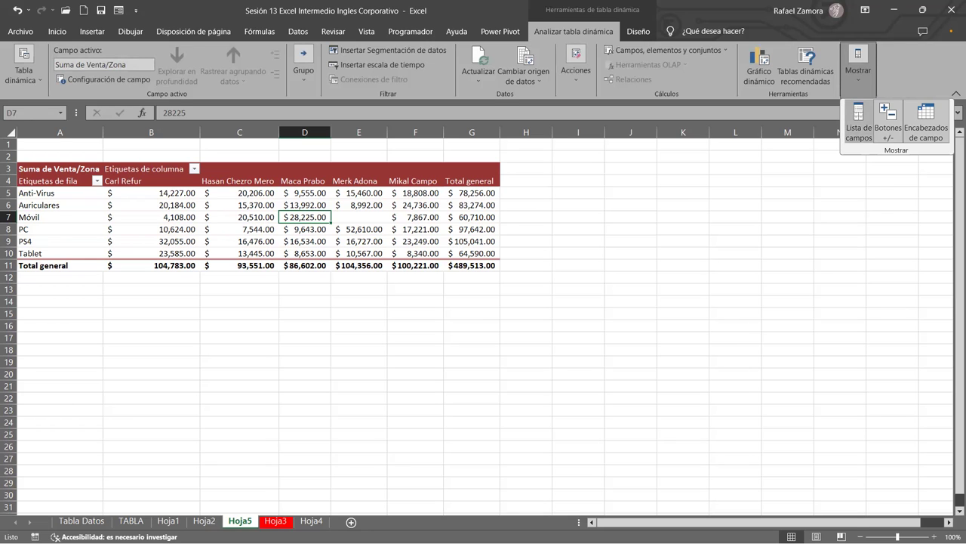
click(859, 122)
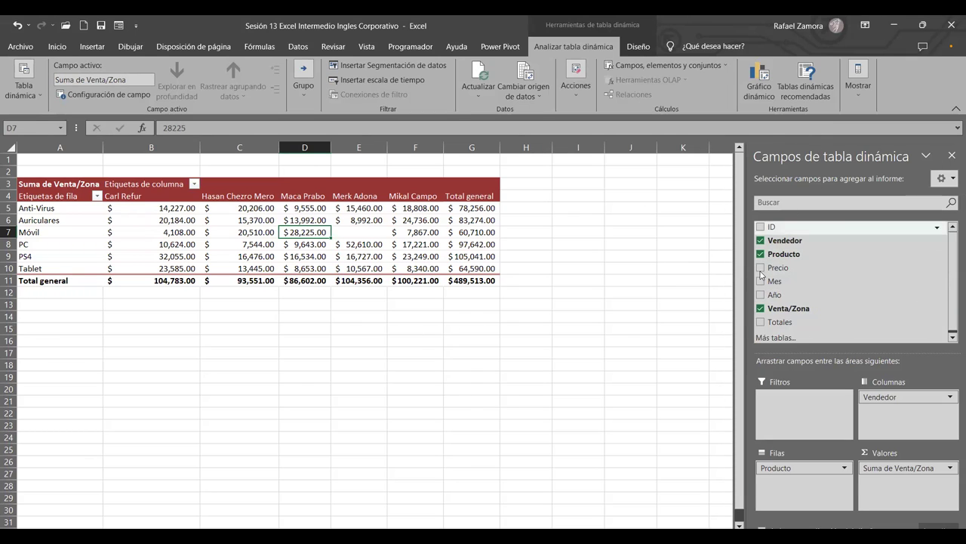
click(628, 326)
click(380, 378)
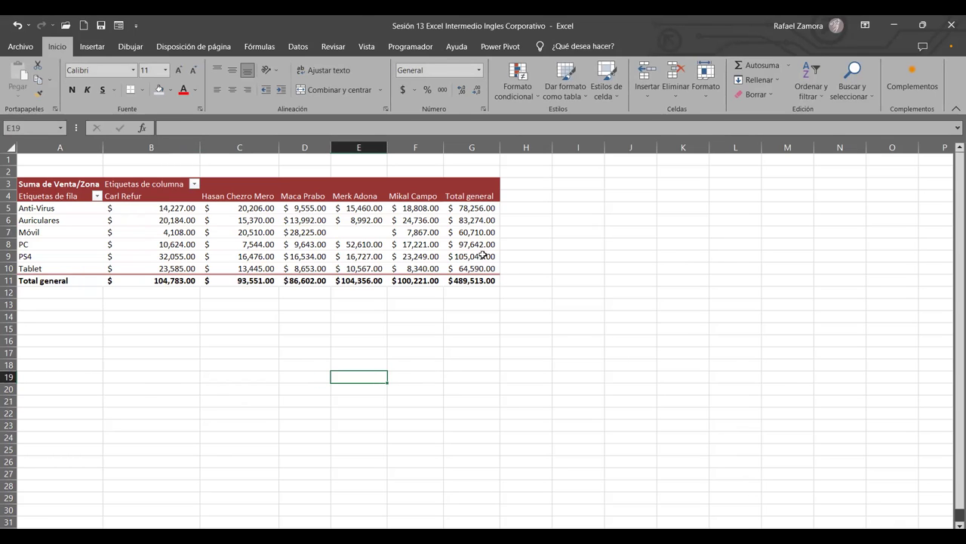
click(427, 232)
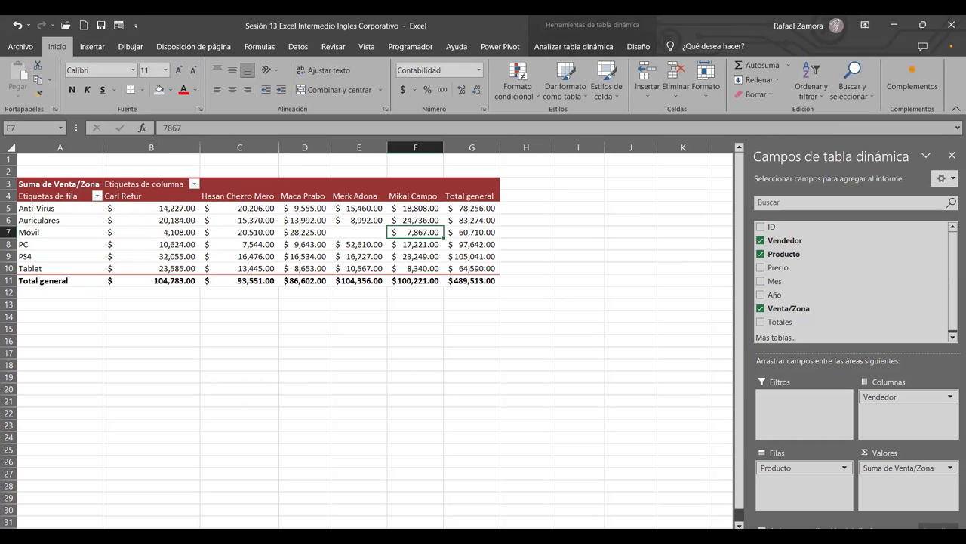
Flip between Hoja4 and Hoja3, then scroll down through Hoja3's sales records.
key(ctrl+Page_Down)
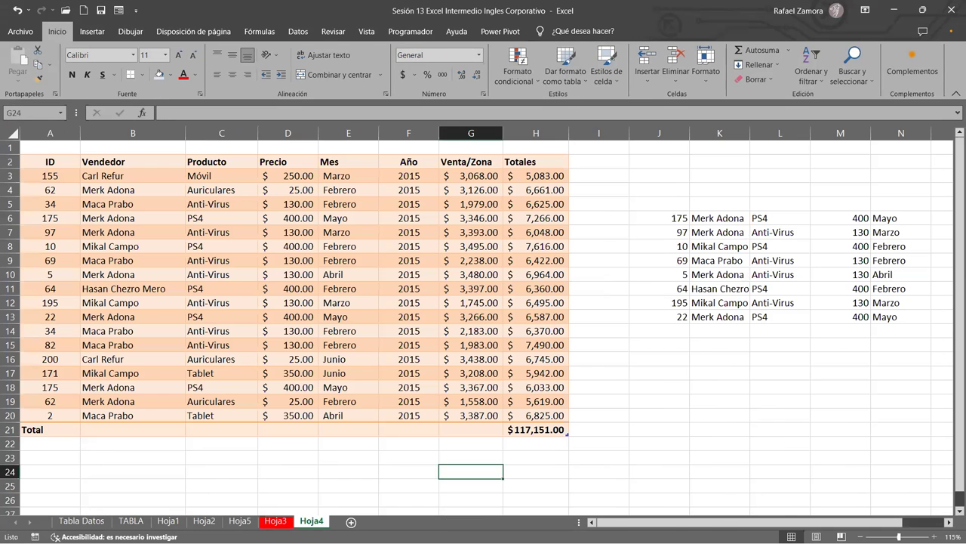
key(ctrl+Page_Up)
key(ctrl+Page_Up)
key(ctrl+Page_Up)
key(ctrl+Page_Down)
key(ctrl+Page_Down)
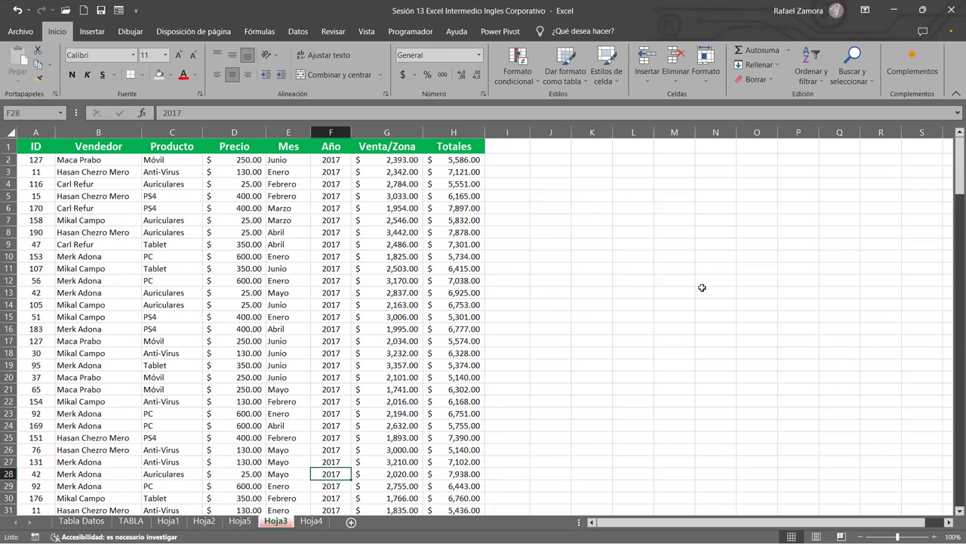
scroll(382, 318, down, 12)
scroll(382, 317, down, 5)
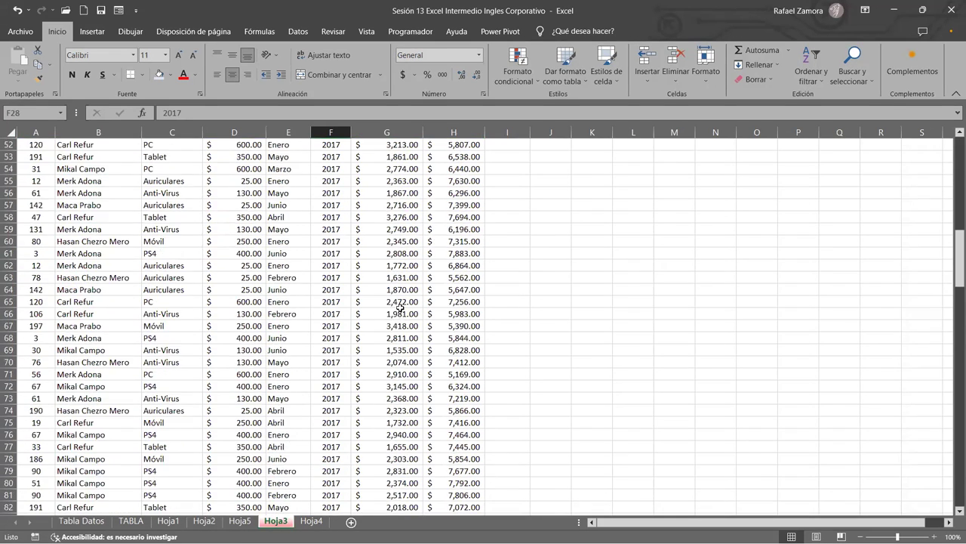
scroll(392, 311, down, 10)
scroll(406, 312, down, 8)
scroll(429, 318, down, 7)
scroll(431, 318, down, 11)
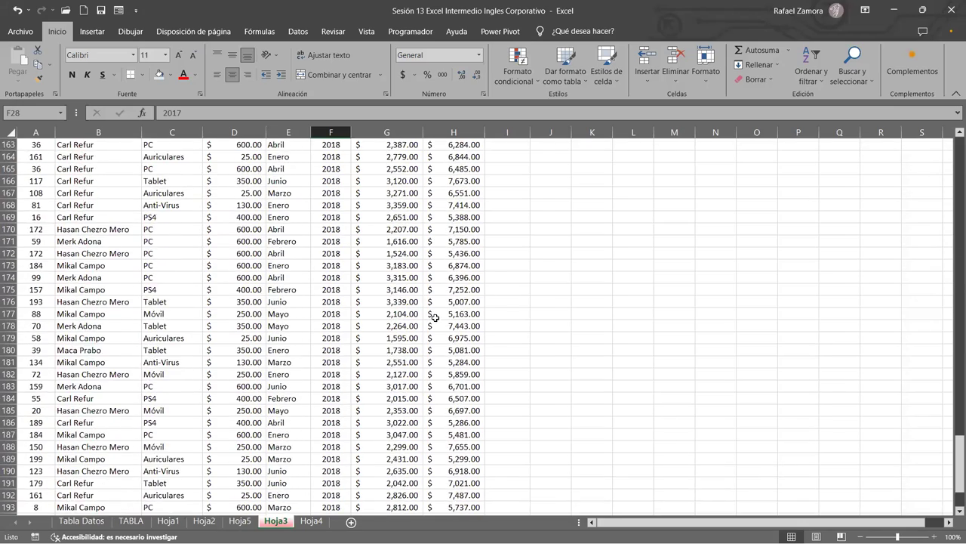
scroll(434, 319, down, 12)
scroll(440, 319, up, 5)
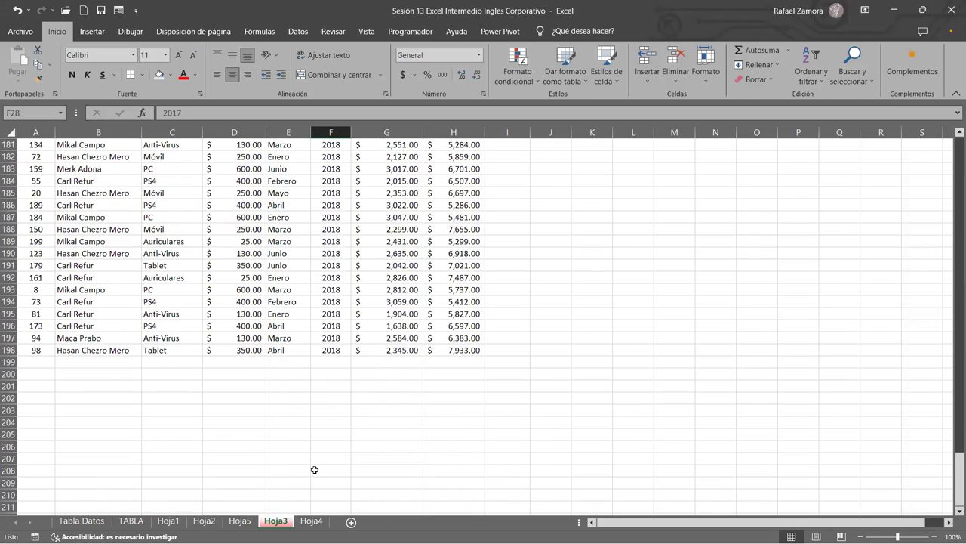
Check the Hoja5 pivot table, return to Hoja3's top rows and select cell F12.
key(ctrl+BackSpace)
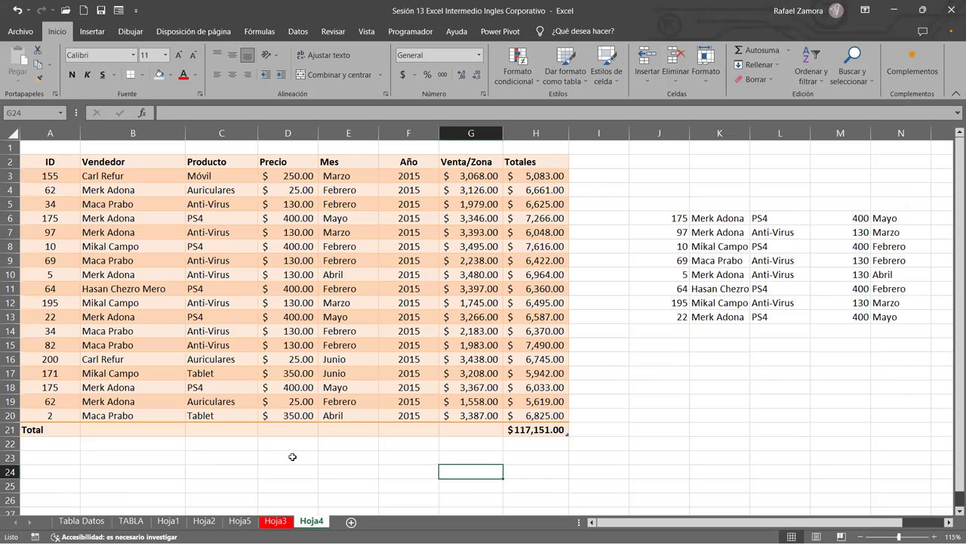
key(ctrl+Page_Up)
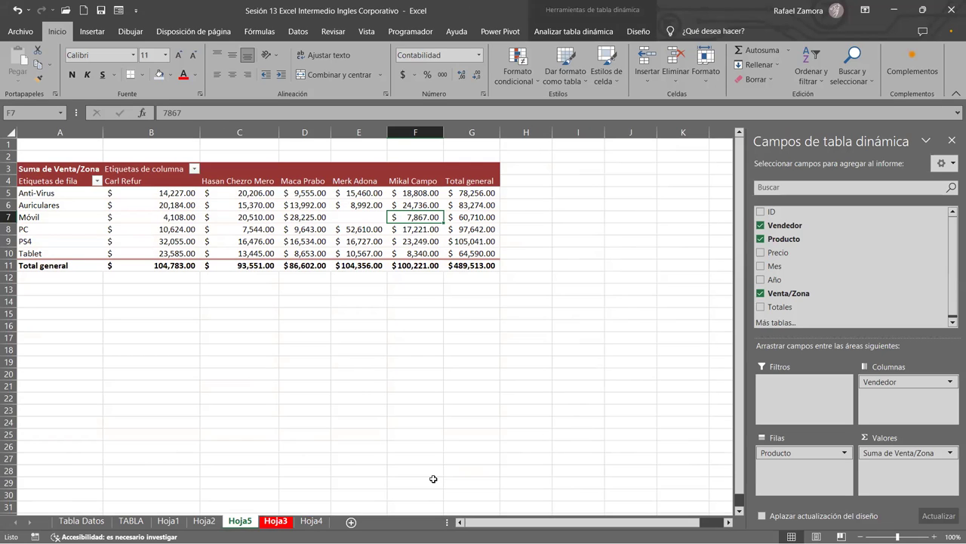
key(ctrl+Page_Down)
scroll(310, 462, up, 10)
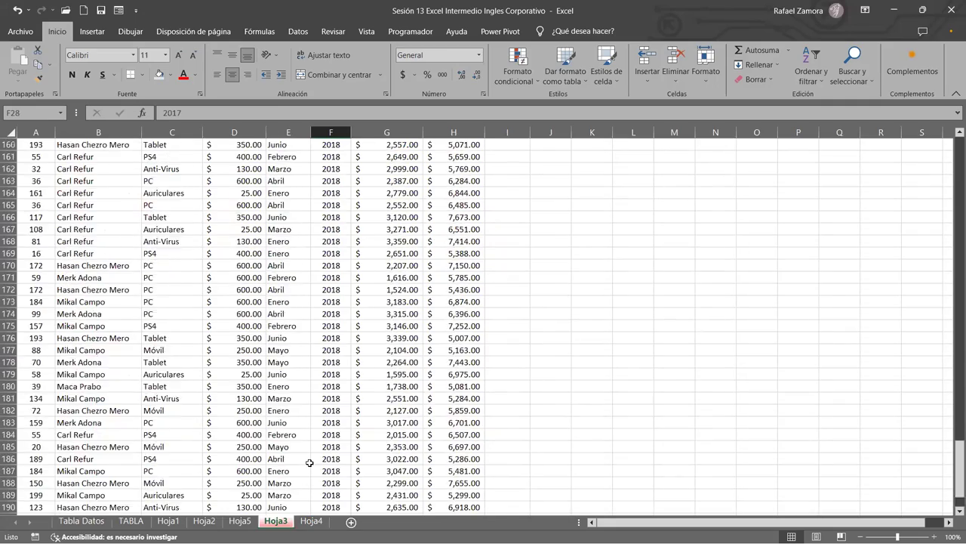
scroll(309, 460, up, 10)
scroll(309, 460, up, 9)
scroll(318, 461, up, 9)
scroll(318, 460, up, 10)
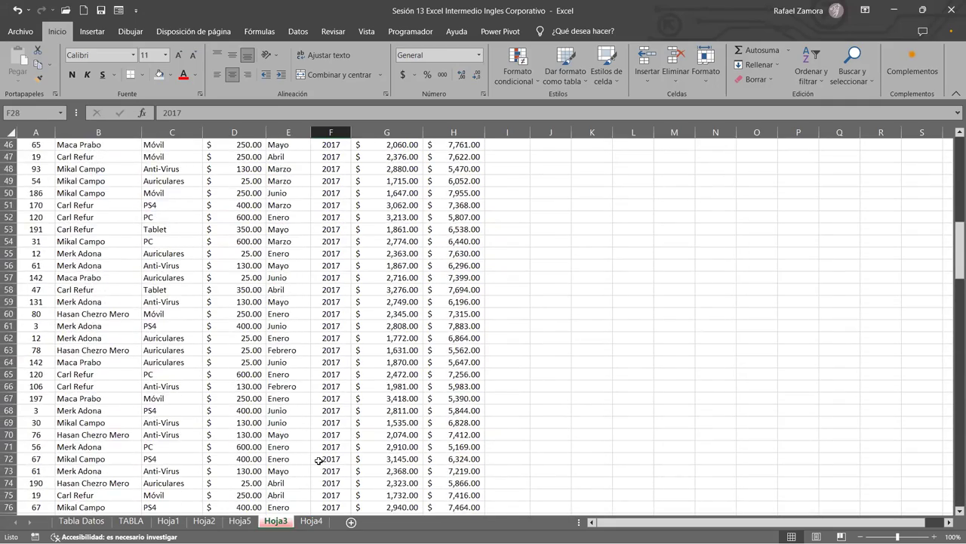
scroll(319, 460, up, 6)
scroll(319, 460, up, 6)
click(333, 279)
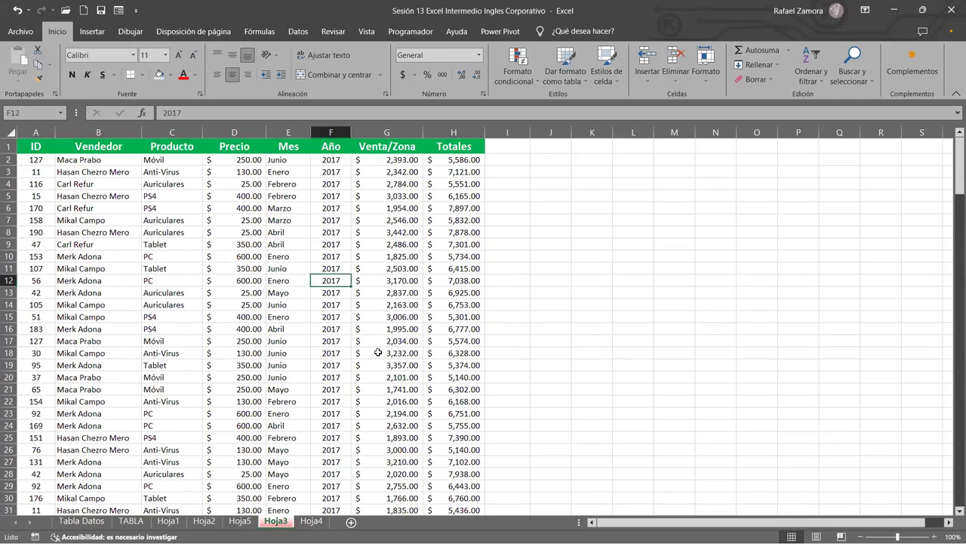
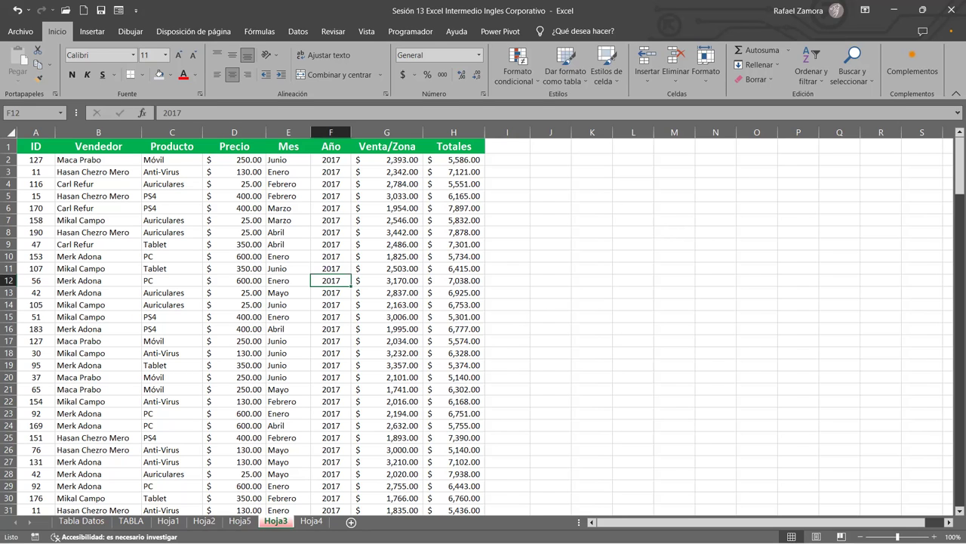
Insert a WordArt title reading 'EN PRACTICA' on the sheet.
click(92, 31)
click(791, 71)
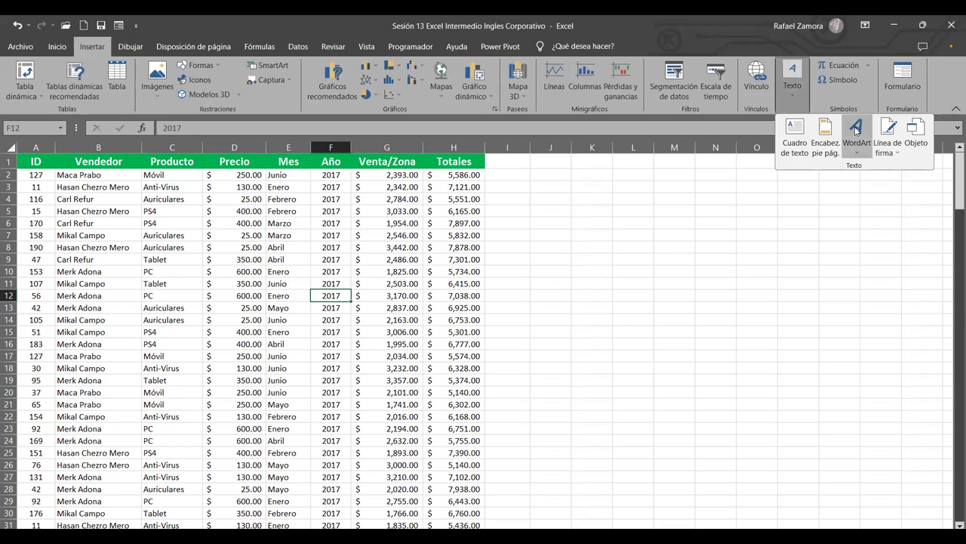
click(855, 130)
click(867, 177)
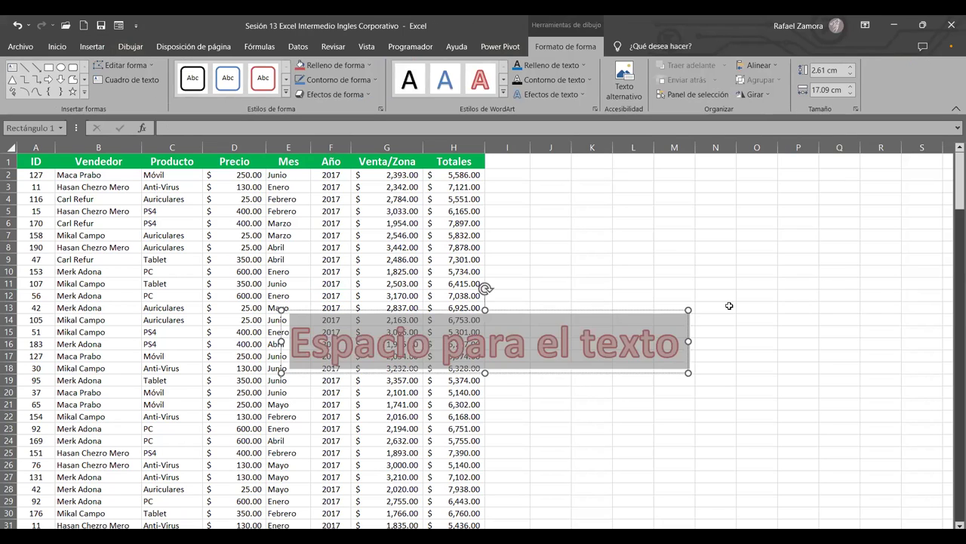
text(EN PRACTICA)
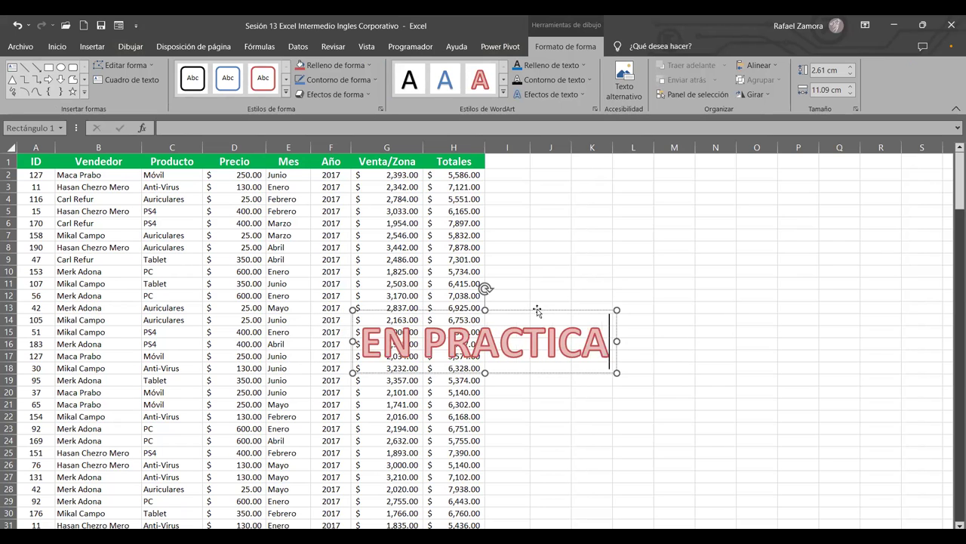
Move the EN PRACTICA title right of the sales table and fill its text red.
drag(536, 309, 678, 280)
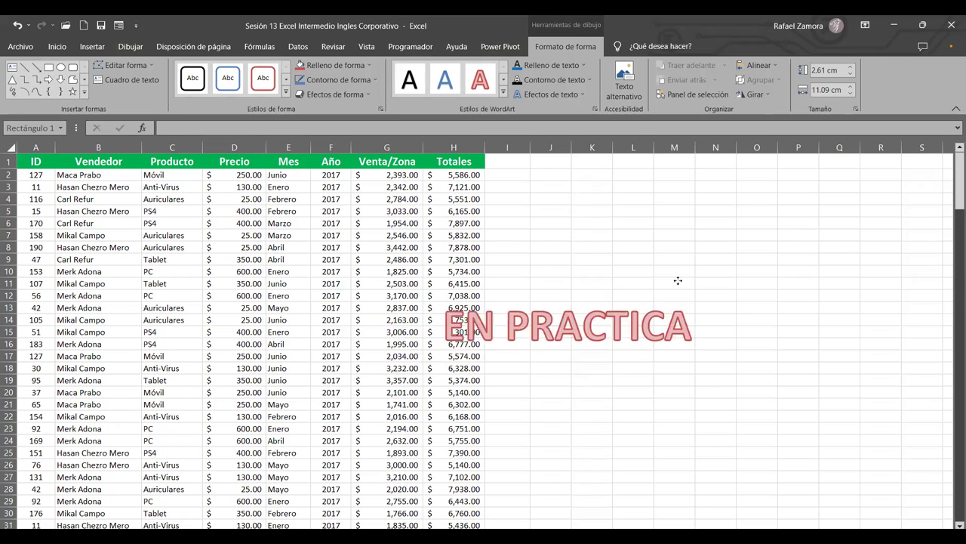
click(568, 67)
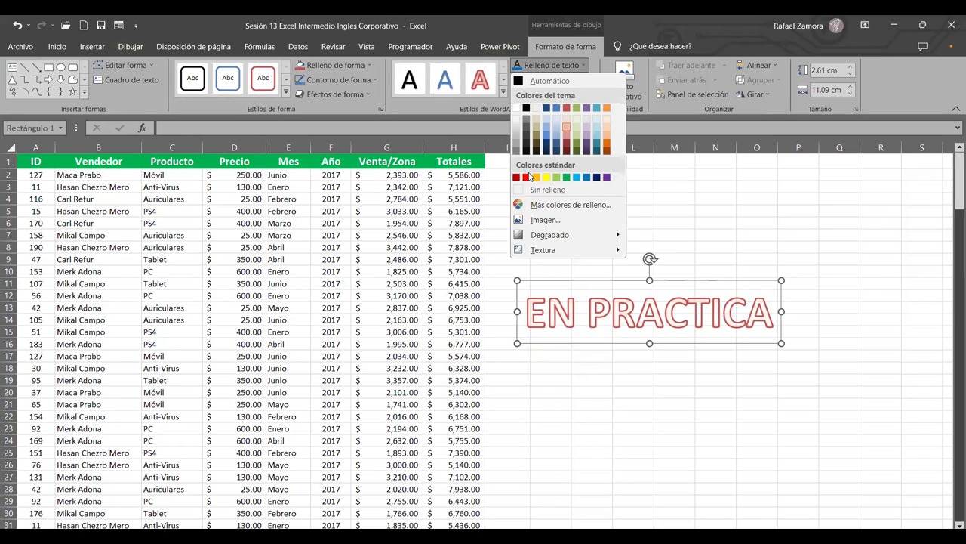
click(528, 178)
click(757, 403)
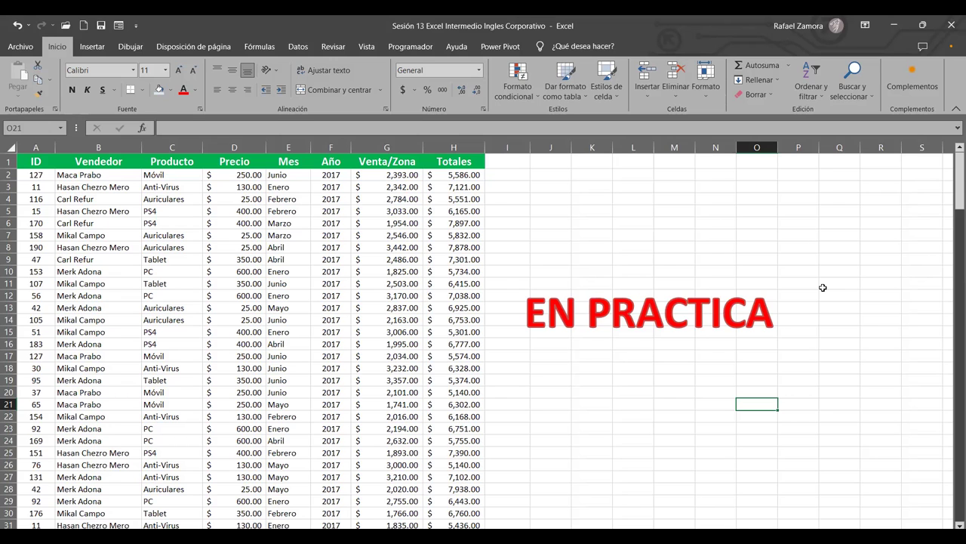
click(823, 288)
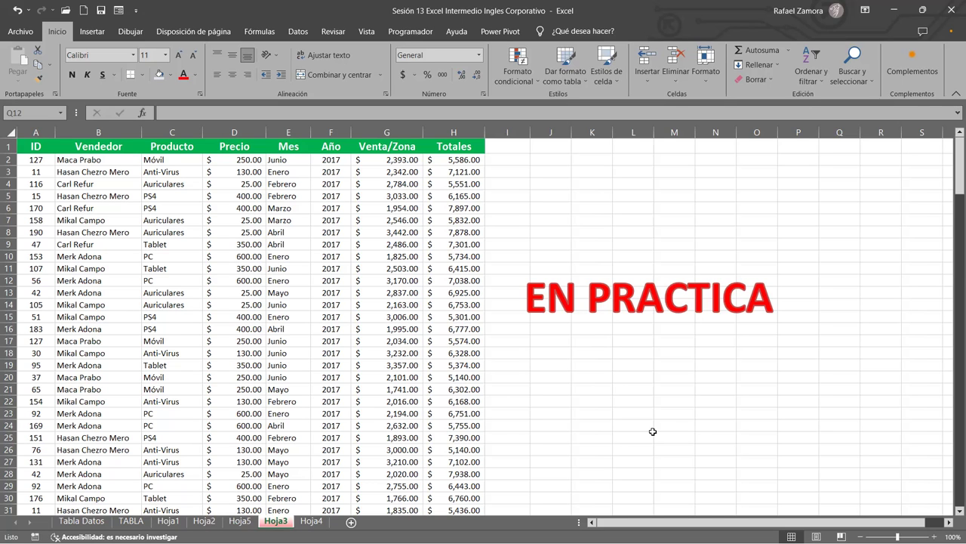
click(562, 411)
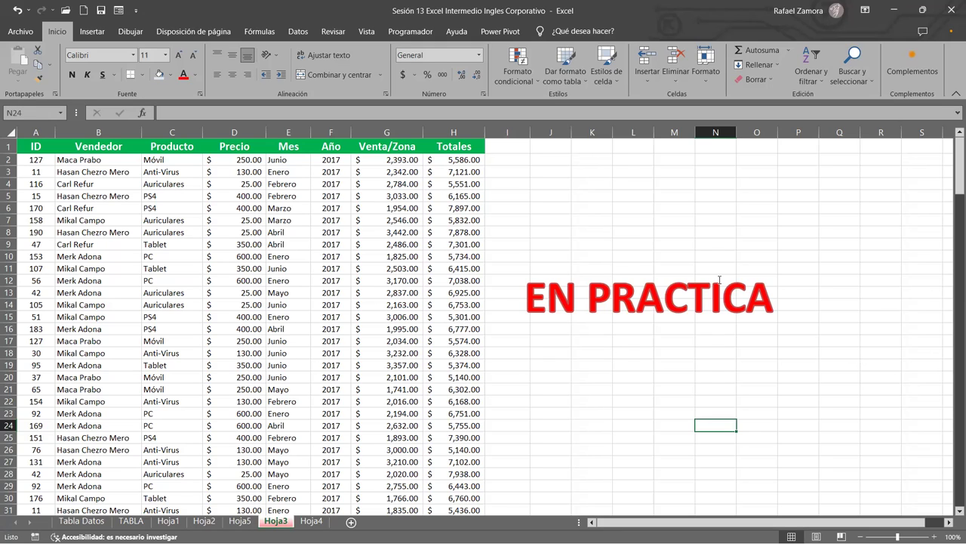
click(698, 404)
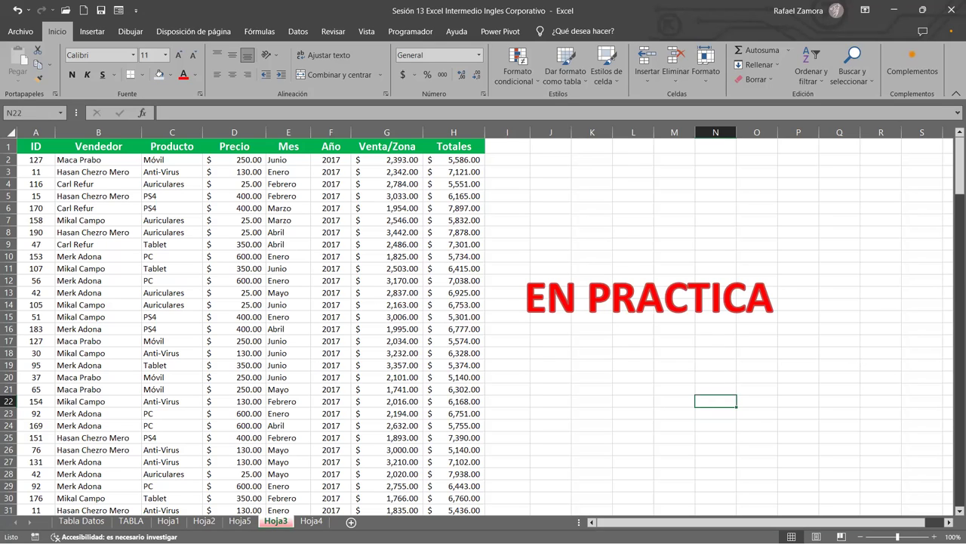